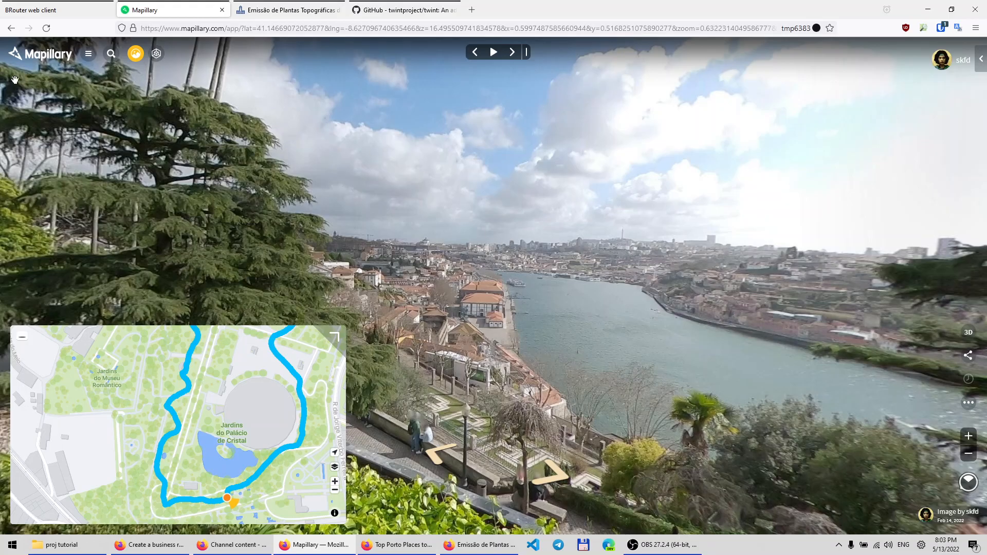
pyautogui.moveTo(176, 405)
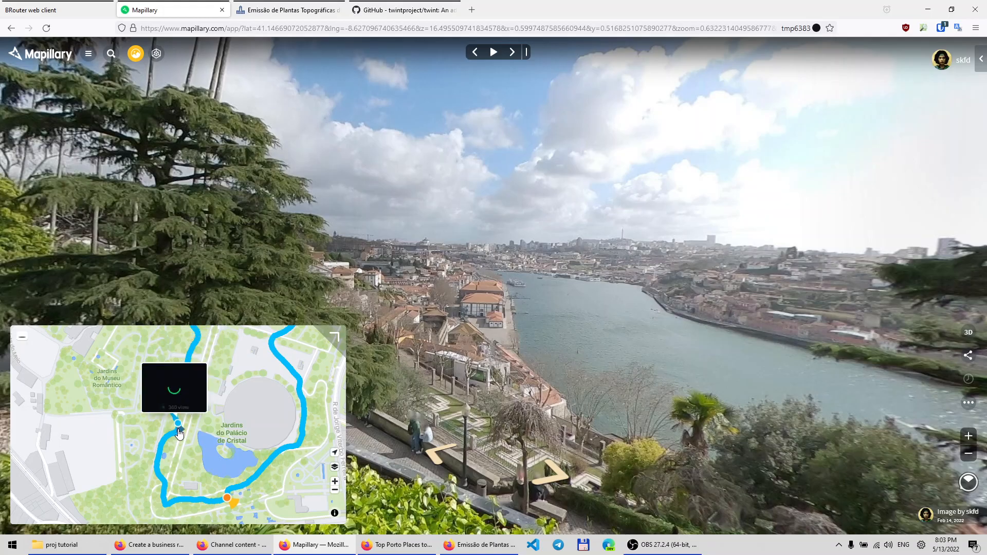
pyautogui.click(160, 474)
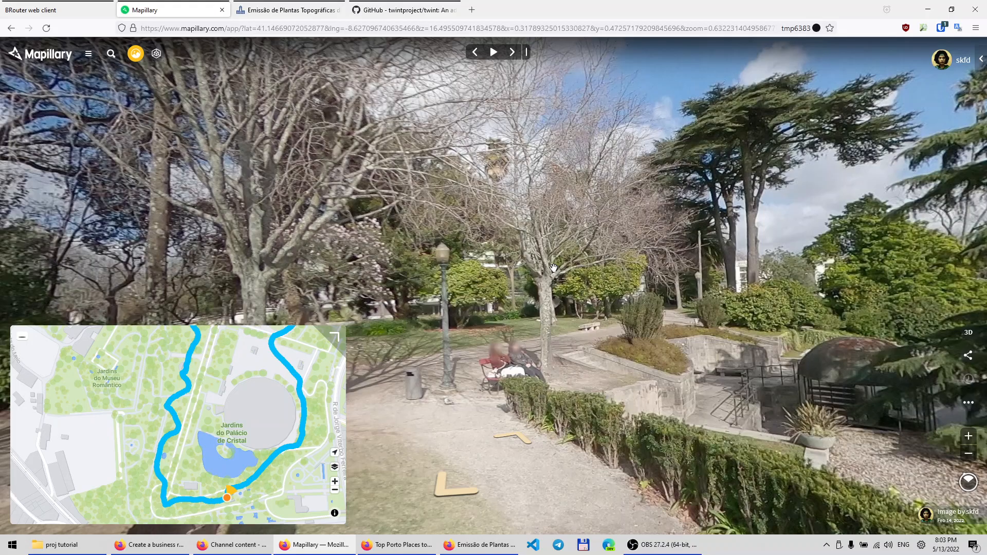
pyautogui.click(651, 545)
pyautogui.click(651, 545)
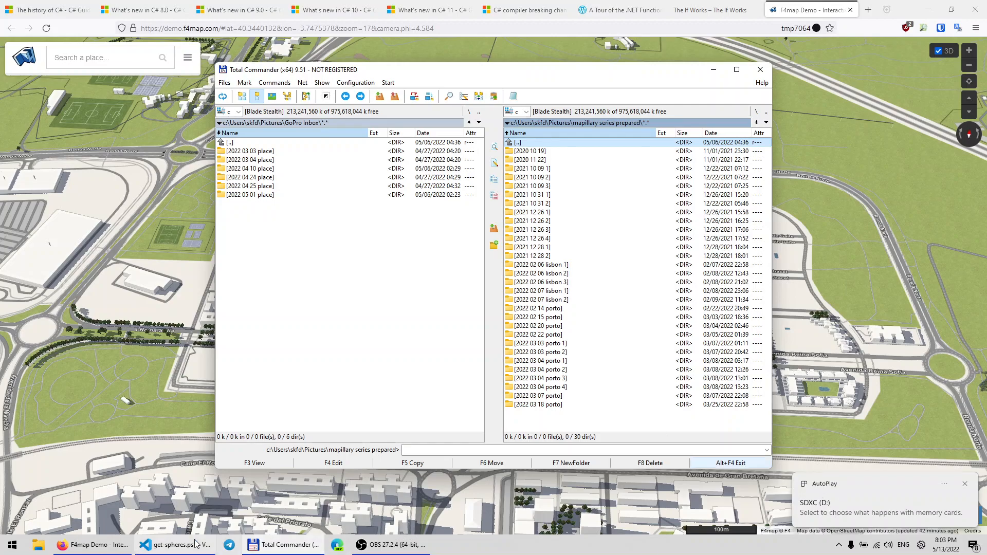
# Step: Switch to Visual Studio Code, run the get-spheres.ps1 script, and dismiss the update notification
pyautogui.click(175, 544)
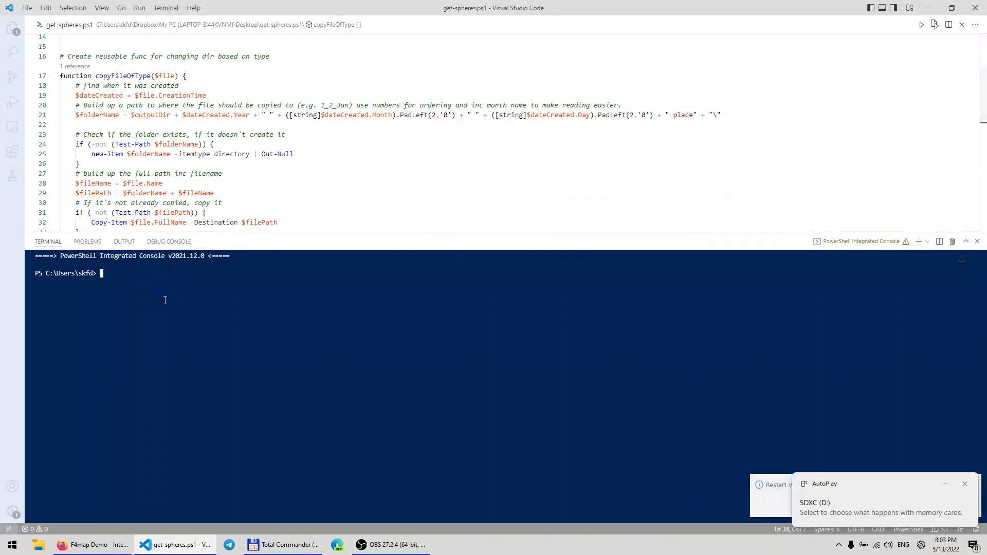
pyautogui.click(231, 136)
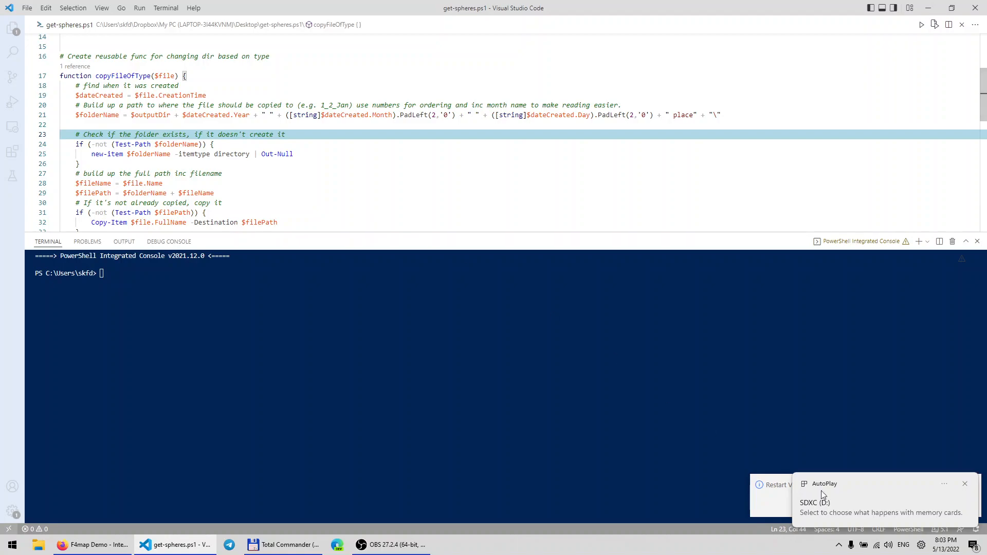
pyautogui.click(311, 164)
pyautogui.press('F5')
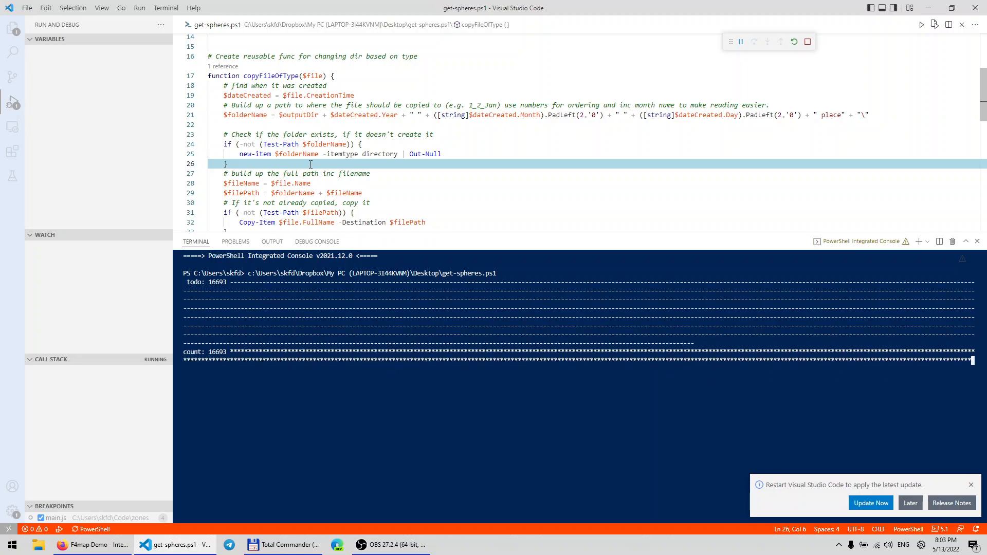
pyautogui.click(972, 484)
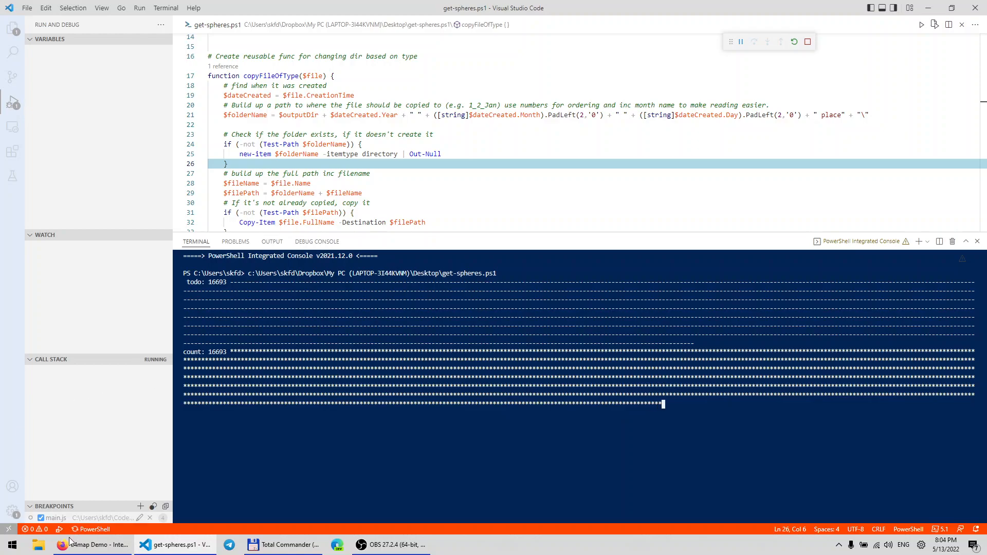
# Step: Bring up Total Commander to view the GoPro Inbox folders and launch JOSM from a system search
pyautogui.click(266, 546)
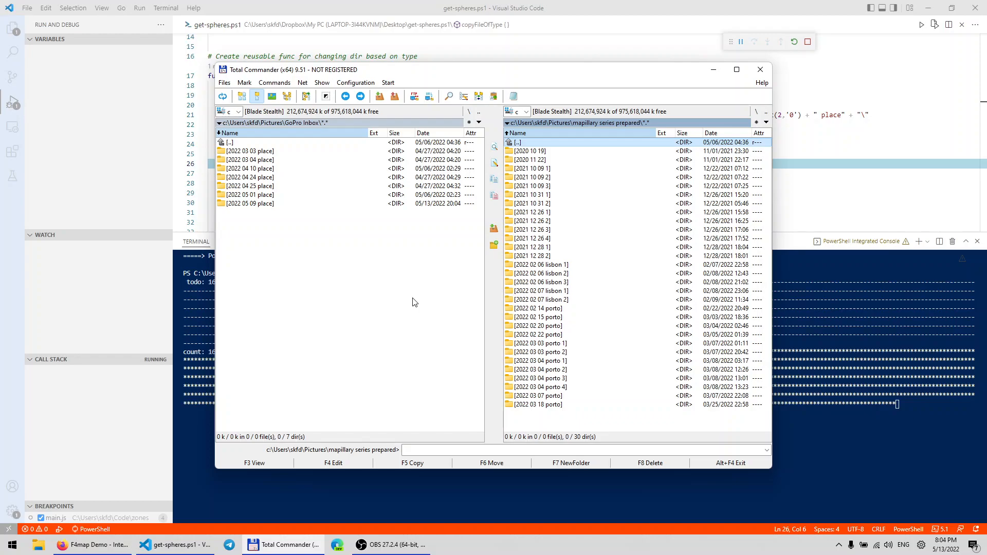
pyautogui.press('super')
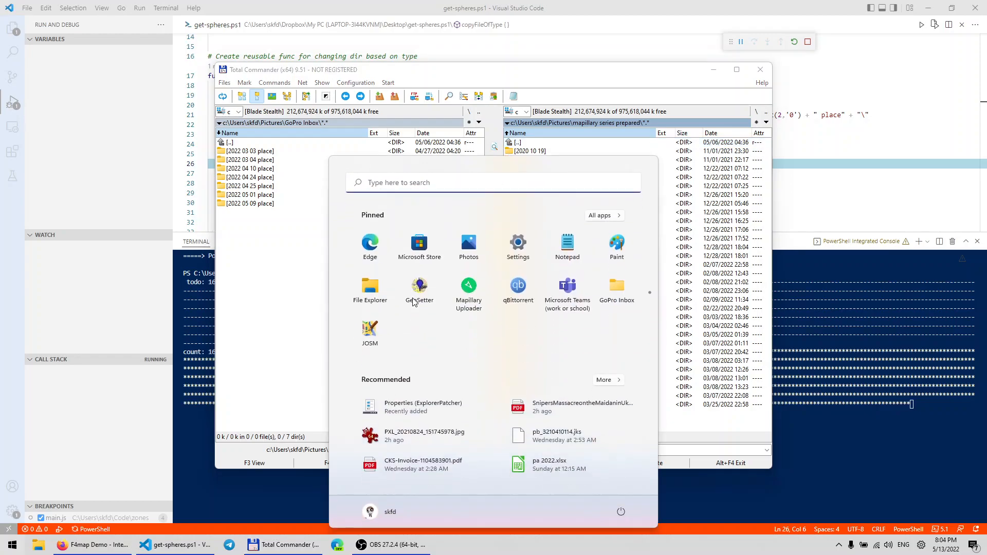
pyautogui.write('jso')
pyautogui.press('BackSpace')
pyautogui.press('BackSpace')
pyautogui.write('osm')
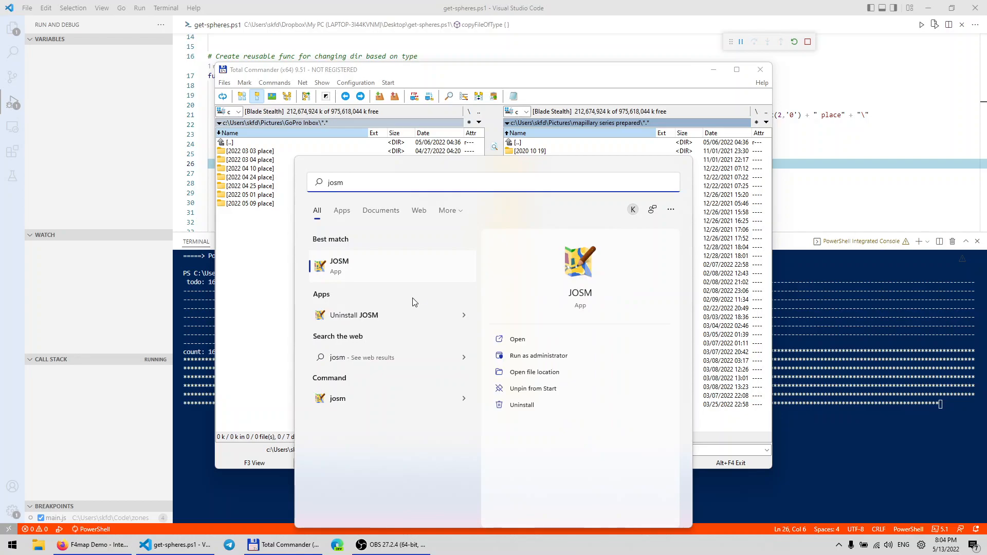
pyautogui.press('Return')
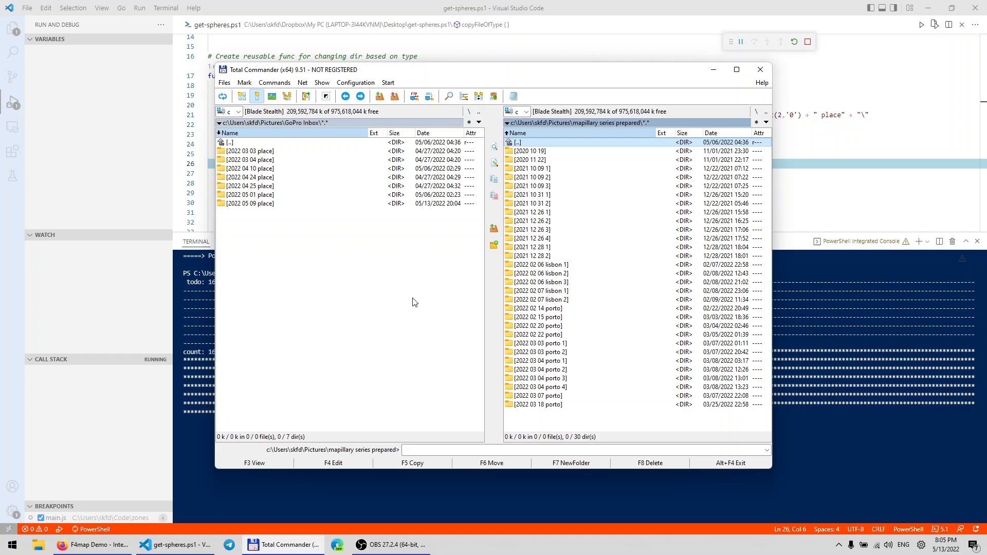
# Step: Move the Total Commander window aside, bring JOSM to the front, and close its Download dialog without downloading
pyautogui.moveTo(486, 73); pyautogui.dragTo(663, 66)
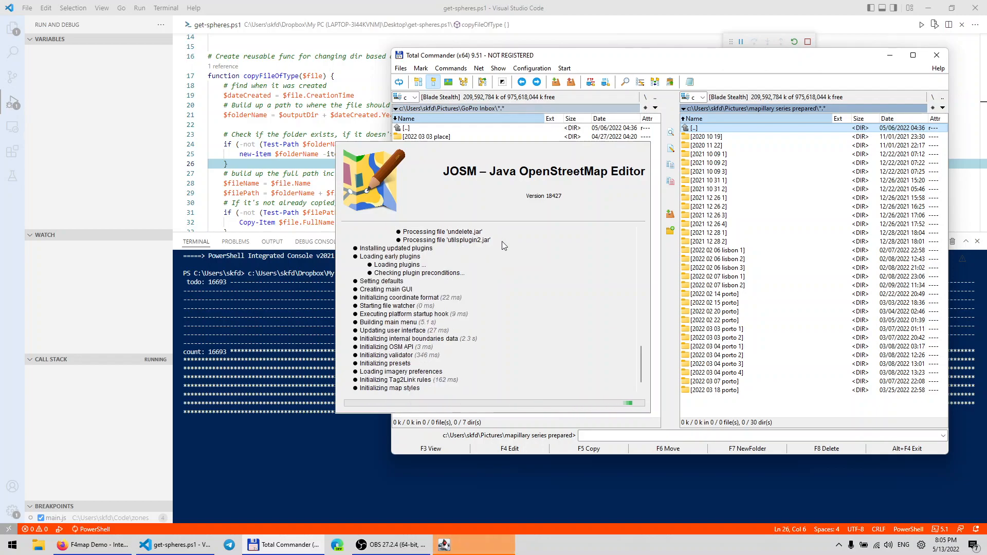
pyautogui.click(289, 546)
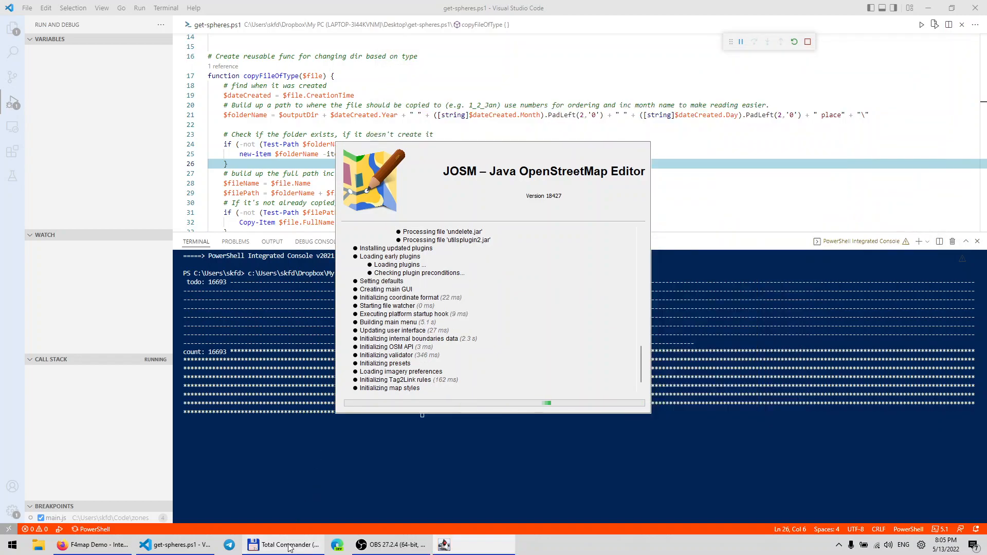
pyautogui.click(289, 546)
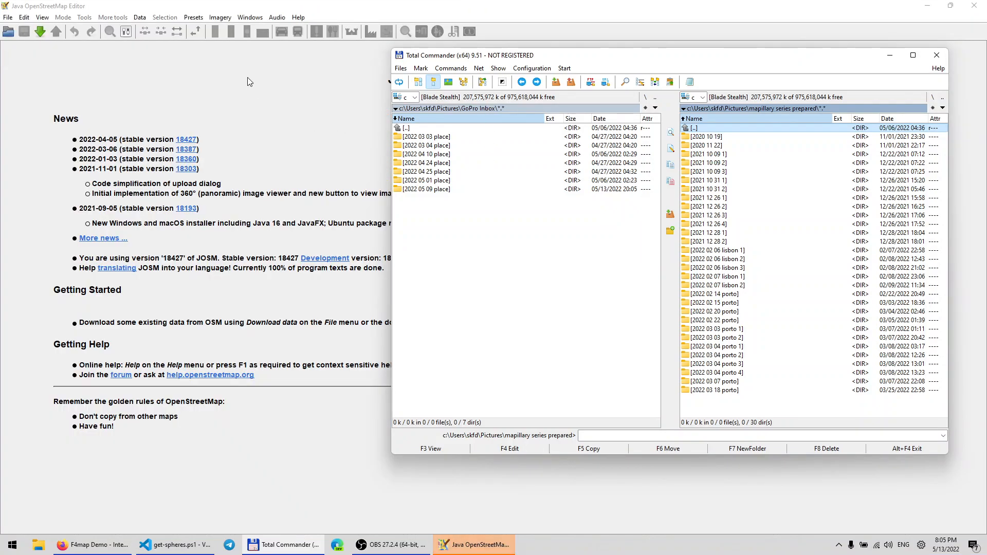
pyautogui.click(248, 77)
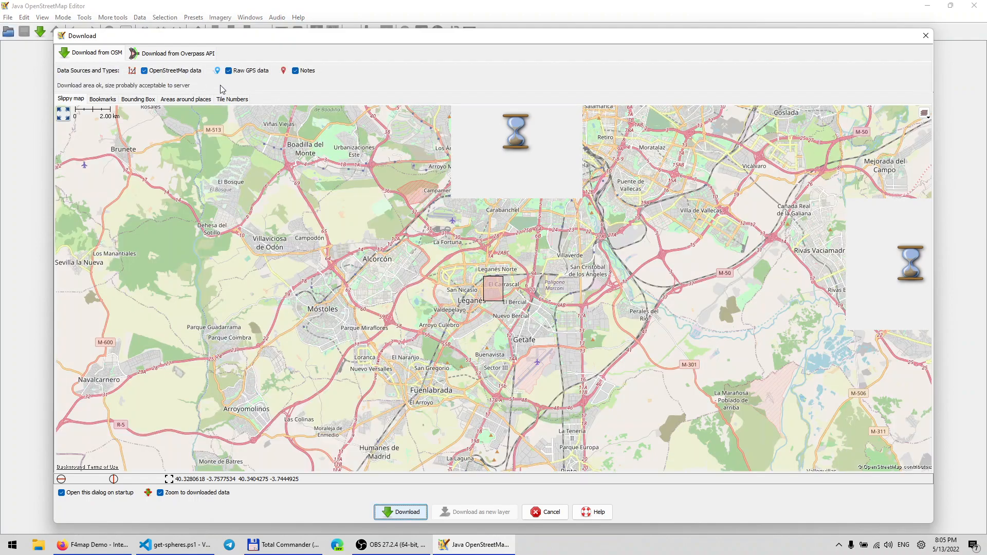
pyautogui.click(924, 37)
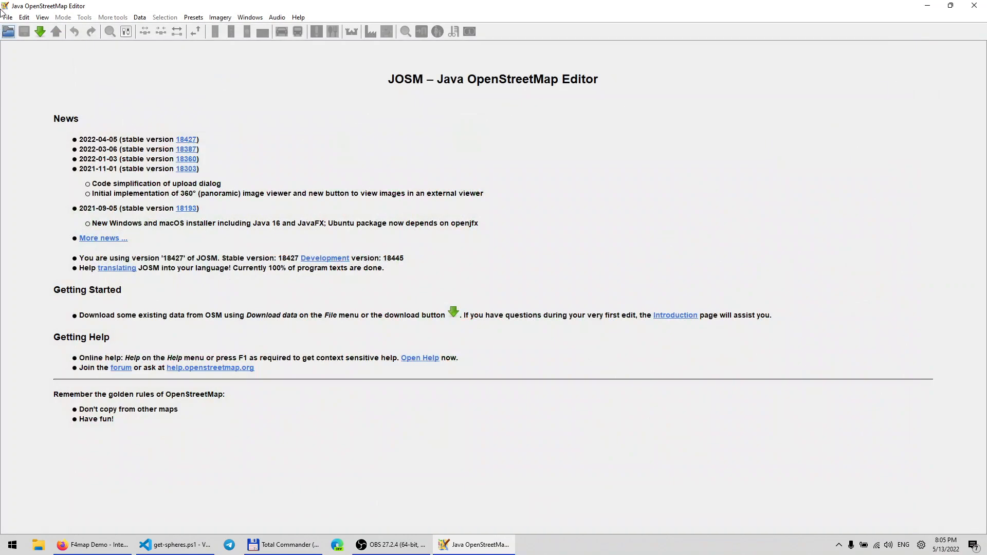
# Step: Open the recent session file porto mapillay.jos and select the OpenStreetMap Carto (Standard) layer
pyautogui.click(6, 18)
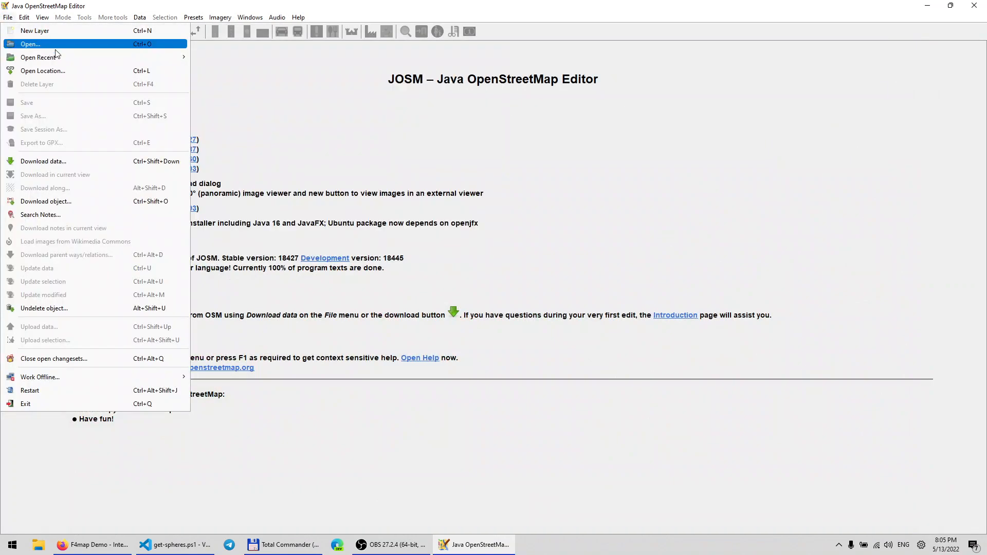
pyautogui.moveTo(56, 58)
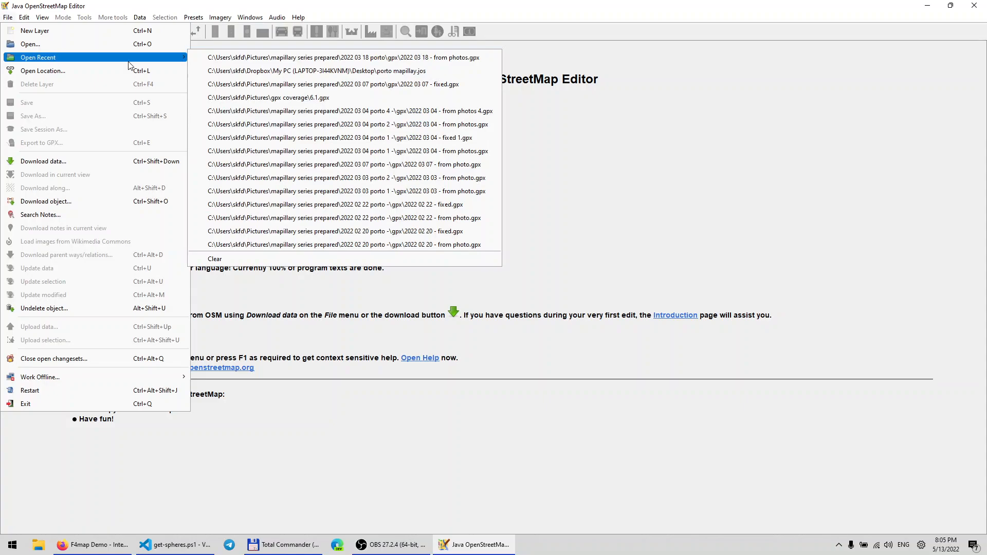
pyautogui.click(335, 72)
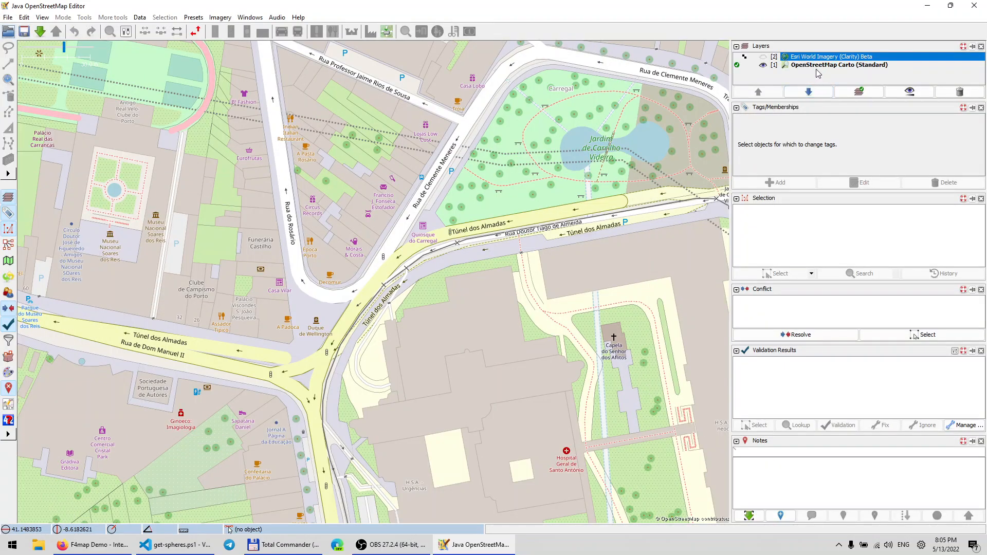
pyautogui.scroll(-3, 395, 225)
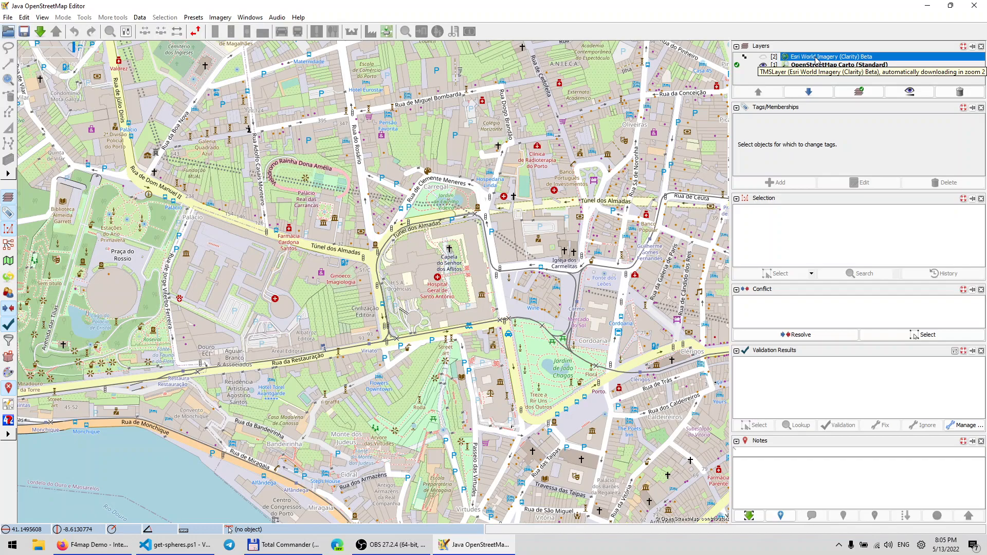
pyautogui.click(804, 66)
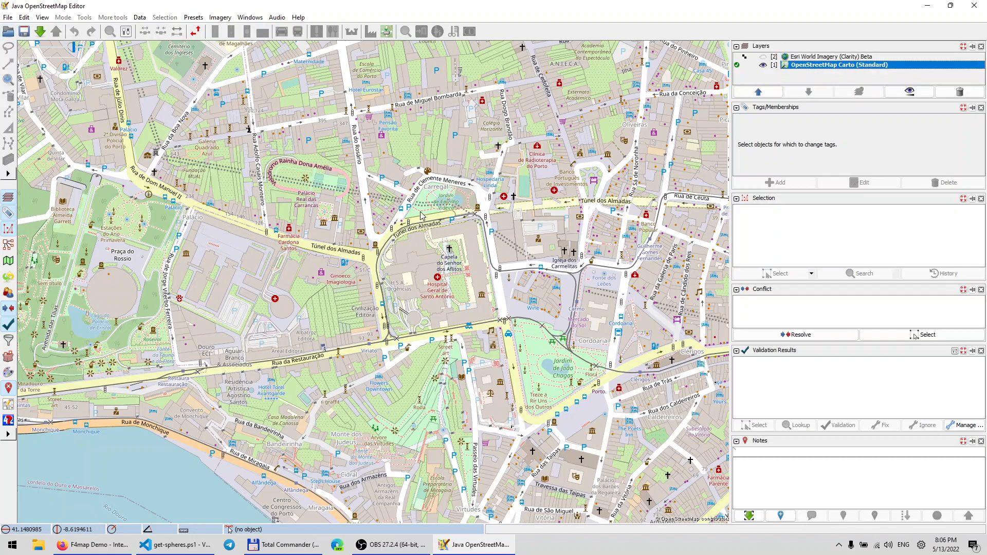
pyautogui.scroll(1, 485, 218)
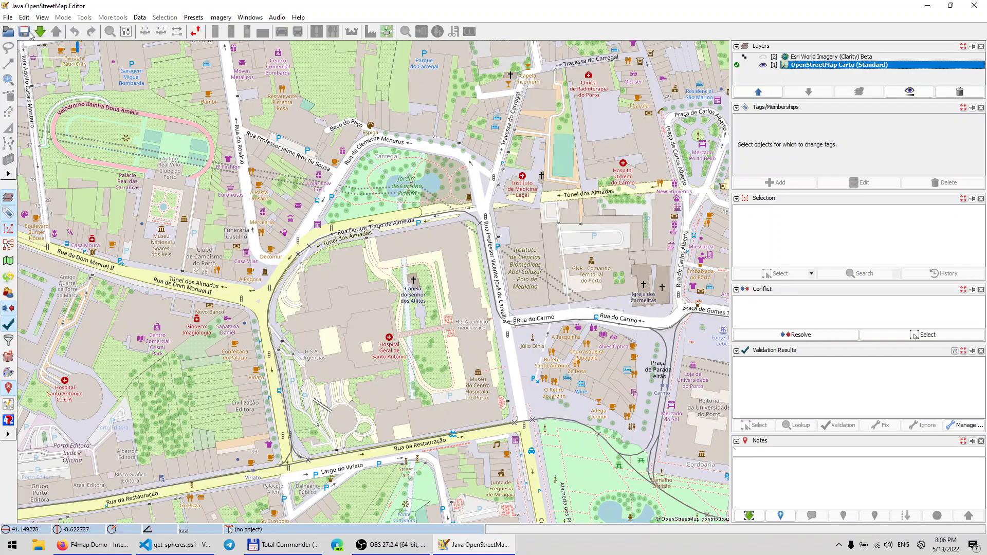
# Step: Review the installed plugins in the JOSM preferences, including photo_geotagging and photoadjust, and close the preferences
pyautogui.click(7, 18)
pyautogui.moveTo(24, 17)
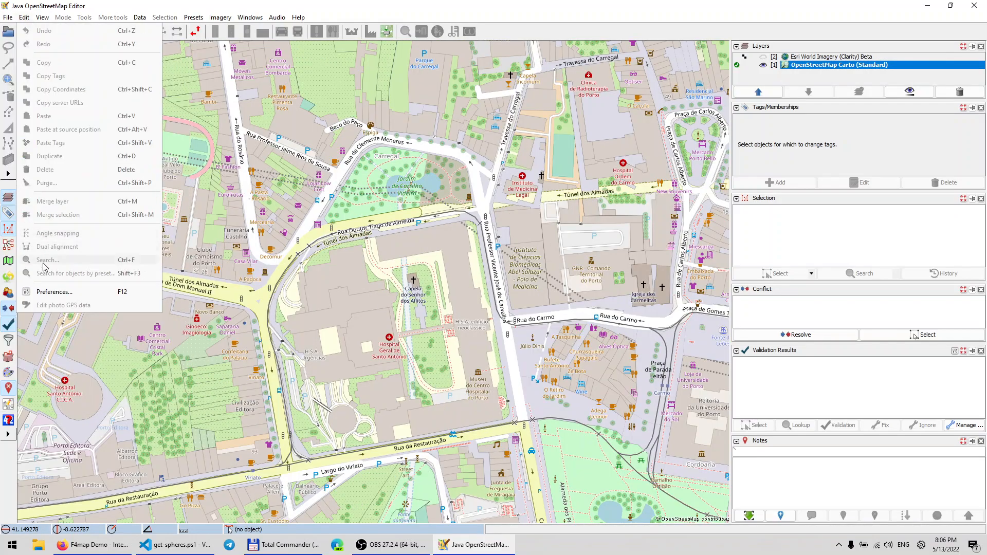
pyautogui.click(46, 291)
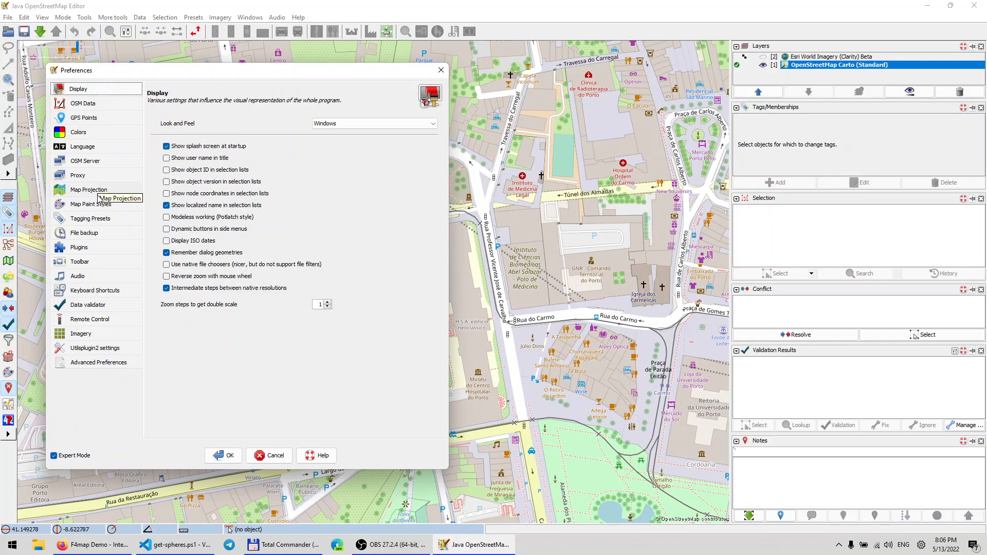
pyautogui.click(81, 191)
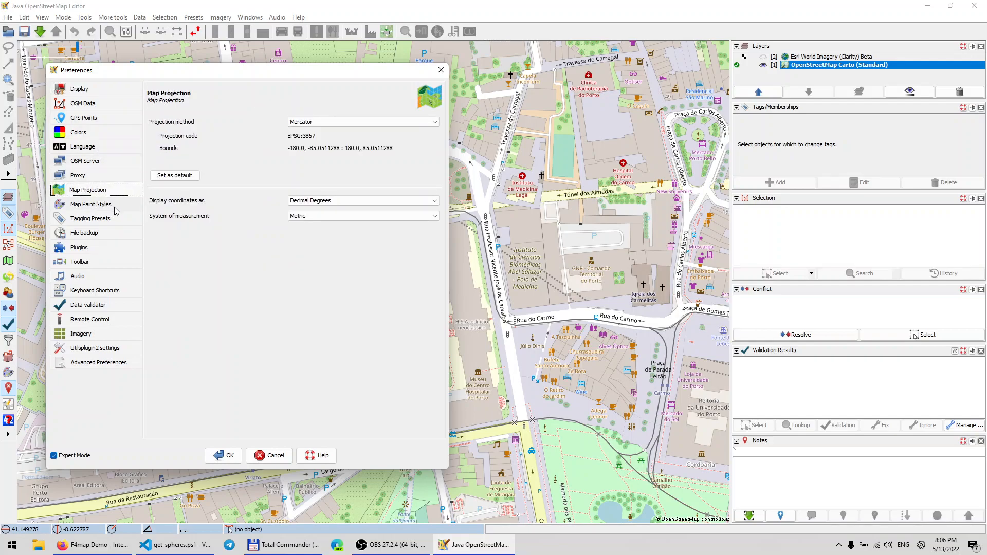
pyautogui.click(107, 260)
pyautogui.click(107, 249)
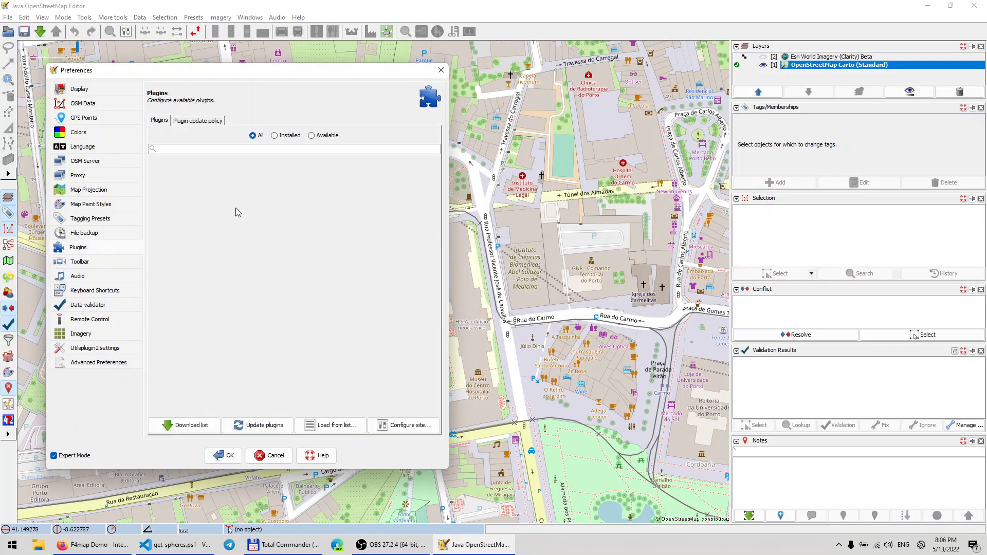
pyautogui.click(276, 137)
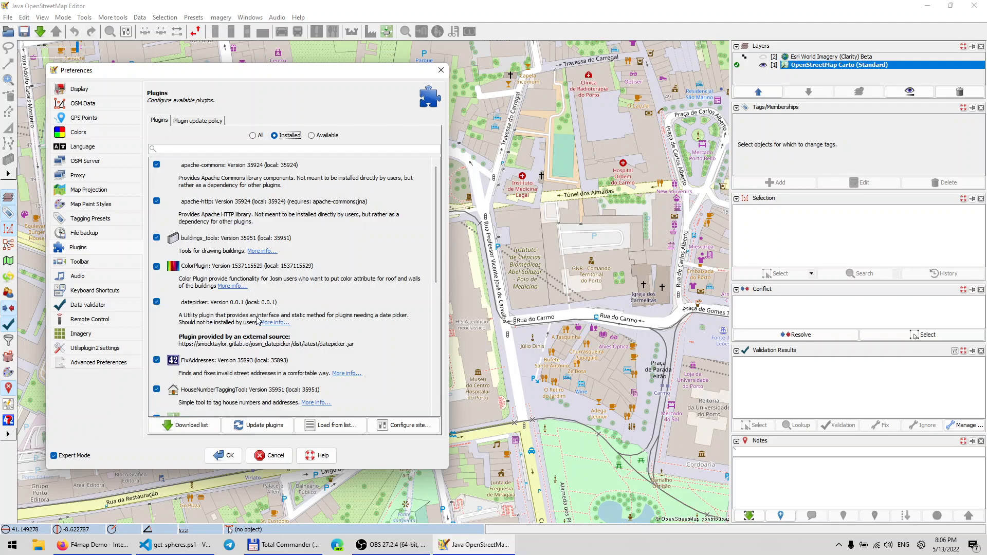
pyautogui.moveTo(434, 270); pyautogui.dragTo(412, 396)
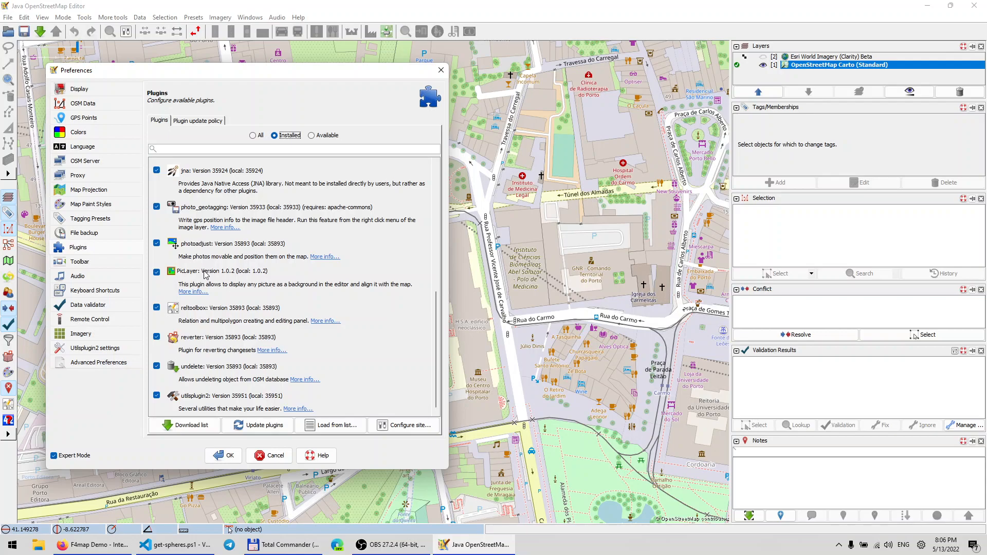
pyautogui.click(230, 455)
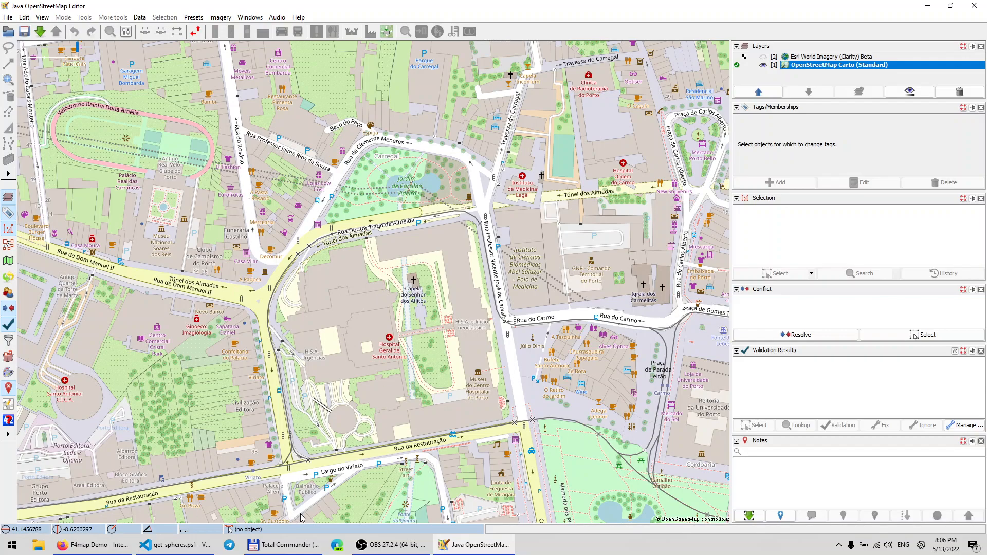
# Step: Check the get-spheres.ps1 output in the Visual Studio Code terminal and return to Total Commander
pyautogui.click(183, 547)
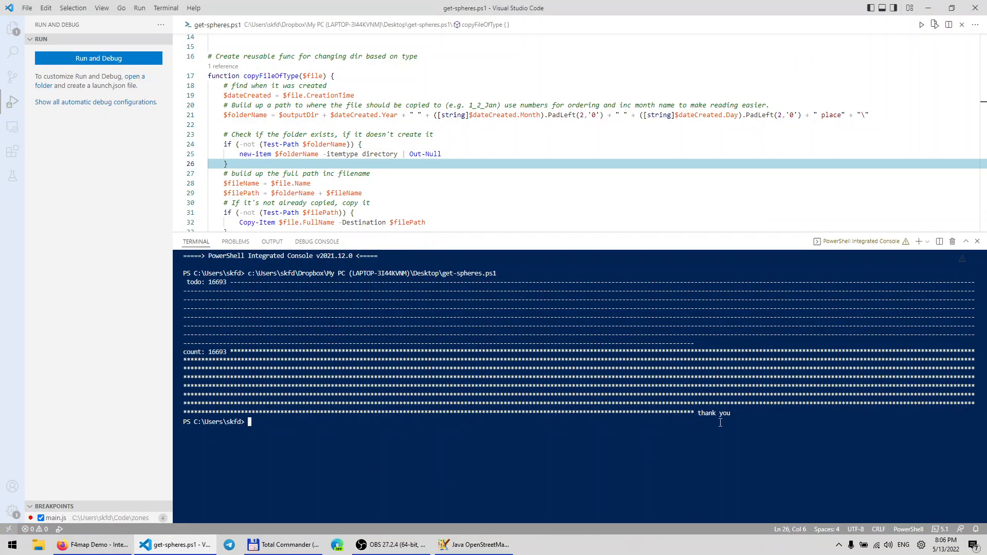
pyautogui.click(180, 548)
pyautogui.click(285, 545)
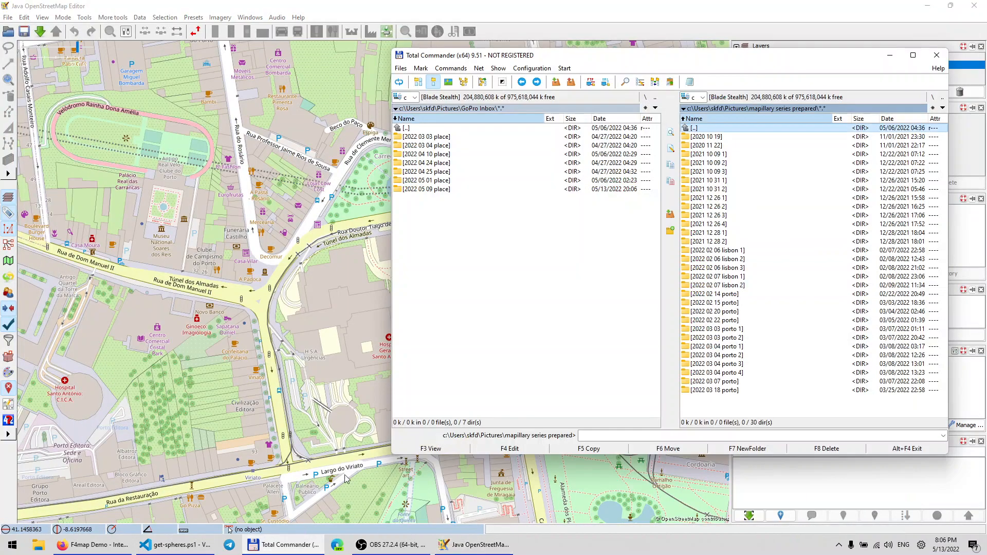
# Step: Inspect the files in the GoPro Inbox folder "2022 03 03 place" and return to the parent folder
pyautogui.press('Tab')
pyautogui.press('Down')
pyautogui.press('Return')
pyautogui.press('Down')
pyautogui.press('Down')
pyautogui.press('Up')
pyautogui.press('Up')
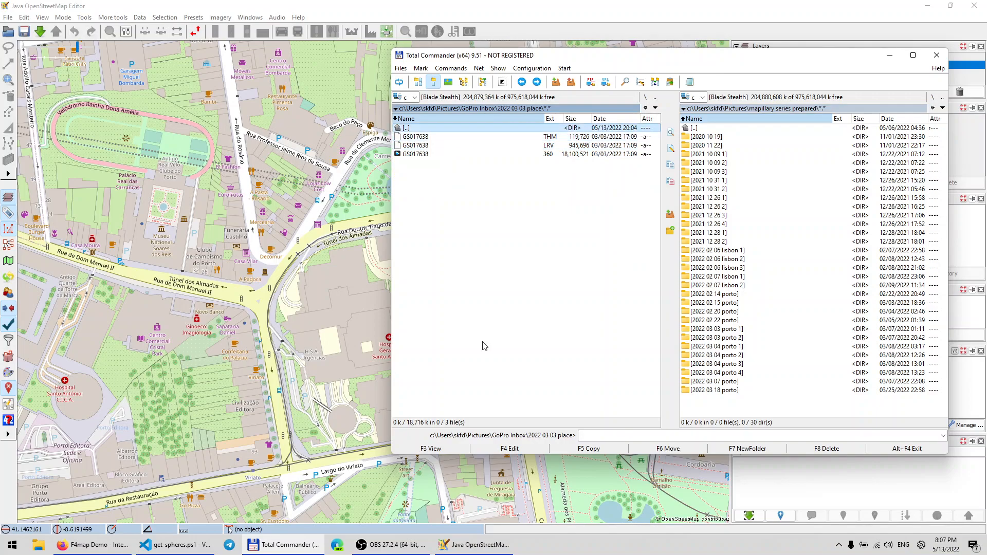
pyautogui.press('Return')
# Step: Move the "2022 03 03 place" folder with all its files to the recycle bin
pyautogui.press('Delete')
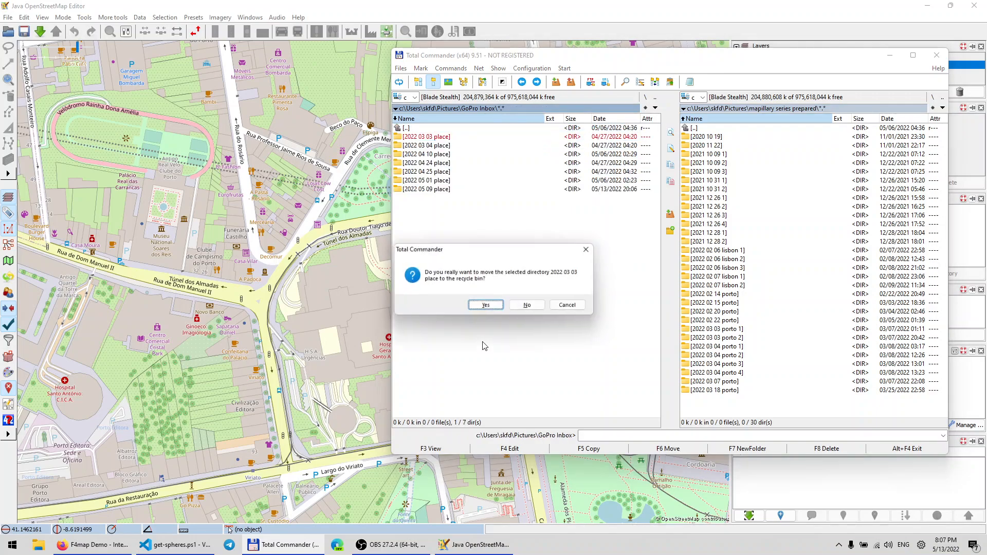
pyautogui.press('Return')
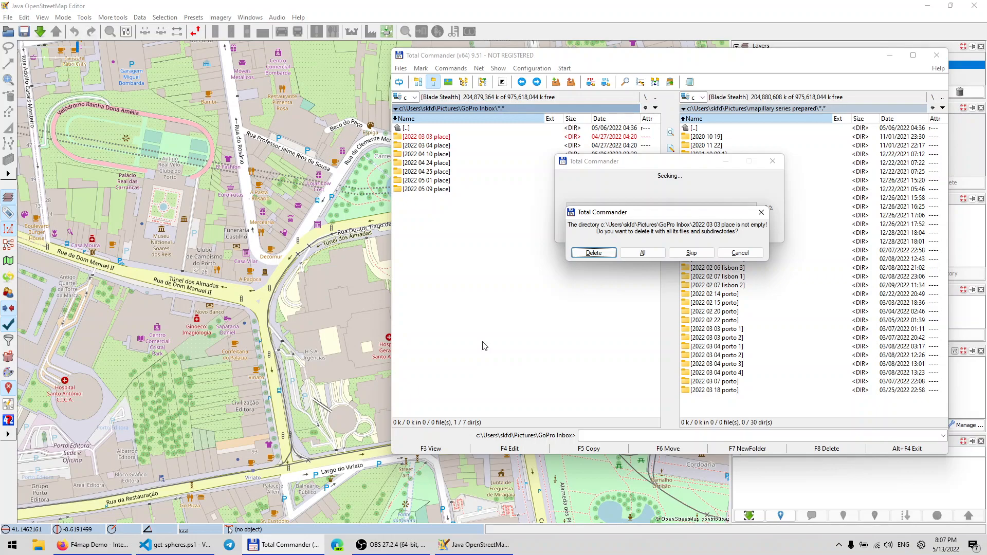
pyautogui.press('Tab')
pyautogui.press('Return')
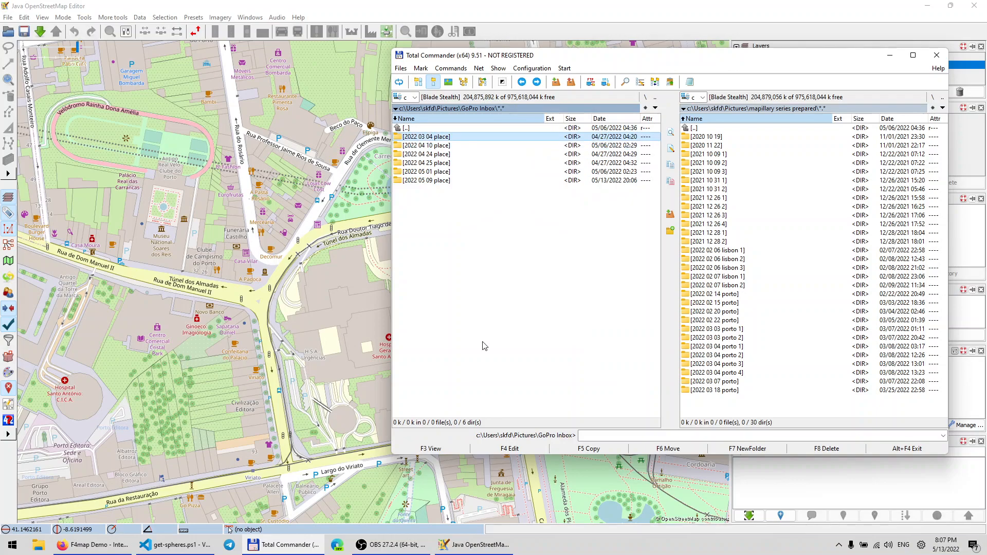
# Step: Delete the "2022 03 04 place" folder from the GoPro Inbox with all its files and subdirectories
pyautogui.press('F8')
pyautogui.press('Return')
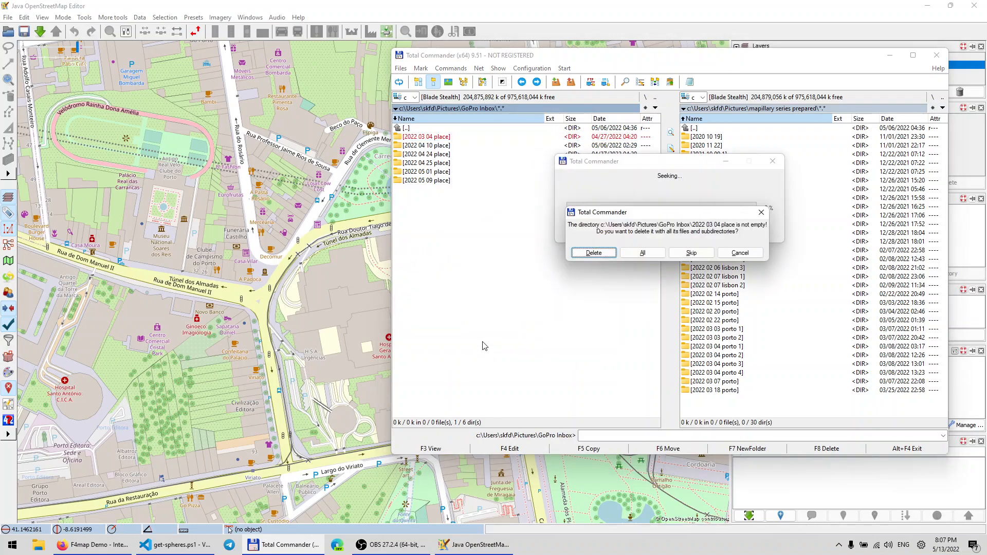
pyautogui.press('Tab')
pyautogui.press('Return')
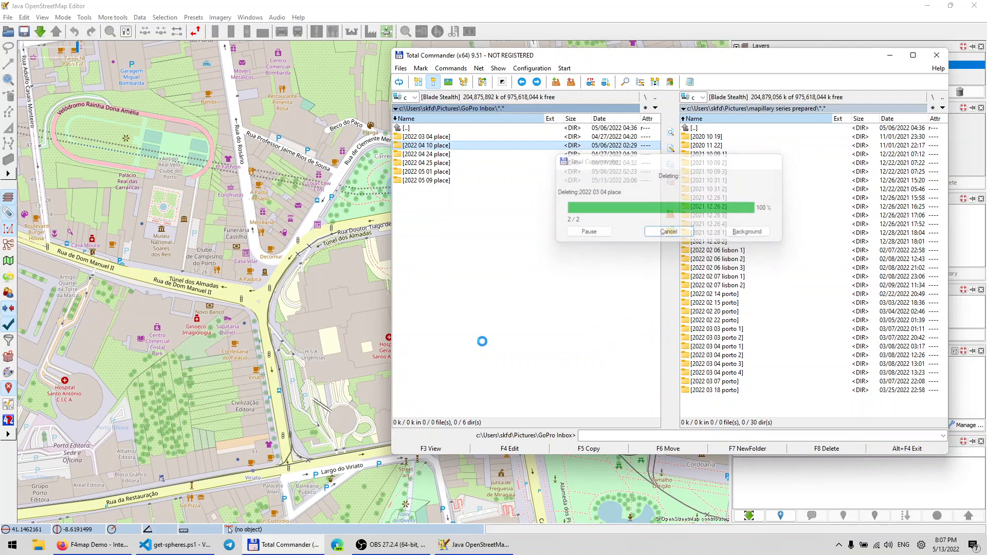
# Step: Check the contents of the "2022 04 10 place" folder and delete the folder with all its files
pyautogui.press('Up')
pyautogui.press('Return')
pyautogui.press('Return')
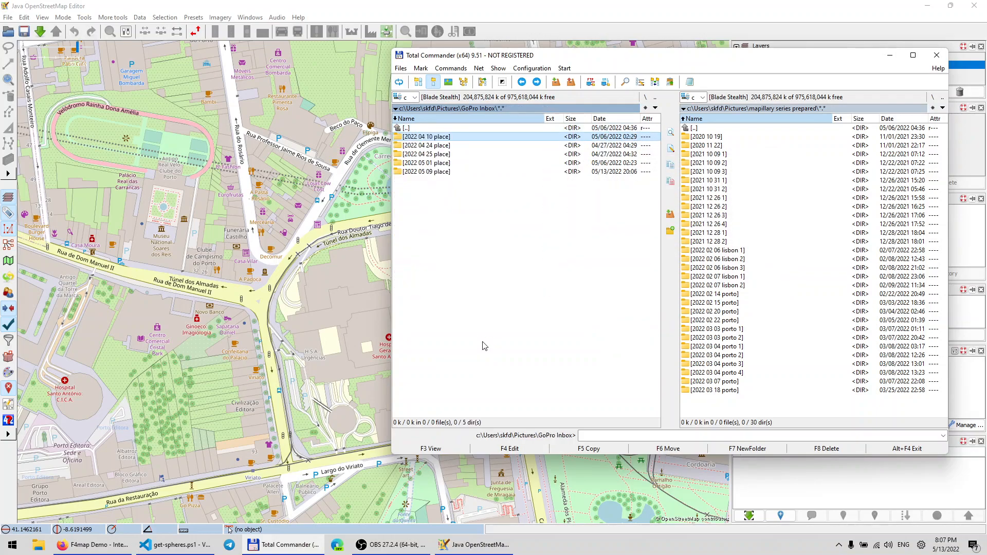
pyautogui.press('Delete')
pyautogui.press('Return')
pyautogui.press('Tab')
pyautogui.press('Return')
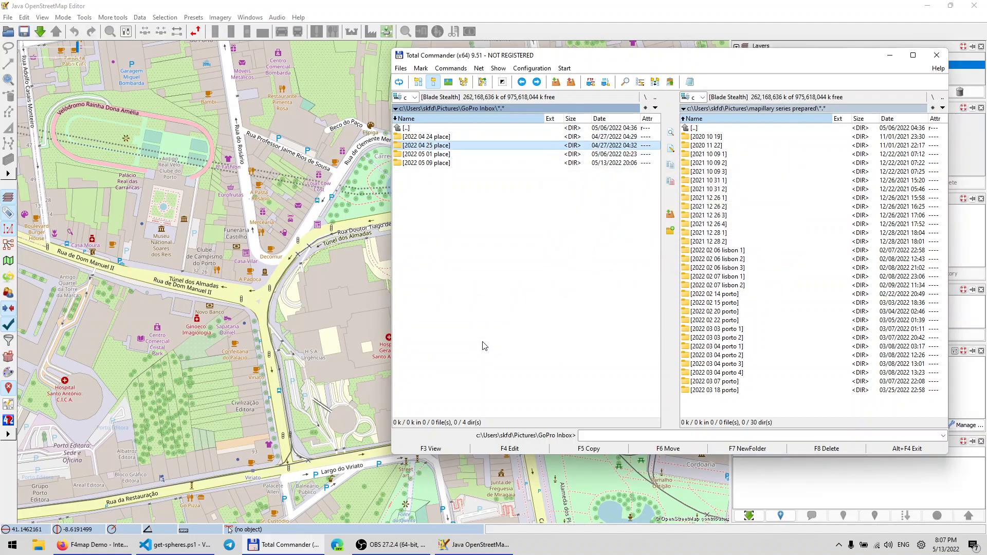
# Step: Check the "2022 04 24 place" folder and load it into JOSM as a geotagged images layer
pyautogui.press('Return')
pyautogui.press('BackSpace')
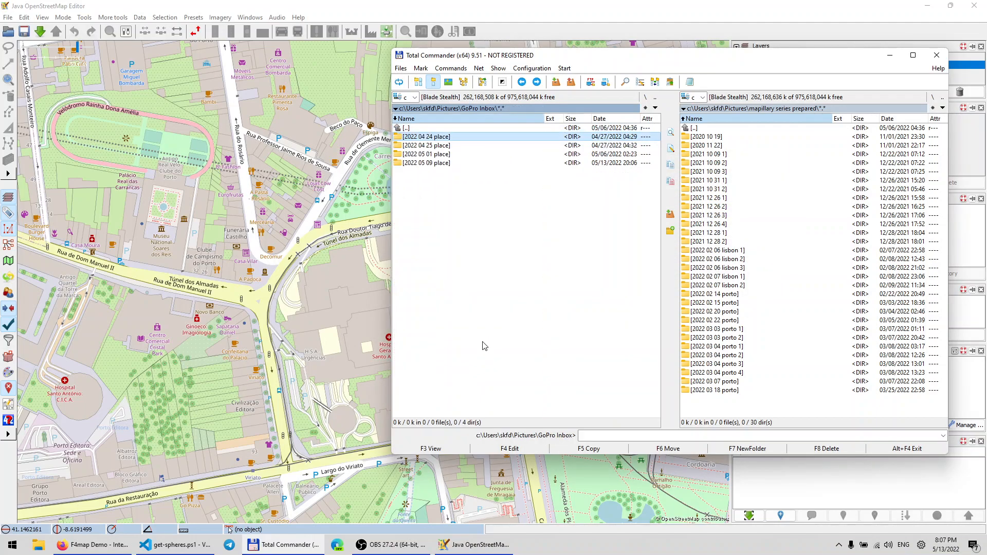
pyautogui.moveTo(423, 136); pyautogui.dragTo(209, 172)
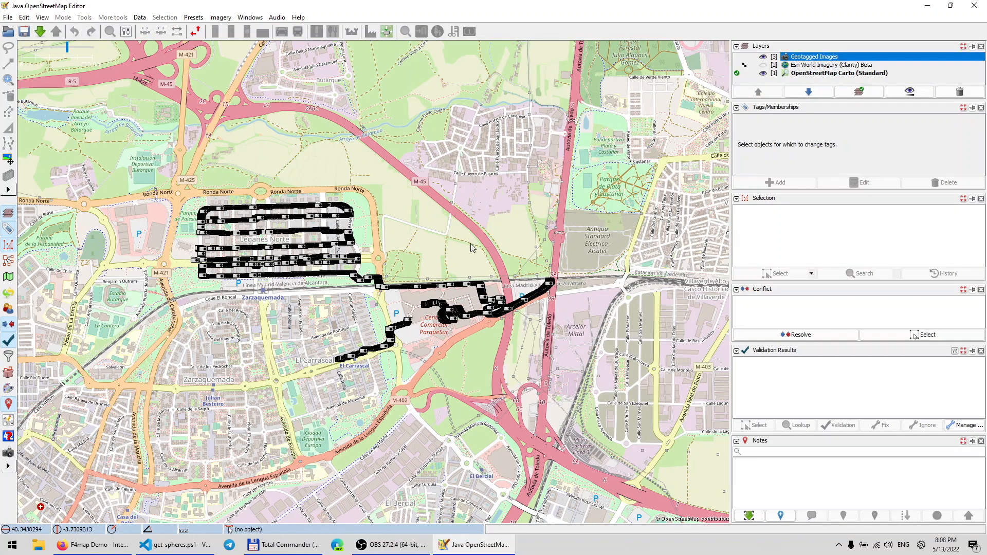
# Step: Examine the geotagged photo track from Leganés Norte down to its end on Avenida del Rey Juan Carlos I
pyautogui.scroll(-3, 282, 328)
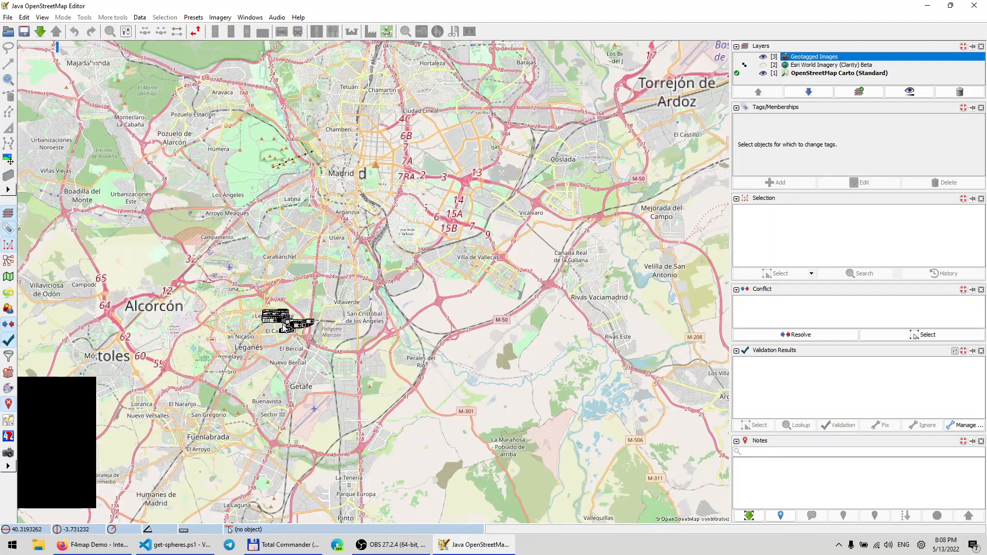
pyautogui.scroll(-2, 283, 327)
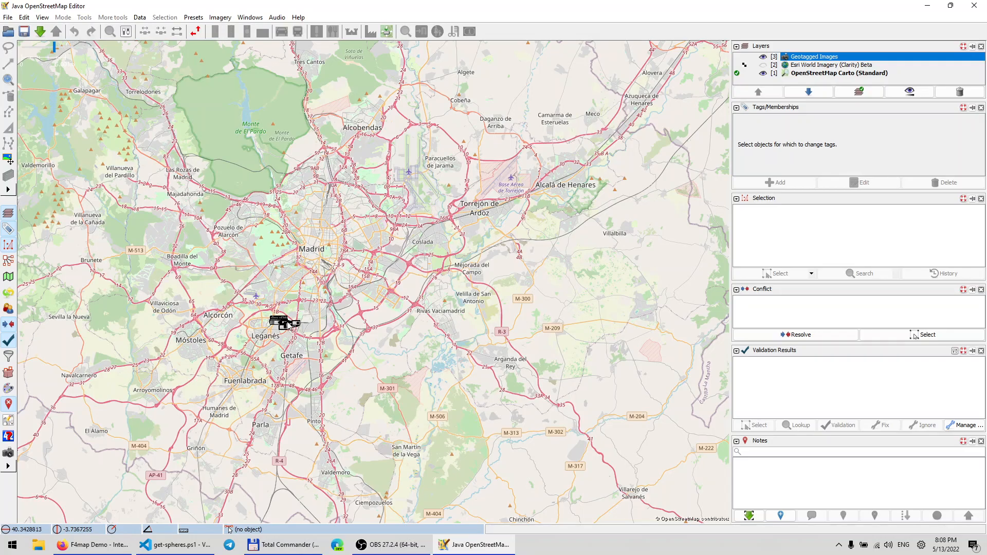
pyautogui.scroll(2, 283, 328)
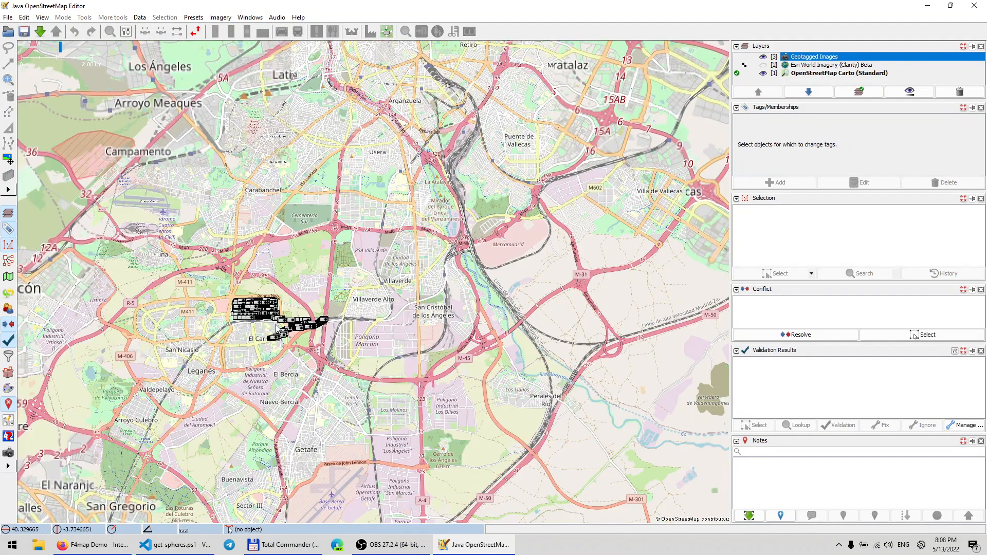
pyautogui.scroll(2, 285, 325)
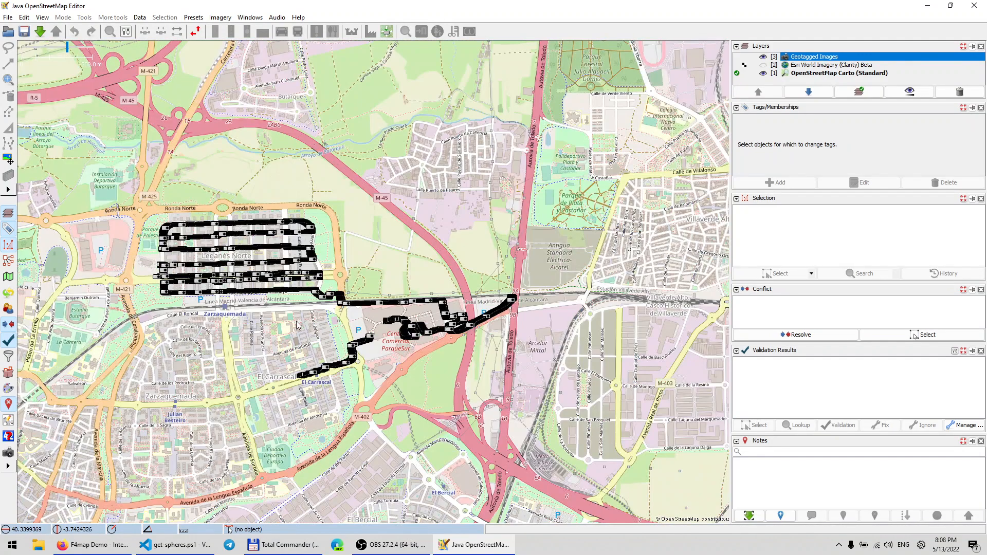
pyautogui.scroll(4, 393, 347)
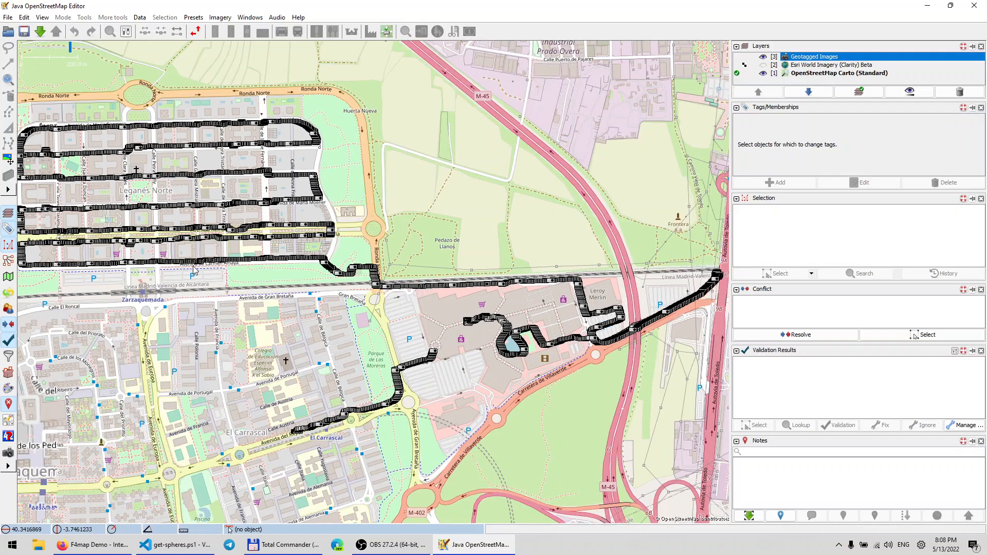
pyautogui.moveTo(270, 309); pyautogui.dragTo(372, 368)
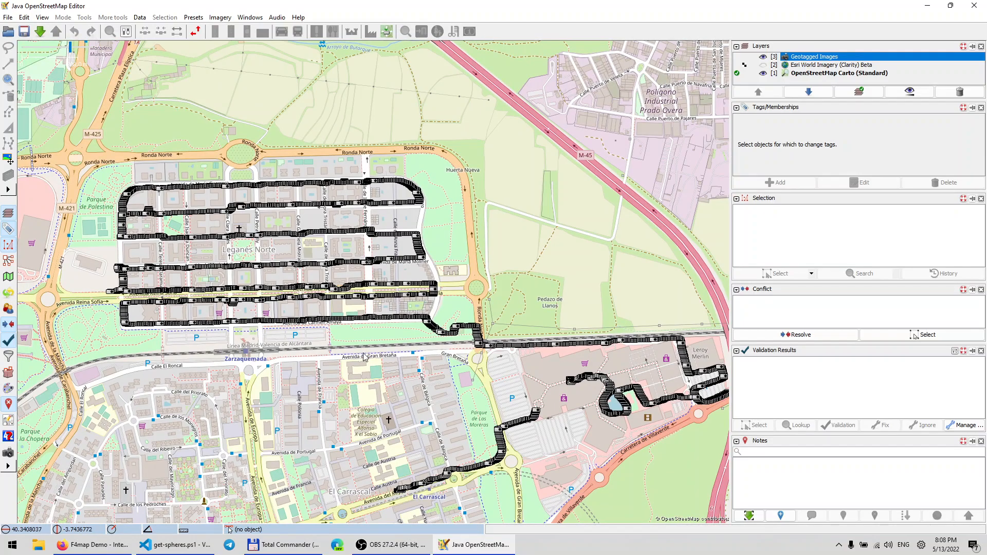
pyautogui.moveTo(339, 394); pyautogui.dragTo(278, 312)
pyautogui.scroll(3, 340, 354)
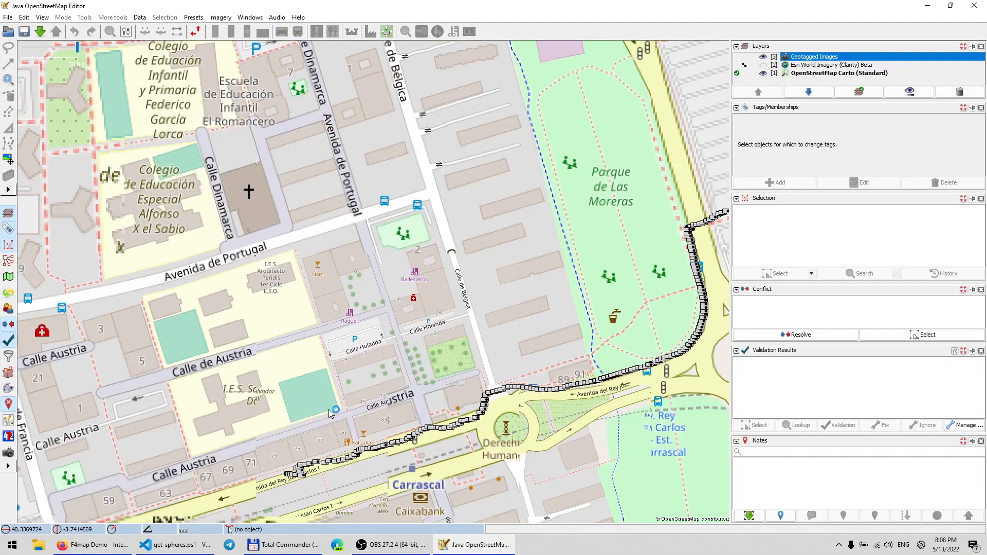
pyautogui.scroll(2, 258, 448)
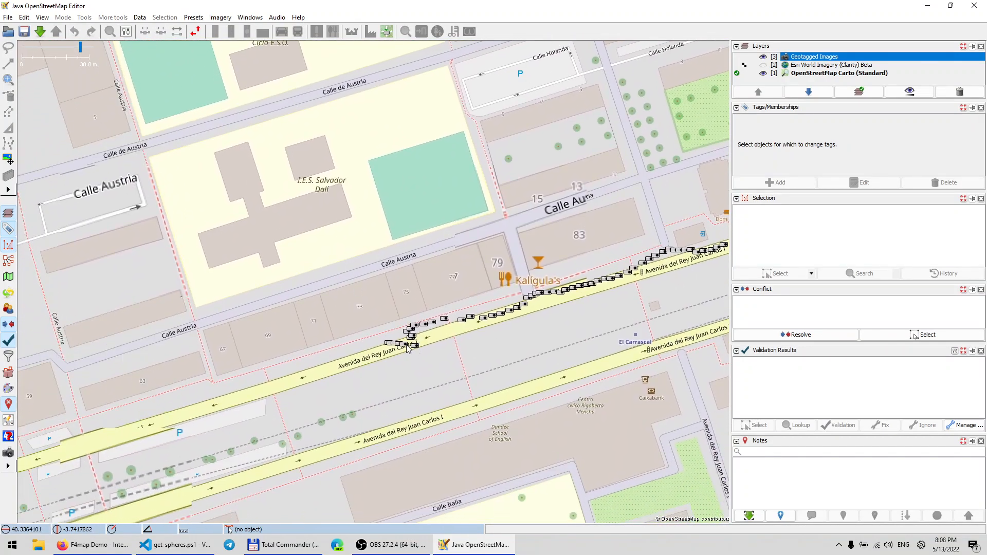
# Step: Open photo GSAA3438.JPG on Avenida del Rey Juan Carlos I and arrange the image viewer and map so the track stays visible
pyautogui.click(407, 345)
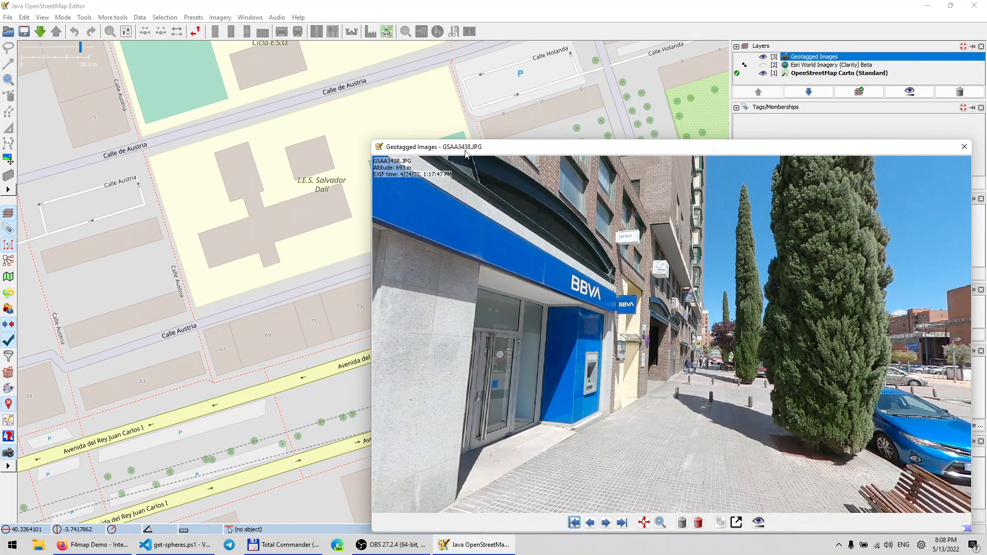
pyautogui.moveTo(465, 151); pyautogui.dragTo(477, 151)
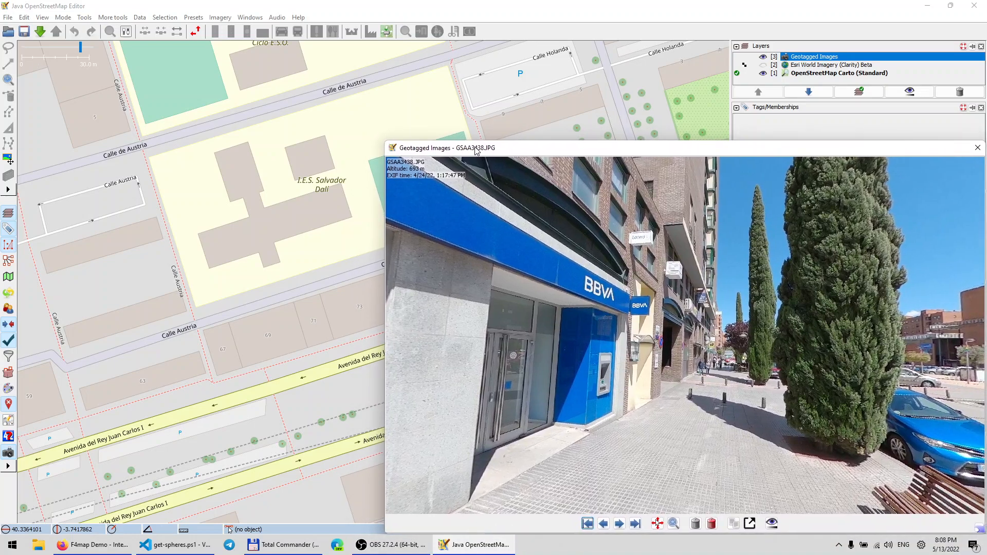
pyautogui.moveTo(212, 242); pyautogui.dragTo(55, 206)
pyautogui.moveTo(299, 244); pyautogui.dragTo(156, 216)
# Step: Go to the first image of the sequence, compare it with the following ones, and tilt the view down to the photographer
pyautogui.click(586, 523)
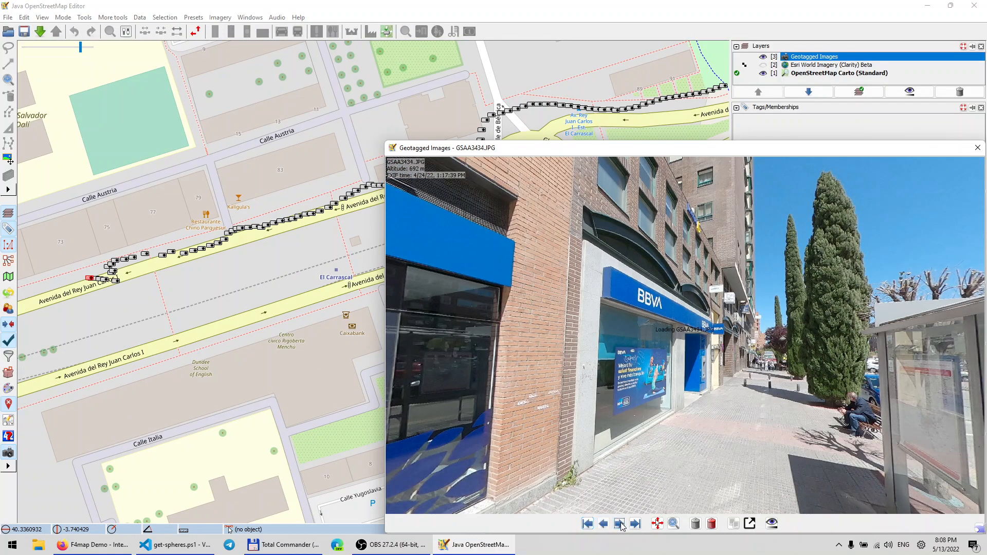
pyautogui.click(620, 524)
pyautogui.click(620, 524)
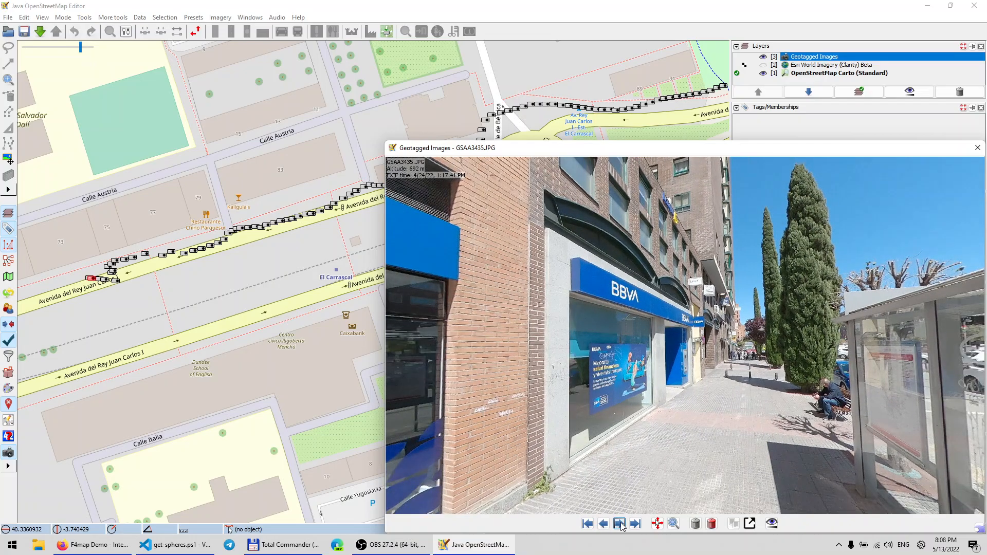
pyautogui.click(603, 524)
pyautogui.click(603, 524)
pyautogui.moveTo(714, 358); pyautogui.dragTo(596, 265)
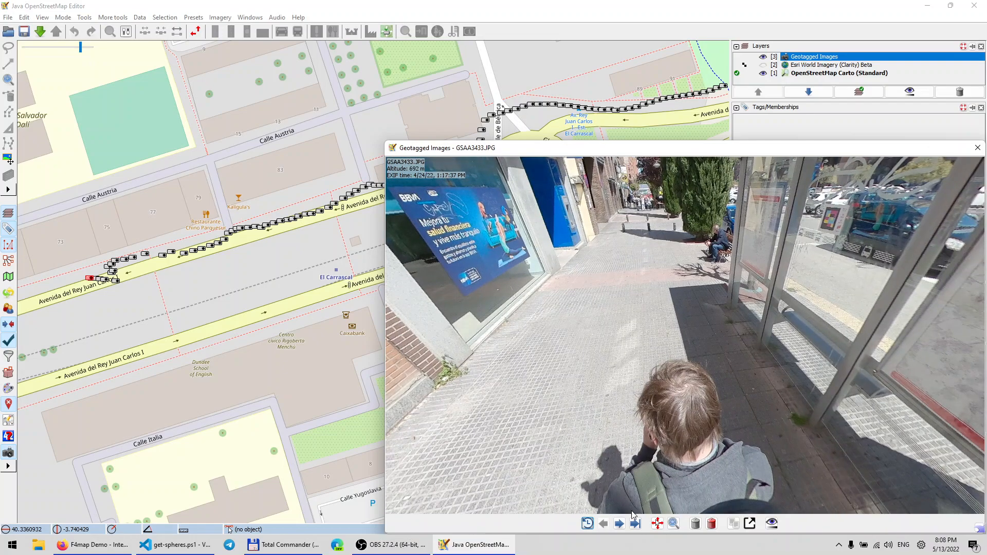
# Step: Delete the first image, GSAA3433.JPG, from disk and suppress the deletion confirmation for this session
pyautogui.click(712, 524)
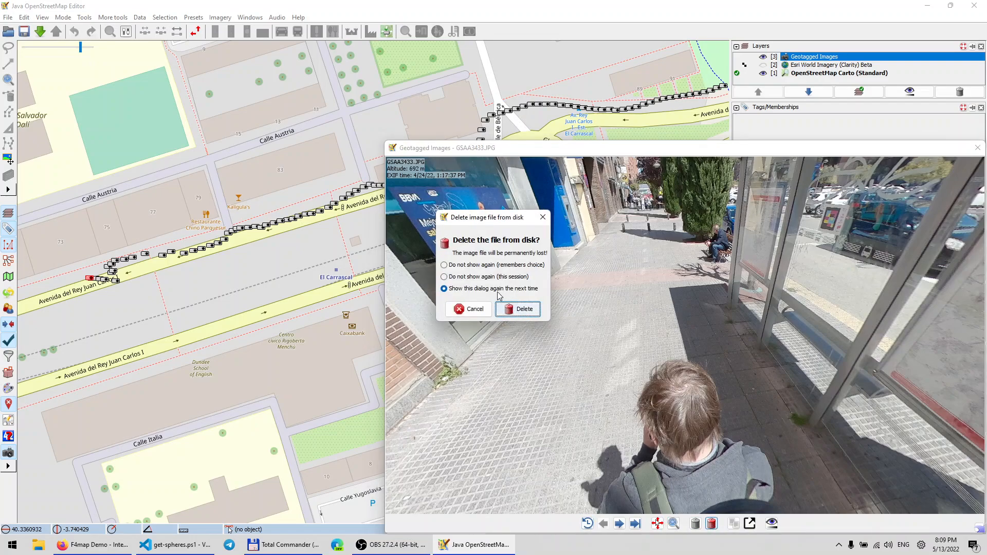
pyautogui.click(472, 278)
pyautogui.click(528, 310)
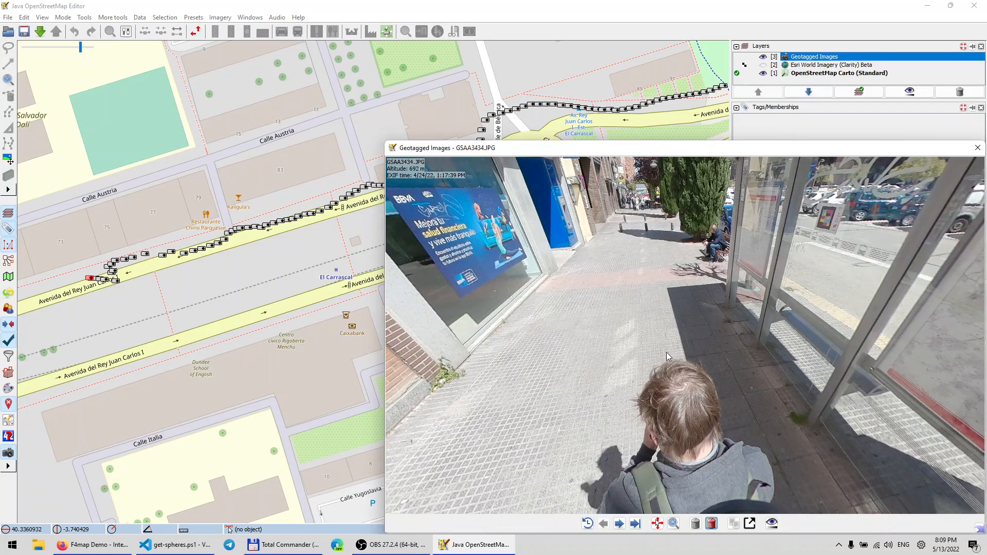
# Step: Delete the next two redundant images, GSAA3434.JPG and GSAA3435.JPG, from disk
pyautogui.moveTo(666, 352); pyautogui.dragTo(677, 390)
pyautogui.click(711, 524)
pyautogui.click(711, 523)
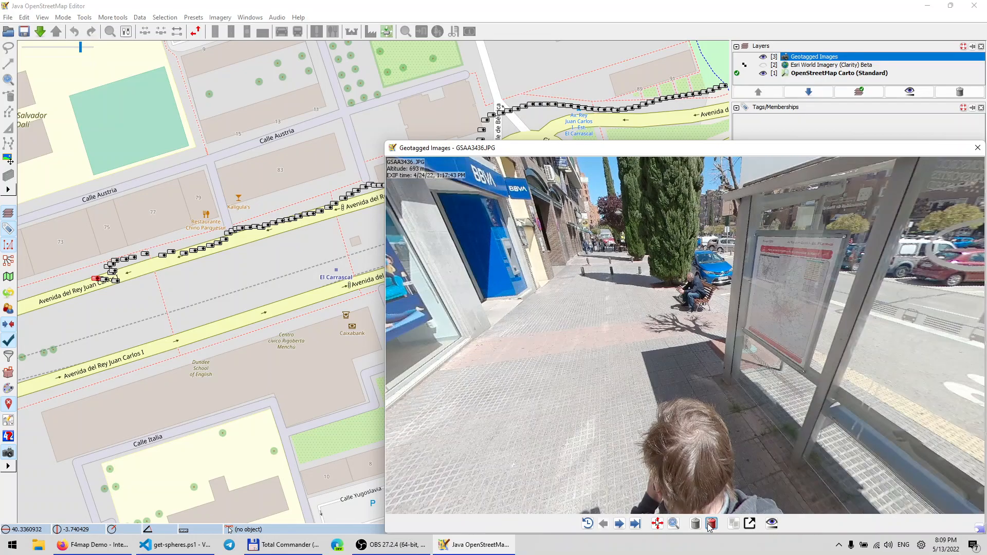
# Step: Step back and forth between GSAA3436.JPG and the images after it to compare their positions
pyautogui.click(619, 523)
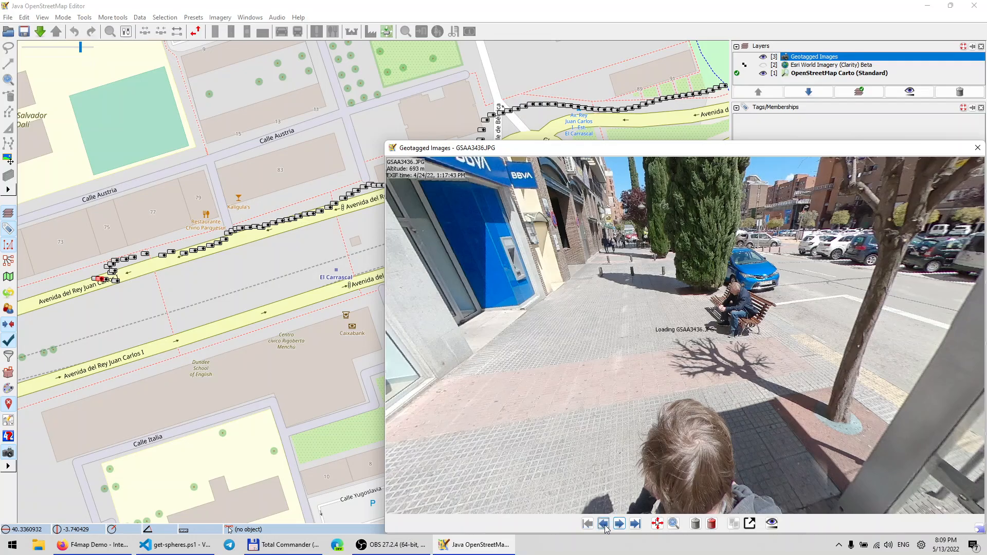
pyautogui.click(604, 523)
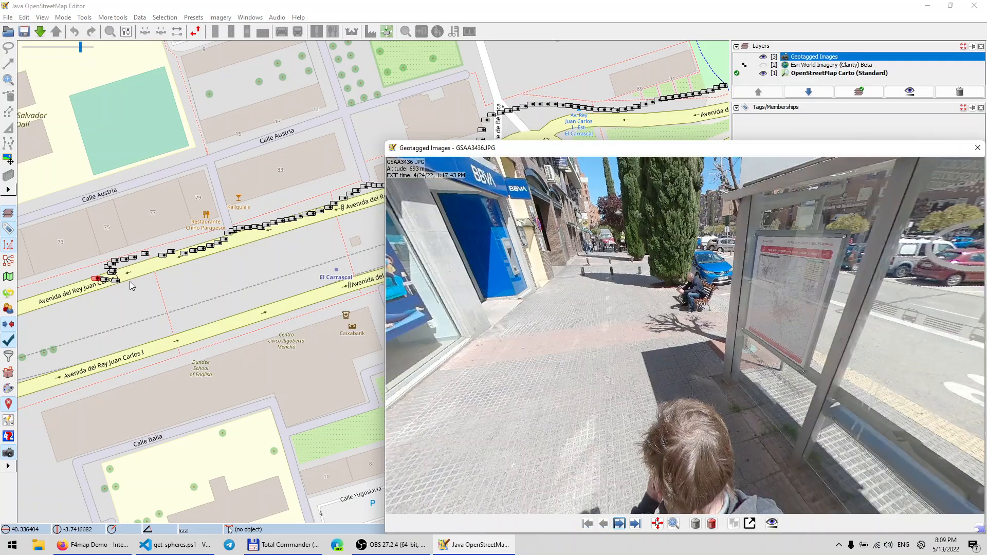
pyautogui.click(618, 523)
pyautogui.click(618, 523)
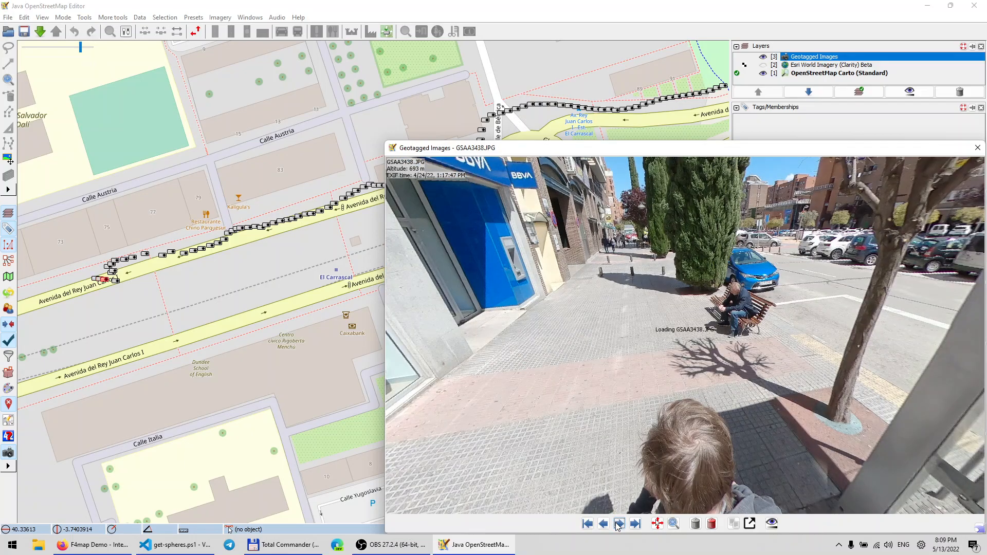
# Step: Go to the last image, GSAB8157.JPG, and look around the 360° view, including the photographer, the street and the hedge
pyautogui.click(618, 523)
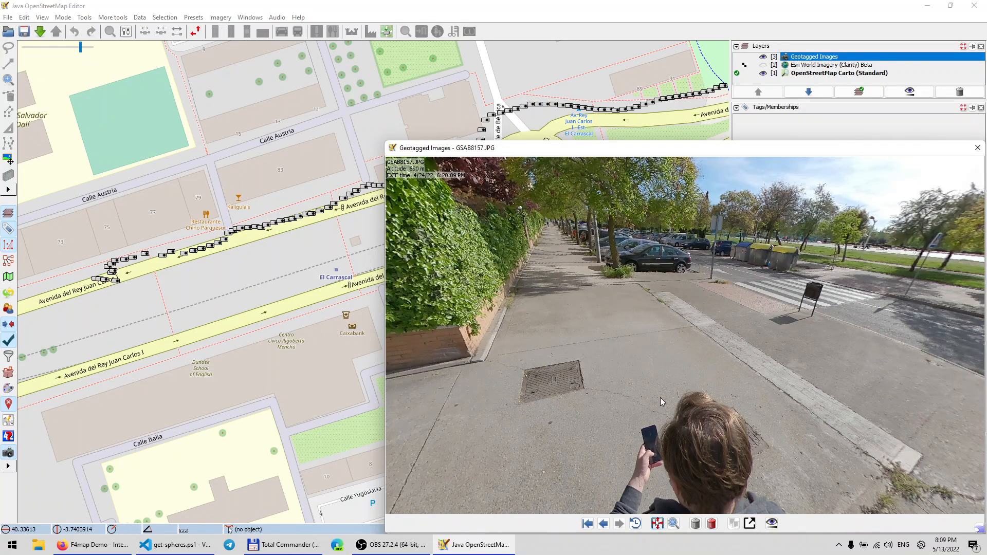
pyautogui.moveTo(660, 398); pyautogui.dragTo(592, 248)
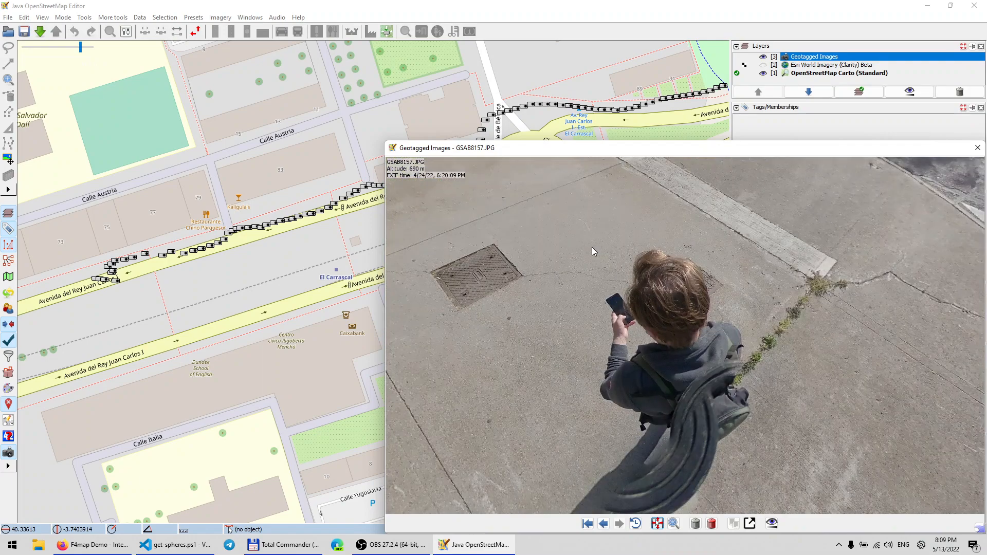
pyautogui.moveTo(774, 342); pyautogui.dragTo(821, 354)
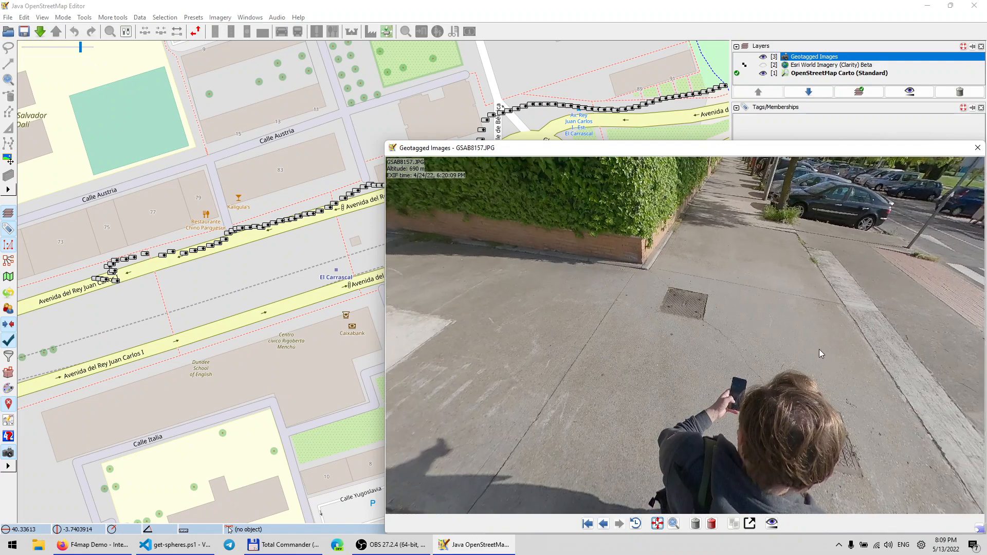
pyautogui.click(604, 524)
pyautogui.click(619, 524)
pyautogui.moveTo(640, 298); pyautogui.dragTo(659, 417)
pyautogui.moveTo(838, 300); pyautogui.dragTo(800, 304)
pyautogui.scroll(2, 851, 292)
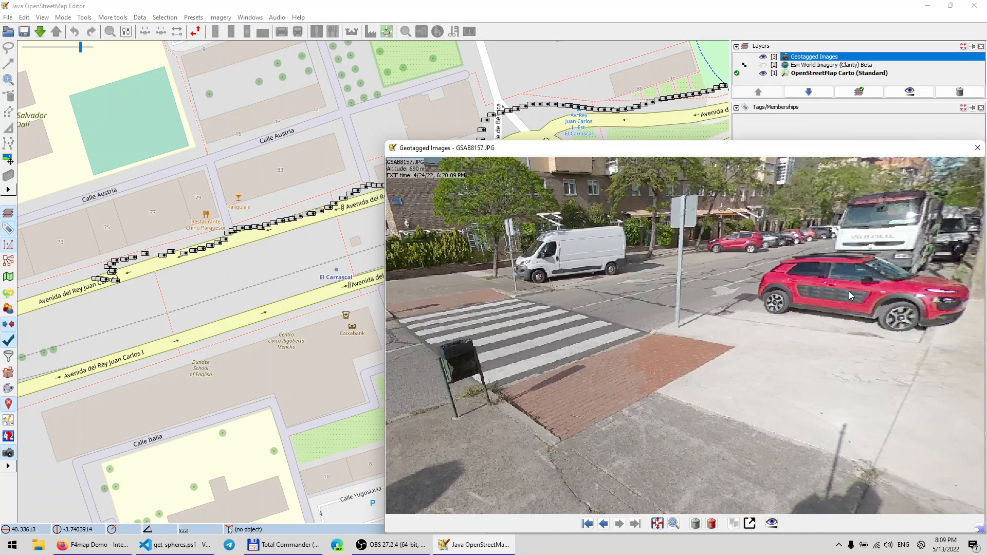
pyautogui.scroll(-2, 700, 310)
pyautogui.moveTo(698, 311); pyautogui.dragTo(489, 277)
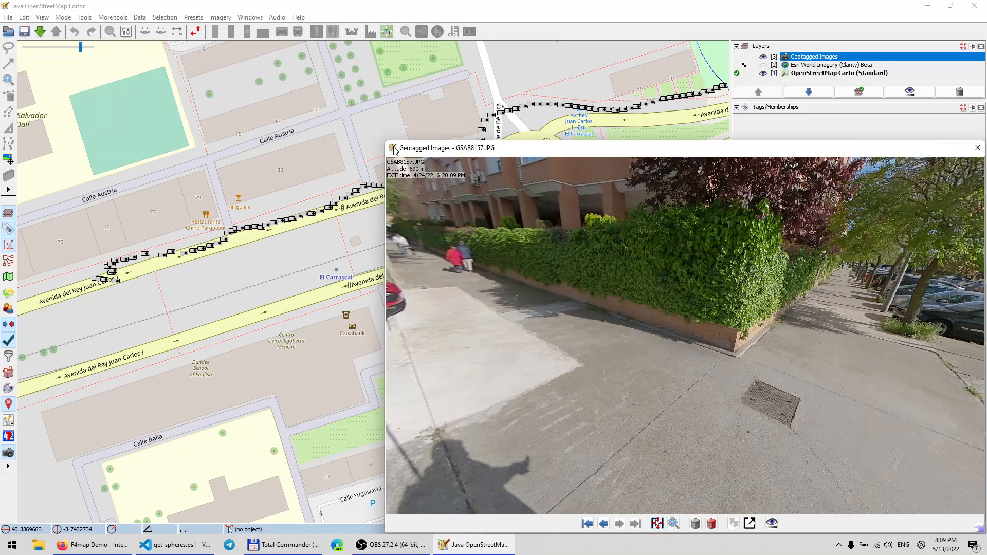
# Step: Examine the photo track around El Carrascal and along Avenida del Rey Juan Carlos I, with a closer view of the hedge in GSAB8157.JPG
pyautogui.moveTo(275, 152); pyautogui.dragTo(241, 148)
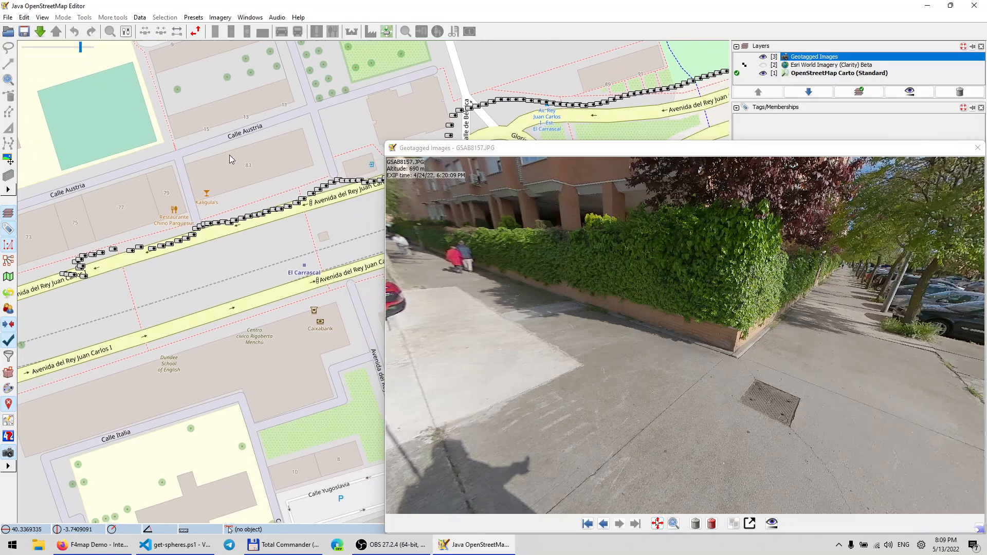
pyautogui.scroll(-2, 175, 227)
pyautogui.scroll(2, 162, 250)
pyautogui.scroll(-3, 109, 224)
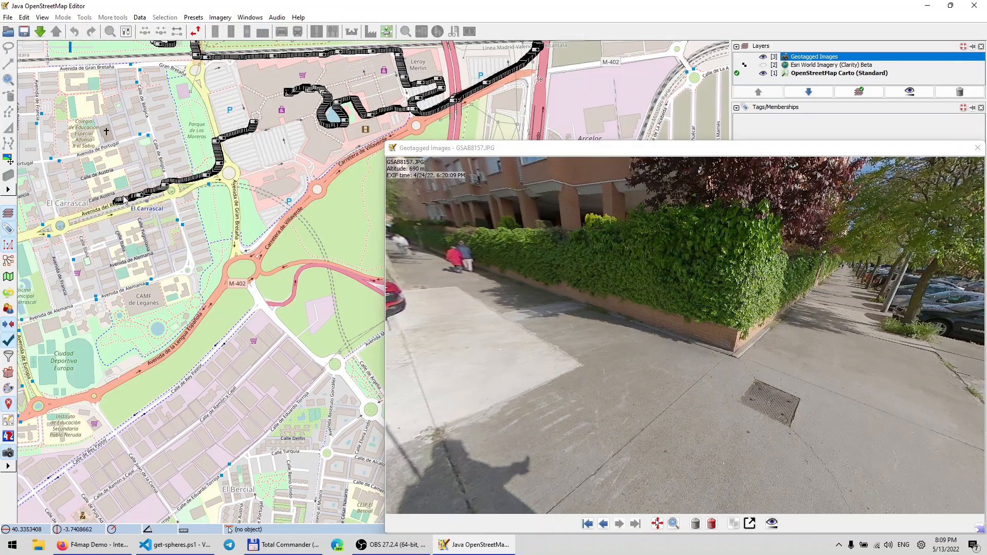
pyautogui.moveTo(149, 116); pyautogui.dragTo(146, 218)
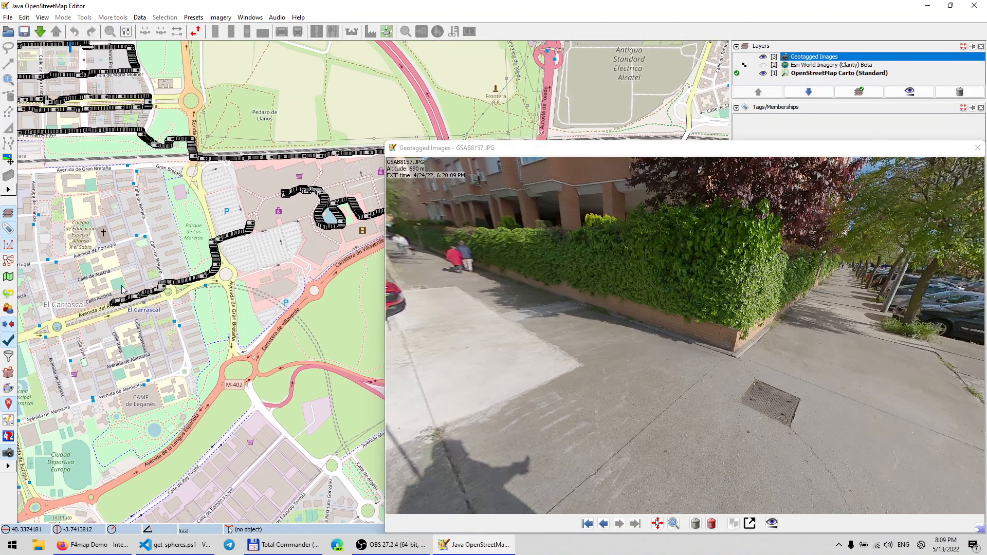
pyautogui.scroll(8, 127, 277)
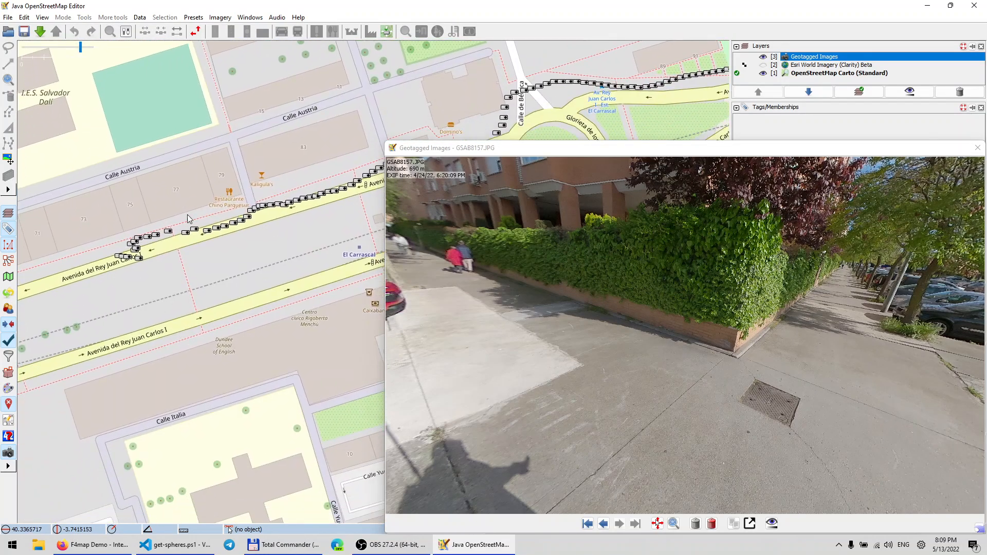
pyautogui.moveTo(291, 197); pyautogui.dragTo(316, 148)
pyautogui.moveTo(490, 101); pyautogui.dragTo(211, 155)
pyautogui.moveTo(601, 276); pyautogui.dragTo(679, 335)
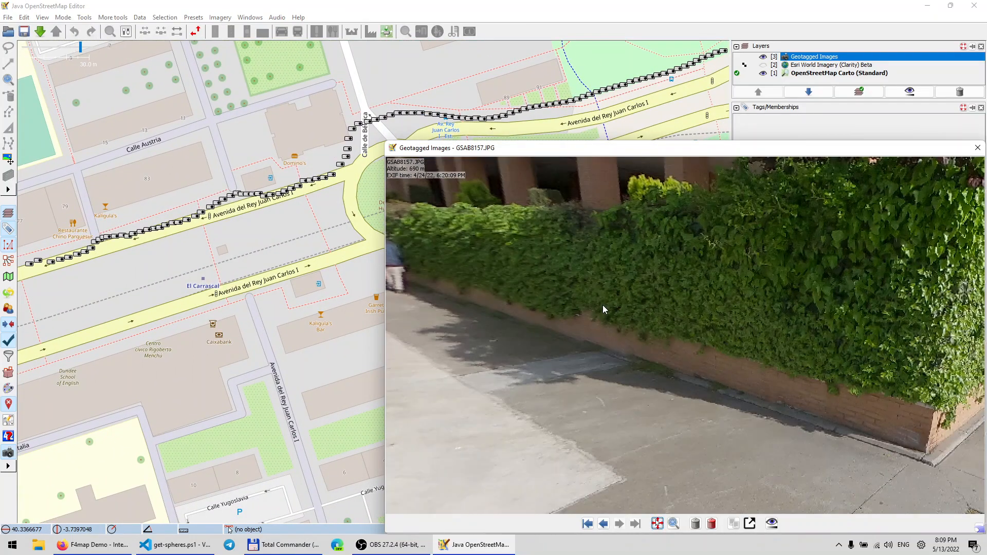
# Step: Fit GSAB8157.JPG back in the viewer and examine the photo track along Avenida del Rey Juan Carlos I to its end near Restaurante Chino Parquesur
pyautogui.click(673, 523)
pyautogui.moveTo(265, 116); pyautogui.dragTo(112, 181)
pyautogui.moveTo(280, 113); pyautogui.dragTo(377, 93)
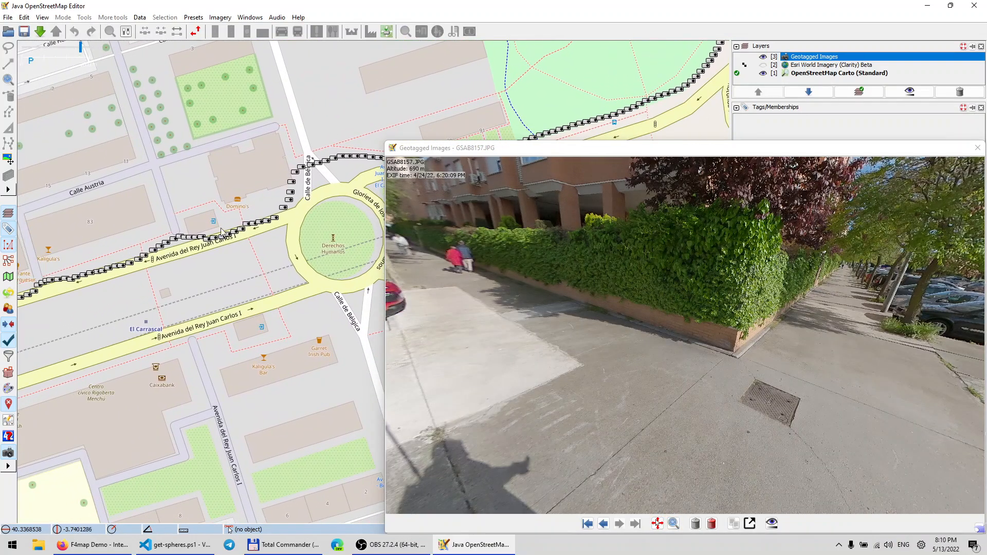
pyautogui.scroll(2, 228, 227)
pyautogui.moveTo(136, 208); pyautogui.dragTo(344, 118)
pyautogui.moveTo(94, 247); pyautogui.dragTo(298, 216)
pyautogui.moveTo(130, 252); pyautogui.dragTo(288, 231)
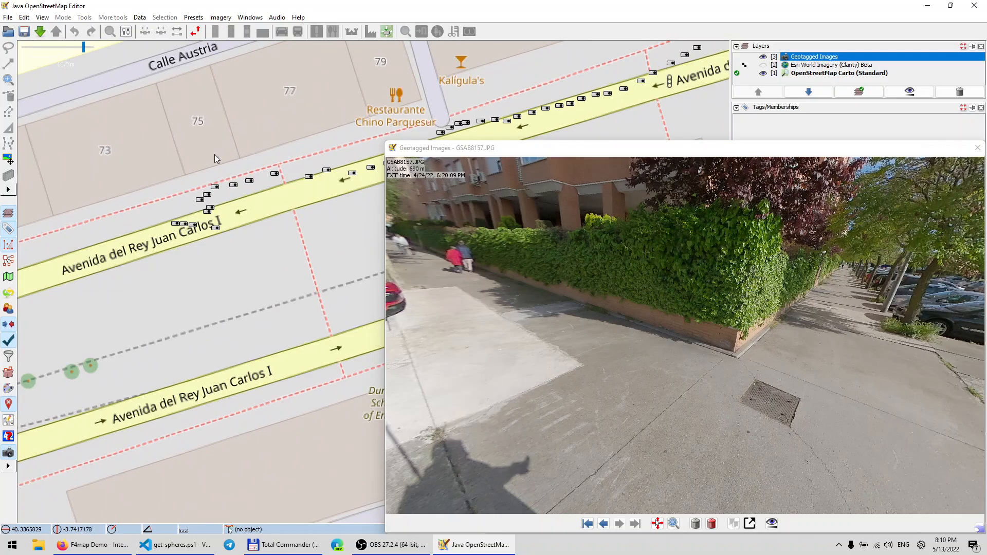
# Step: Follow the photo track past Domino's to Rotonda del Parquesur and look around in GSAA3573.JPG
pyautogui.moveTo(309, 98); pyautogui.dragTo(3, 295)
pyautogui.moveTo(332, 174); pyautogui.dragTo(58, 212)
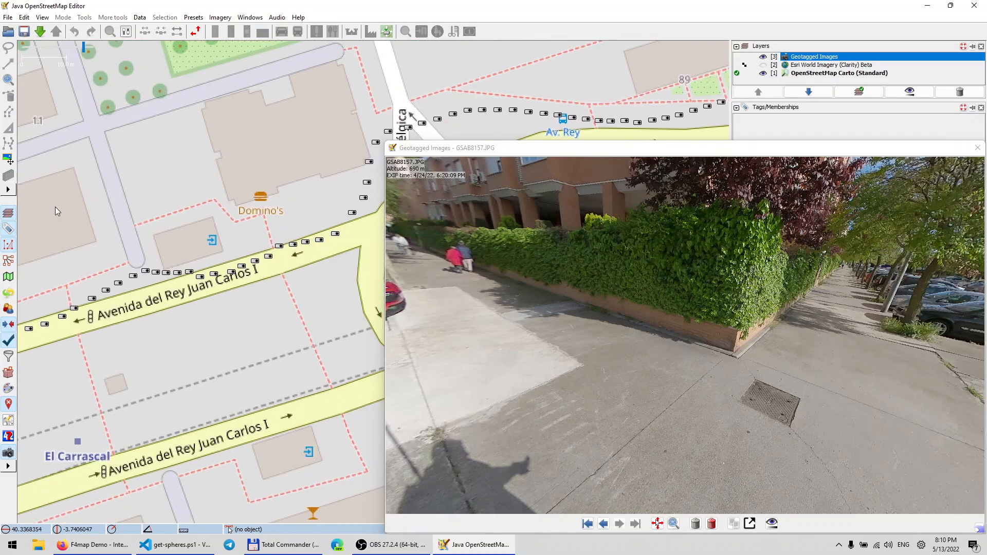
pyautogui.moveTo(311, 120); pyautogui.dragTo(10, 144)
pyautogui.moveTo(269, 72); pyautogui.dragTo(75, 153)
pyautogui.moveTo(281, 152); pyautogui.dragTo(63, 191)
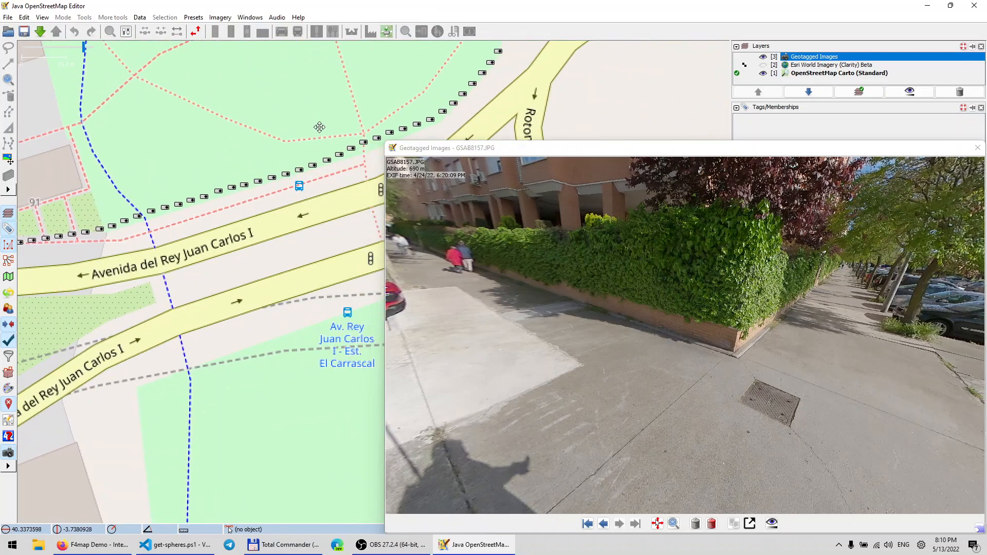
pyautogui.moveTo(319, 127); pyautogui.dragTo(60, 242)
pyautogui.moveTo(218, 130); pyautogui.dragTo(158, 353)
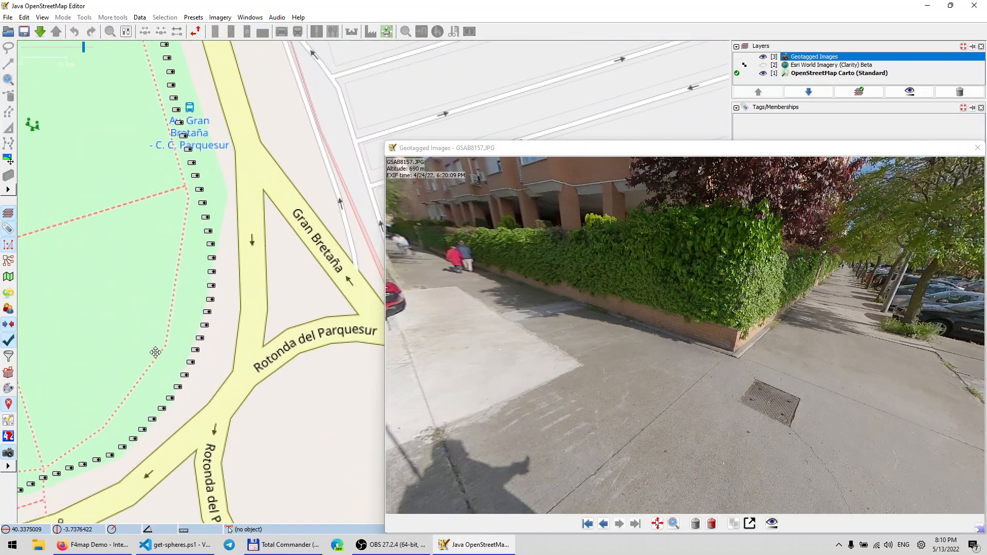
pyautogui.click(212, 259)
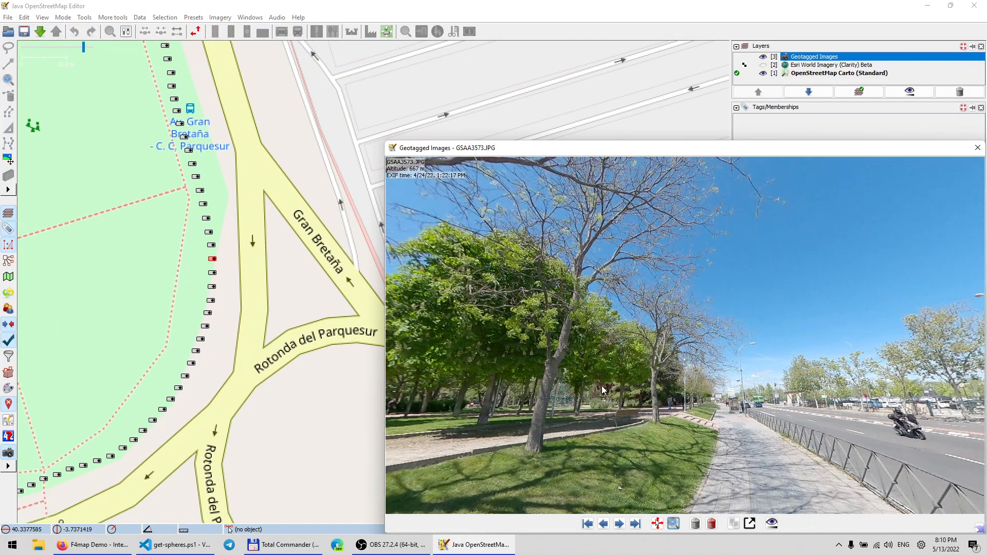
pyautogui.moveTo(477, 461); pyautogui.dragTo(590, 269)
# Step: Open GSAA3595.JPG at the Gran Bretaña crossing, step forward past GSAA3597.JPG, and look around to inspect the dense image cluster
pyautogui.moveTo(123, 156); pyautogui.dragTo(217, 347)
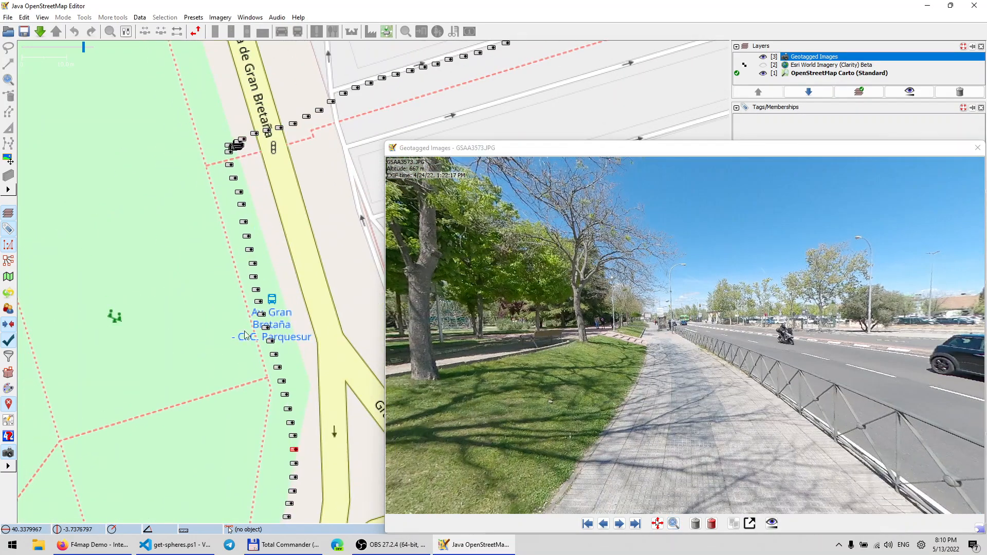
pyautogui.scroll(5, 214, 129)
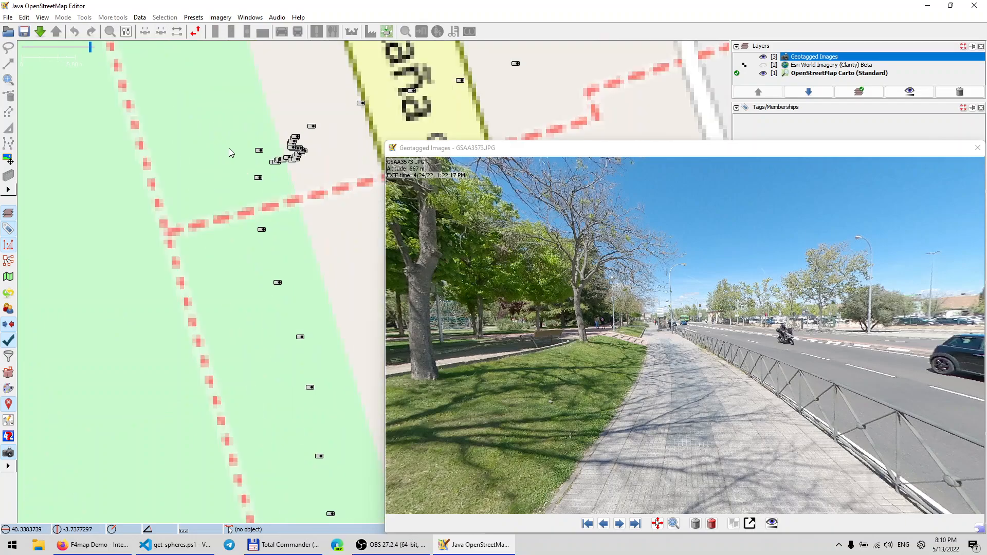
pyautogui.scroll(2, 227, 152)
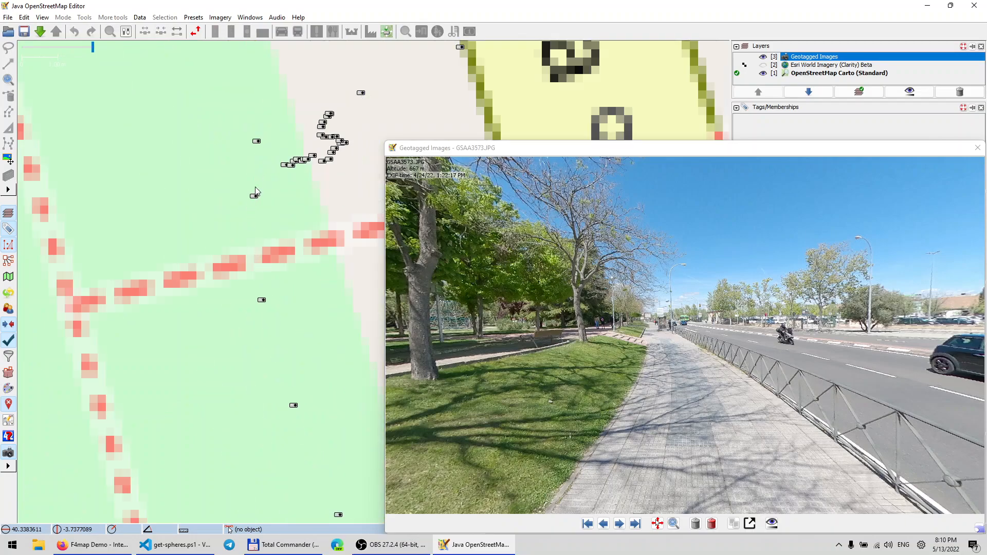
pyautogui.click(255, 196)
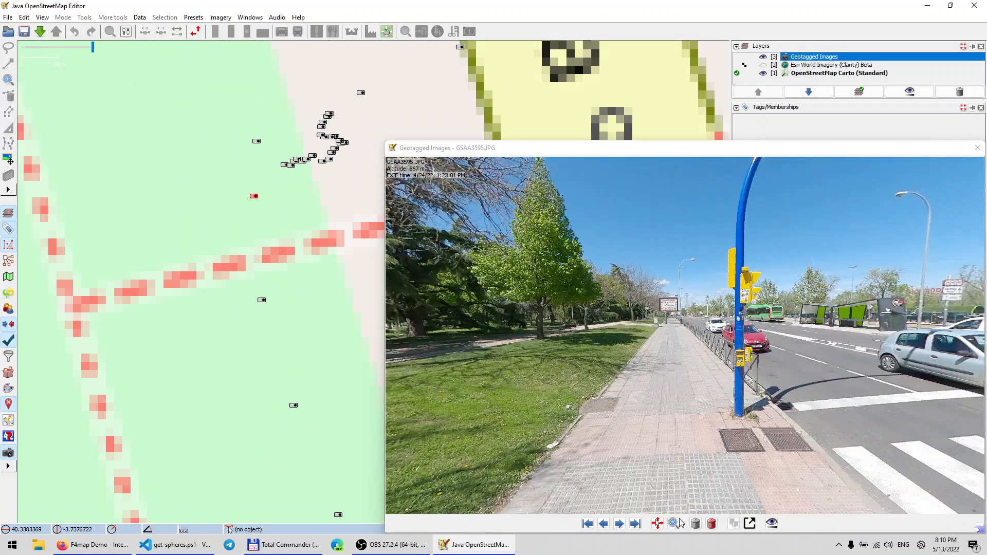
pyautogui.click(620, 524)
pyautogui.click(620, 523)
pyautogui.moveTo(659, 475); pyautogui.dragTo(779, 387)
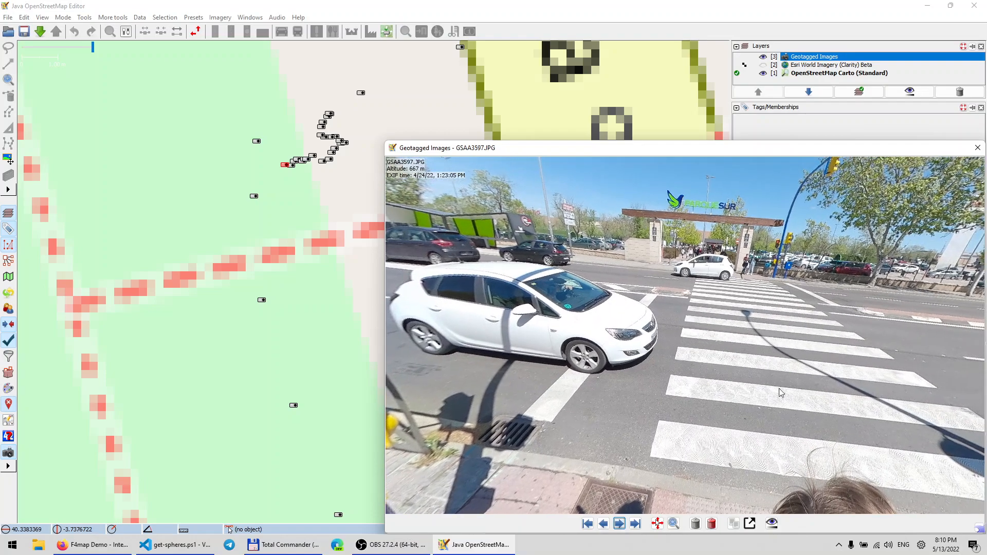
pyautogui.click(620, 524)
pyautogui.moveTo(854, 379); pyautogui.dragTo(665, 378)
# Step: Delete from disk the redundant images taken while waiting at the crosswalk, from the one after GSAA3597.JPG through GSAA3621.JPG
pyautogui.click(712, 523)
pyautogui.click(713, 524)
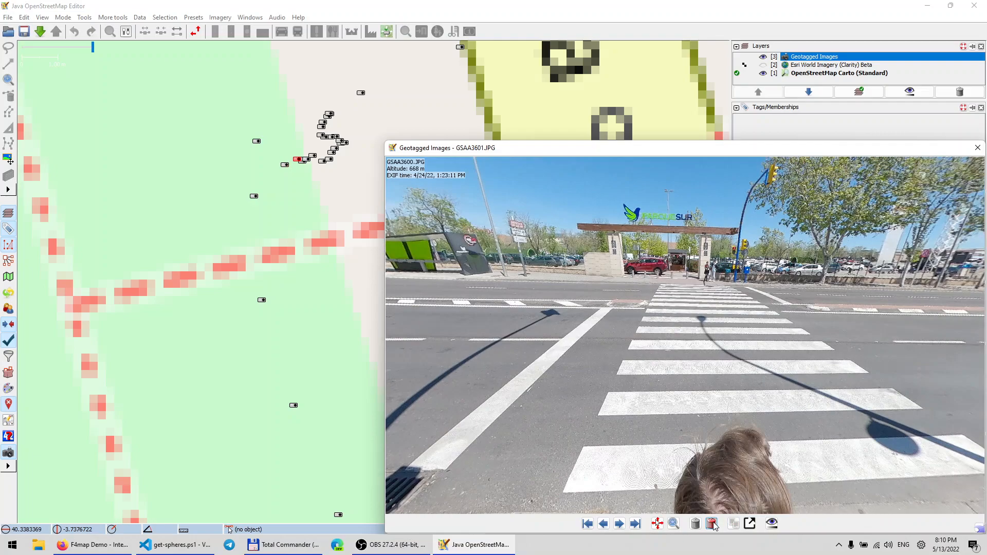
pyautogui.click(712, 523)
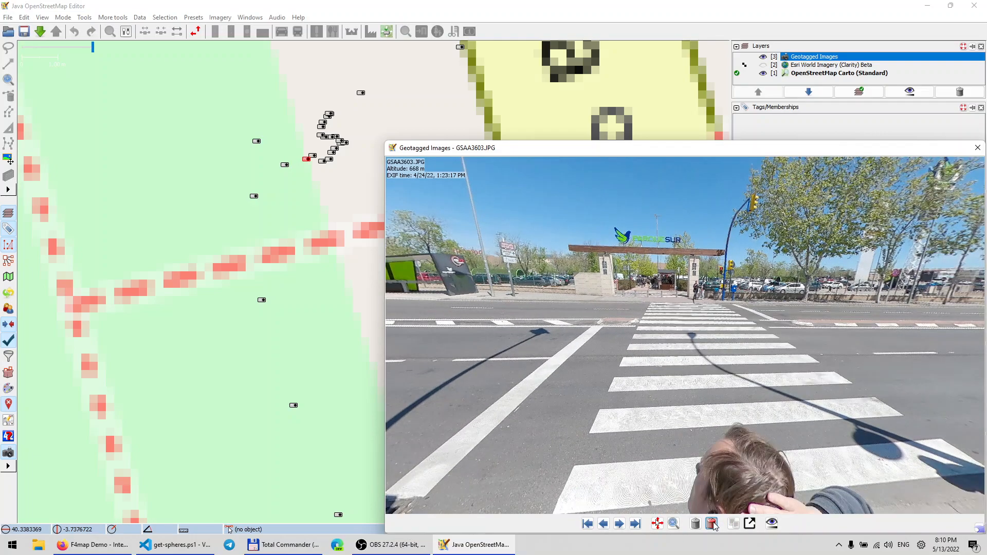
pyautogui.click(712, 524)
pyautogui.click(712, 523)
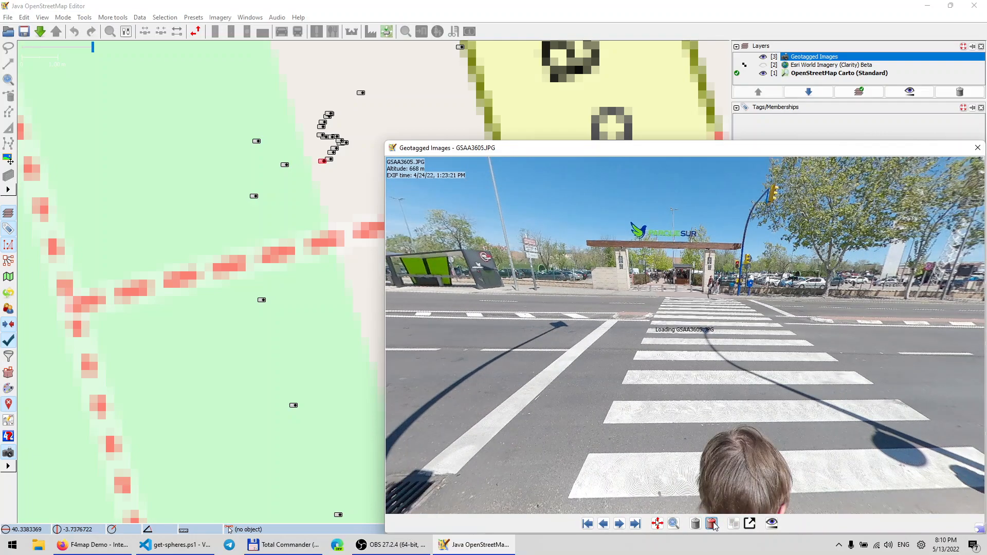
pyautogui.click(712, 524)
pyautogui.click(712, 523)
pyautogui.click(712, 524)
pyautogui.click(713, 524)
pyautogui.click(712, 524)
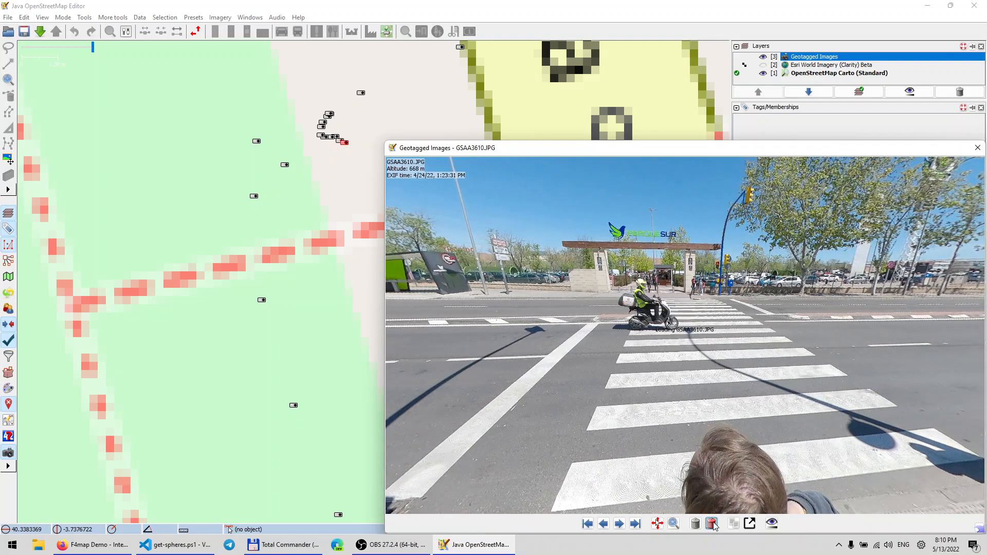
pyautogui.click(712, 523)
pyautogui.click(712, 523)
pyautogui.click(712, 523)
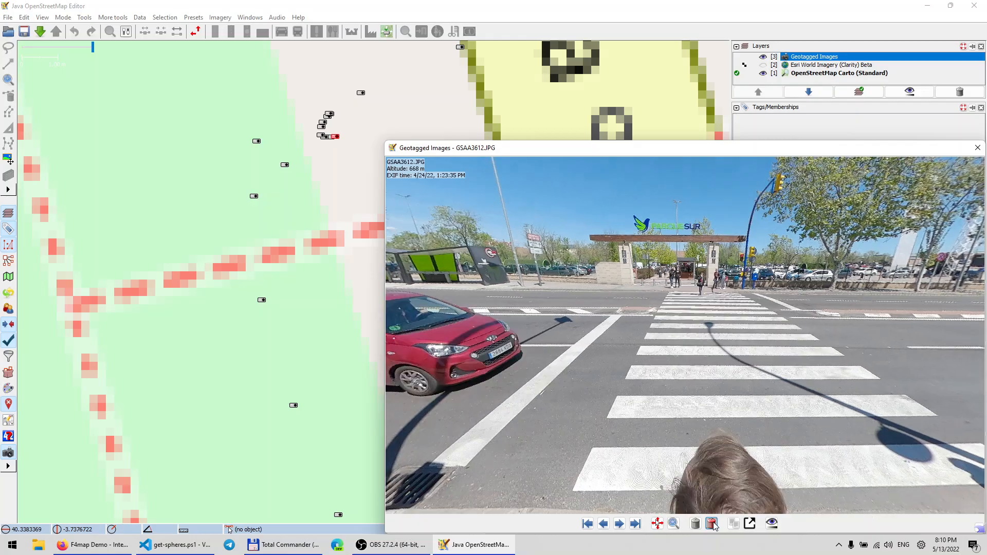
pyautogui.click(712, 524)
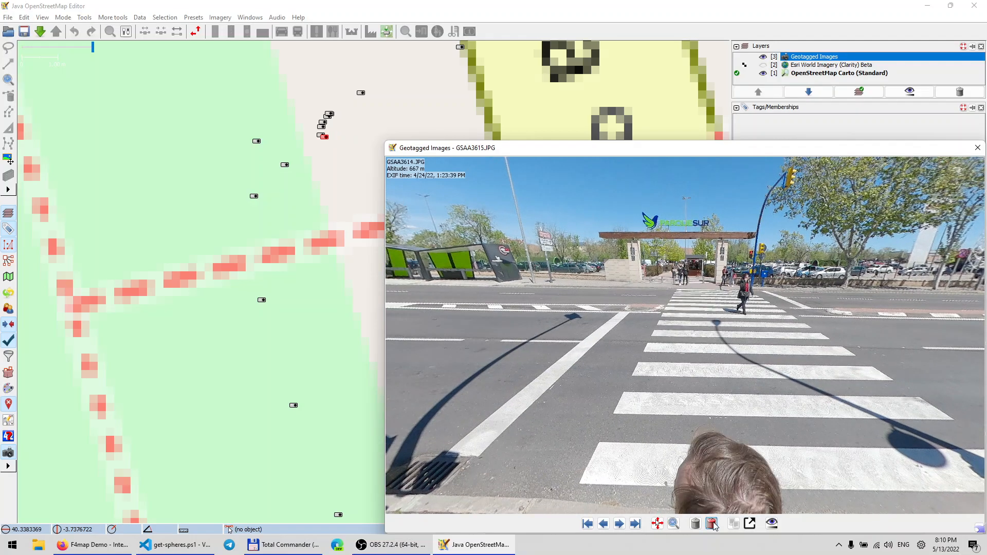
pyautogui.click(712, 524)
pyautogui.click(712, 524)
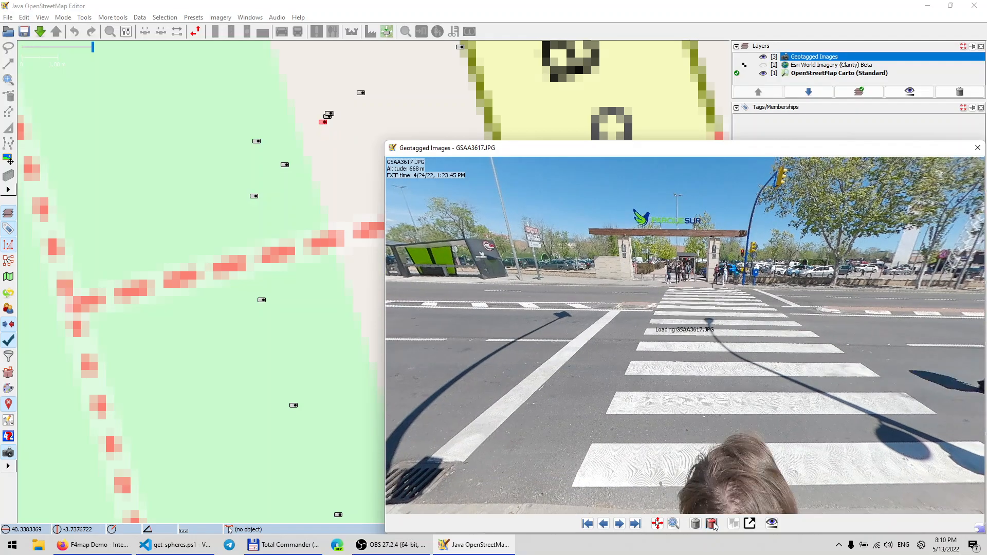
pyautogui.click(712, 523)
pyautogui.click(712, 523)
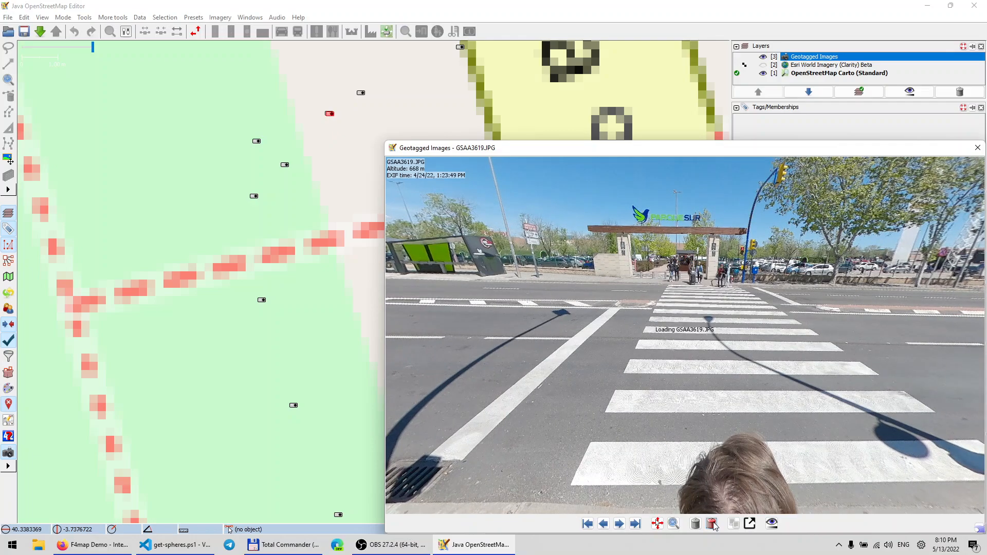
pyautogui.click(712, 523)
pyautogui.click(712, 523)
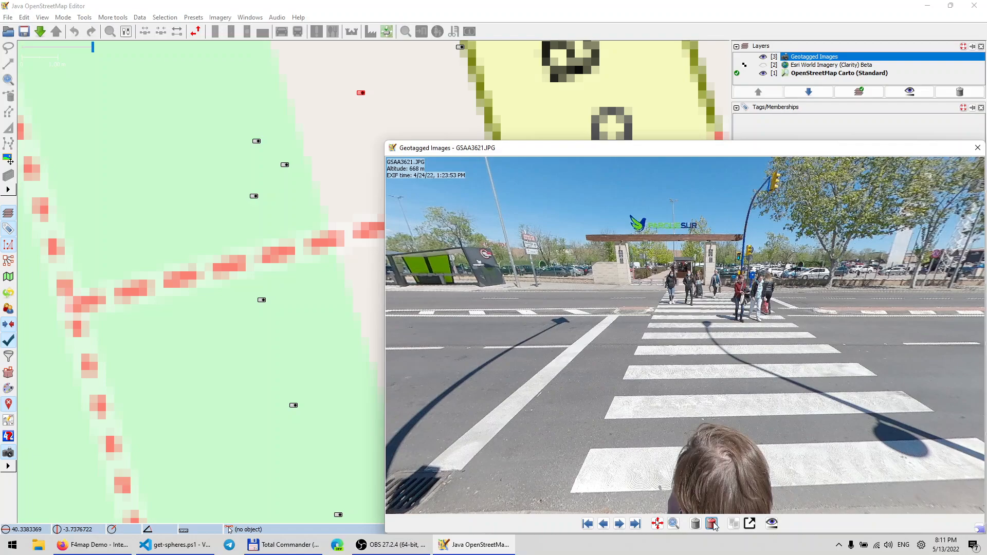
pyautogui.click(712, 523)
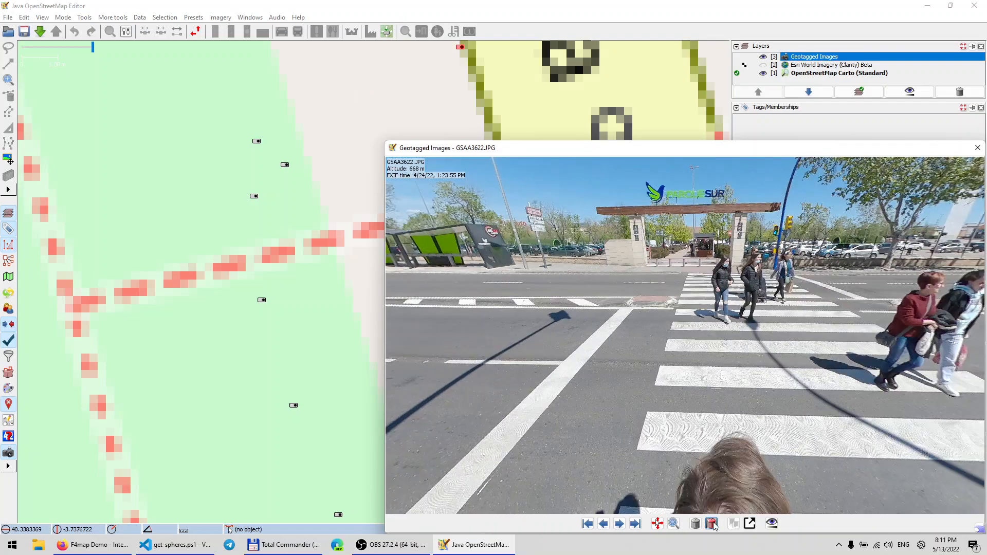
# Step: Follow the photo track from the Gran Bretaña crossing through the parking area to the shopping centre entrance near Juguetos
pyautogui.scroll(-5, 279, 148)
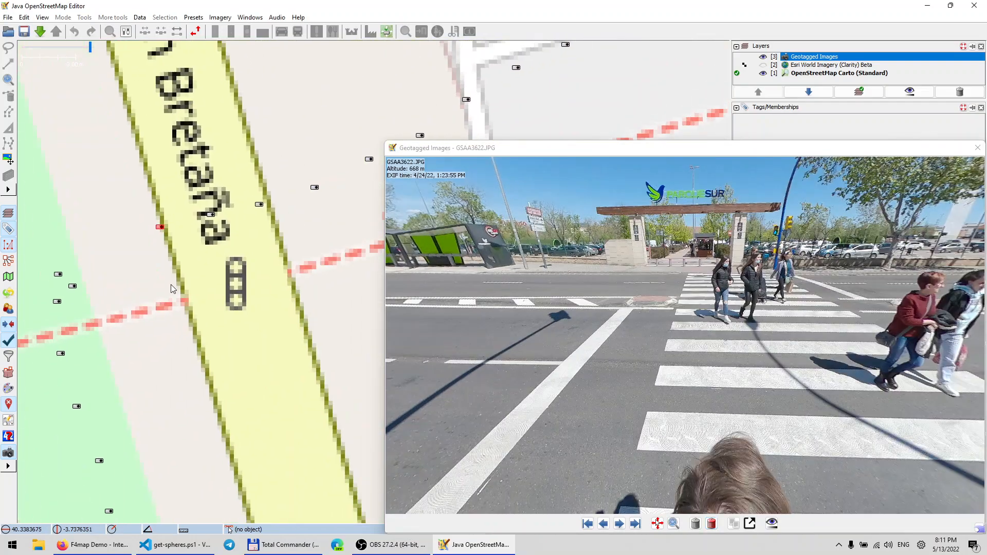
pyautogui.moveTo(269, 285); pyautogui.dragTo(52, 357)
pyautogui.moveTo(315, 273); pyautogui.dragTo(144, 359)
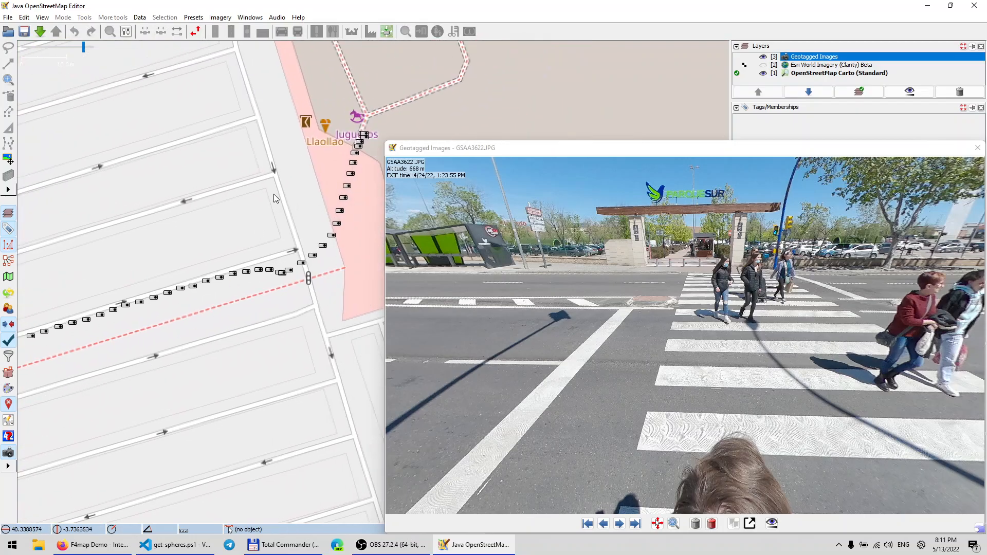
pyautogui.moveTo(281, 193); pyautogui.dragTo(117, 297)
pyautogui.scroll(-5, 231, 176)
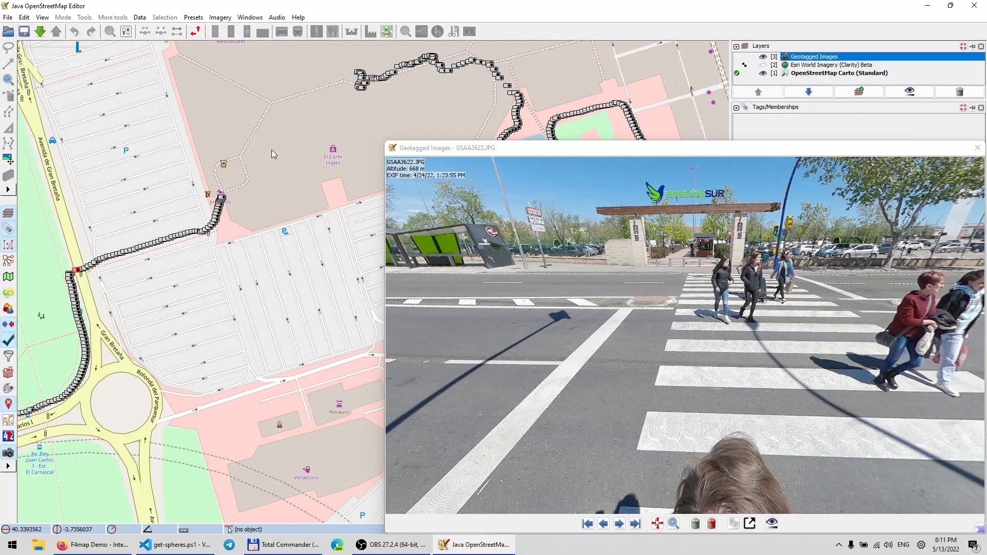
pyautogui.scroll(3, 139, 261)
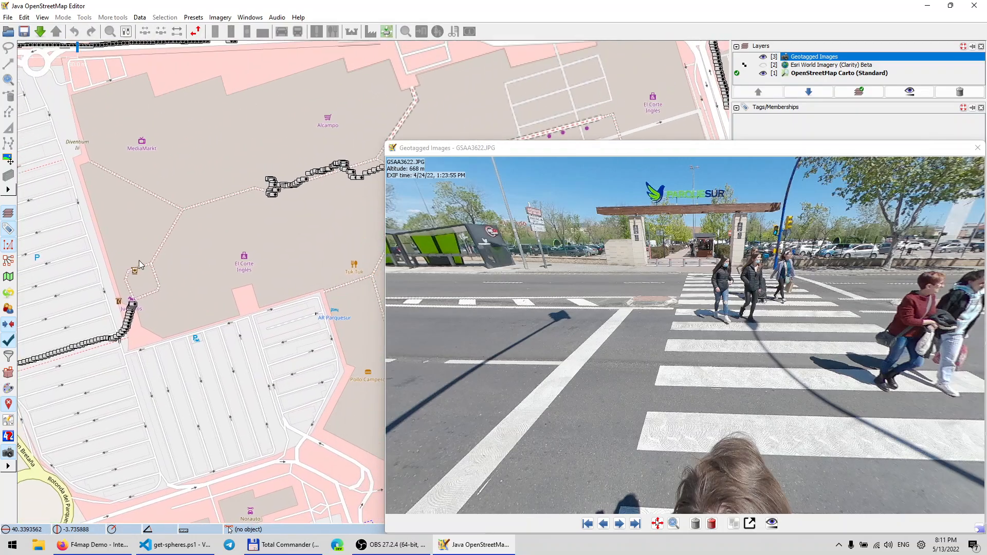
pyautogui.scroll(4, 147, 301)
# Step: Open GSAA3681.JPG at the shopping centre entrance, compare it with the following image, and delete GSAA3681.JPG from disk
pyautogui.click(129, 306)
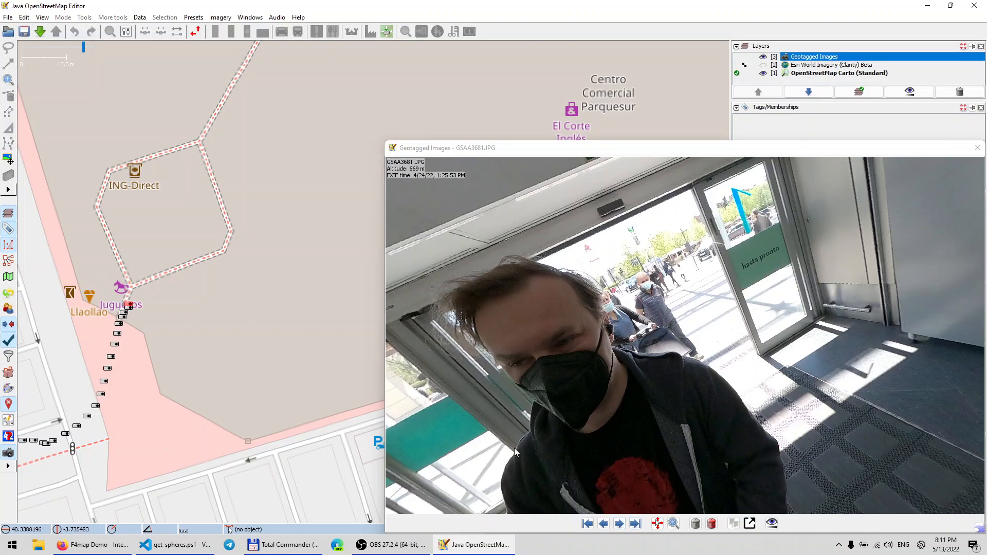
pyautogui.click(620, 523)
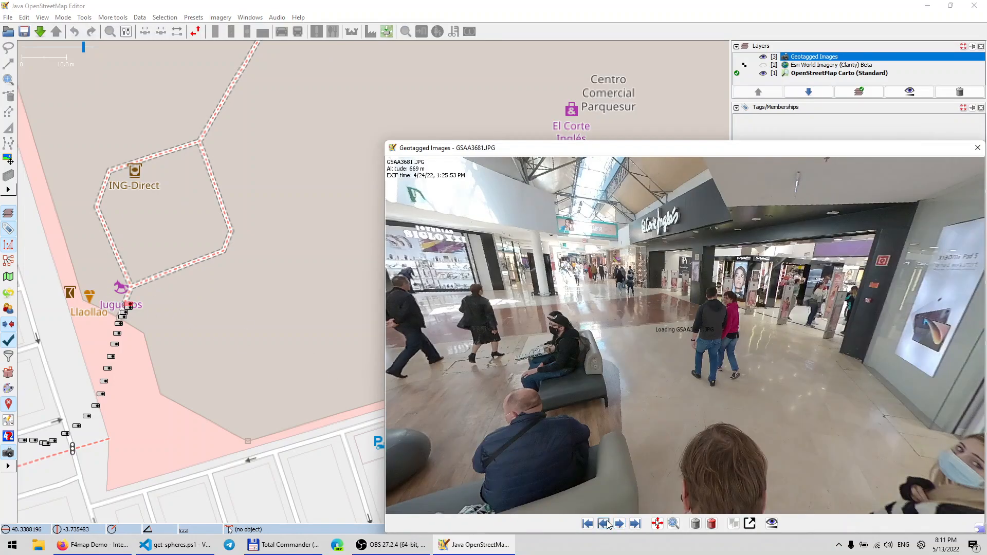
pyautogui.click(604, 524)
pyautogui.click(711, 523)
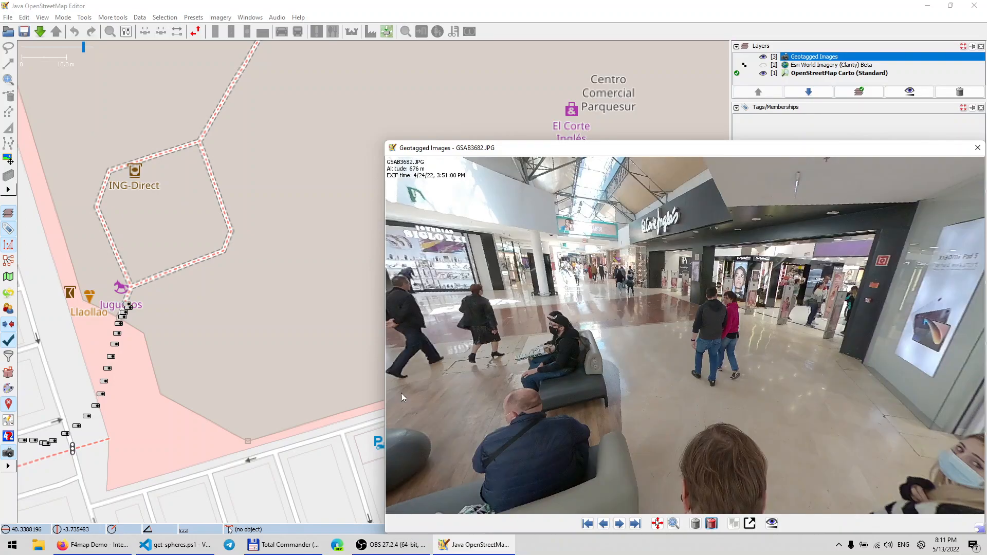
# Step: Step forward from GSAA3676.JPG through the entrance images and delete the two images after GSAA3678.JPG from disk
pyautogui.click(119, 324)
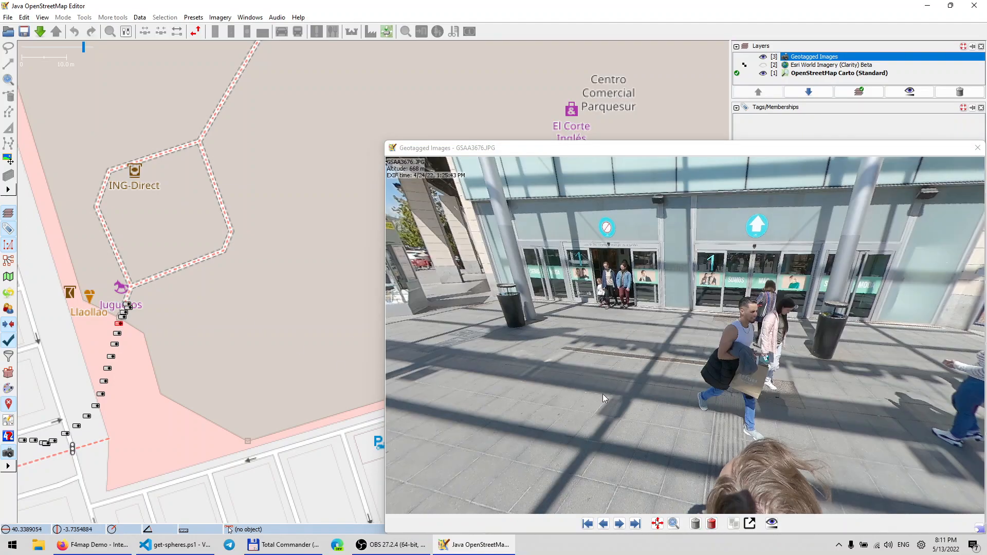
pyautogui.moveTo(671, 448); pyautogui.dragTo(626, 504)
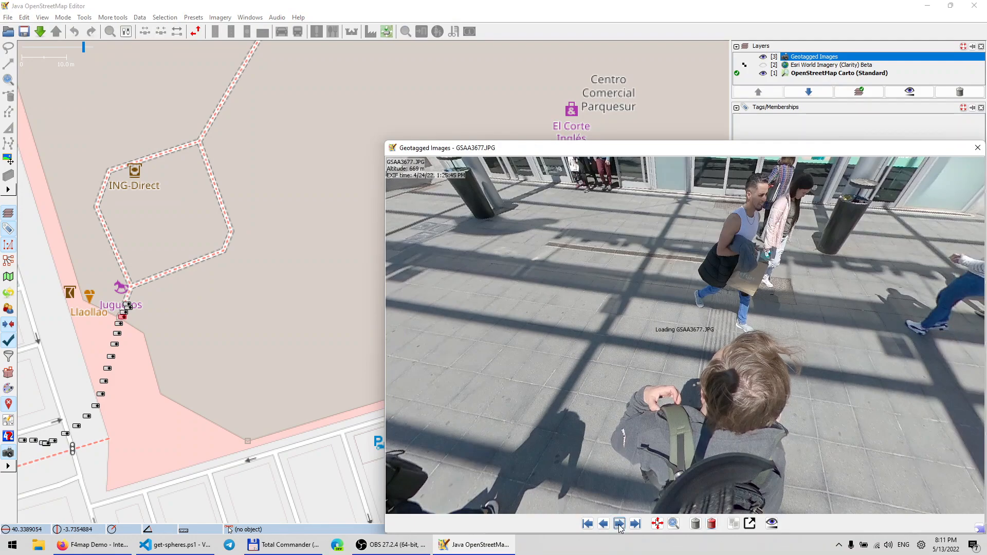
pyautogui.click(620, 523)
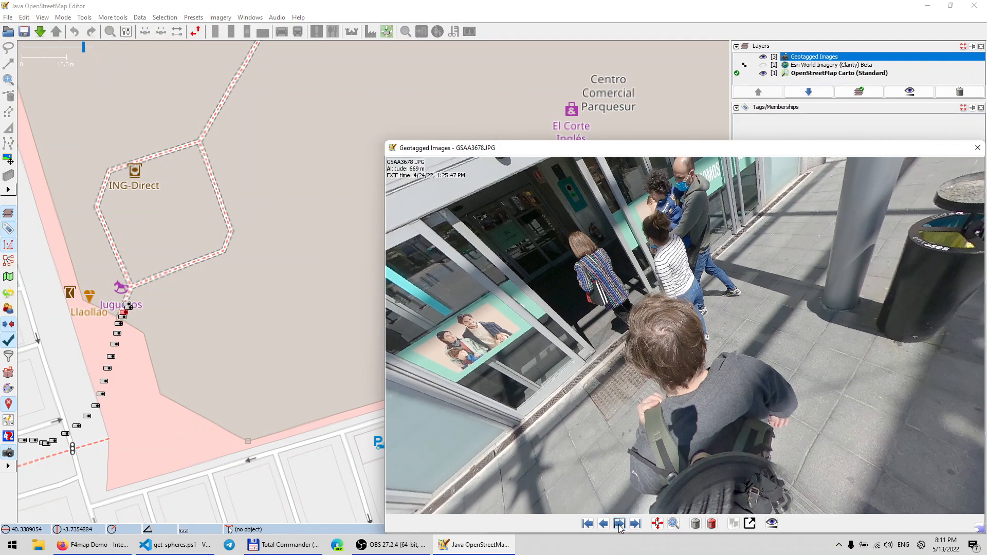
pyautogui.click(619, 523)
pyautogui.click(712, 525)
pyautogui.click(712, 524)
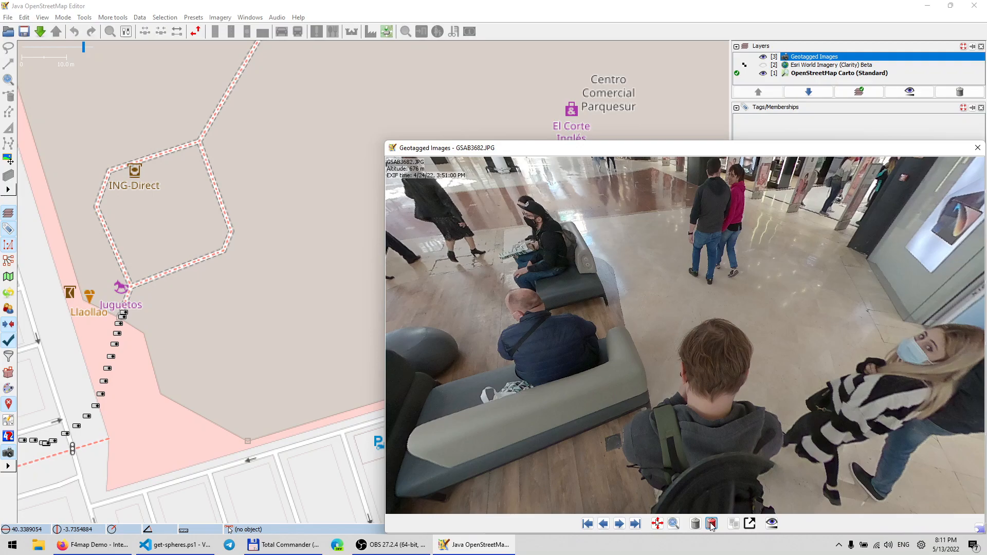
# Step: Open GSAA3678.JPG, the last image before the entrance, and review the photo tracks around the shopping centre and El Carrascal
pyautogui.scroll(-5, 163, 300)
pyautogui.moveTo(164, 345); pyautogui.dragTo(282, 211)
pyautogui.scroll(-2, 268, 221)
pyautogui.scroll(2, 267, 218)
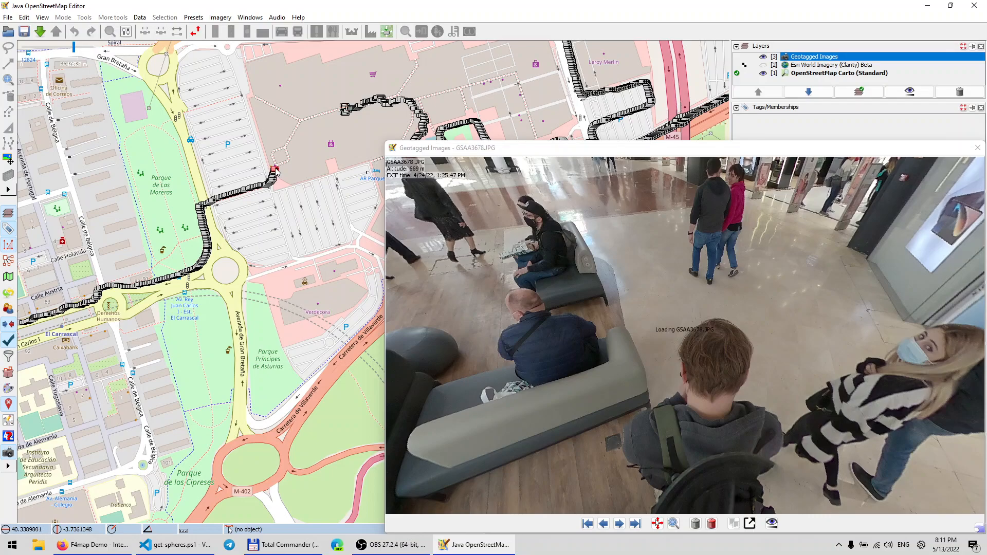
pyautogui.click(276, 170)
pyautogui.scroll(2, 275, 170)
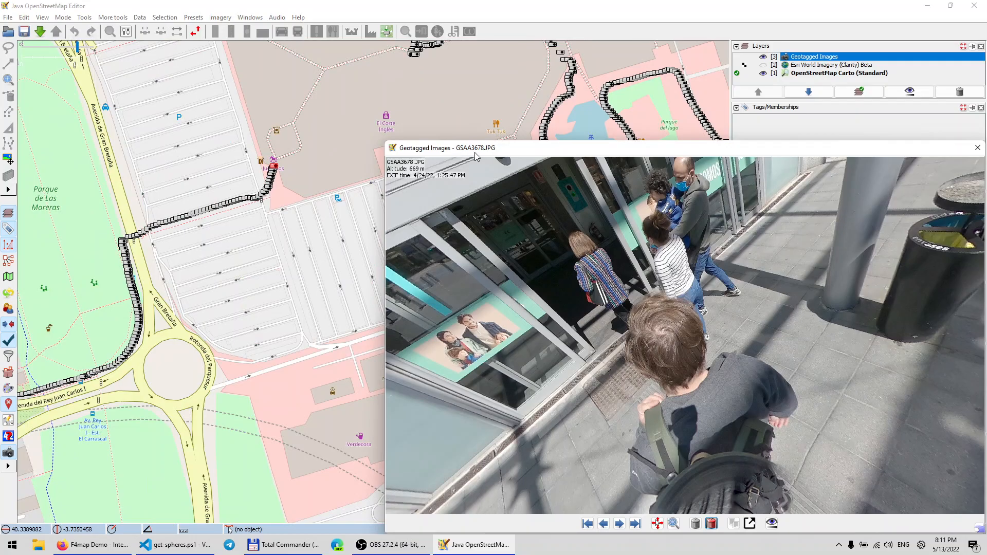
pyautogui.scroll(-3, 310, 142)
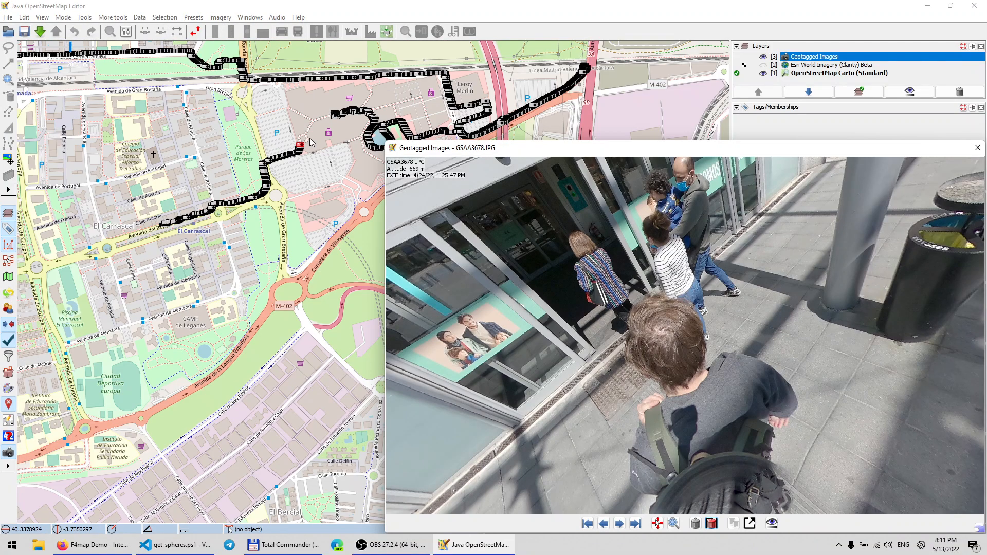
# Step: Close the image viewer and remove the Geotagged Images layer from the map
pyautogui.moveTo(329, 142); pyautogui.dragTo(328, 266)
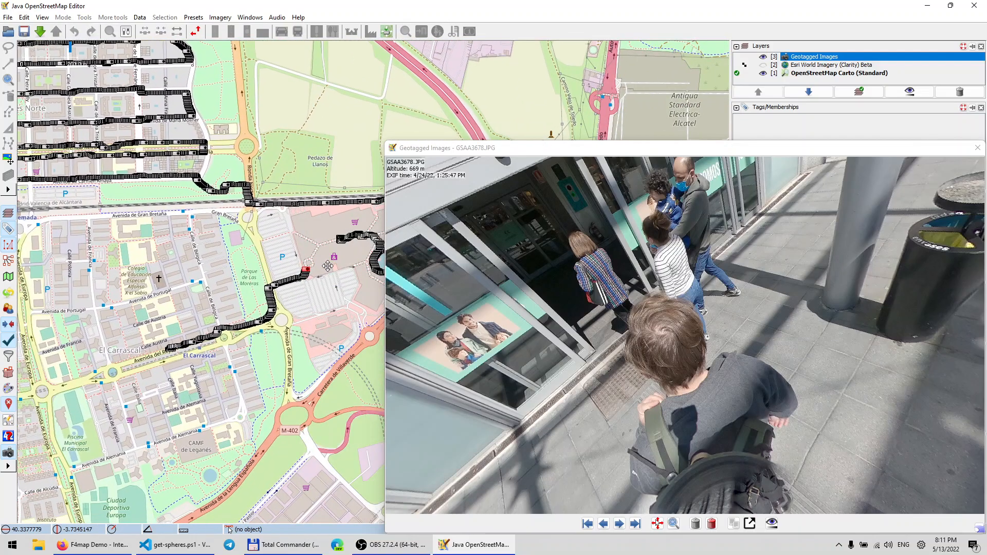
pyautogui.click(978, 148)
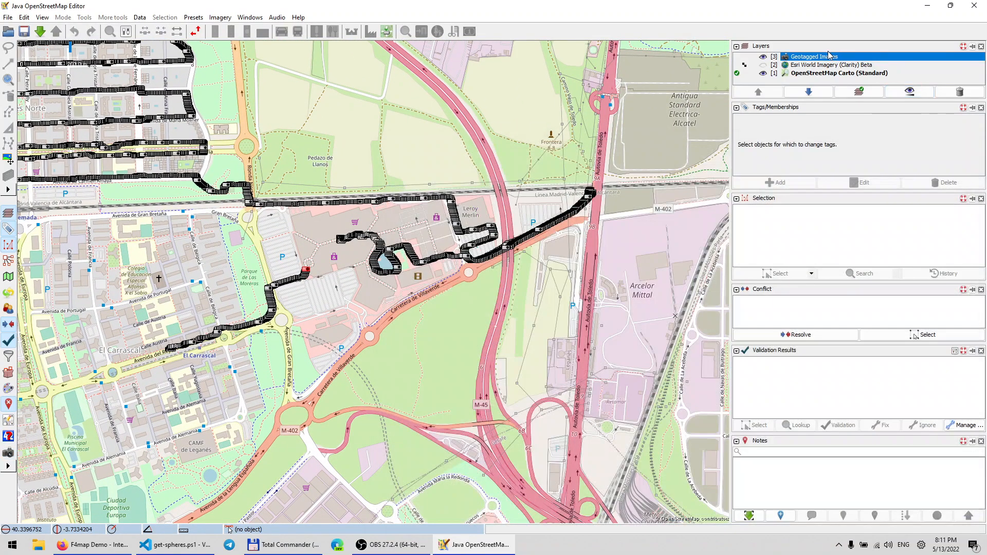
pyautogui.rightClick(829, 57)
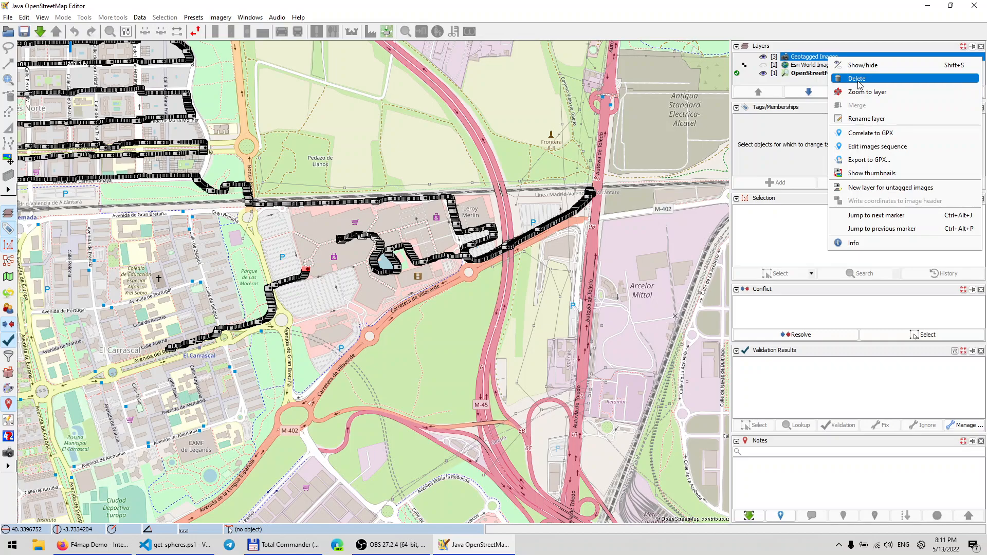
pyautogui.click(856, 79)
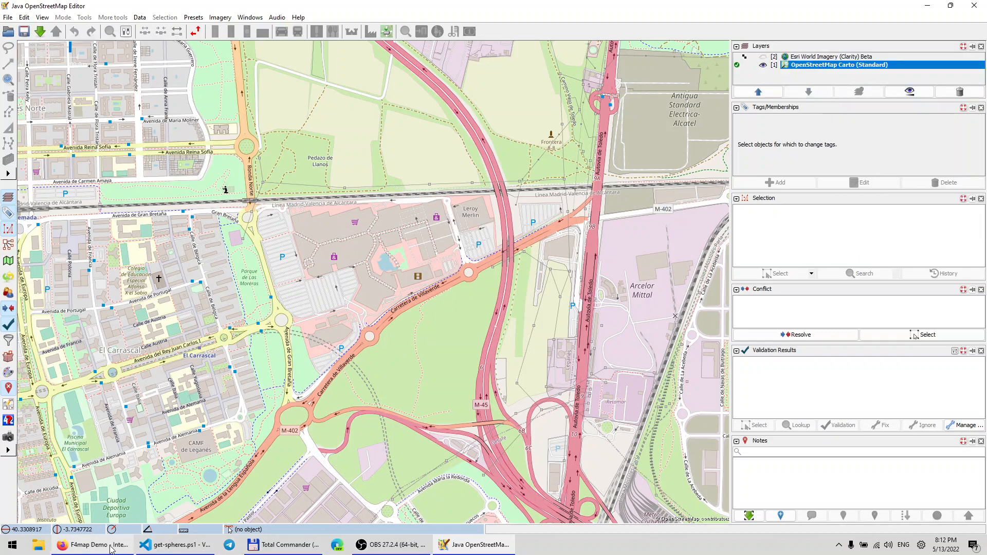
# Step: Switch to Total Commander, open the 2022 04 24 place folder, and sort its files by name in ascending order
pyautogui.click(302, 545)
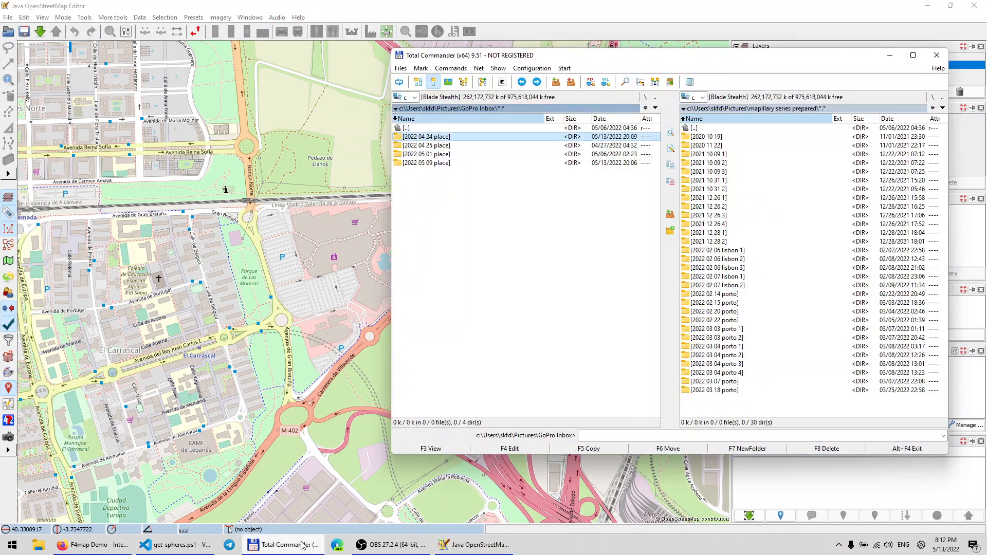
pyautogui.doubleClick(435, 137)
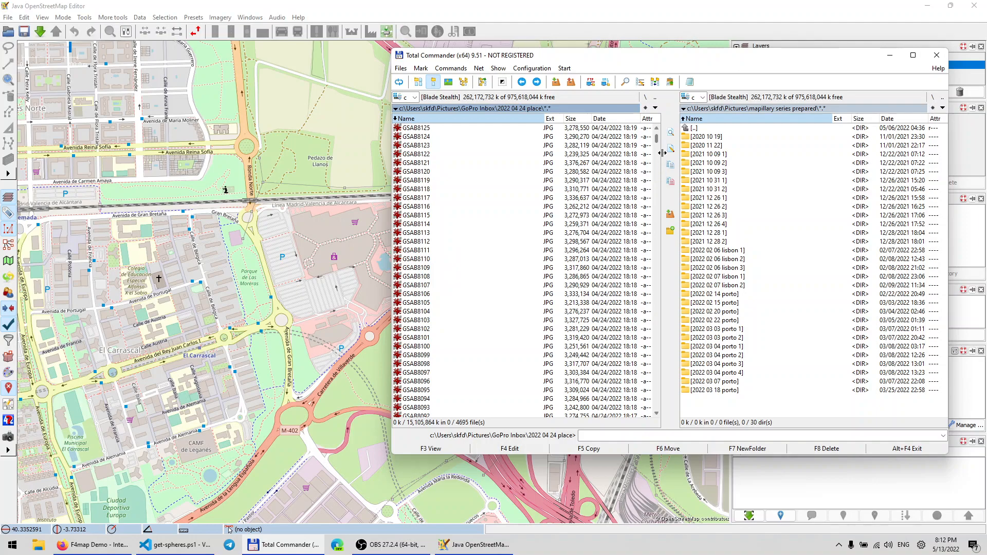
pyautogui.moveTo(657, 145)
pyautogui.mouseDown()
pyautogui.moveTo(655, 315)
pyautogui.moveTo(666, 138)
pyautogui.mouseUp()
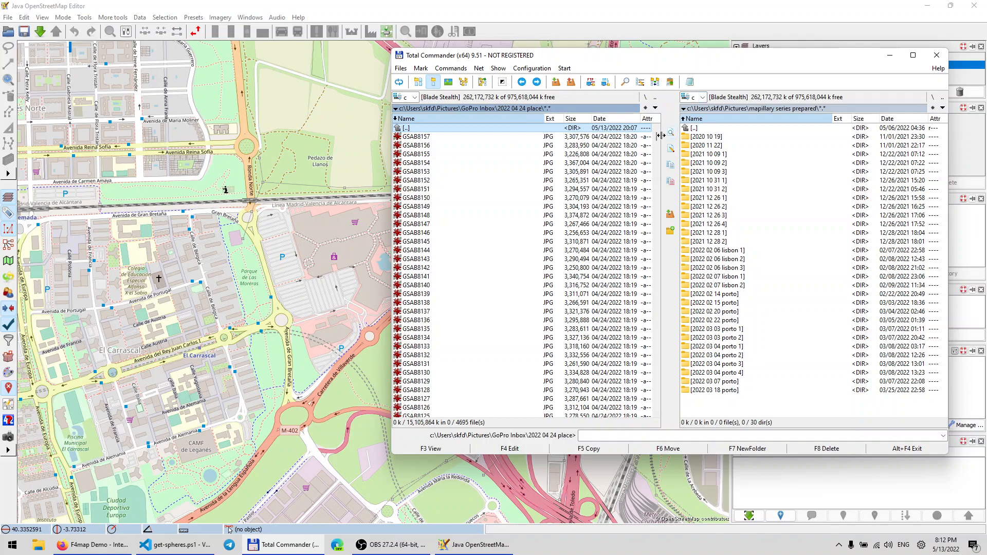
pyautogui.moveTo(656, 138)
pyautogui.mouseDown()
pyautogui.moveTo(663, 199)
pyautogui.moveTo(674, 137)
pyautogui.mouseUp()
pyautogui.click(525, 118)
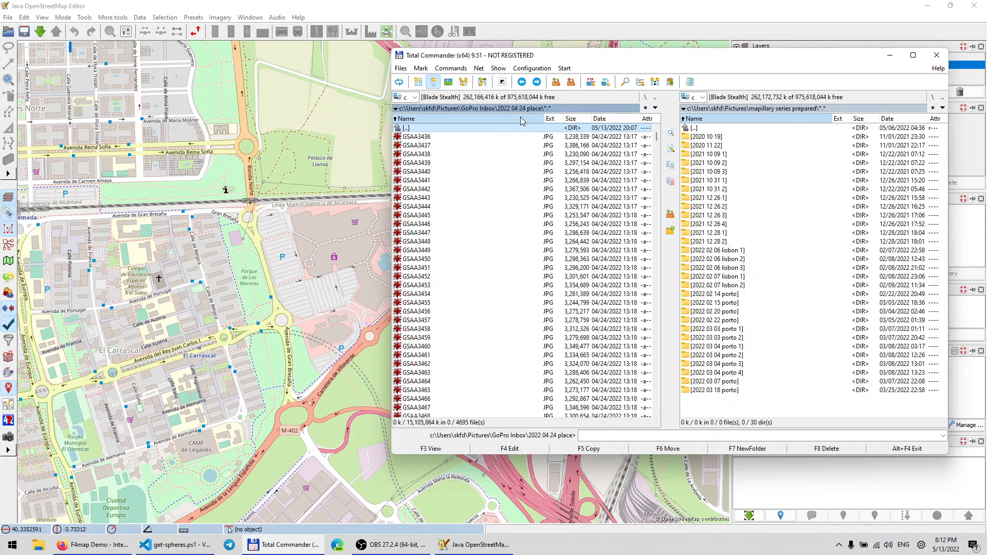
# Step: Locate GSAA3678 in the file list and compare it with the next image, GSAB3682, to check where the sequence breaks
pyautogui.scroll(-2, 463, 232)
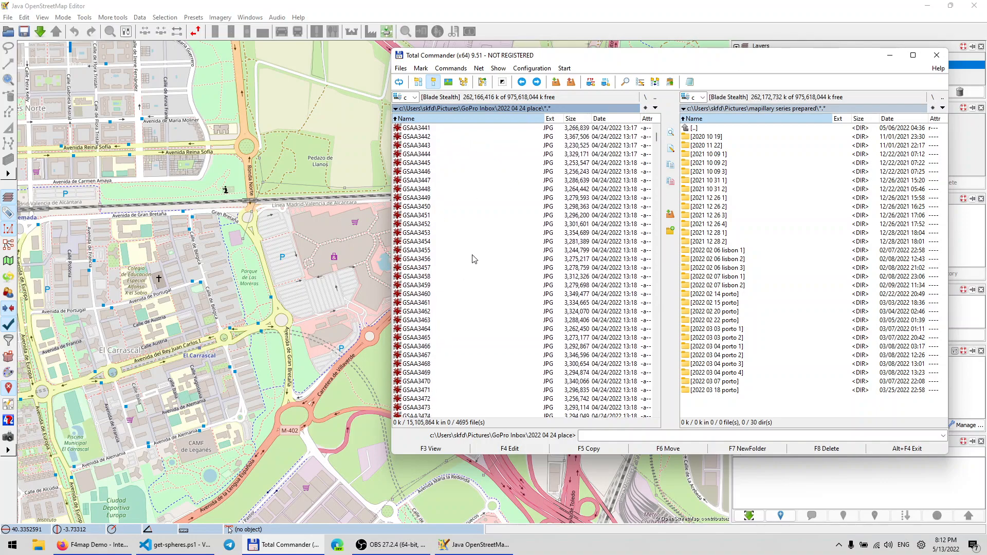
pyautogui.scroll(-13, 463, 329)
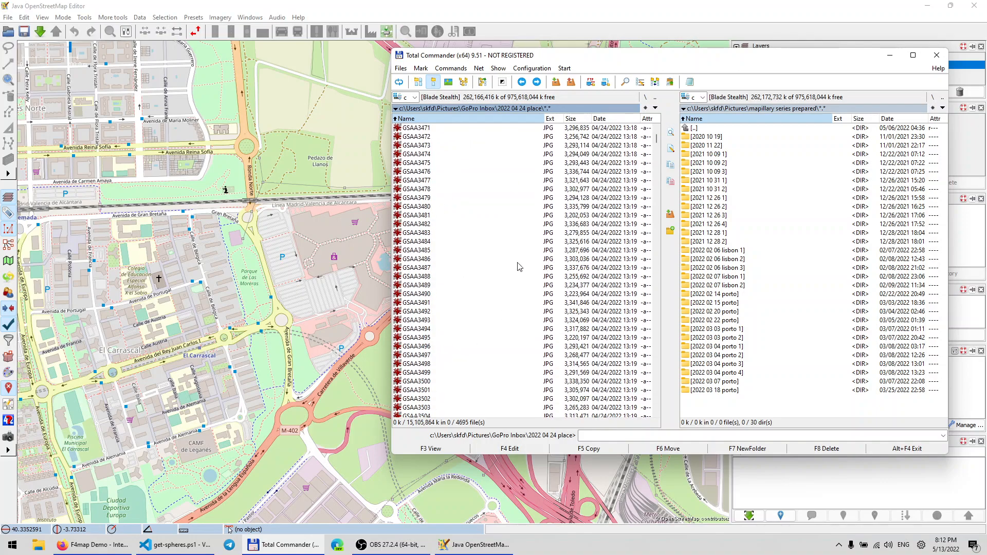
pyautogui.scroll(-5, 468, 341)
pyautogui.scroll(-5, 437, 374)
pyautogui.scroll(-6, 435, 373)
pyautogui.scroll(-15, 435, 376)
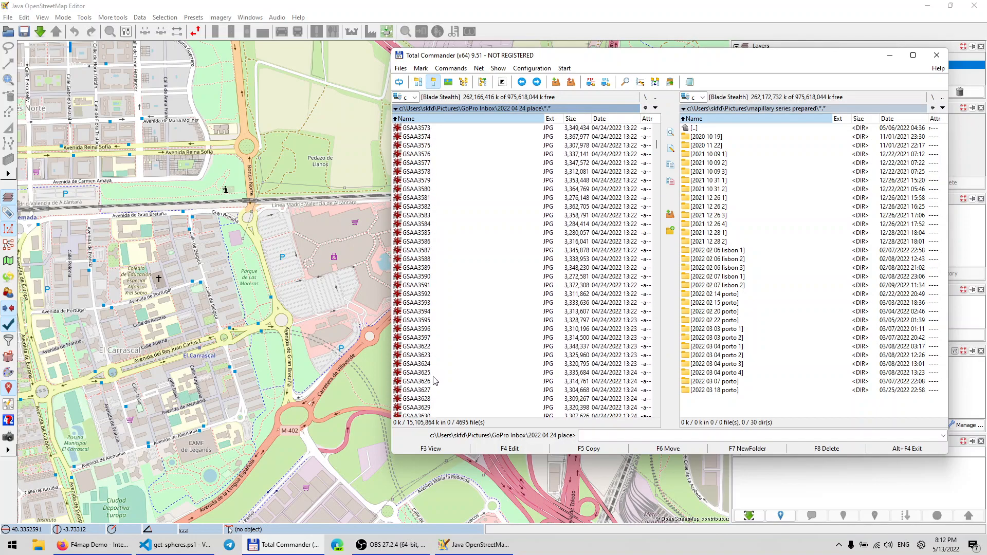
pyautogui.scroll(-10, 435, 393)
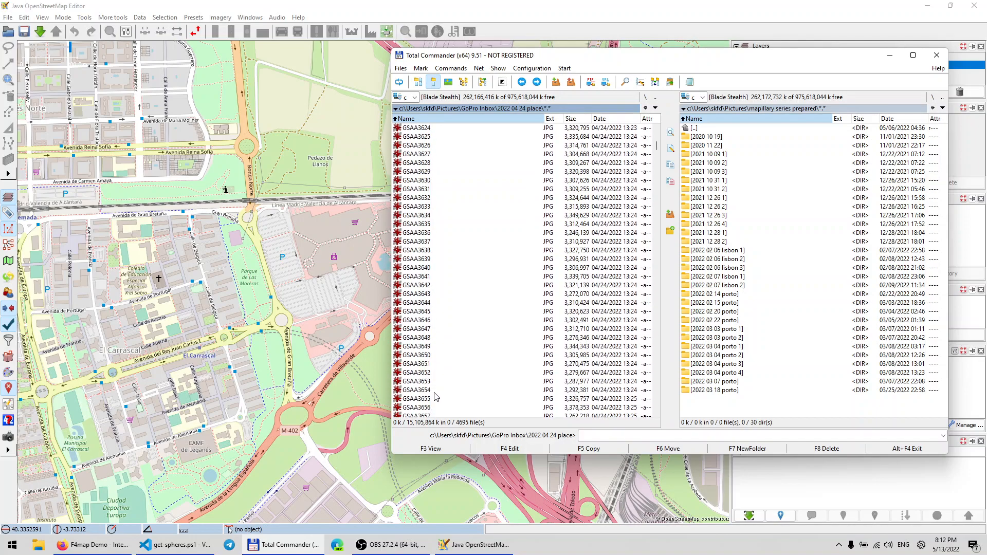
pyautogui.scroll(-7, 436, 395)
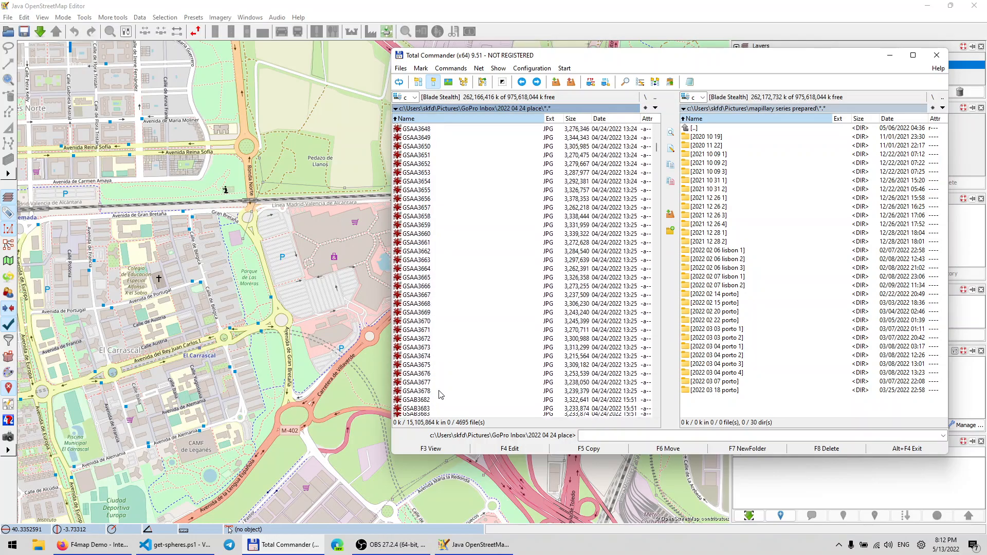
pyautogui.doubleClick(434, 394)
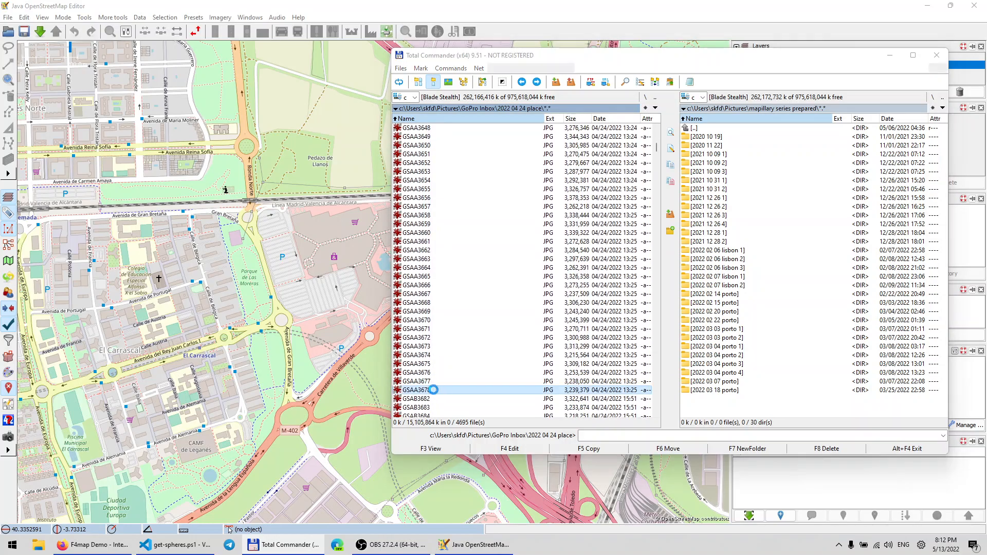
pyautogui.press('space')
pyautogui.press('BackSpace')
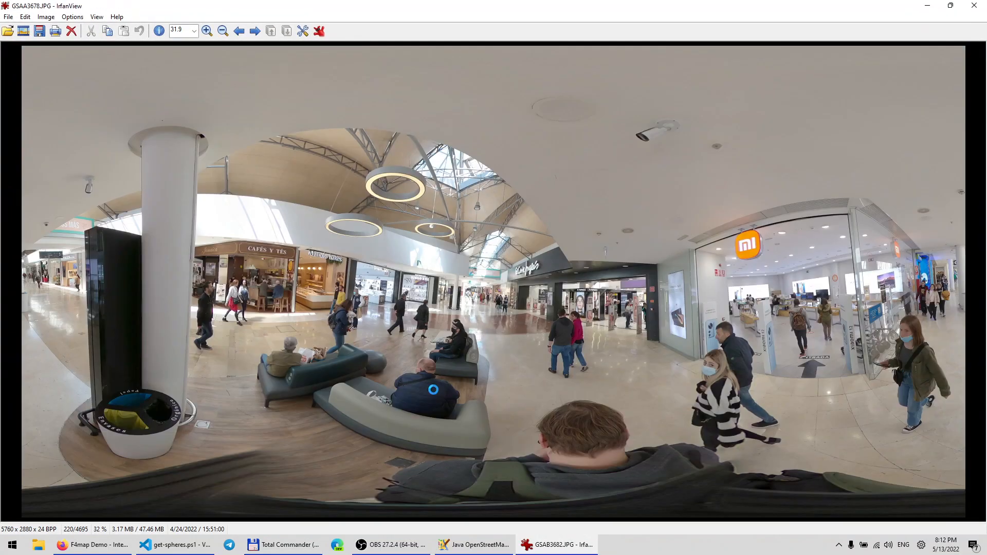
pyautogui.press('space')
pyautogui.press('BackSpace')
pyautogui.press('Escape')
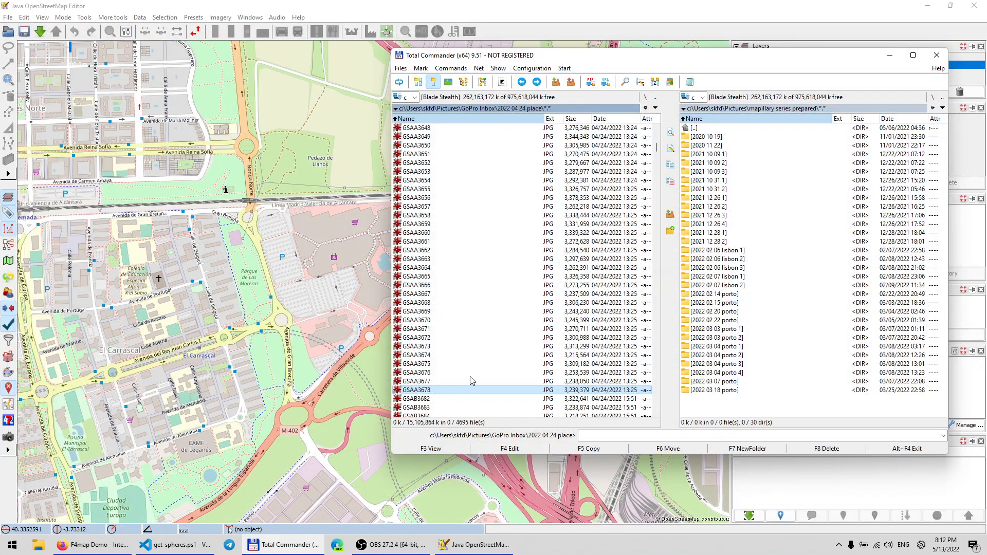
# Step: Select all photos from GSAA3436 through GSAA3678 in the 2022 04 24 place folder
pyautogui.moveTo(656, 152); pyautogui.dragTo(644, 123)
pyautogui.keyDown('shift'); pyautogui.click(484, 137); pyautogui.keyUp('shift')
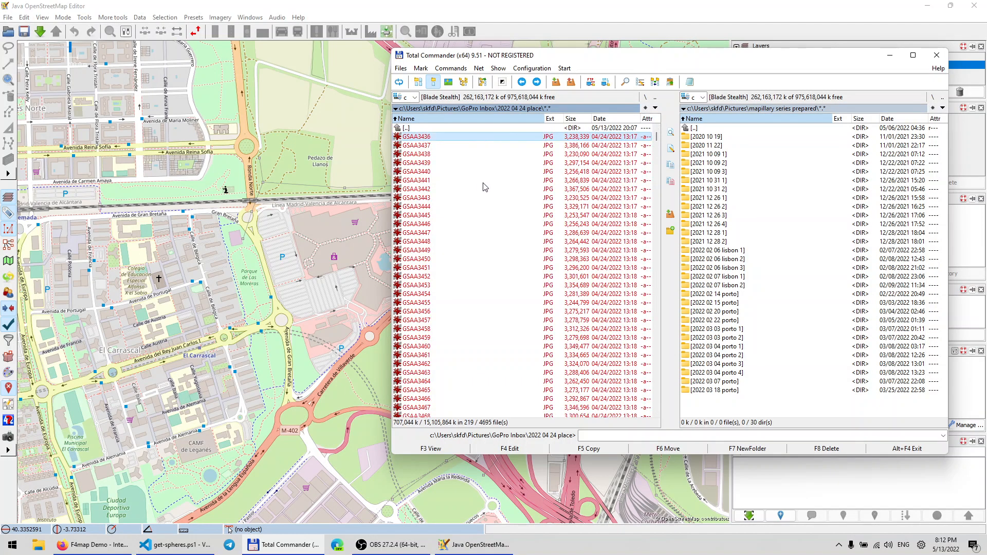
pyautogui.keyDown('ctrl'); pyautogui.click(441, 234); pyautogui.keyUp('ctrl')
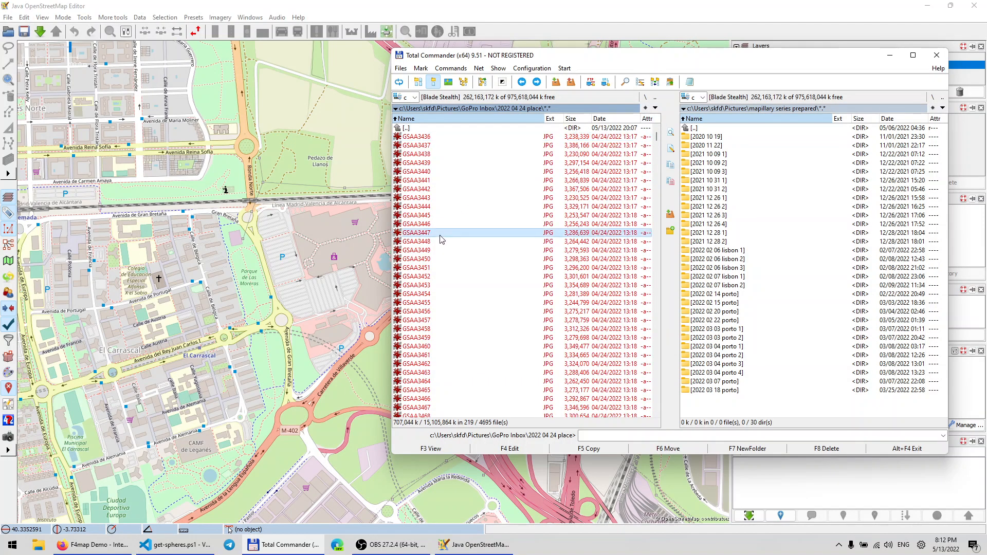
# Step: Show the GoPro Inbox folder in the other file pane and create a new folder there named 2022 04 24 leganes 1
pyautogui.click(942, 108)
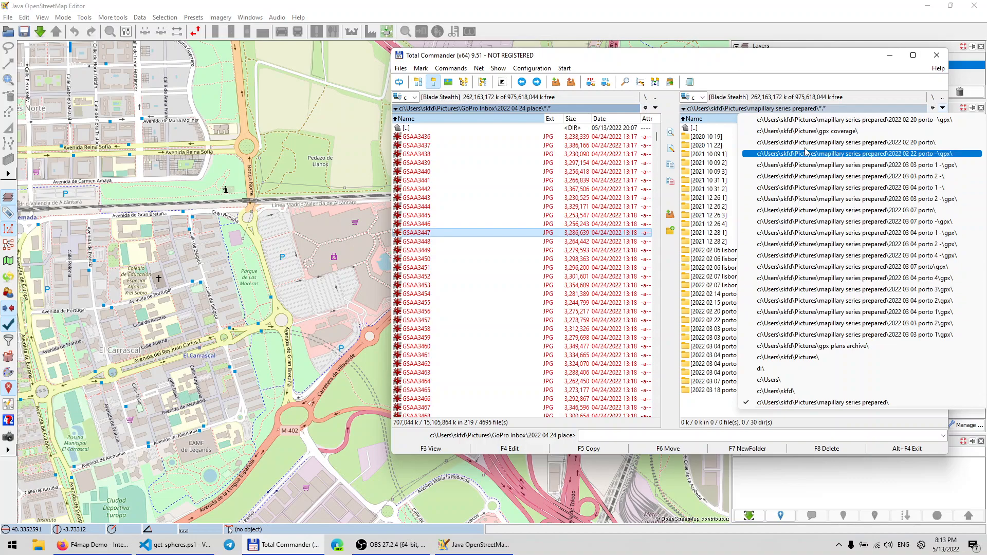
pyautogui.click(700, 111)
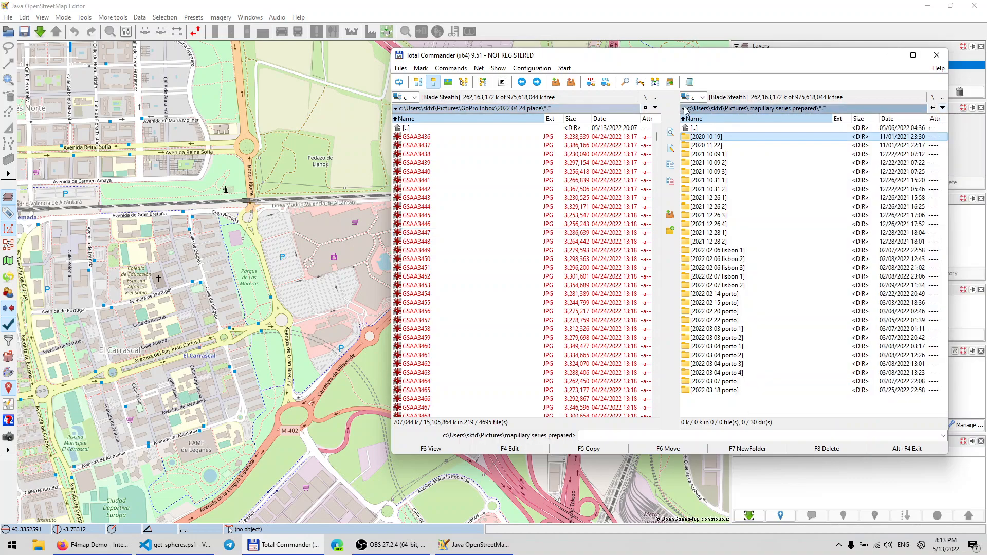
pyautogui.click(683, 109)
pyautogui.click(725, 113)
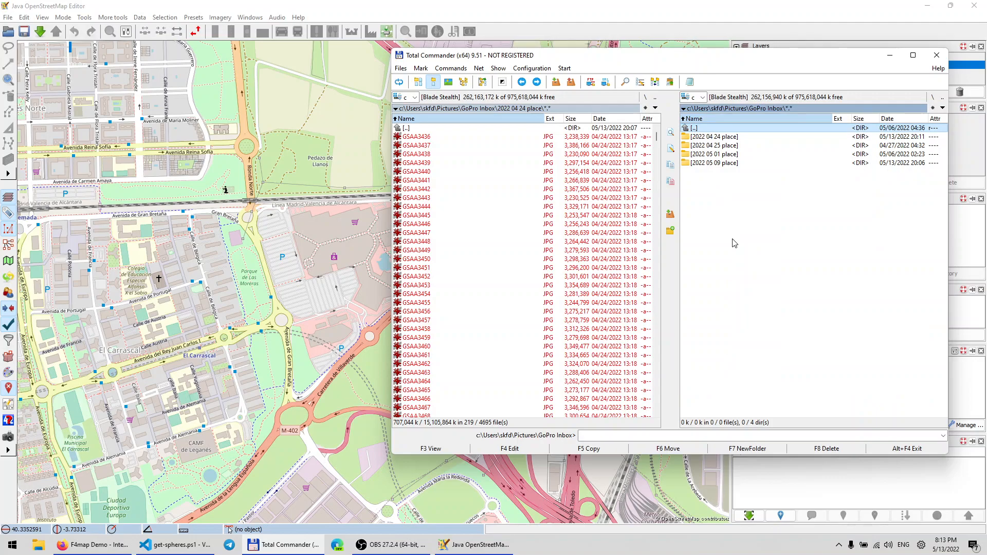
pyautogui.press('F7')
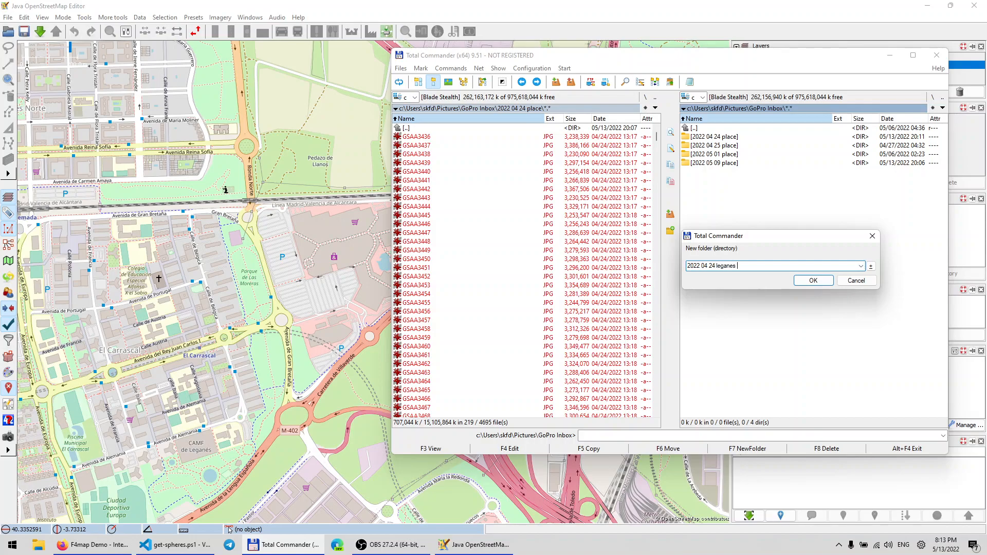
pyautogui.press('Return')
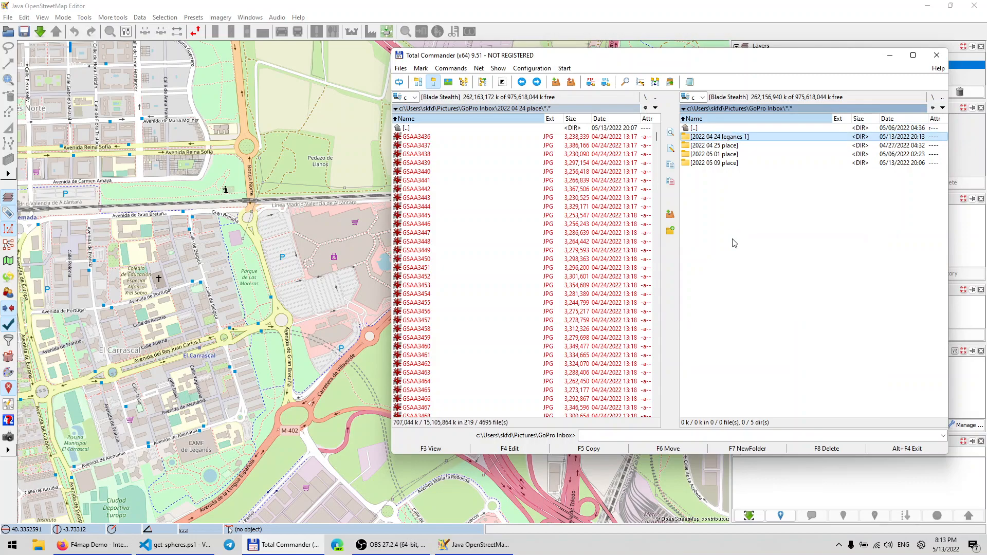
pyautogui.press('Tab')
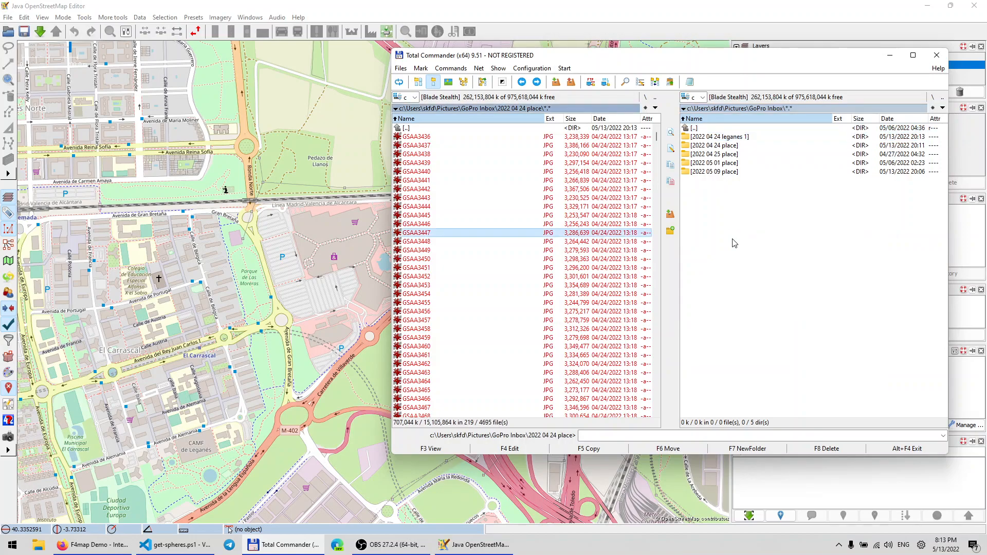
pyautogui.press('F6')
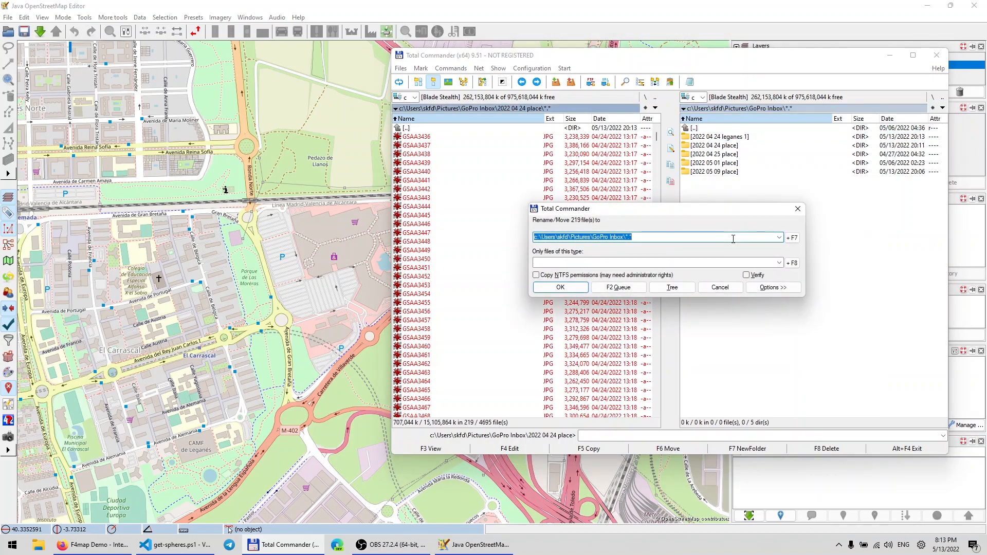
pyautogui.press('Escape')
pyautogui.press('Tab')
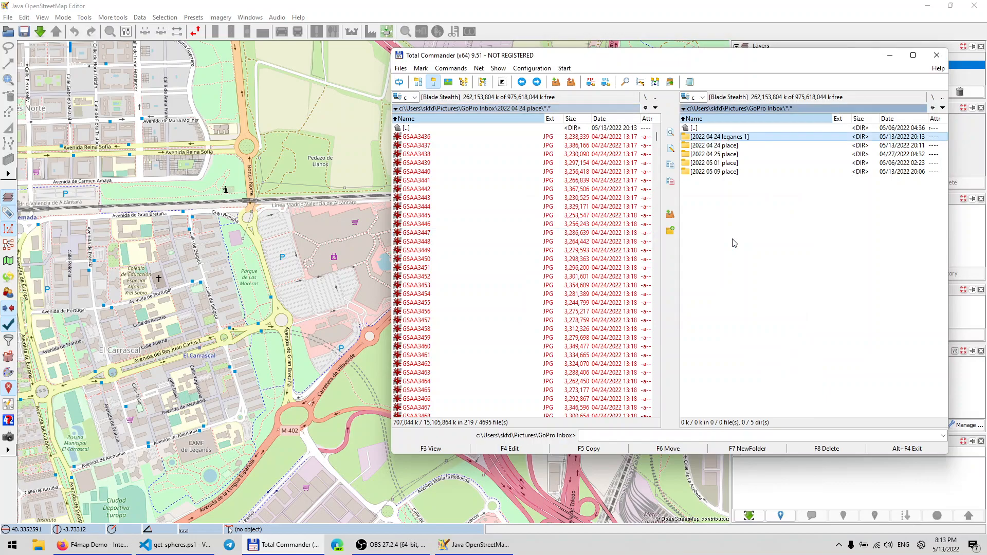
# Step: Open the 2022 04 24 leganes 1 folder as the destination and move the selected photos into it
pyautogui.press('Return')
pyautogui.press('Tab')
pyautogui.press('F6')
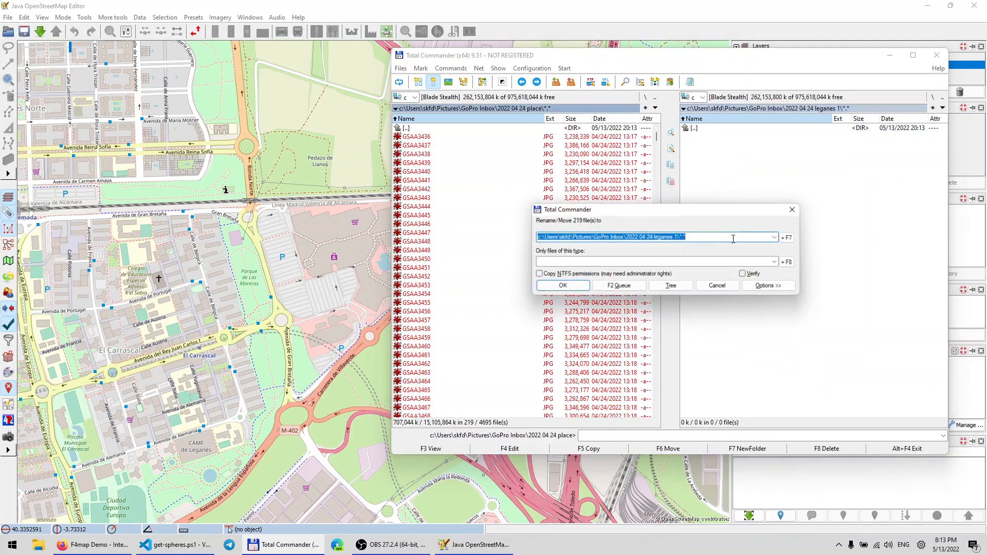
pyautogui.press('Return')
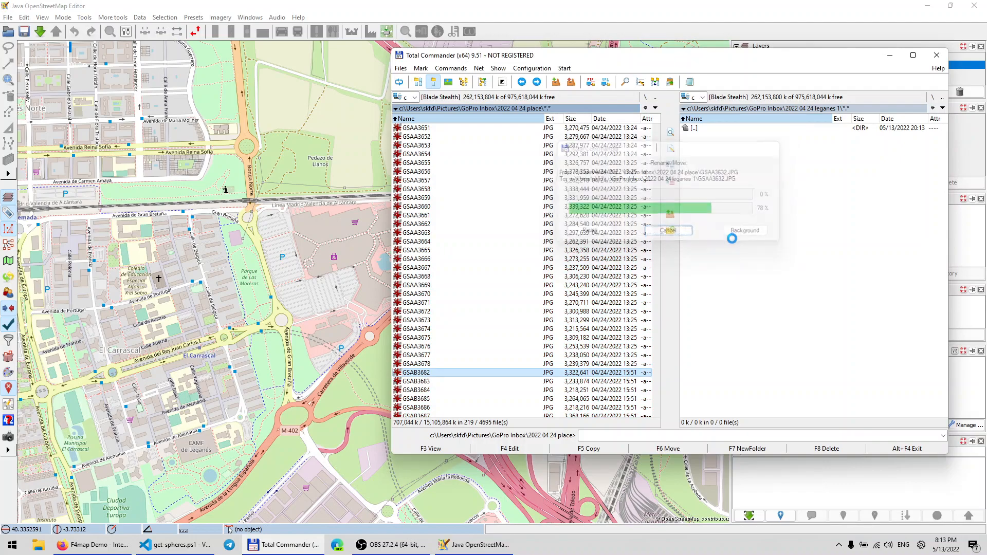
# Step: Return to the GoPro Inbox folder and rename the 2022 04 24 place folder as 2022 04 24 leganes 2
pyautogui.doubleClick(694, 129)
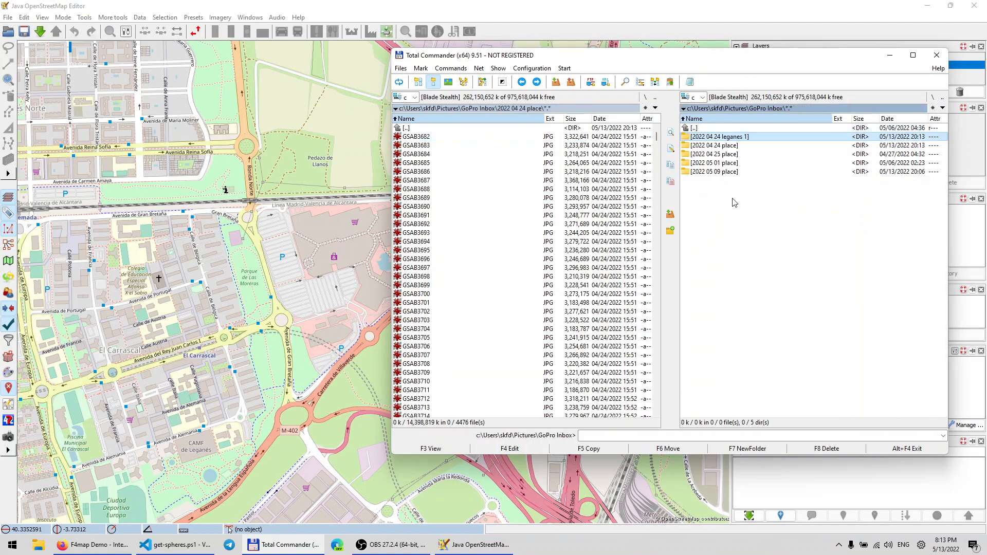
pyautogui.press('Down')
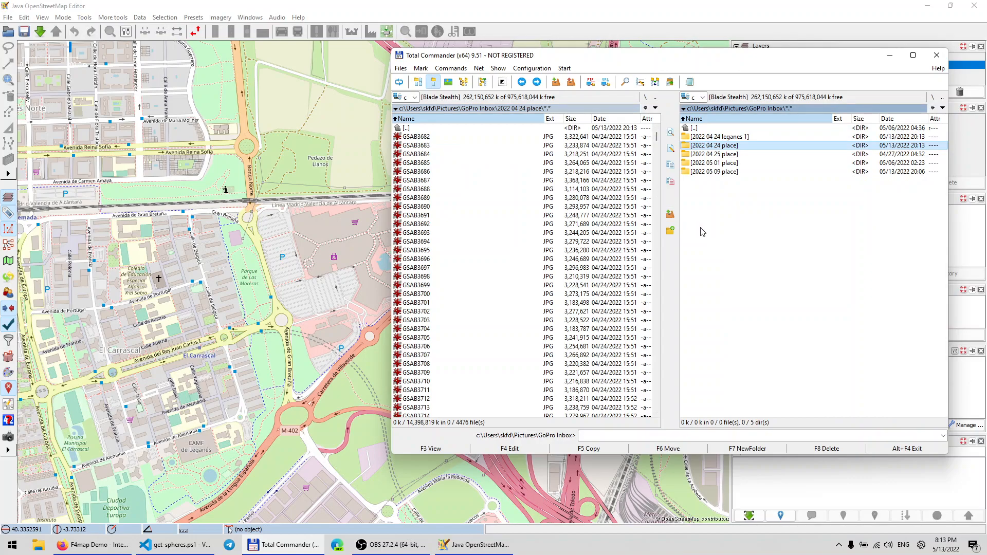
pyautogui.hotkey('shift', 'F6')
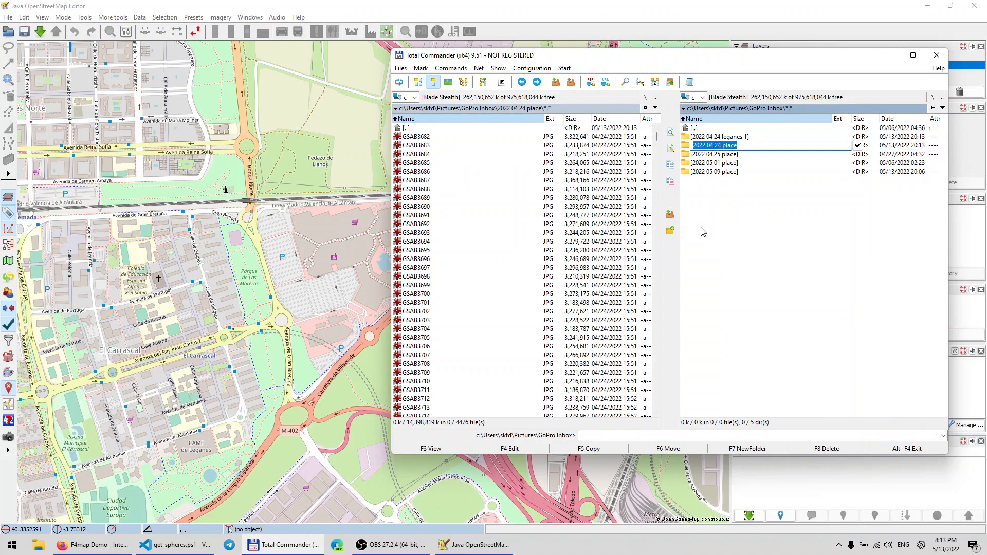
pyautogui.press('End')
pyautogui.hotkey('ctrl', 'shift', 'Left')
pyautogui.write('leganes 2')
pyautogui.press('Return')
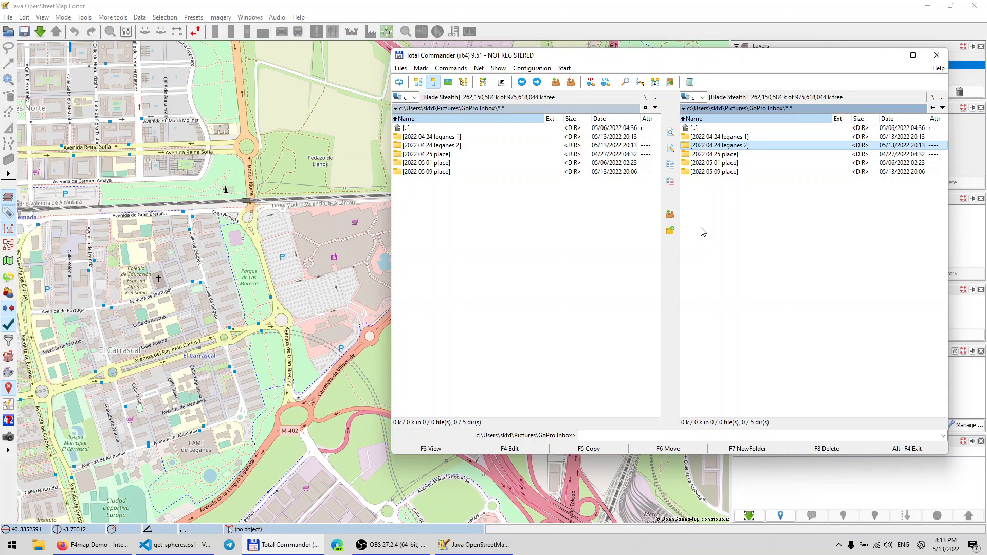
# Step: Load the 2022 04 24 leganes 1 folder into JOSM and look around its first image, GSAA3436.JPG, on Avenida del Rey Juan Carlos I
pyautogui.moveTo(711, 138); pyautogui.dragTo(256, 157)
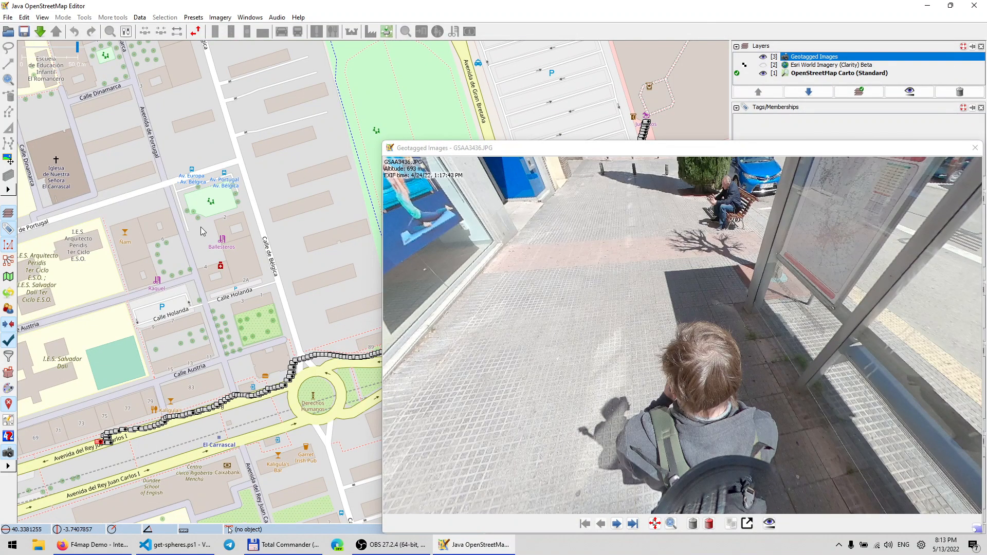
pyautogui.scroll(-2, 198, 258)
pyautogui.scroll(6, 149, 334)
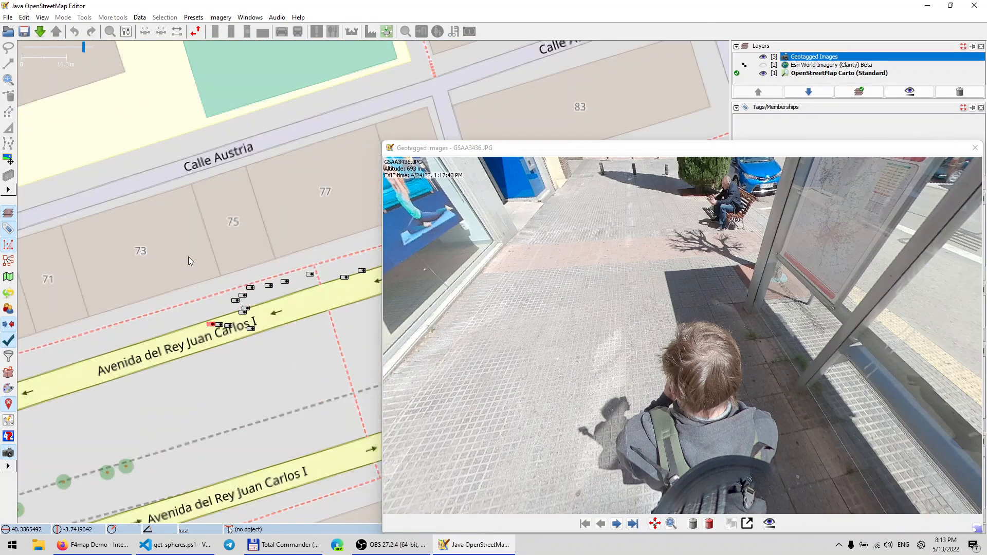
pyautogui.moveTo(561, 224); pyautogui.dragTo(590, 336)
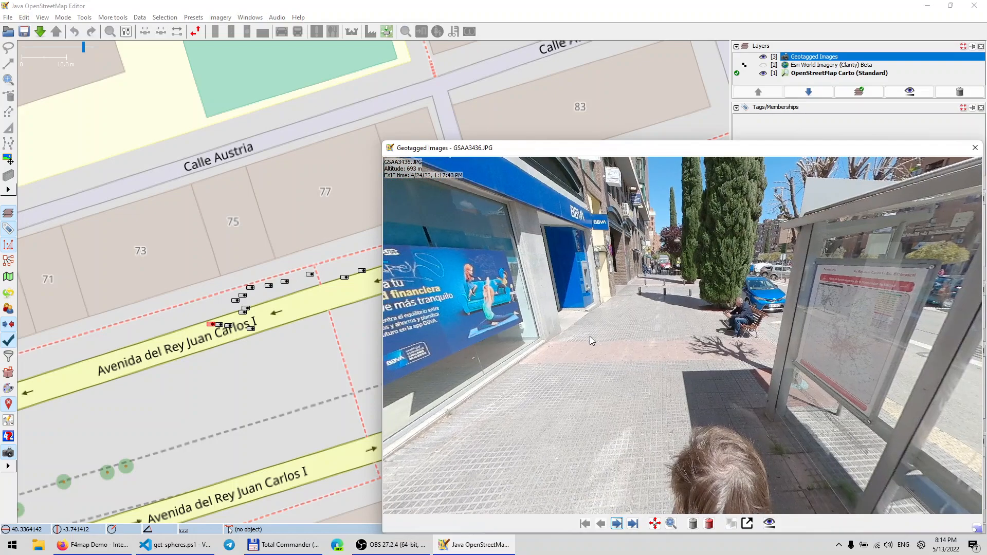
# Step: Review the sequence's opening photos one by one from GSAA3436.JPG to GSAA3449.JPG along Avenida del Rey Juan Carlos I
pyautogui.moveTo(281, 232); pyautogui.dragTo(199, 217)
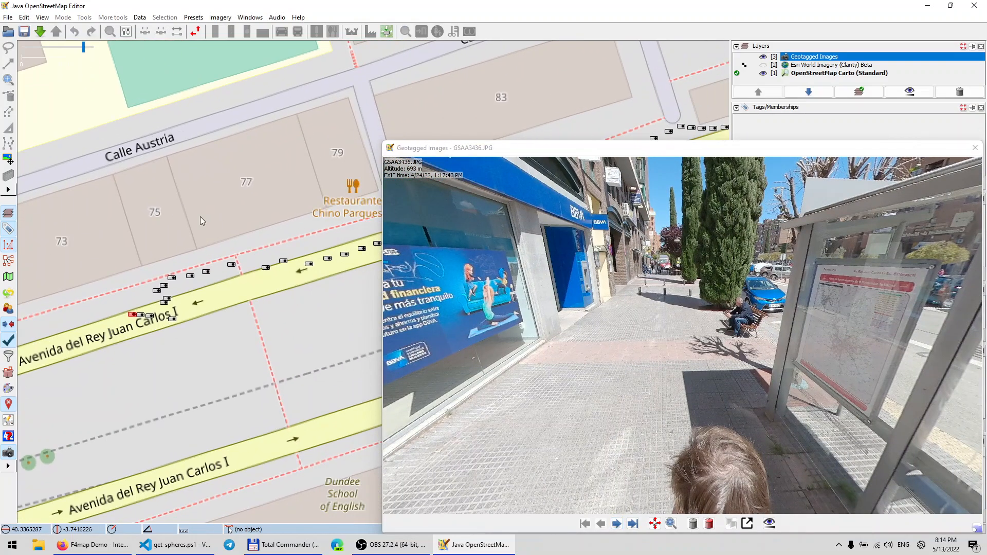
pyautogui.scroll(-2, 200, 217)
pyautogui.click(622, 527)
pyautogui.click(622, 527)
pyautogui.click(617, 524)
pyautogui.click(617, 524)
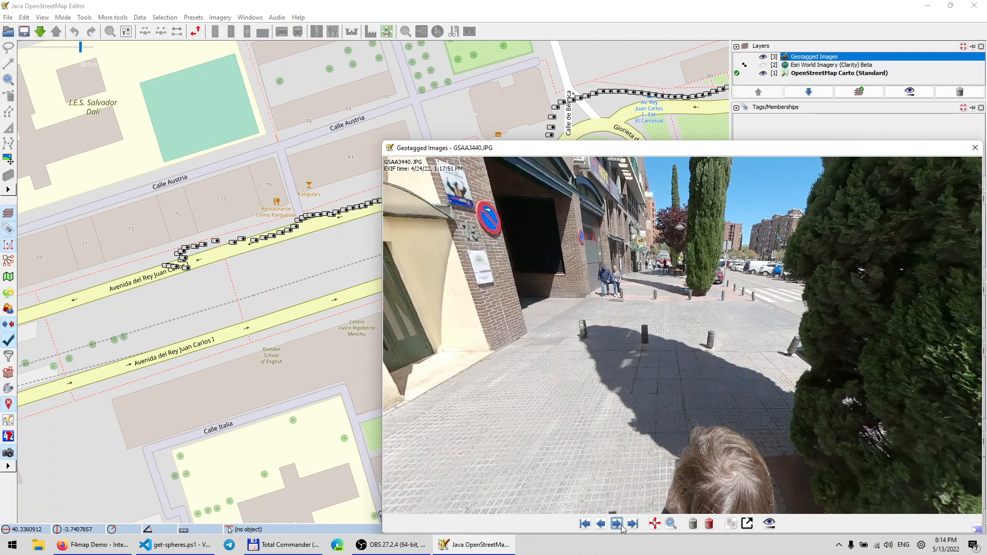
pyautogui.click(617, 524)
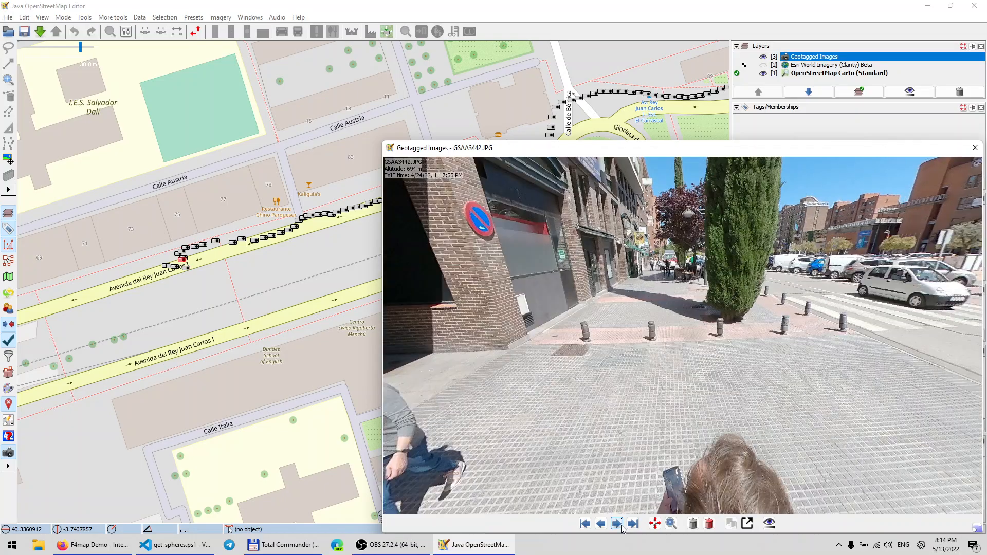
pyautogui.click(617, 524)
pyautogui.click(617, 524)
pyautogui.click(617, 524)
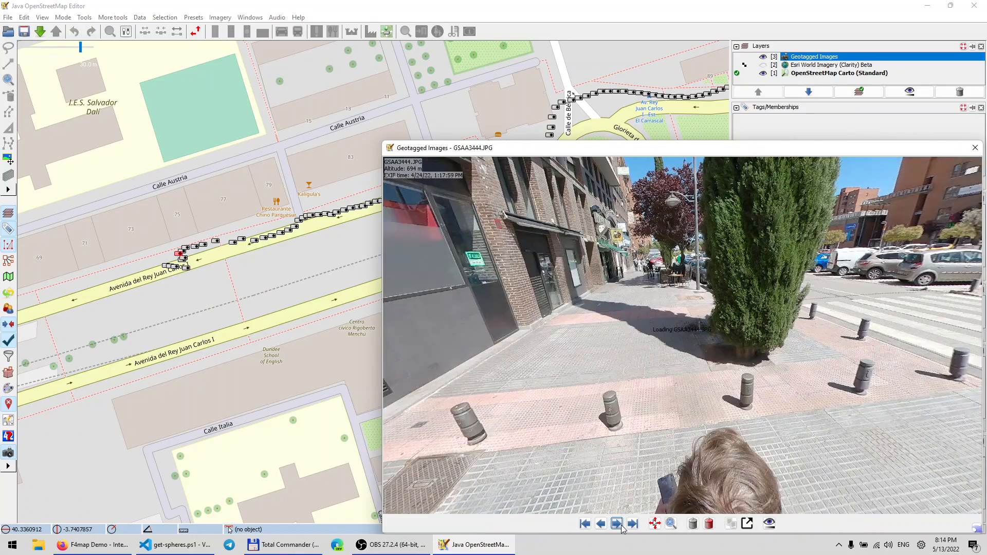
pyautogui.click(617, 524)
pyautogui.click(617, 524)
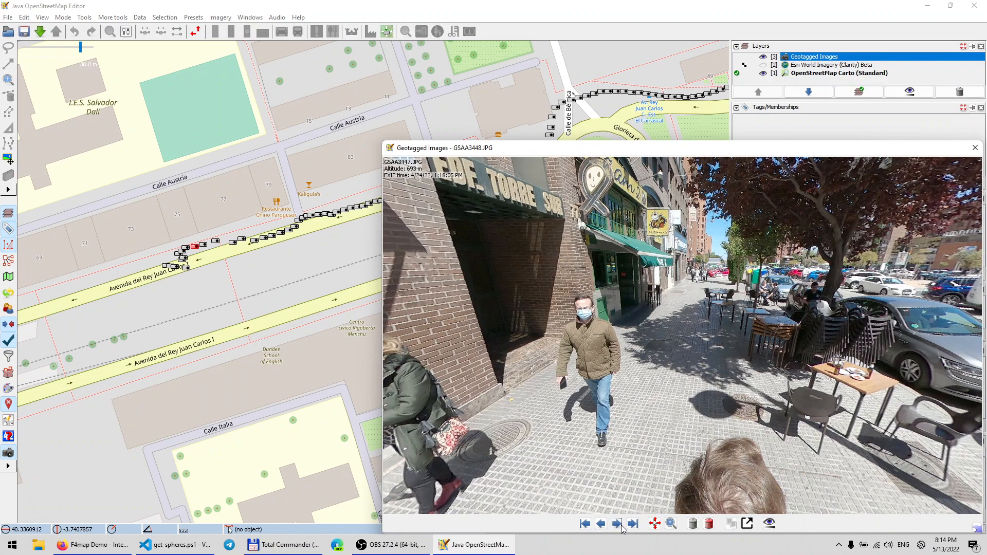
pyautogui.click(617, 524)
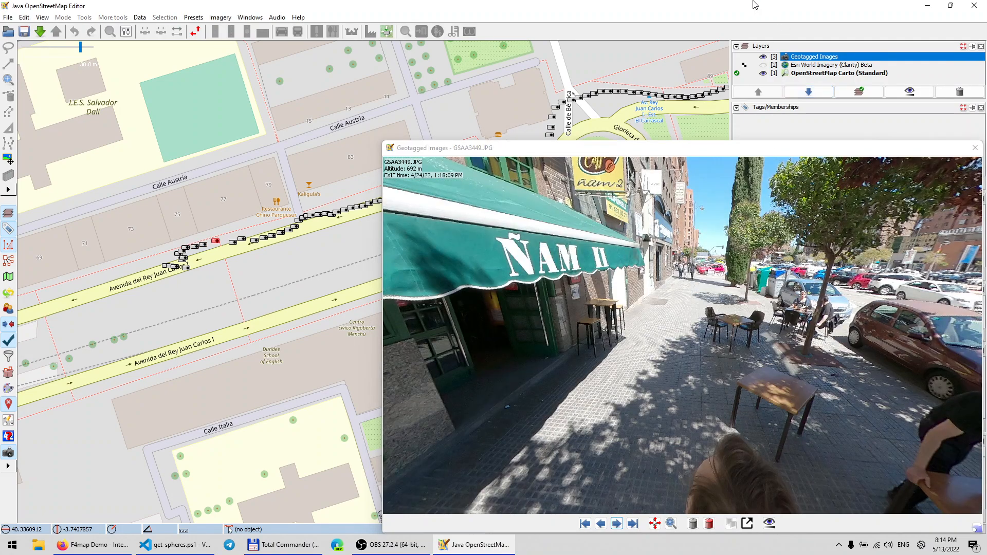
# Step: Start a GPX export of the Geotagged Images layer, reusing the existing file name 2022 03 18 - from photos.gpx as a template
pyautogui.rightClick(798, 60)
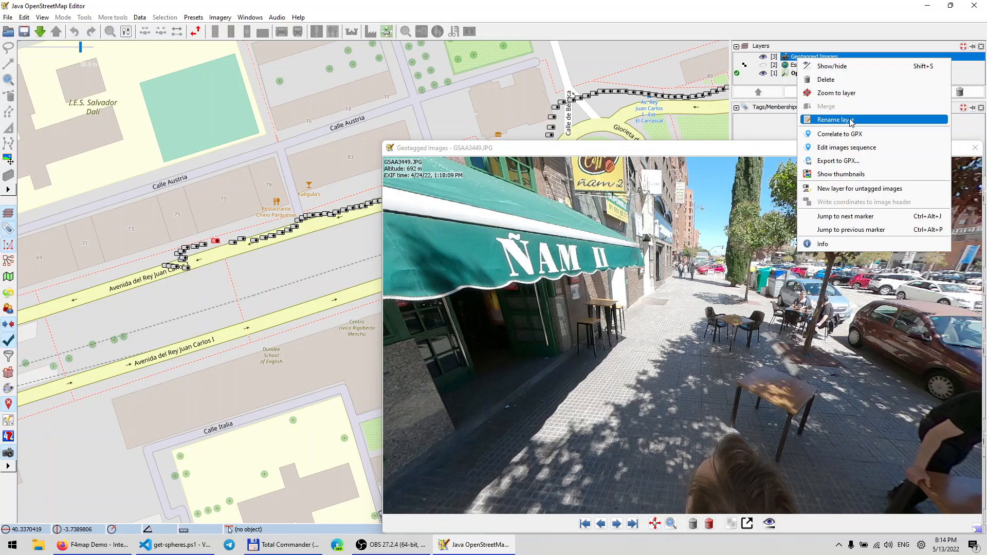
pyautogui.click(851, 164)
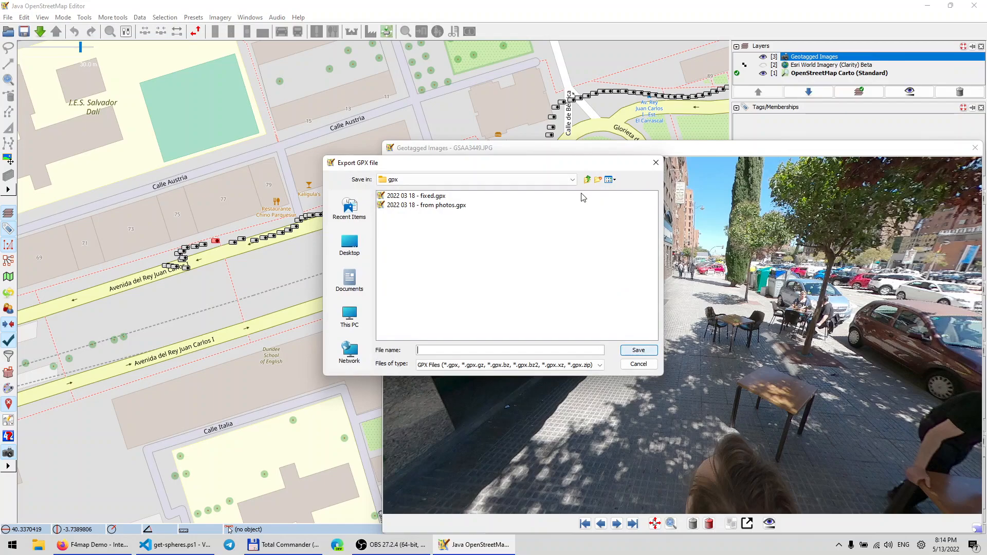
pyautogui.click(413, 205)
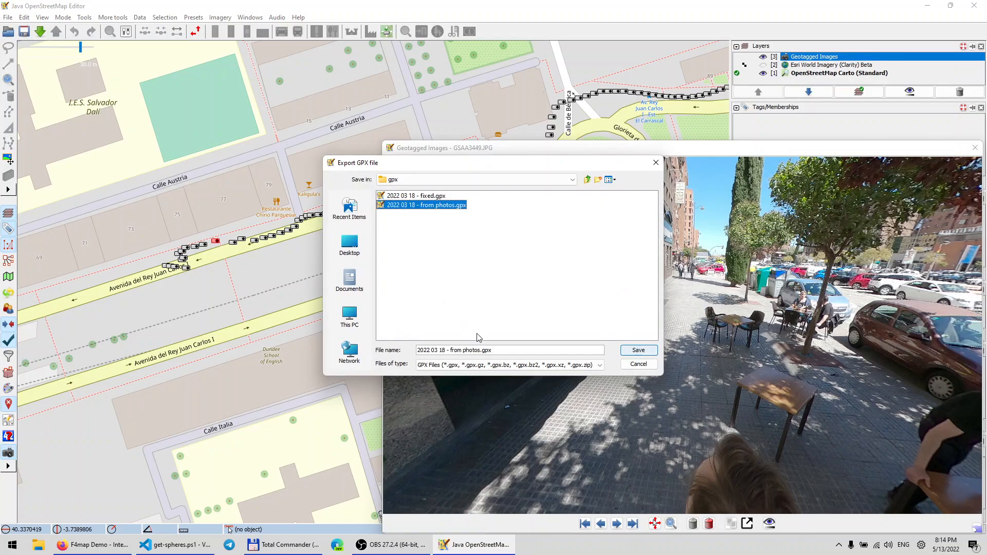
pyautogui.moveTo(500, 351); pyautogui.dragTo(215, 328)
pyautogui.click(570, 254)
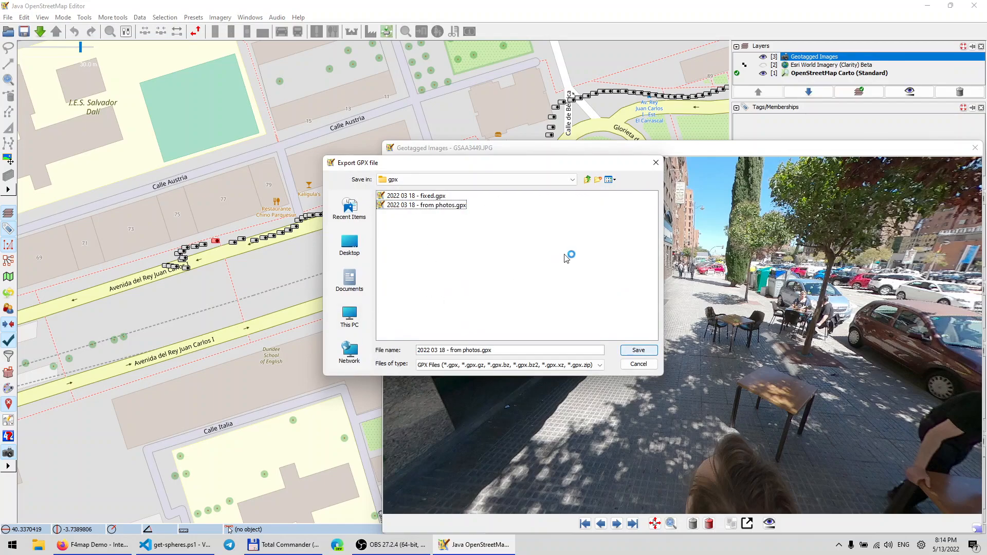
# Step: Set the export destination to the 2022 04 24 leganes 1 folder inside Pictures, GoPro Inbox
pyautogui.click(587, 180)
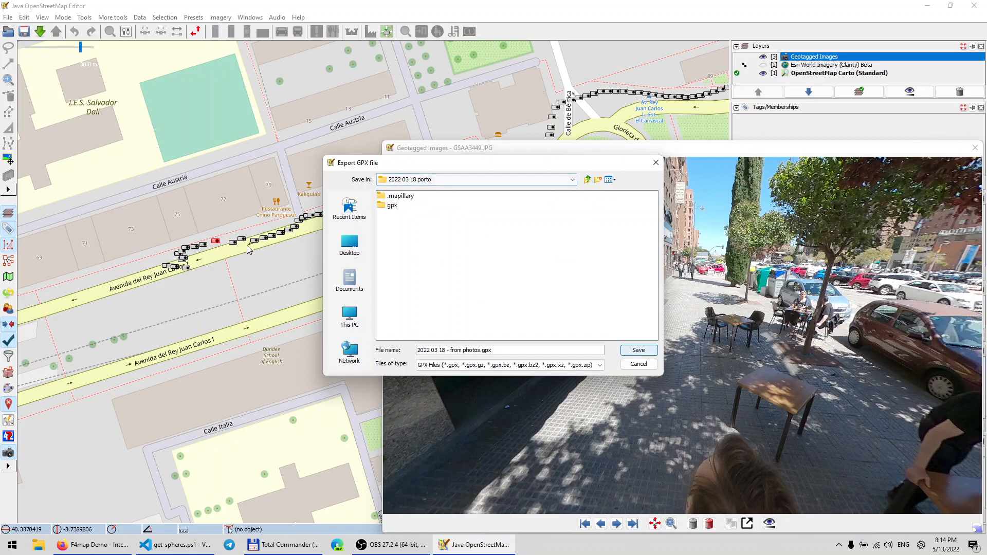
pyautogui.click(587, 179)
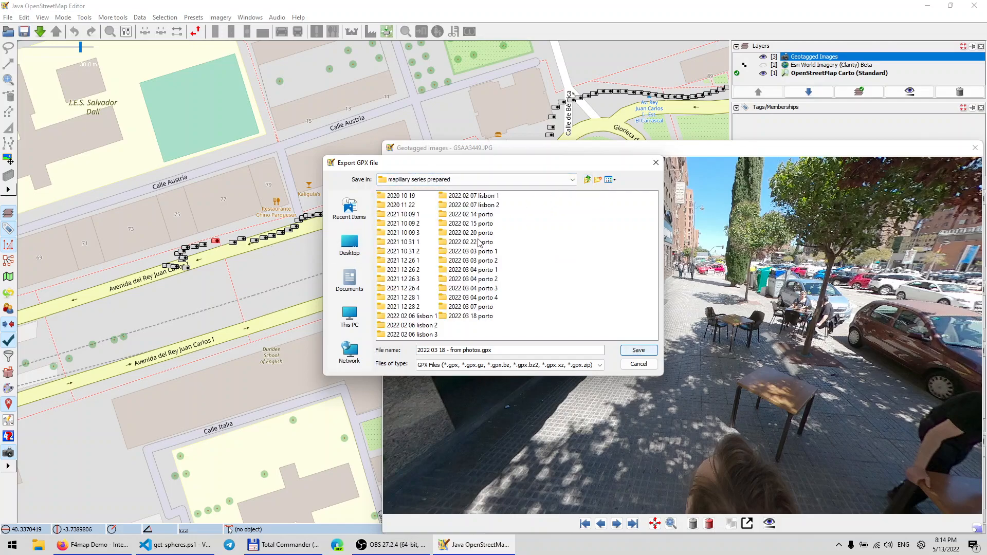
pyautogui.click(587, 180)
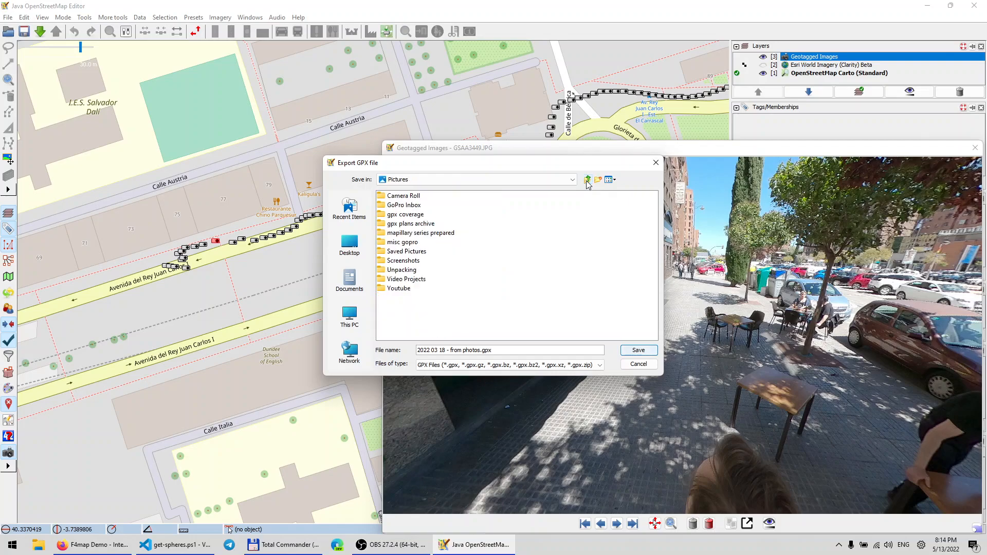
pyautogui.doubleClick(404, 205)
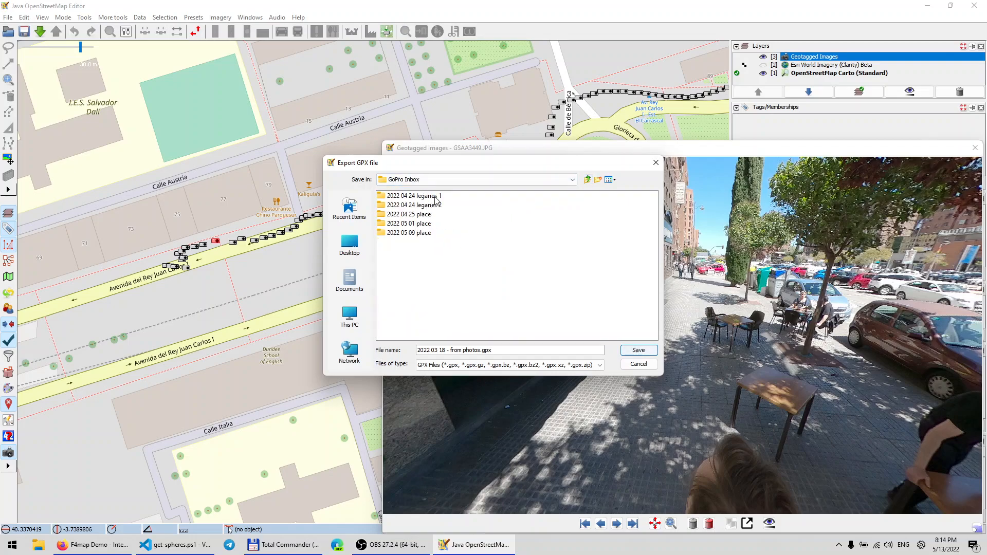
pyautogui.doubleClick(435, 198)
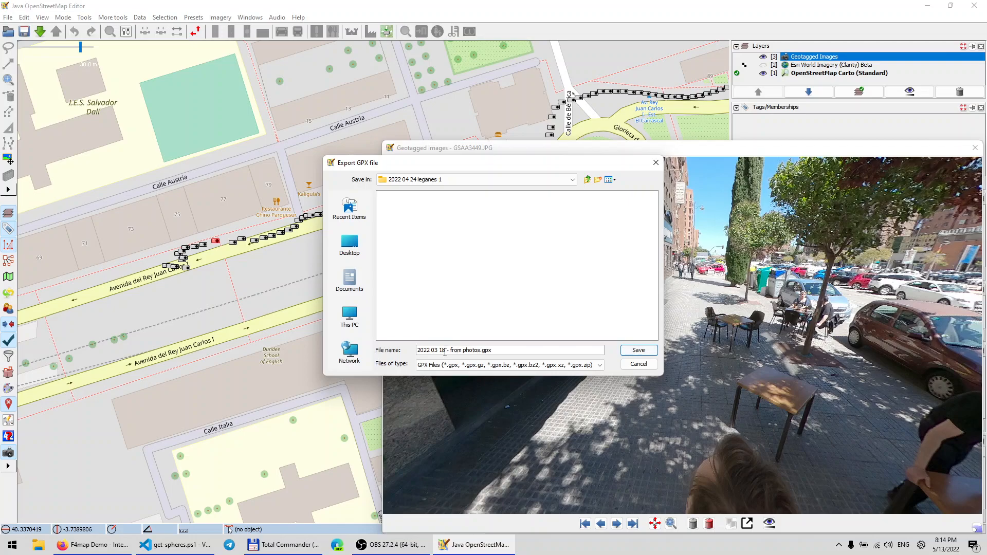
# Step: Name the export file 2022 04 24 - from photos 1.gpx and save it with the default export options
pyautogui.moveTo(445, 351); pyautogui.dragTo(427, 351)
pyautogui.write('04 24')
pyautogui.click(481, 349)
pyautogui.click(638, 351)
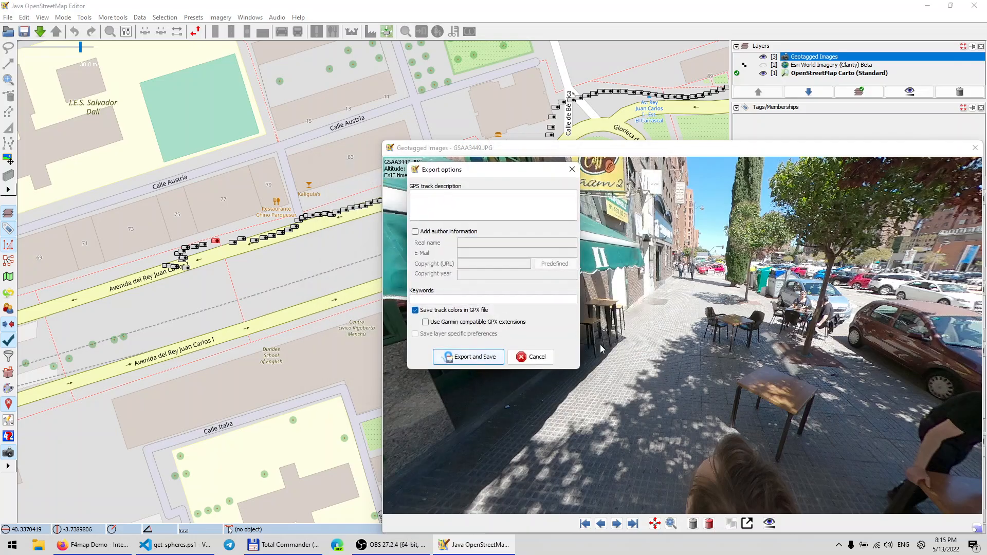
pyautogui.click(501, 356)
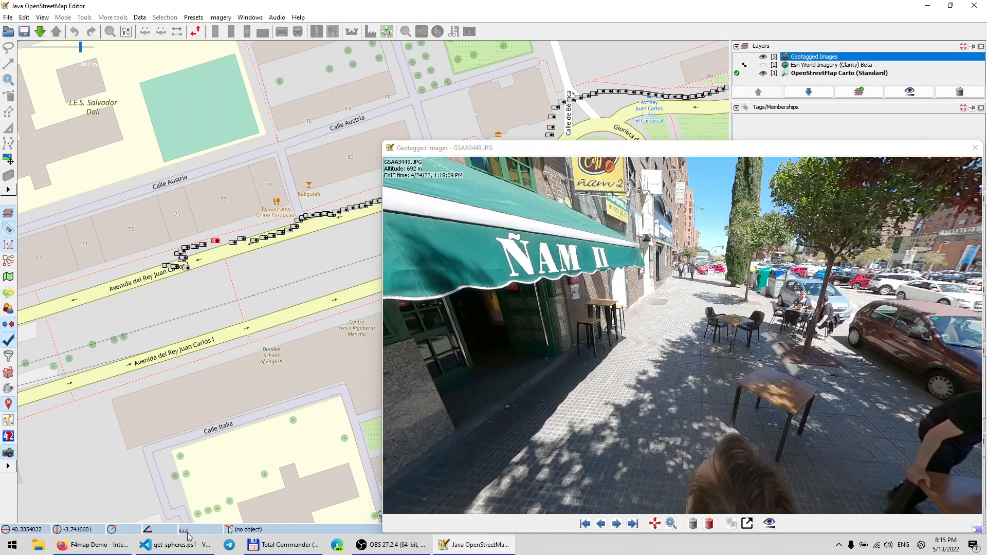
# Step: Switch to Total Commander and load 2022 04 24 - from photos 1.gpx from there into the JOSM map
pyautogui.click(267, 548)
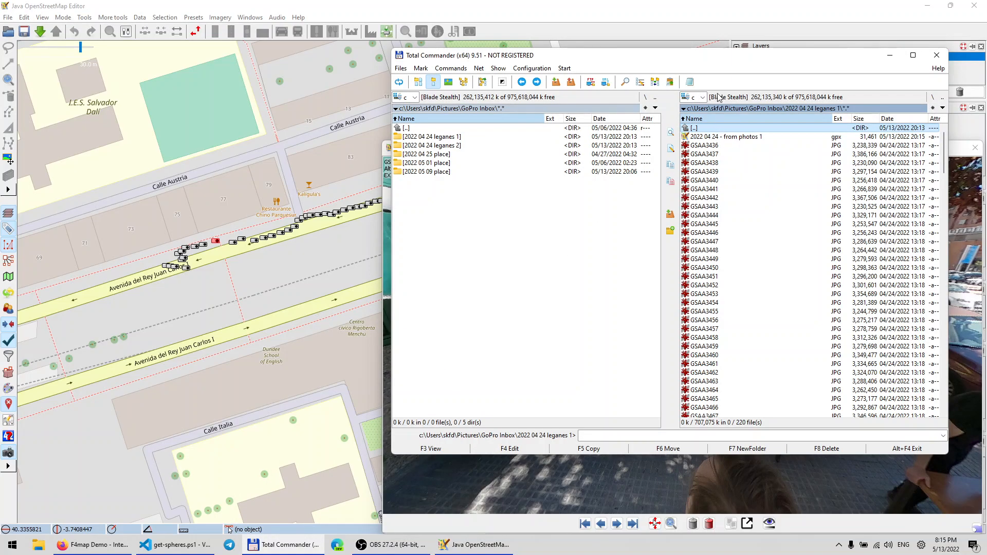
pyautogui.moveTo(716, 62); pyautogui.dragTo(752, 150)
pyautogui.moveTo(754, 232); pyautogui.dragTo(667, 102)
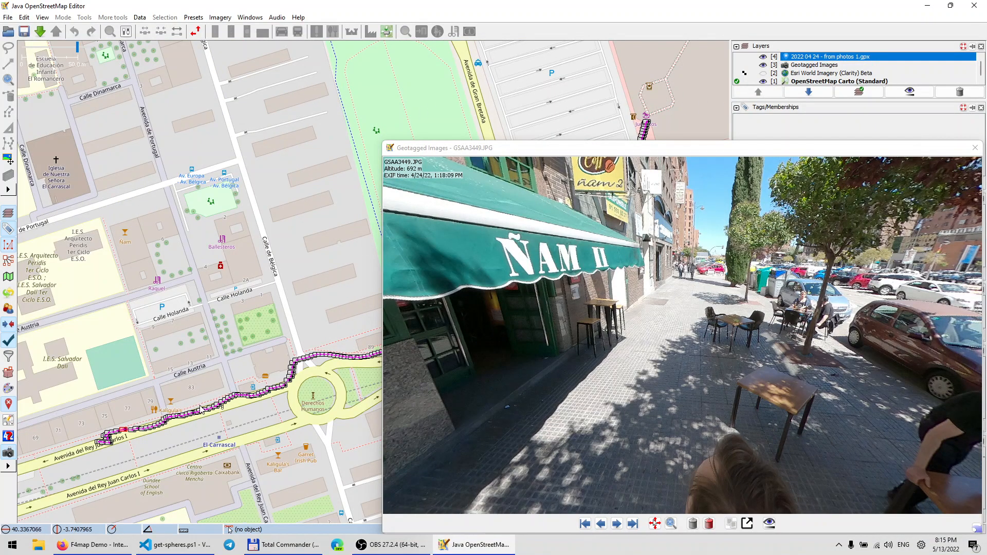
# Step: Enlarge the layer list and convert the 2022 04 24 - from photos 1.gpx layer to a data layer
pyautogui.scroll(2, 89, 445)
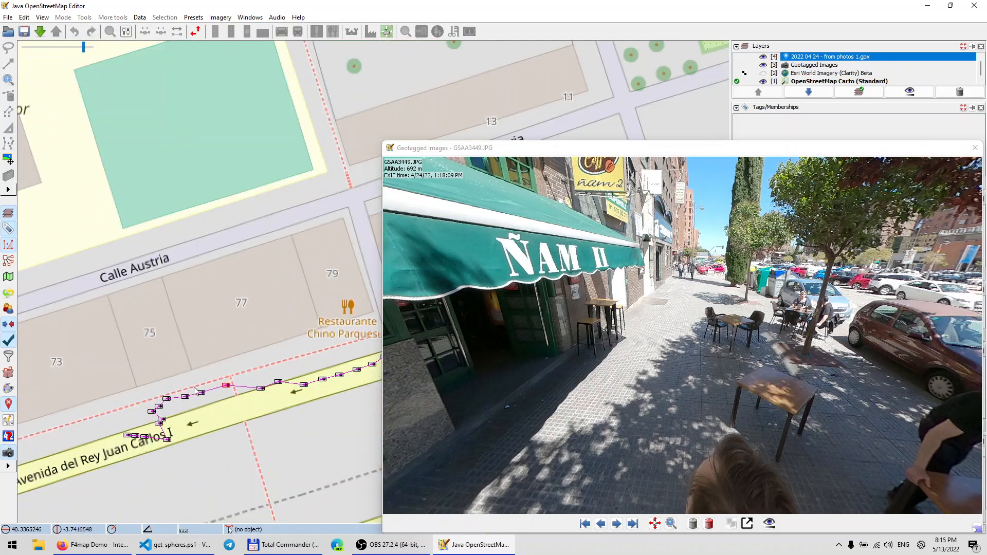
pyautogui.moveTo(794, 105); pyautogui.dragTo(795, 120)
pyautogui.rightClick(799, 56)
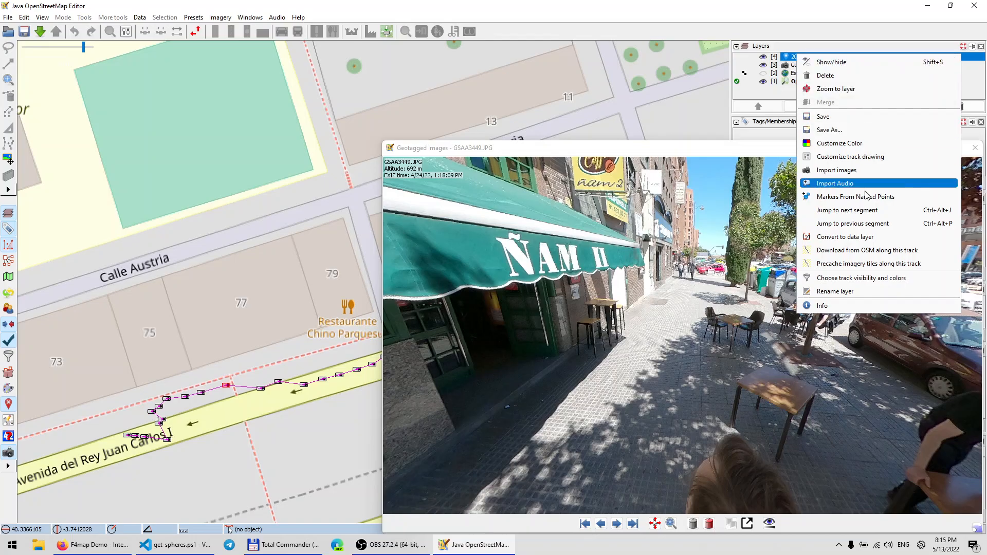
pyautogui.click(861, 237)
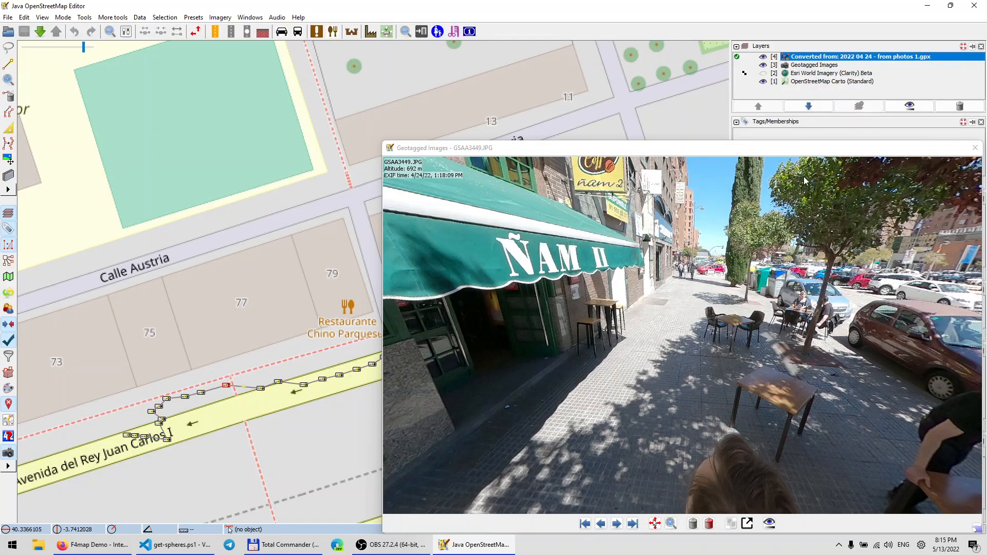
# Step: Try moving a single track node off the avenue toward building 77, and undo the move
pyautogui.scroll(-2, 262, 414)
pyautogui.scroll(4, 267, 407)
pyautogui.click(274, 389)
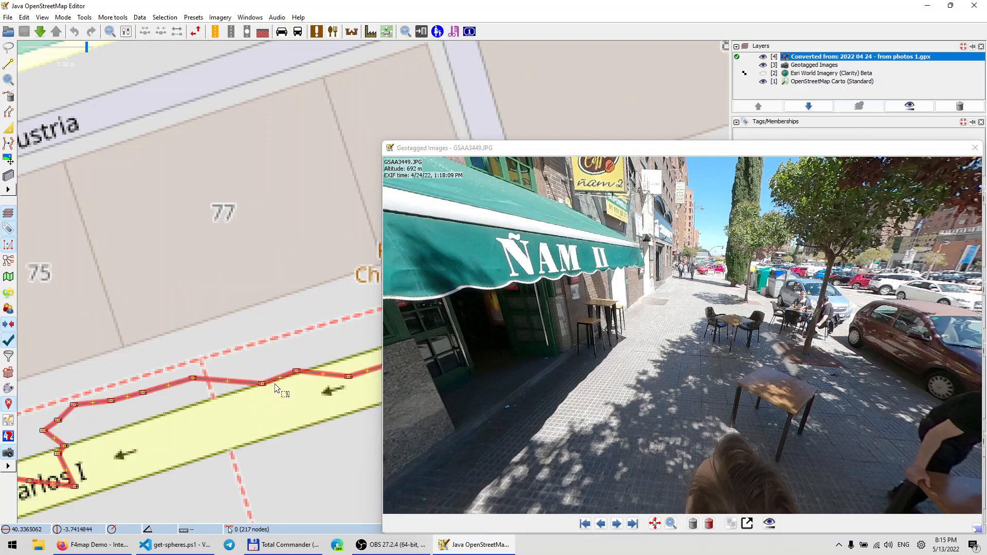
pyautogui.moveTo(262, 384); pyautogui.dragTo(241, 295)
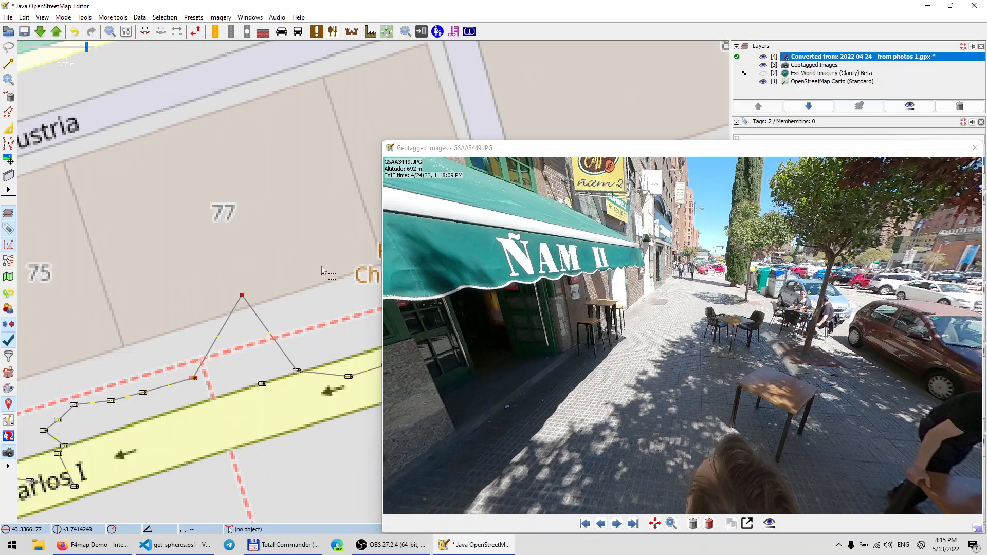
pyautogui.hotkey('ctrl', 'z')
pyautogui.scroll(-2, 206, 325)
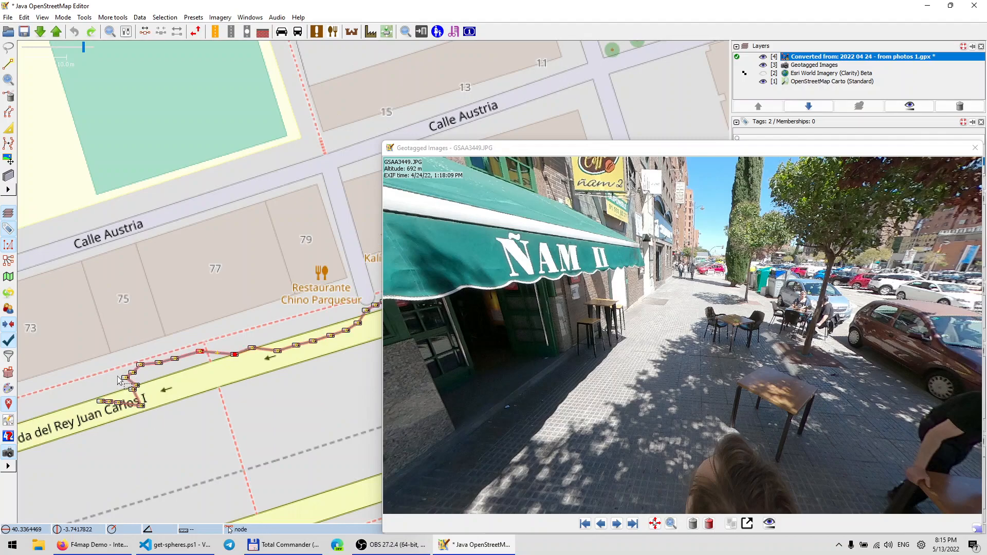
# Step: Select the whole track, try arranging its nodes in a straight line, undo the change and clear the selection
pyautogui.click(126, 405)
pyautogui.scroll(-2, 142, 391)
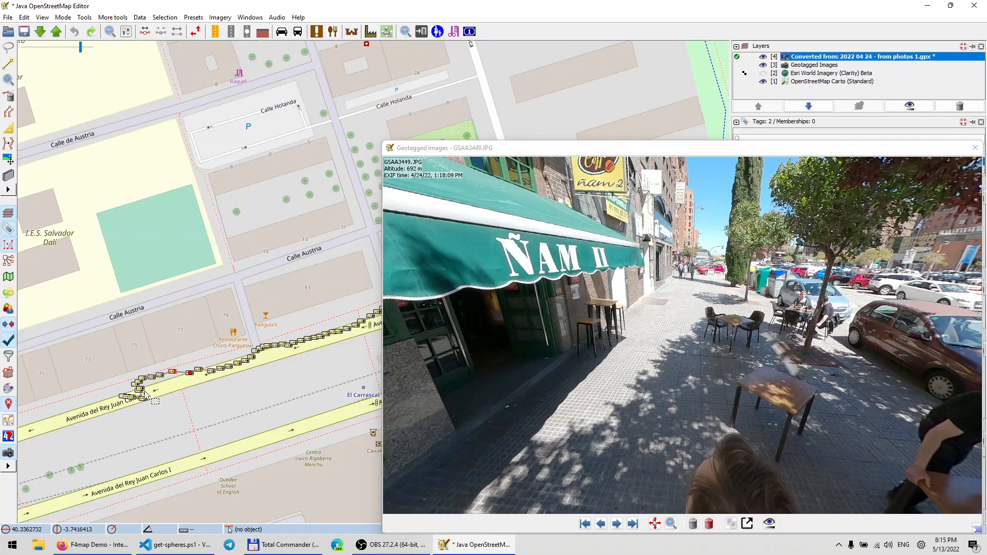
pyautogui.scroll(2, 130, 411)
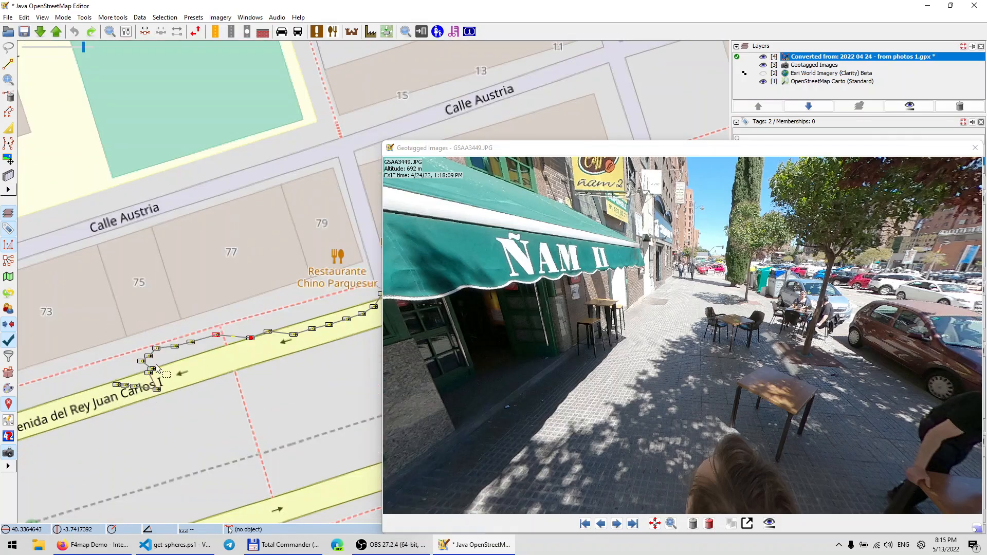
pyautogui.click(203, 344)
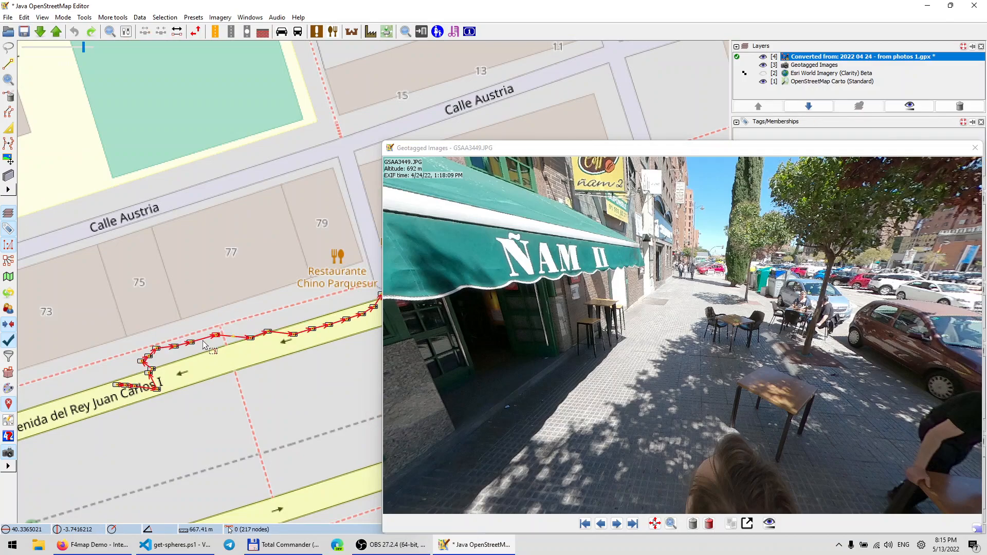
pyautogui.hotkey('ctrl', 'y')
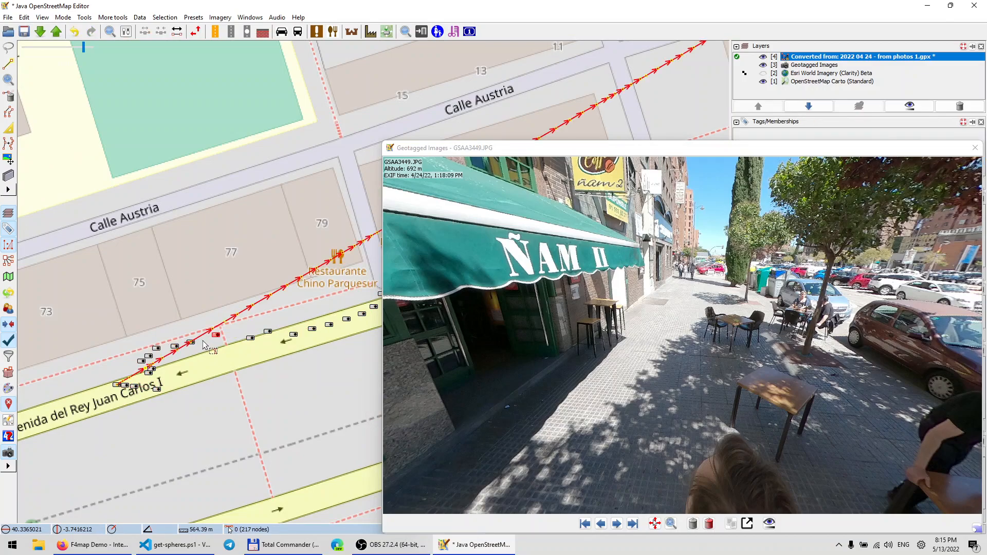
pyautogui.hotkey('ctrl', 'z')
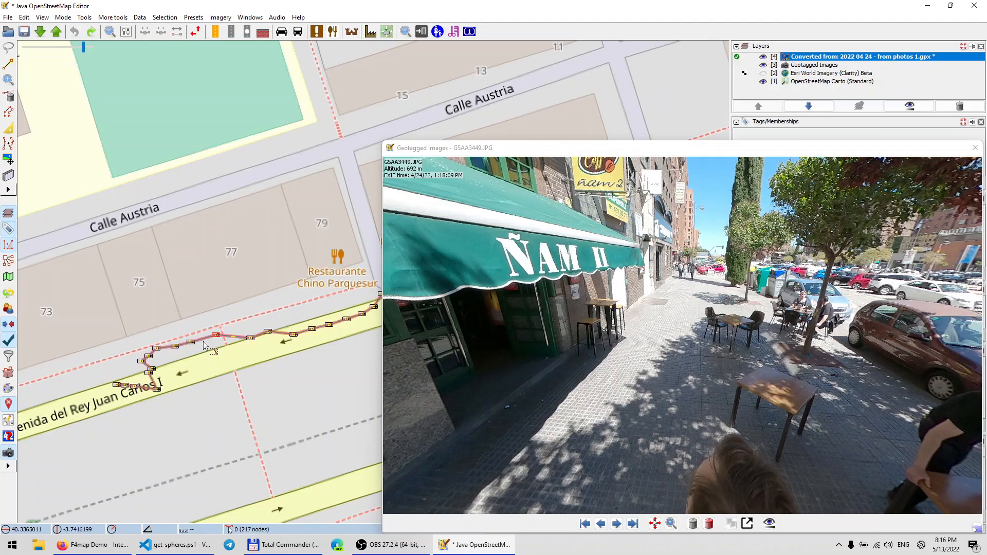
pyautogui.click(216, 386)
# Step: Show photo GSAA3436.JPG at the track's first point and examine the storefronts beside the sidewalk to locate where it was taken
pyautogui.moveTo(193, 380); pyautogui.dragTo(270, 363)
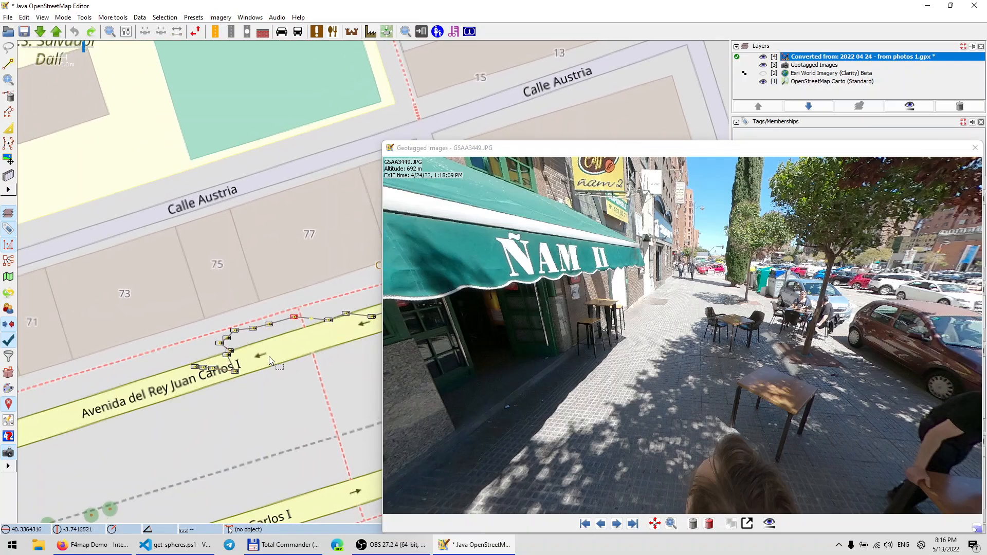
pyautogui.scroll(-2, 214, 383)
pyautogui.scroll(2, 213, 383)
pyautogui.click(203, 368)
pyautogui.click(202, 370)
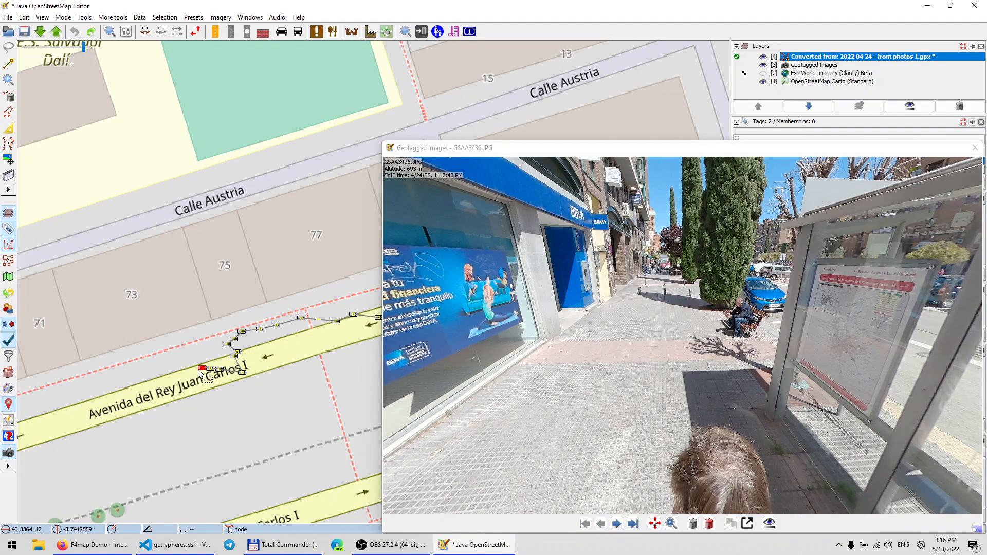
pyautogui.moveTo(561, 346); pyautogui.dragTo(825, 344)
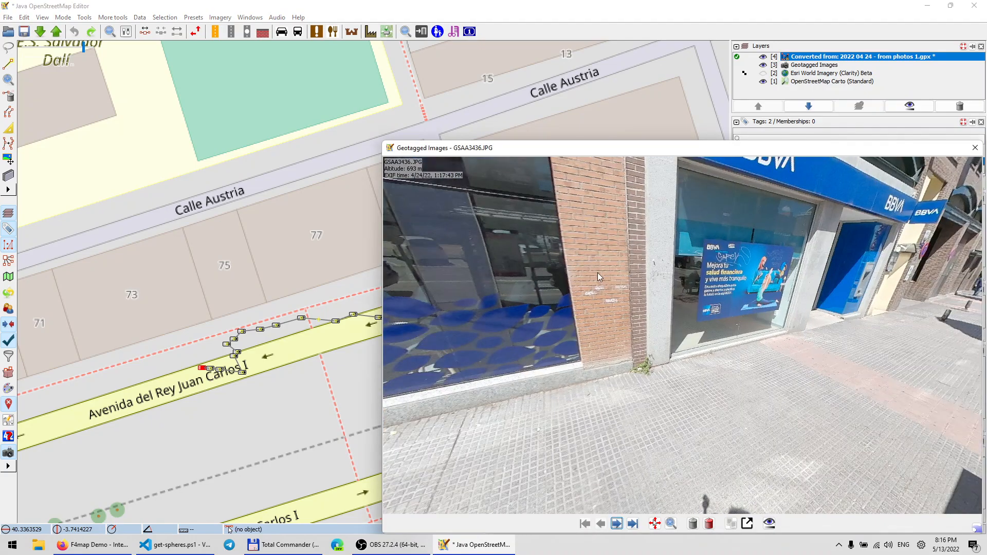
pyautogui.moveTo(592, 265); pyautogui.dragTo(751, 360)
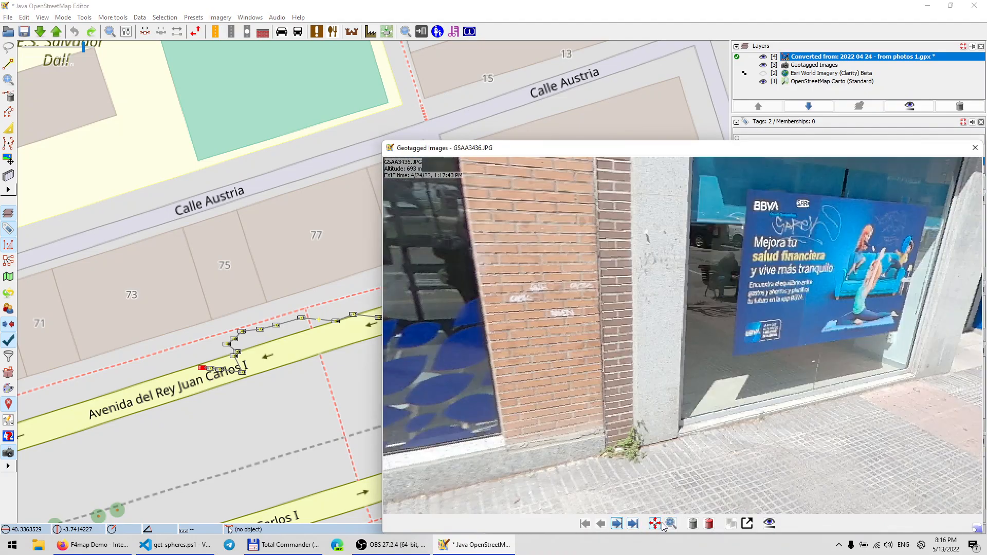
pyautogui.click(671, 524)
pyautogui.moveTo(847, 439); pyautogui.dragTo(920, 442)
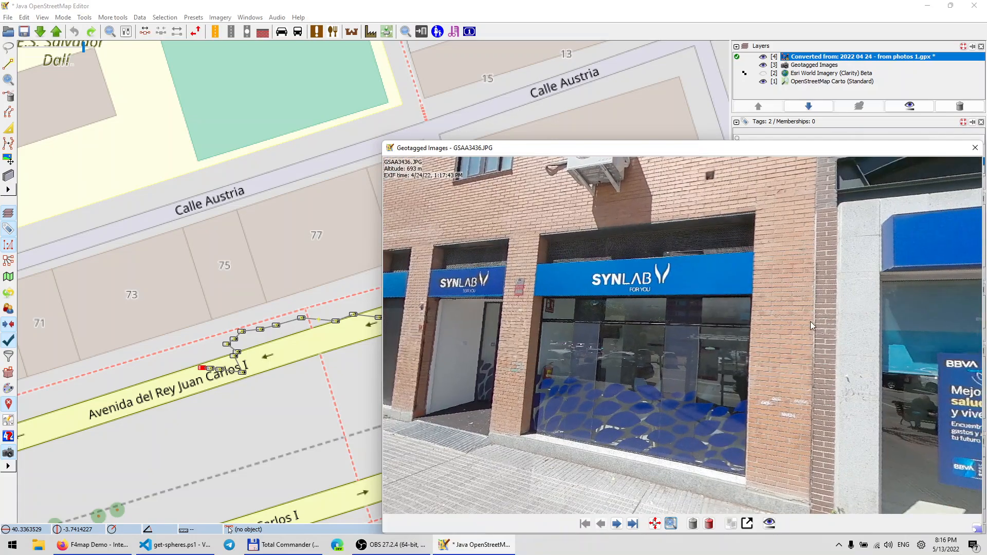
# Step: Examine photo GSAA3436.JPG, delete the tangled nodes at the track's start and move the first remaining node to the sidewalk beside building 75
pyautogui.moveTo(811, 322); pyautogui.dragTo(982, 527)
pyautogui.moveTo(668, 347); pyautogui.dragTo(770, 289)
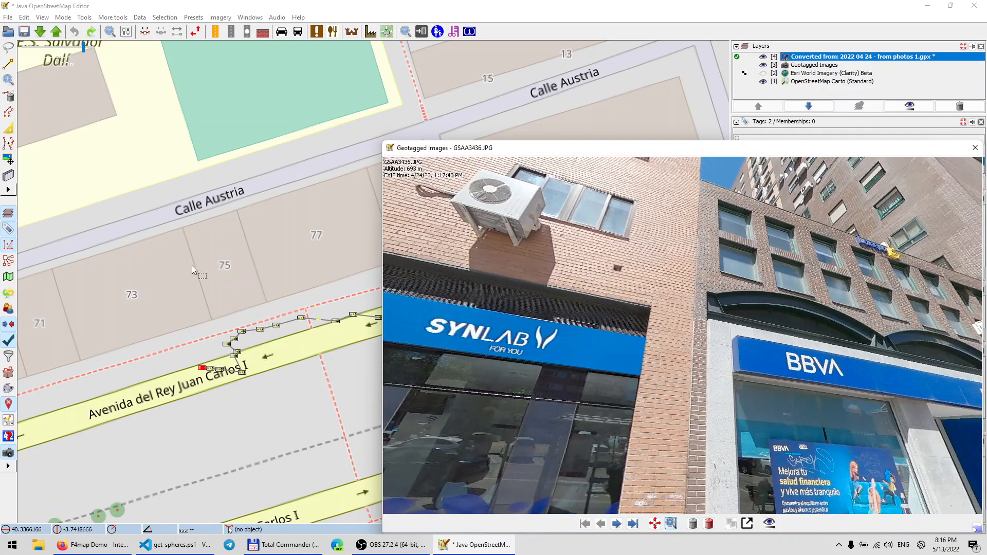
pyautogui.moveTo(203, 369)
pyautogui.mouseDown()
pyautogui.moveTo(215, 350)
pyautogui.moveTo(261, 398)
pyautogui.mouseUp()
pyautogui.click(280, 390)
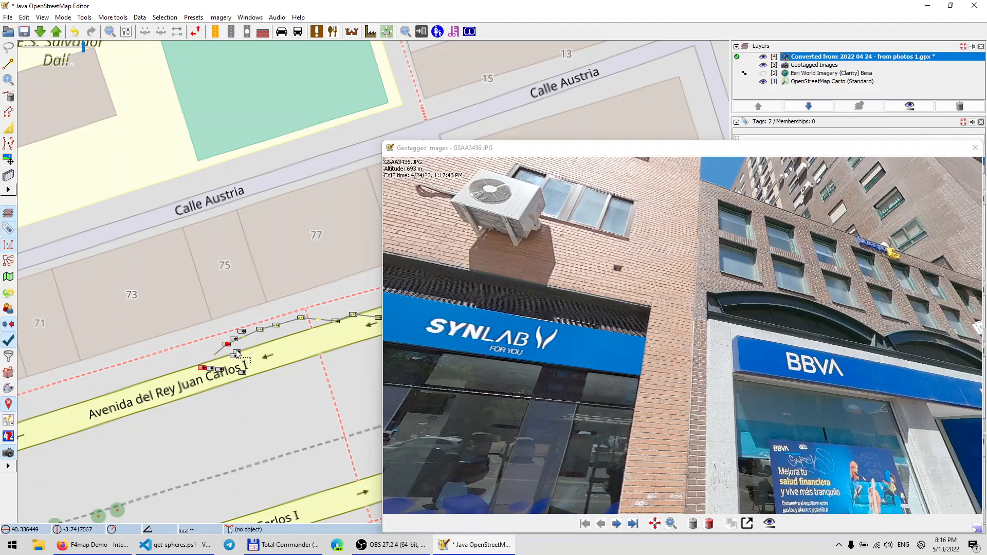
pyautogui.moveTo(720, 372); pyautogui.dragTo(521, 211)
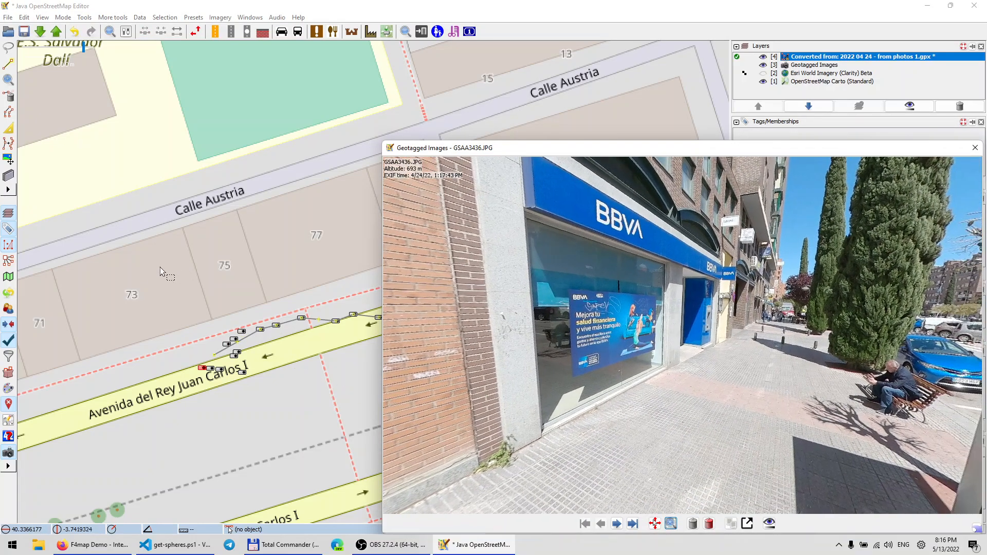
pyautogui.moveTo(219, 358); pyautogui.dragTo(215, 349)
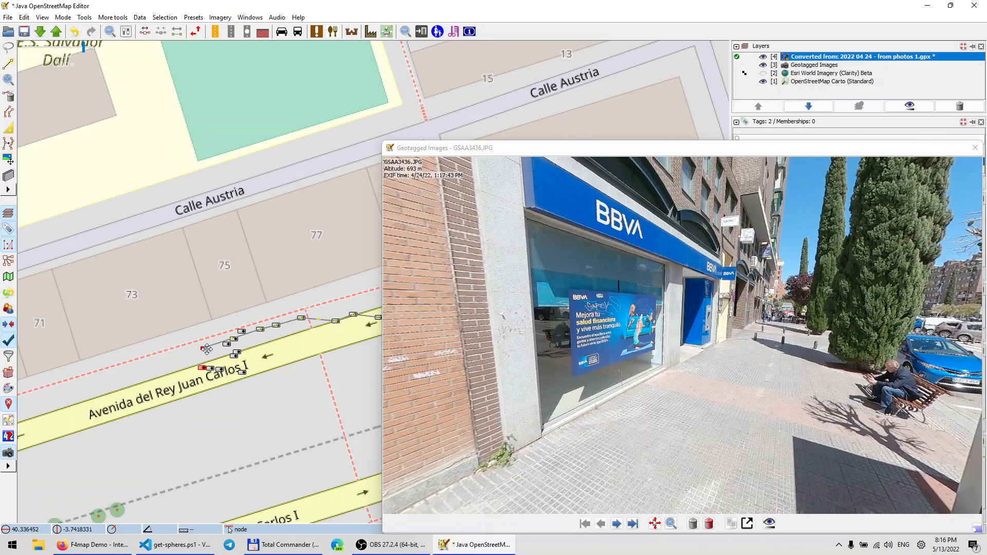
# Step: Delete the superfluous track nodes between the first node and the stretch of avenue in front of building 77
pyautogui.moveTo(223, 283); pyautogui.dragTo(310, 339)
pyautogui.press('Delete')
pyautogui.moveTo(327, 374); pyautogui.dragTo(169, 391)
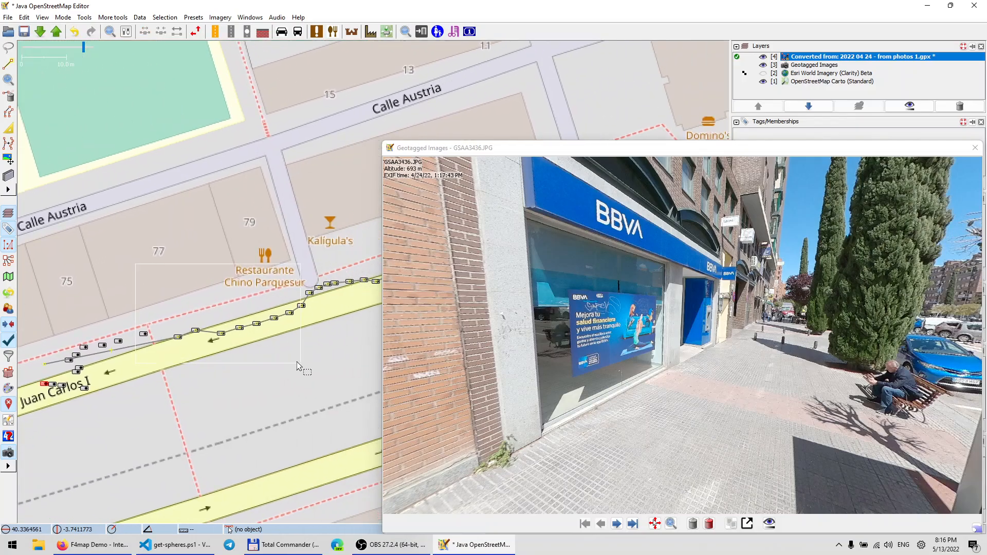
# Step: Show photos GSAA3453.JPG and GSAA3458.JPG and look around in them to locate the side-street corner before Kaligula's
pyautogui.click(249, 328)
pyautogui.click(240, 327)
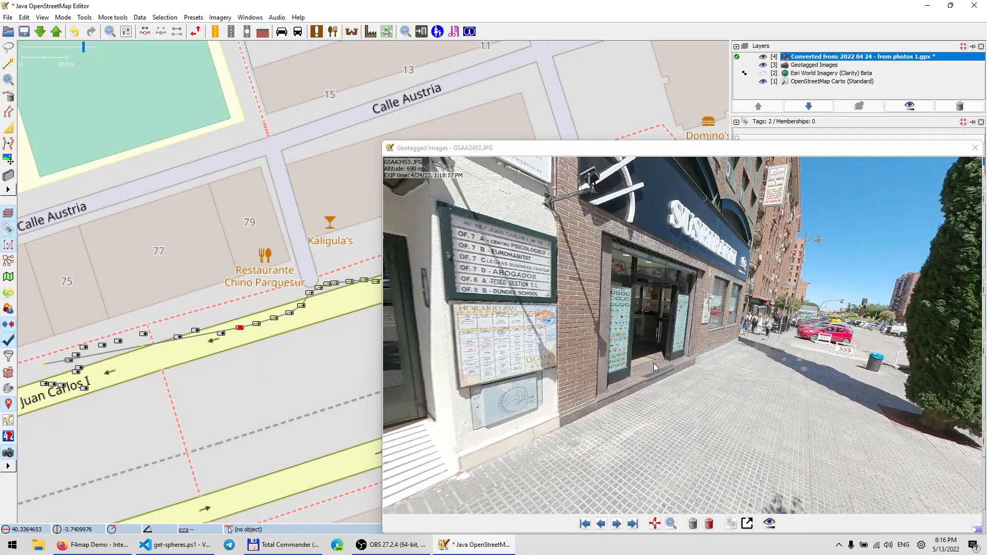
pyautogui.moveTo(733, 427); pyautogui.dragTo(650, 378)
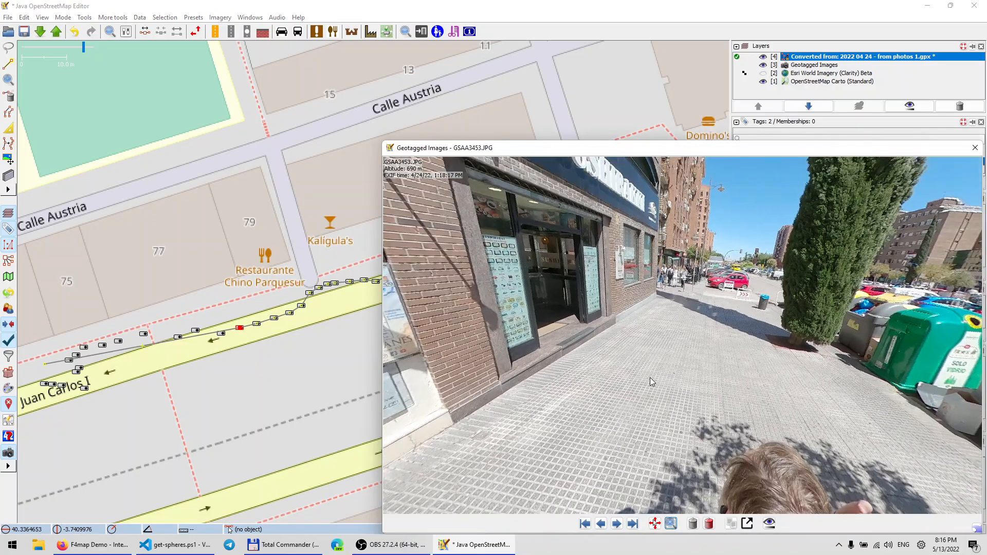
pyautogui.click(310, 294)
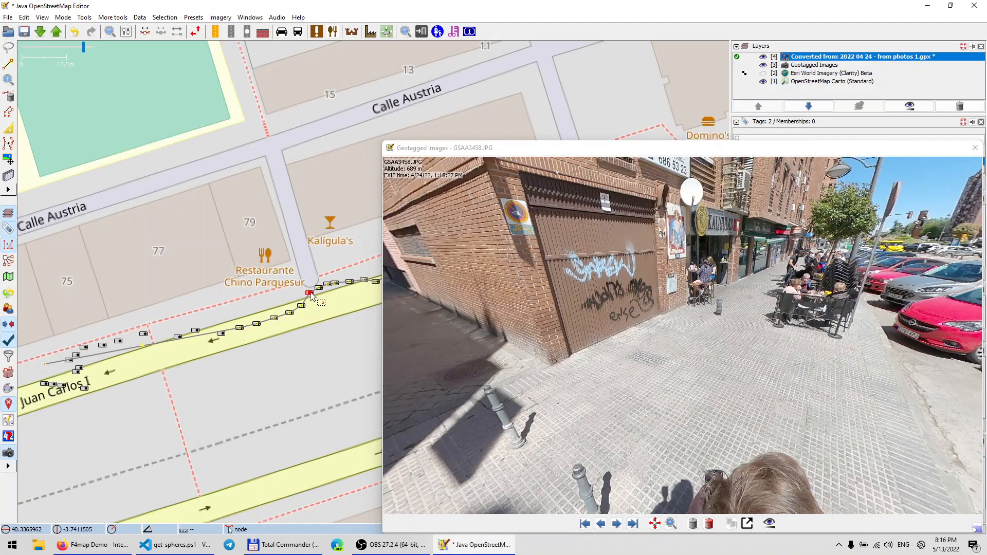
pyautogui.moveTo(626, 338); pyautogui.dragTo(755, 345)
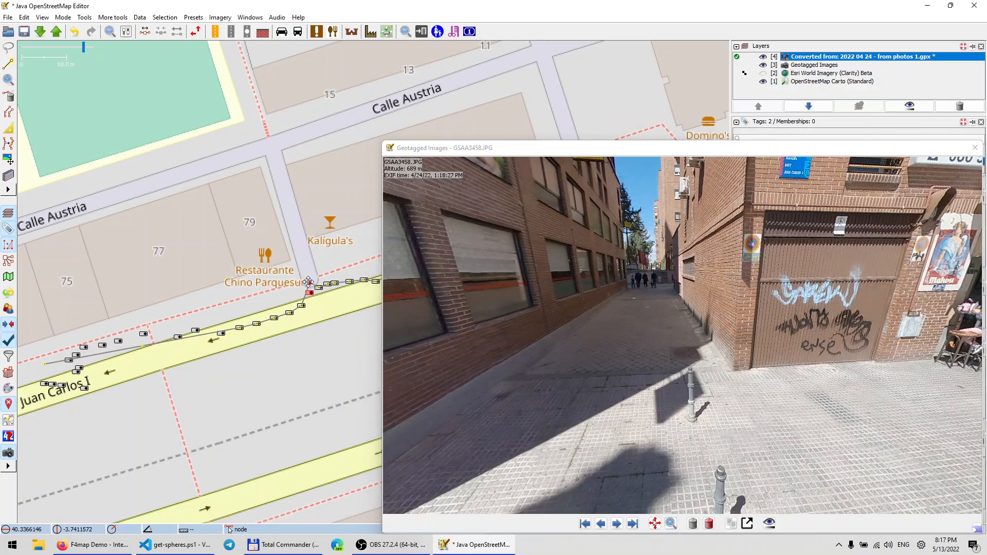
# Step: Delete the nodes between building 75 and the side street before Kaligula's, and place both end nodes of that stretch on the footway
pyautogui.moveTo(172, 291); pyautogui.dragTo(312, 371)
pyautogui.press('Delete')
pyautogui.click(43, 358)
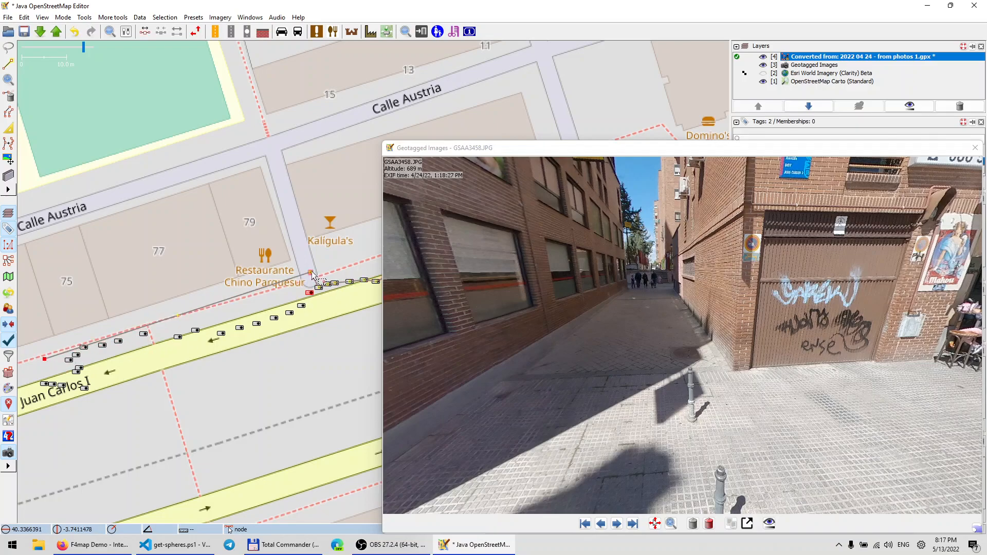
pyautogui.moveTo(313, 277); pyautogui.dragTo(314, 283)
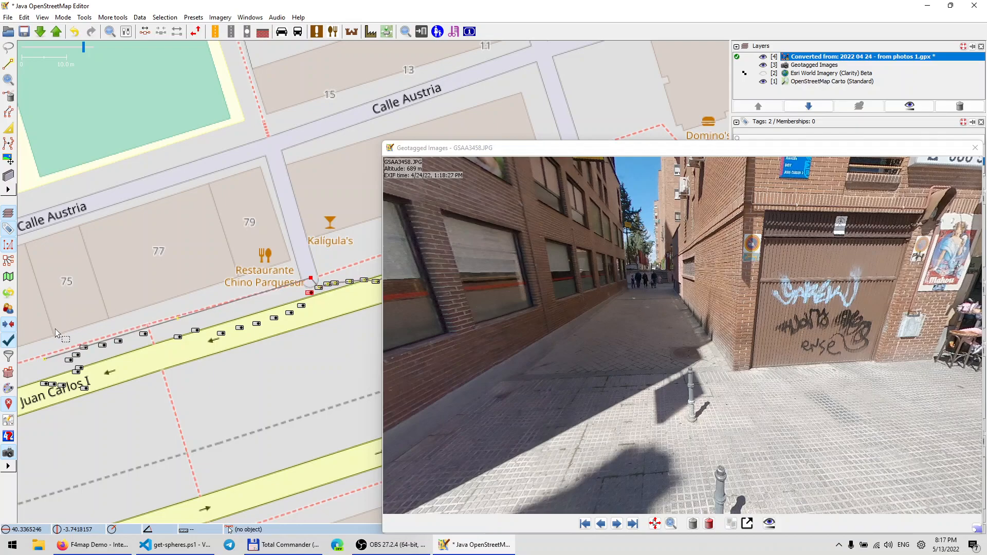
# Step: Fine-tune the end nodes of the straightened stretch along buildings 75 to 79, moving the photo viewer clear of the track
pyautogui.click(45, 358)
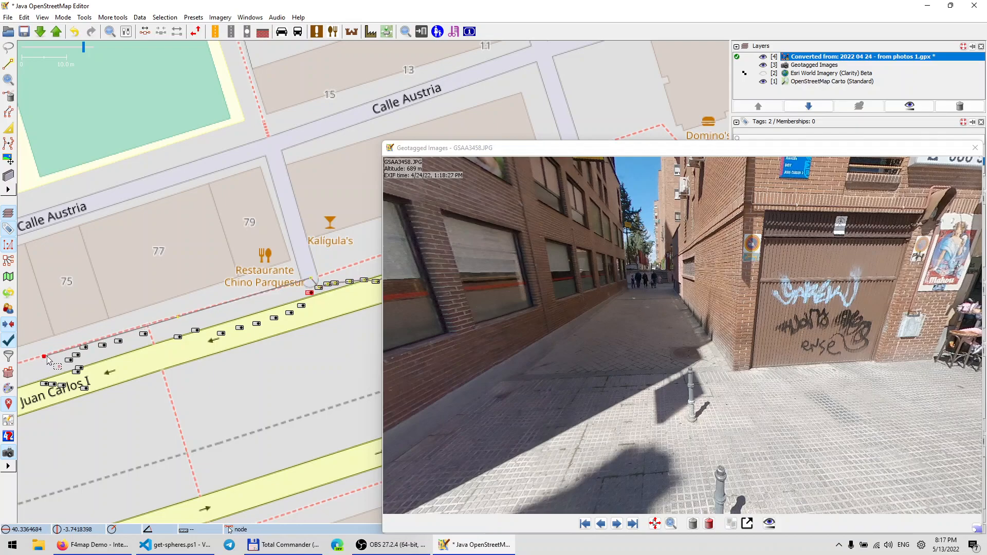
pyautogui.moveTo(247, 376); pyautogui.dragTo(209, 393)
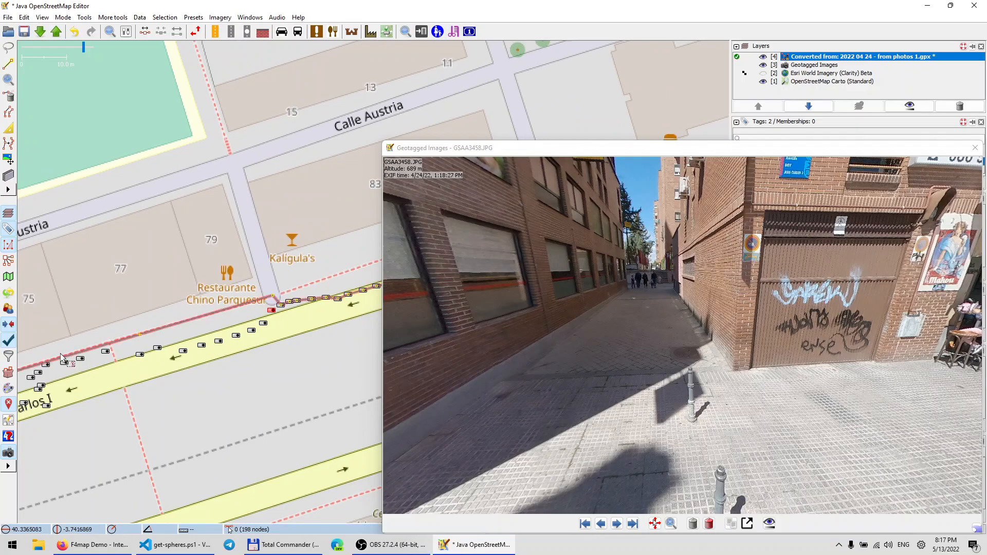
pyautogui.moveTo(138, 423); pyautogui.dragTo(251, 387)
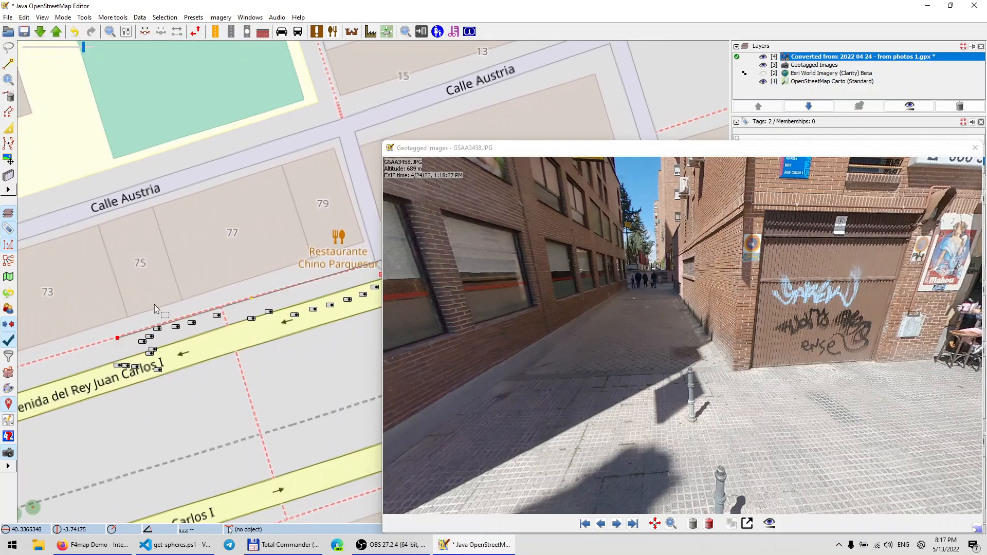
pyautogui.moveTo(302, 239); pyautogui.dragTo(242, 259)
pyautogui.moveTo(273, 384)
pyautogui.mouseDown()
pyautogui.moveTo(159, 453)
pyautogui.moveTo(287, 380)
pyautogui.mouseUp()
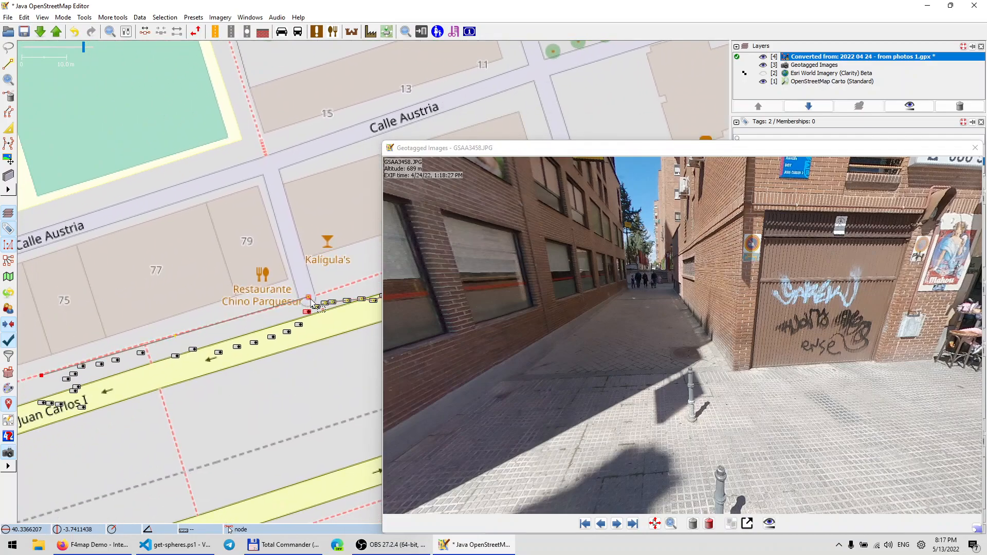
pyautogui.moveTo(514, 147); pyautogui.dragTo(570, 258)
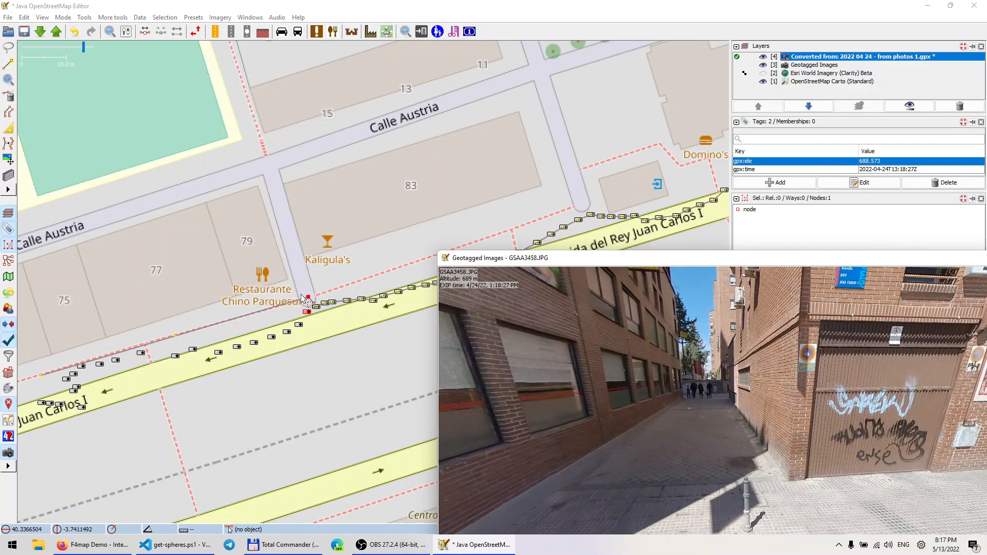
pyautogui.click(43, 377)
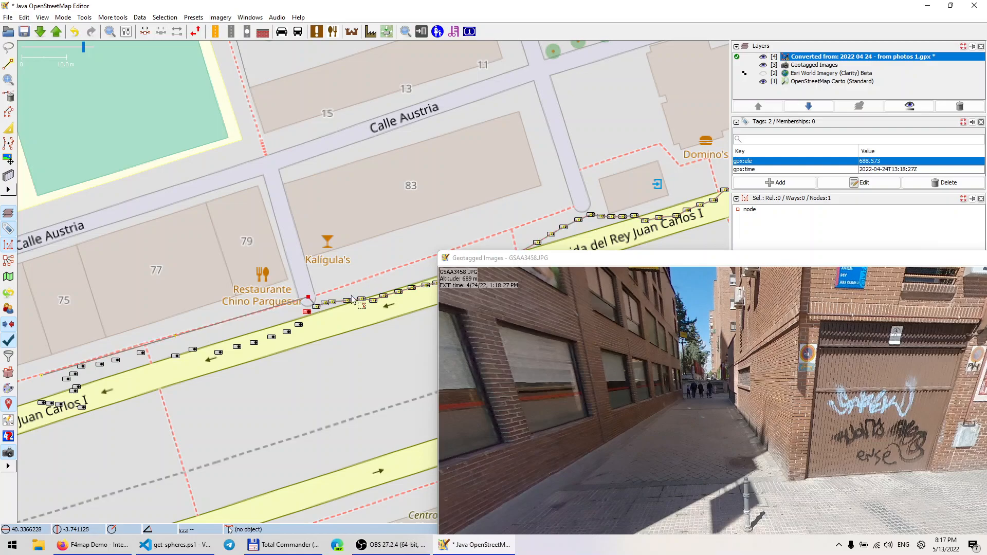
# Step: Show photo GSAA3480.JPG and move its track node off the avenue to the sidewalk at the metro entrance building's nearest corner
pyautogui.moveTo(396, 208); pyautogui.dragTo(269, 215)
pyautogui.click(460, 233)
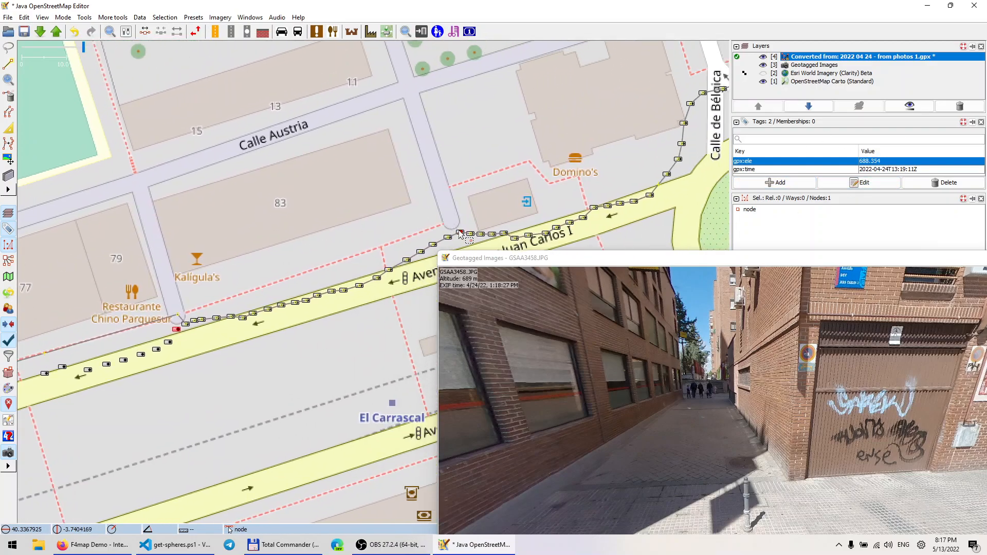
pyautogui.moveTo(558, 437)
pyautogui.mouseDown()
pyautogui.moveTo(922, 408)
pyautogui.moveTo(730, 420)
pyautogui.moveTo(532, 398)
pyautogui.mouseUp()
pyautogui.moveTo(818, 429); pyautogui.dragTo(644, 427)
pyautogui.click(462, 231)
pyautogui.moveTo(460, 229); pyautogui.dragTo(447, 208)
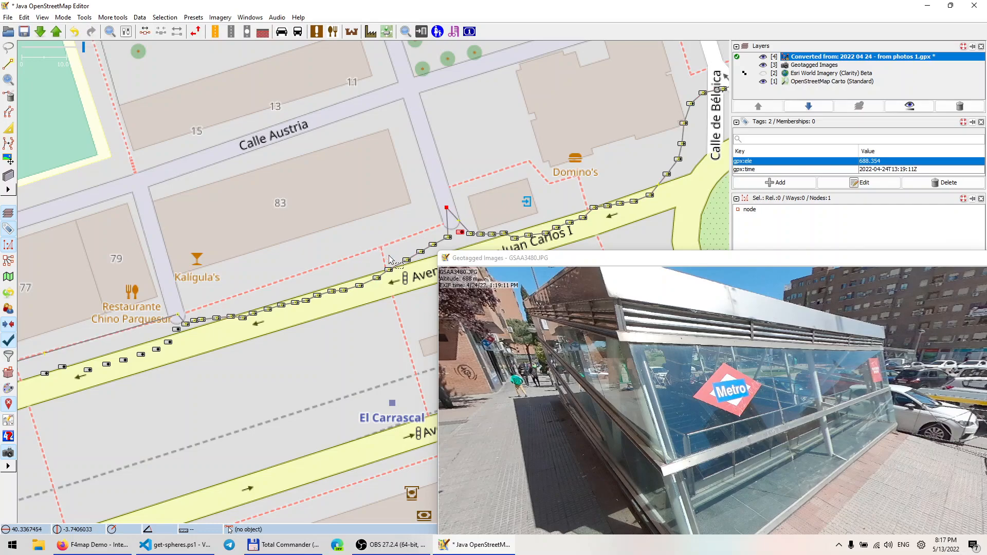
# Step: Reposition the photo viewer and go back to photo GSAA3477.JPG to check the approach to the metro entrance
pyautogui.moveTo(697, 263); pyautogui.dragTo(641, 150)
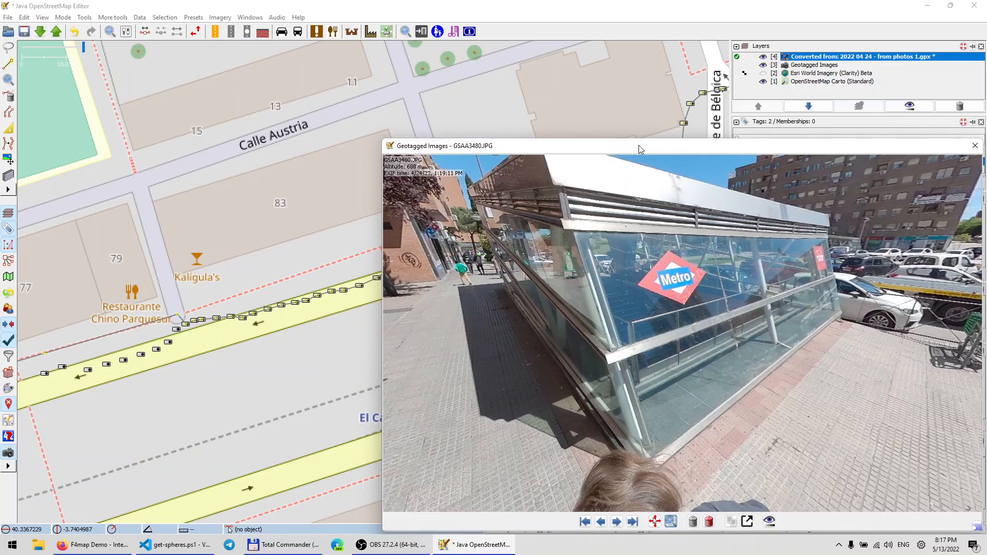
pyautogui.moveTo(286, 216); pyautogui.dragTo(109, 204)
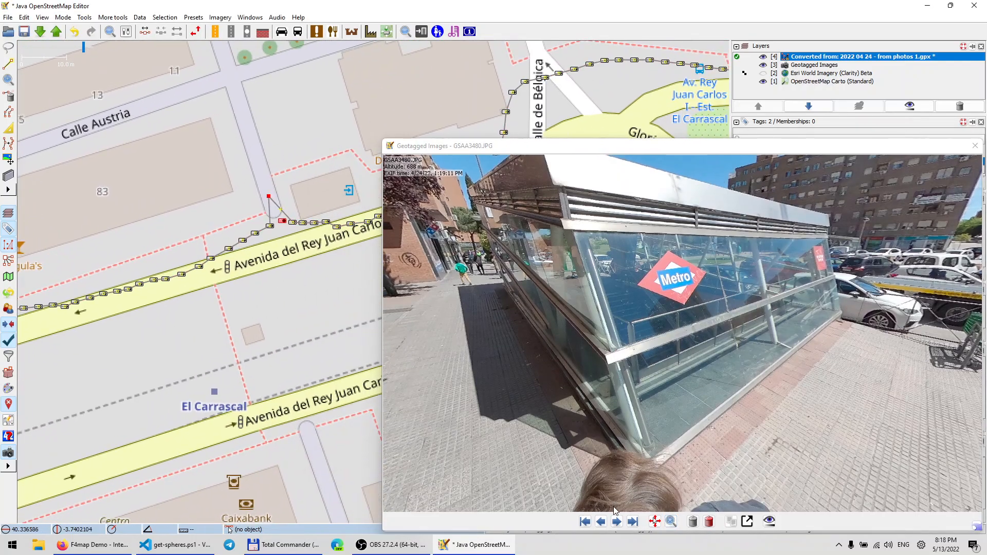
pyautogui.click(601, 522)
pyautogui.click(601, 522)
# Step: Delete the intermediate track nodes along the avenue in front of building 83, leading up to the metro entrance
pyautogui.moveTo(181, 226); pyautogui.dragTo(276, 272)
pyautogui.click(277, 273)
pyautogui.moveTo(220, 202); pyautogui.dragTo(276, 265)
pyautogui.press('Delete')
pyautogui.moveTo(103, 228); pyautogui.dragTo(207, 309)
pyautogui.press('Delete')
pyautogui.moveTo(156, 358); pyautogui.dragTo(412, 271)
pyautogui.moveTo(205, 316); pyautogui.dragTo(122, 342)
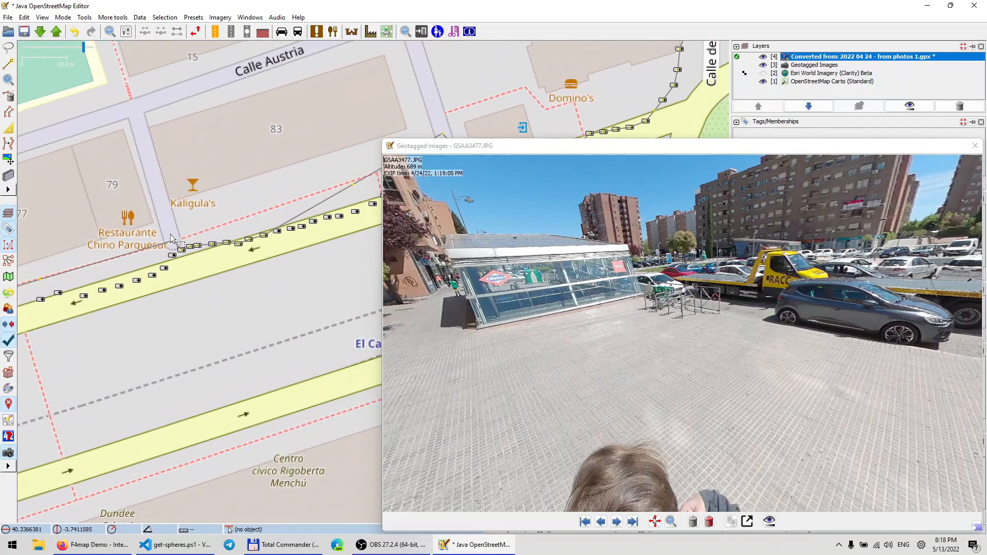
# Step: Adjust the node at the side street beside building 79 and delete the remaining nodes between it and the metro entrance
pyautogui.click(171, 238)
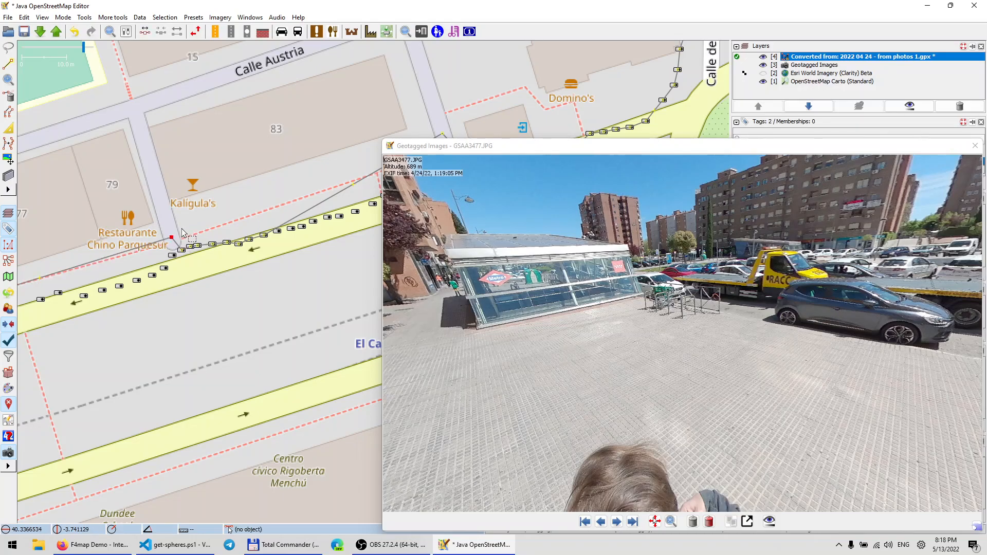
pyautogui.moveTo(167, 243); pyautogui.dragTo(236, 262)
pyautogui.click(520, 304)
pyautogui.moveTo(180, 275); pyautogui.dragTo(278, 215)
pyautogui.press('Delete')
# Step: Go through photos GSAA3478.JPG to GSAA3483.JPG to see which side of the metro entrance building they were taken on
pyautogui.moveTo(207, 150); pyautogui.dragTo(23, 217)
pyautogui.moveTo(168, 198); pyautogui.dragTo(369, 146)
pyautogui.moveTo(295, 109); pyautogui.dragTo(72, 193)
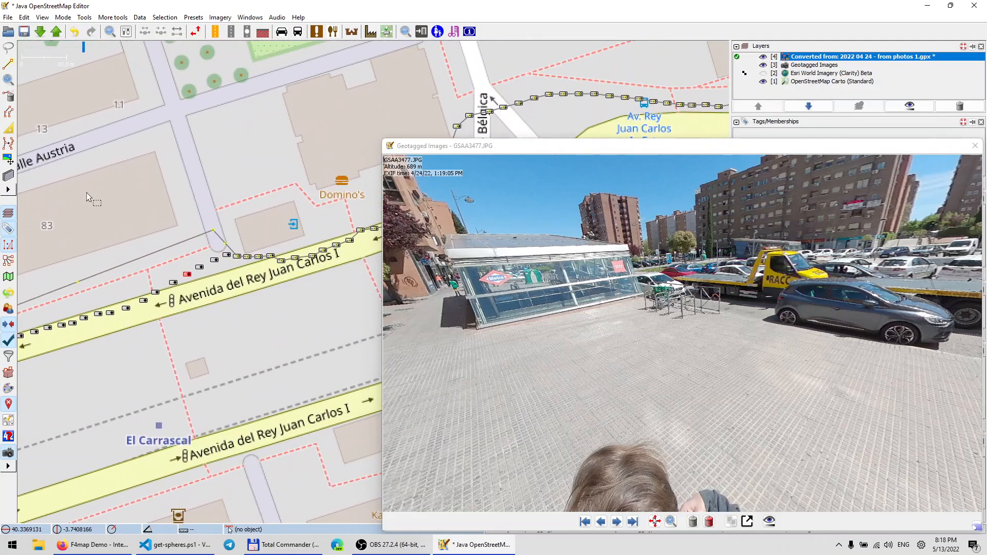
pyautogui.moveTo(273, 183); pyautogui.dragTo(165, 208)
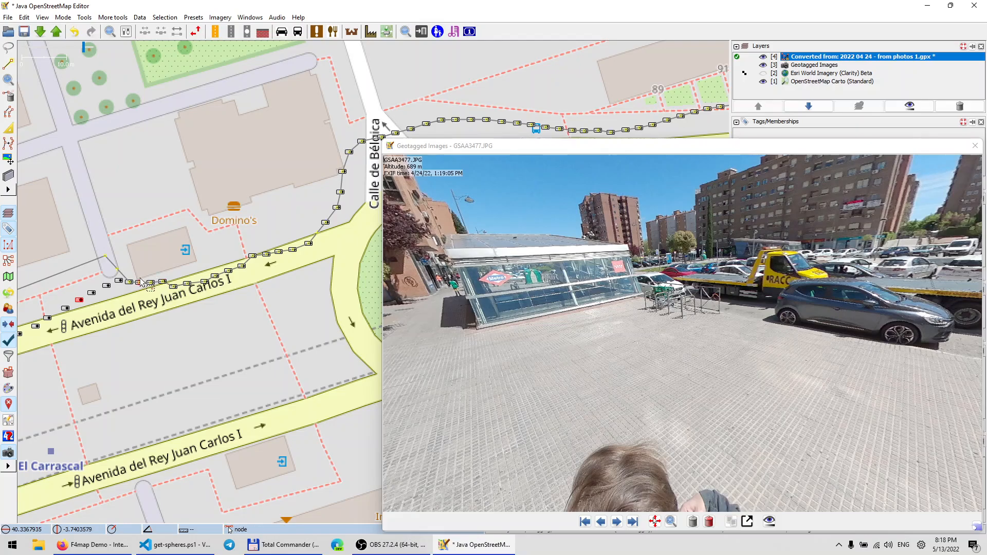
pyautogui.click(616, 521)
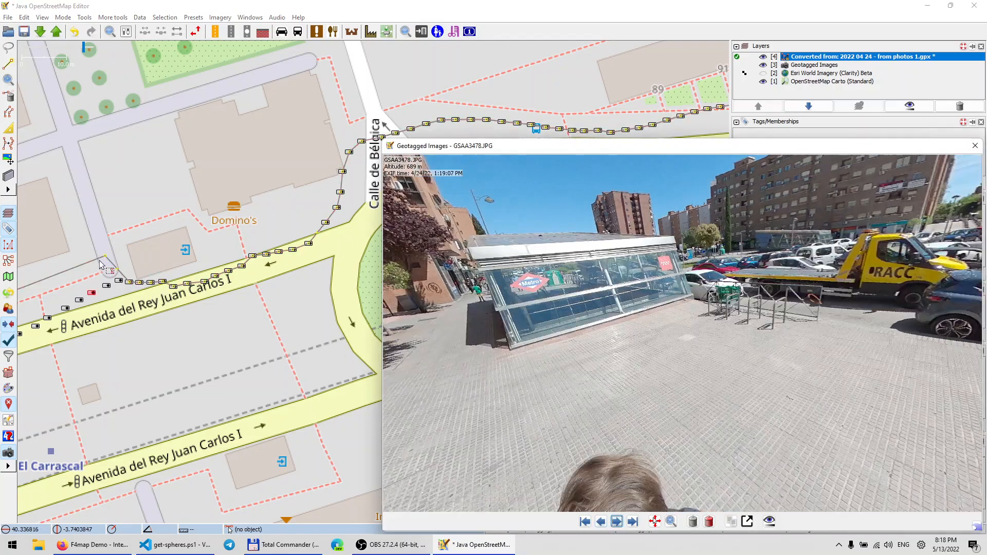
pyautogui.click(118, 283)
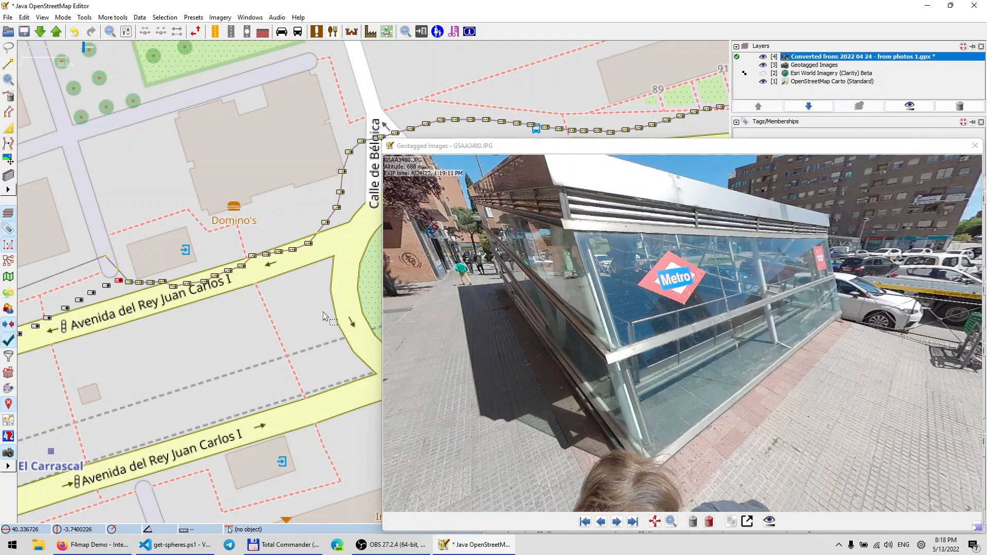
pyautogui.click(618, 525)
pyautogui.click(618, 525)
pyautogui.click(618, 524)
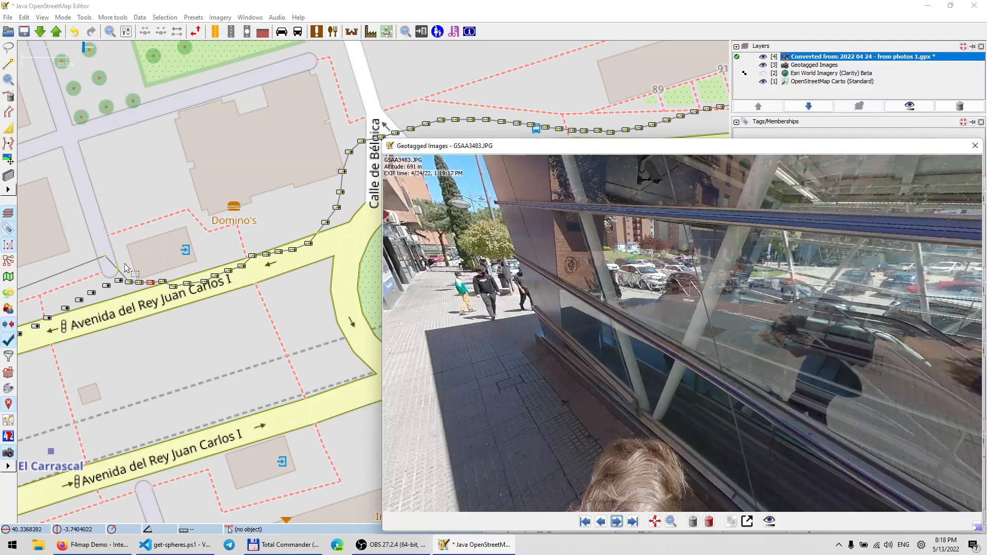
# Step: Move the three track nodes up to photo GSAA3483.JPG from the avenue to the Domino's side of the metro entrance building
pyautogui.moveTo(125, 267); pyautogui.dragTo(126, 235)
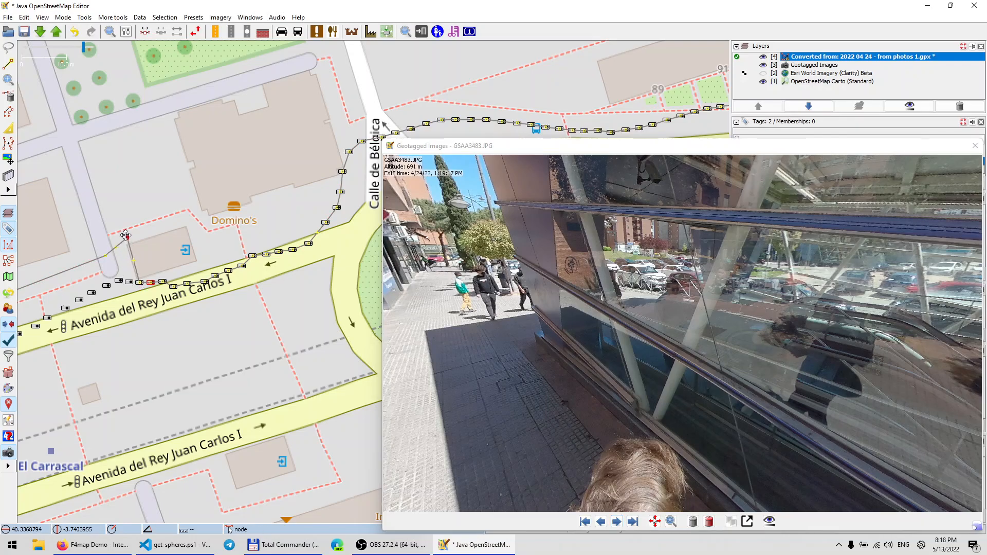
pyautogui.click(146, 283)
pyautogui.moveTo(147, 284); pyautogui.dragTo(153, 231)
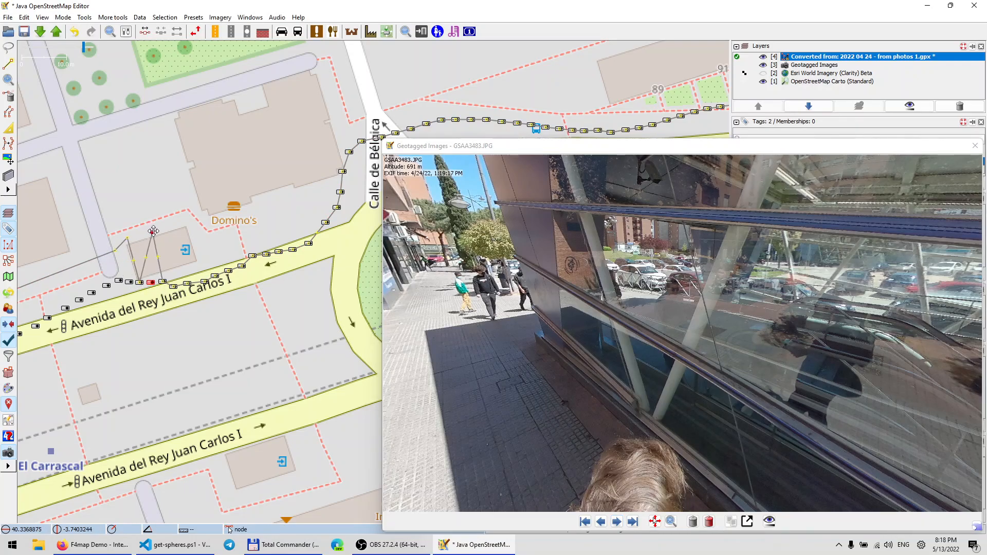
pyautogui.moveTo(139, 282); pyautogui.dragTo(147, 237)
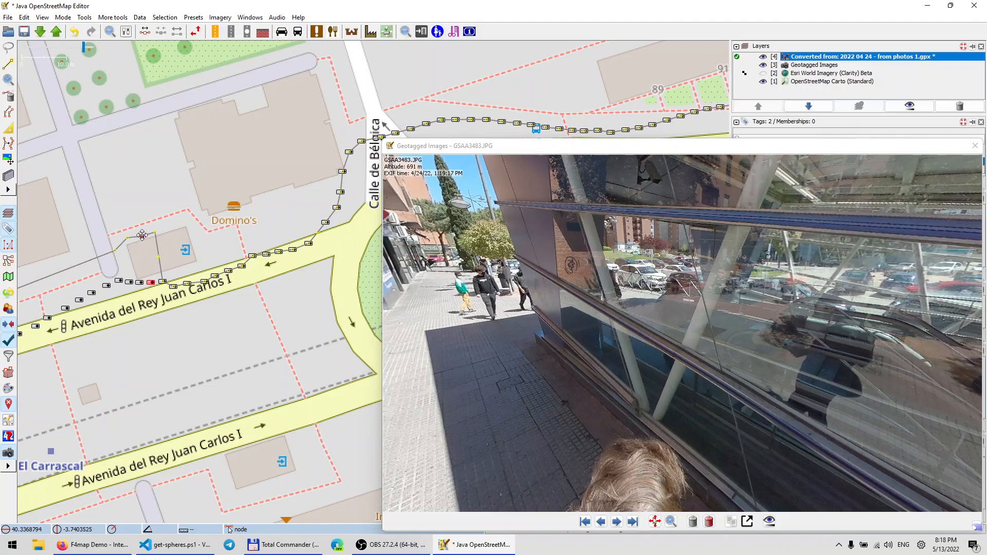
# Step: Show photo GSAA3485.JPG and move the next two track nodes from the avenue to the Domino's side of the metro entrance building
pyautogui.click(617, 522)
pyautogui.click(617, 522)
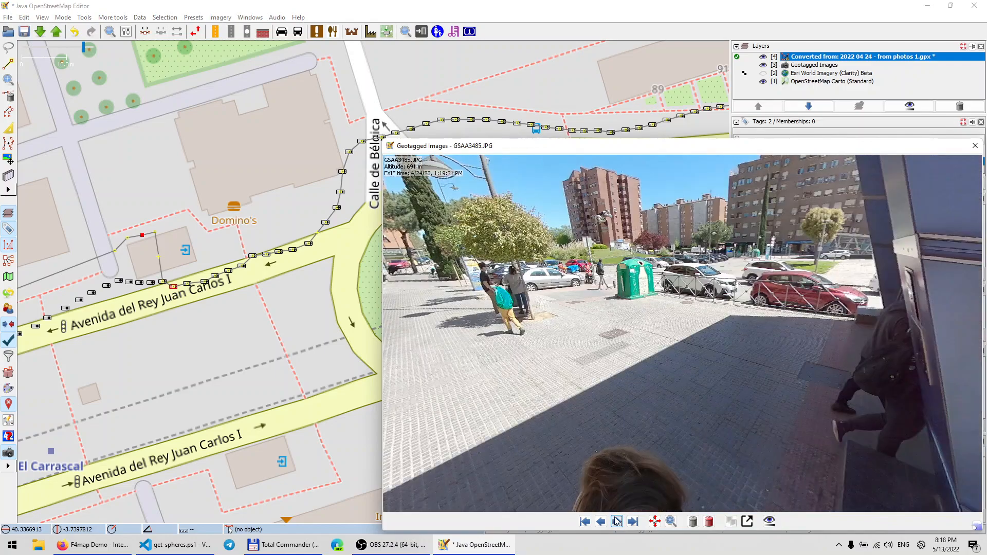
pyautogui.moveTo(175, 282); pyautogui.dragTo(186, 221)
pyautogui.moveTo(162, 281); pyautogui.dragTo(166, 228)
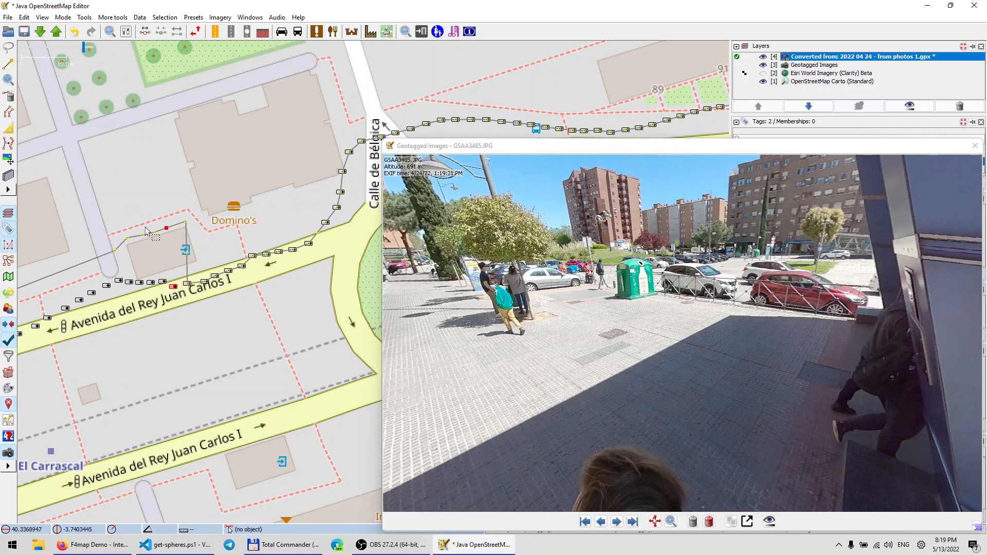
# Step: Consult photo GSAA3486 facing the Domino's corner and shift the track nodes north of the avenue down across the small building
pyautogui.click(128, 238)
pyautogui.click(188, 283)
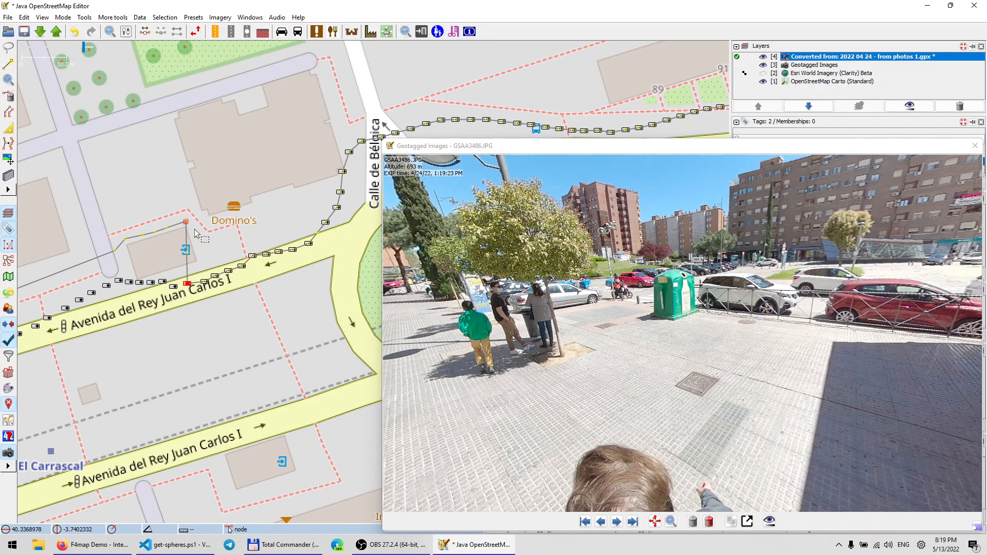
pyautogui.moveTo(750, 300); pyautogui.dragTo(728, 311)
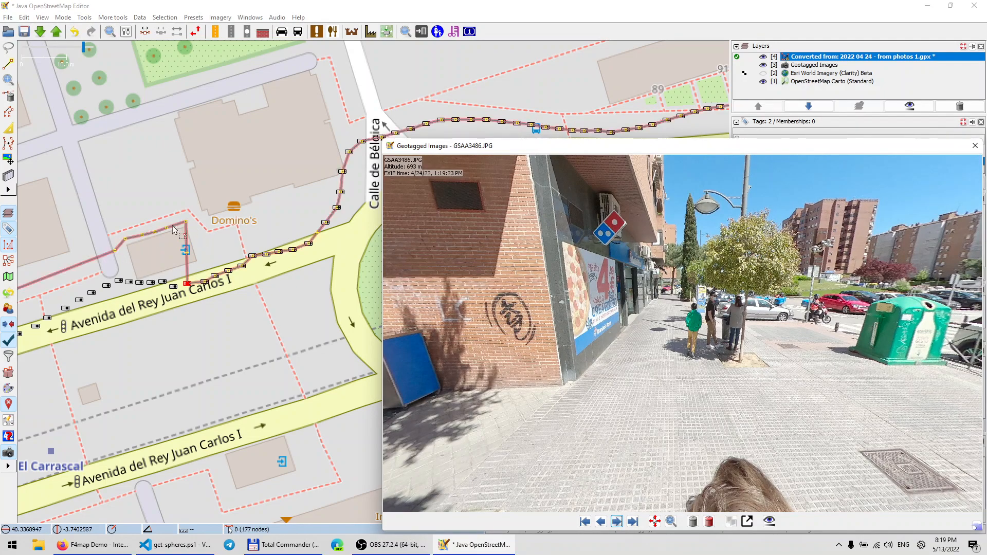
pyautogui.click(127, 245)
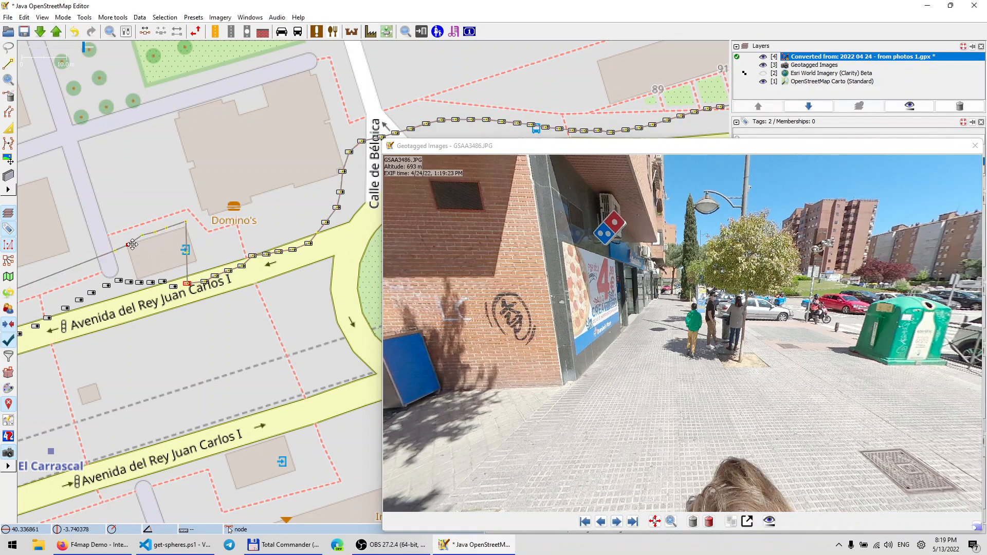
pyautogui.moveTo(134, 214); pyautogui.dragTo(191, 232)
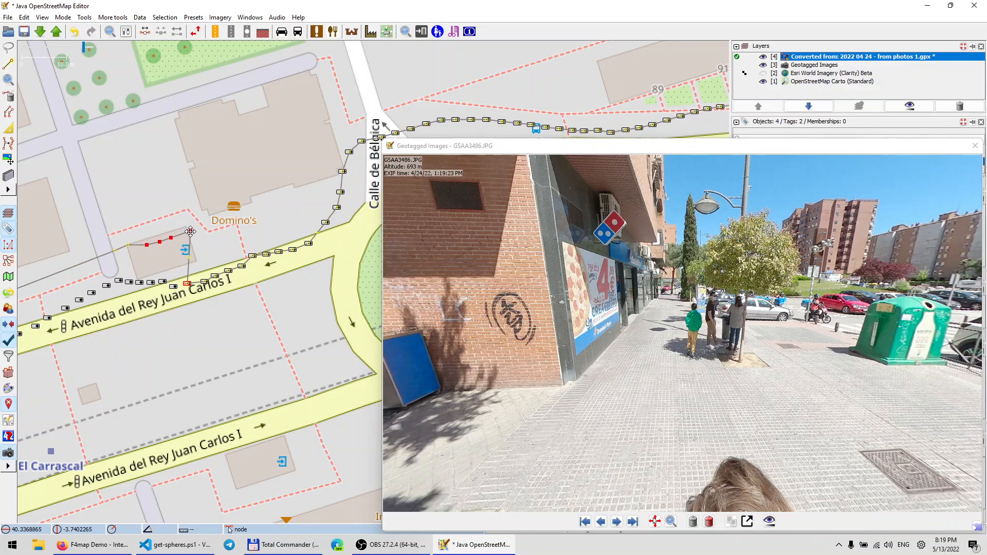
pyautogui.click(127, 248)
pyautogui.moveTo(125, 251); pyautogui.dragTo(121, 258)
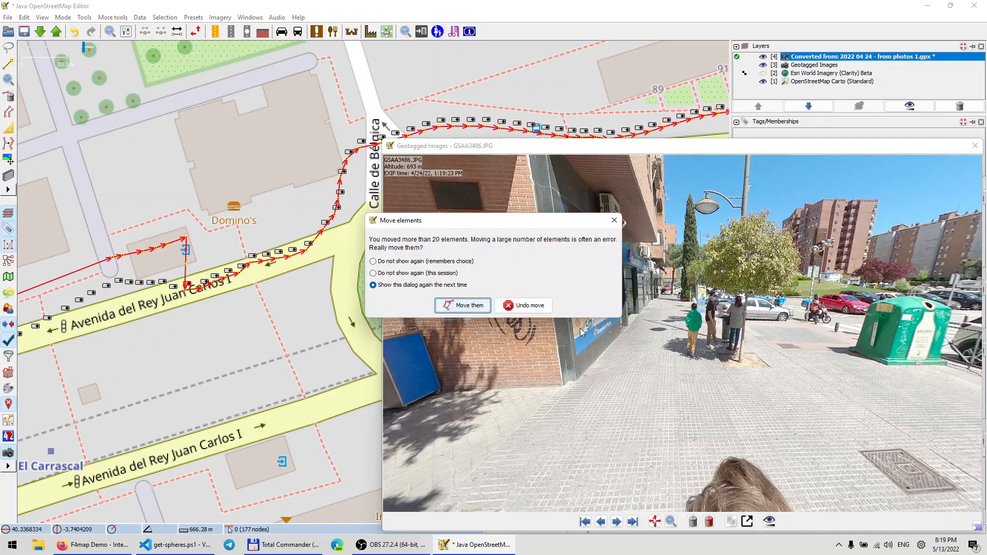
pyautogui.click(523, 306)
# Step: Move the track node just west of the small building eastward onto the building's western edge
pyautogui.click(115, 251)
pyautogui.moveTo(115, 251)
pyautogui.mouseDown()
pyautogui.moveTo(87, 265)
pyautogui.moveTo(125, 250)
pyautogui.mouseUp()
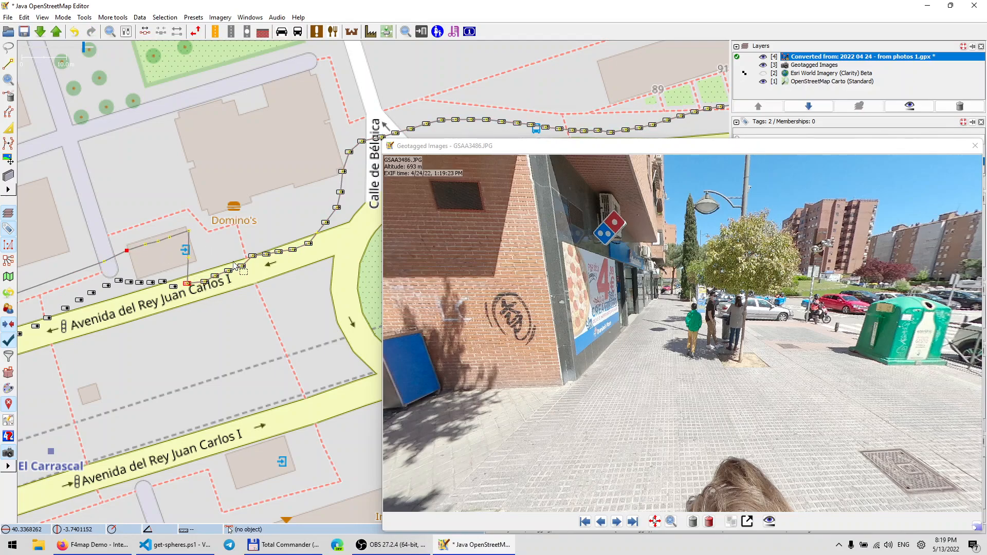
# Step: Step forward through the geotagged photos to GSAA3497 to examine the walking route past the shops
pyautogui.click(617, 521)
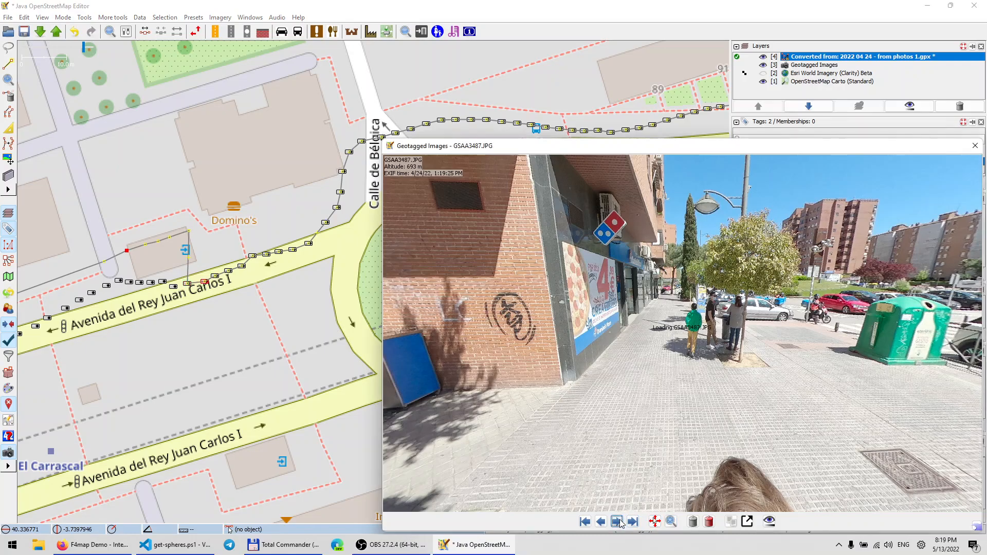
pyautogui.click(617, 522)
pyautogui.click(617, 522)
pyautogui.click(617, 521)
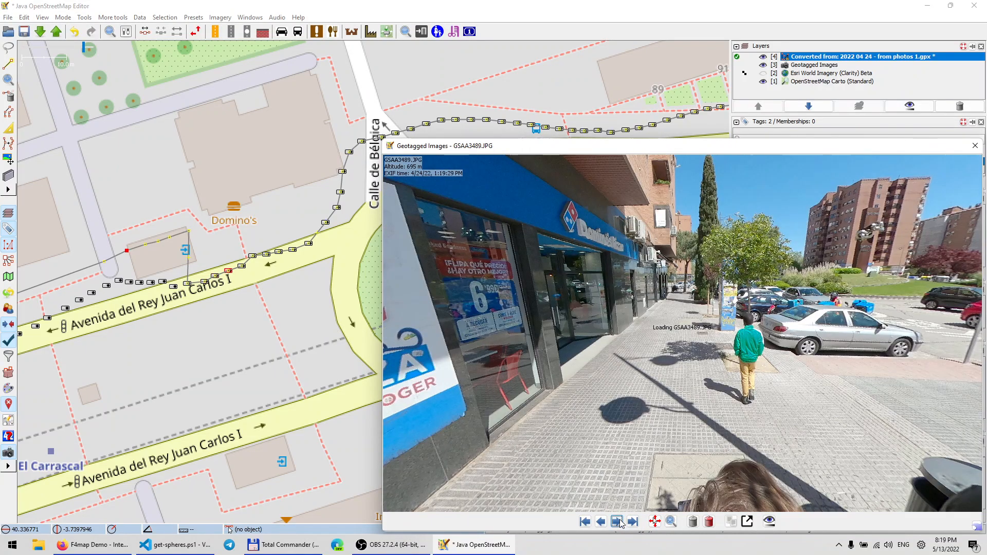
pyautogui.click(617, 522)
pyautogui.click(618, 522)
pyautogui.click(618, 522)
pyautogui.click(618, 522)
pyautogui.click(617, 521)
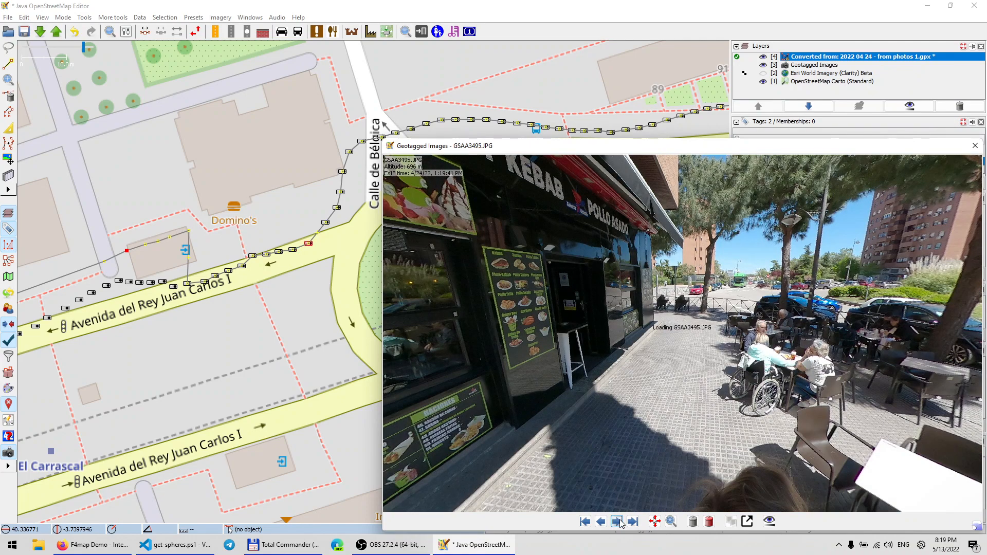
pyautogui.click(617, 522)
pyautogui.click(620, 521)
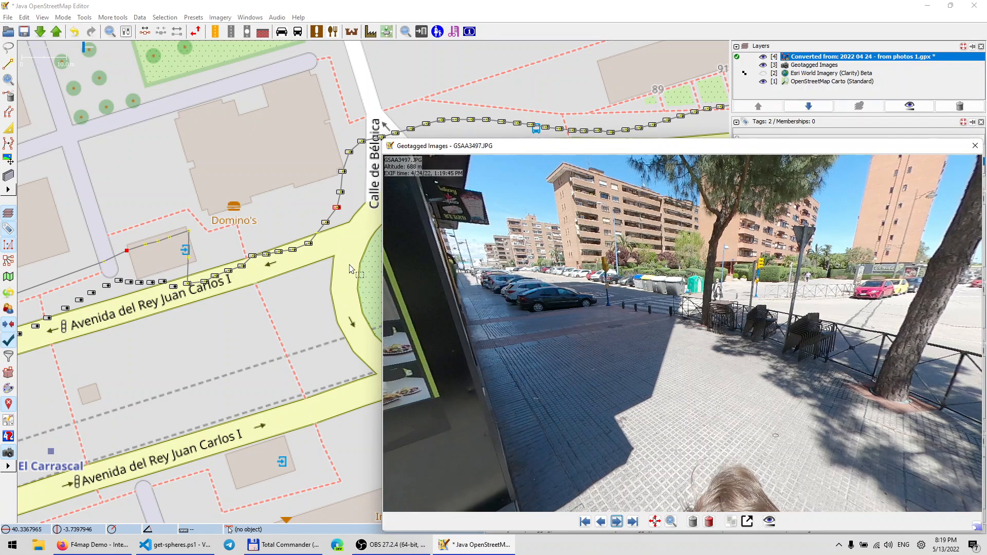
# Step: Move the track node of photo GSAA3497 to the Domino's building's southeast corner and delete the stray nodes along Avenida del Rey Juan Carlos I
pyautogui.moveTo(283, 150)
pyautogui.mouseDown()
pyautogui.moveTo(225, 180)
pyautogui.moveTo(302, 228)
pyautogui.moveTo(283, 197)
pyautogui.moveTo(283, 133)
pyautogui.mouseUp()
pyautogui.moveTo(281, 238); pyautogui.dragTo(293, 208)
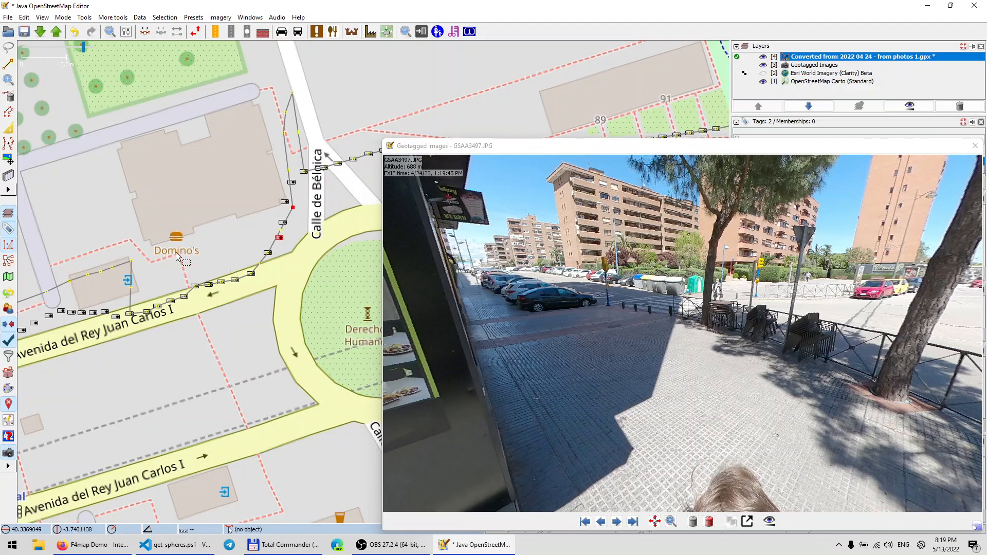
pyautogui.moveTo(140, 330); pyautogui.dragTo(303, 231)
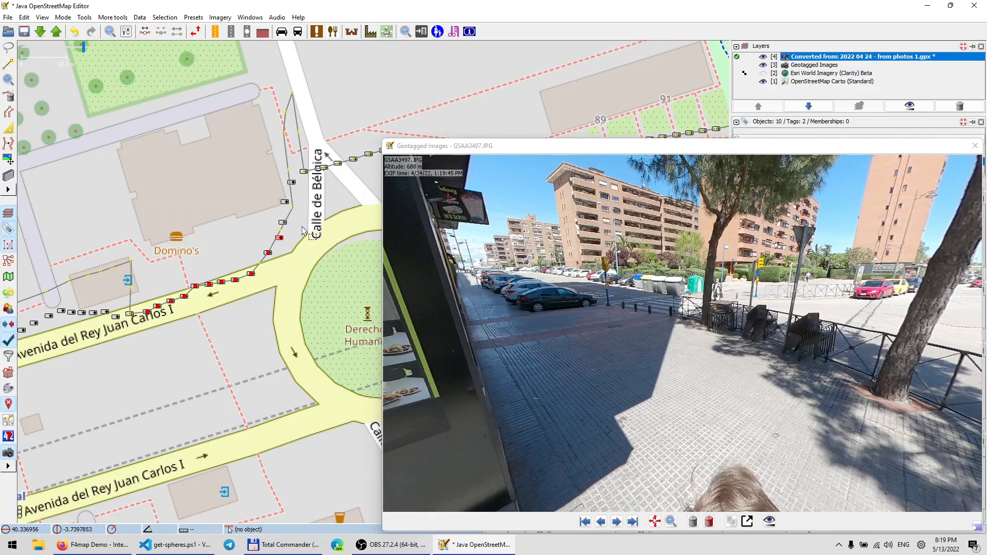
pyautogui.click(167, 332)
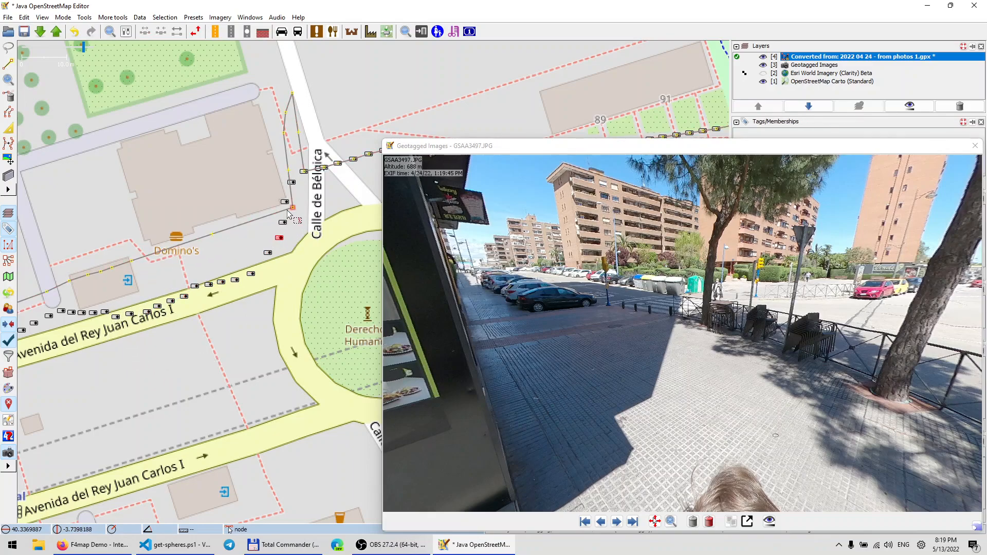
pyautogui.click(131, 262)
pyautogui.click(293, 208)
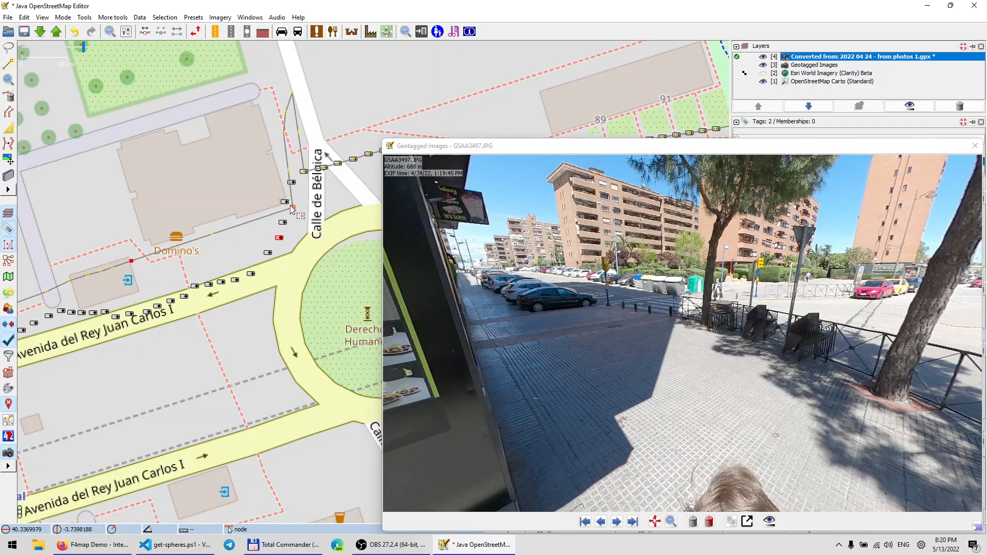
# Step: Using photo GSAA3500 as reference, pull the northern track node south beside Calle de Bélgica and delete the two stray nodes near it
pyautogui.moveTo(309, 207); pyautogui.dragTo(285, 308)
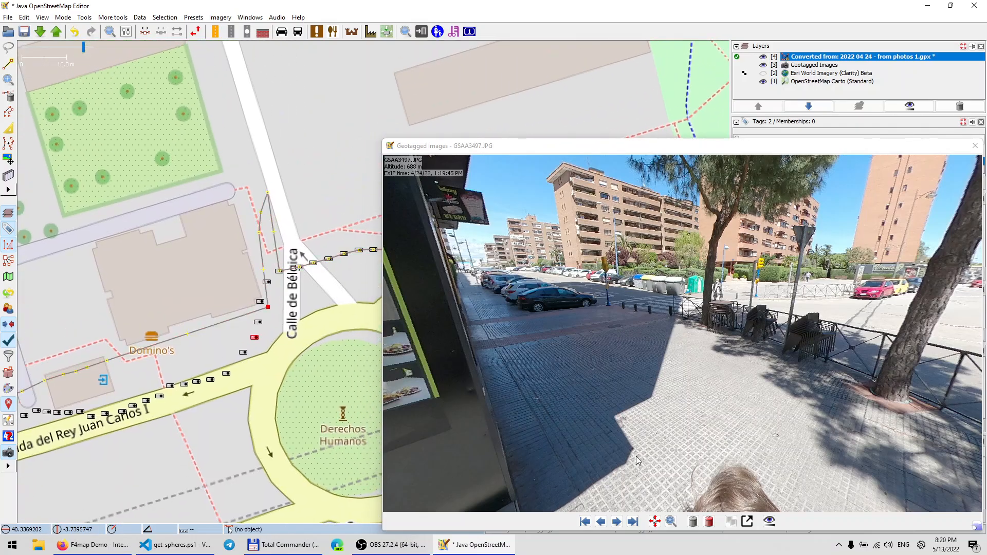
pyautogui.click(618, 522)
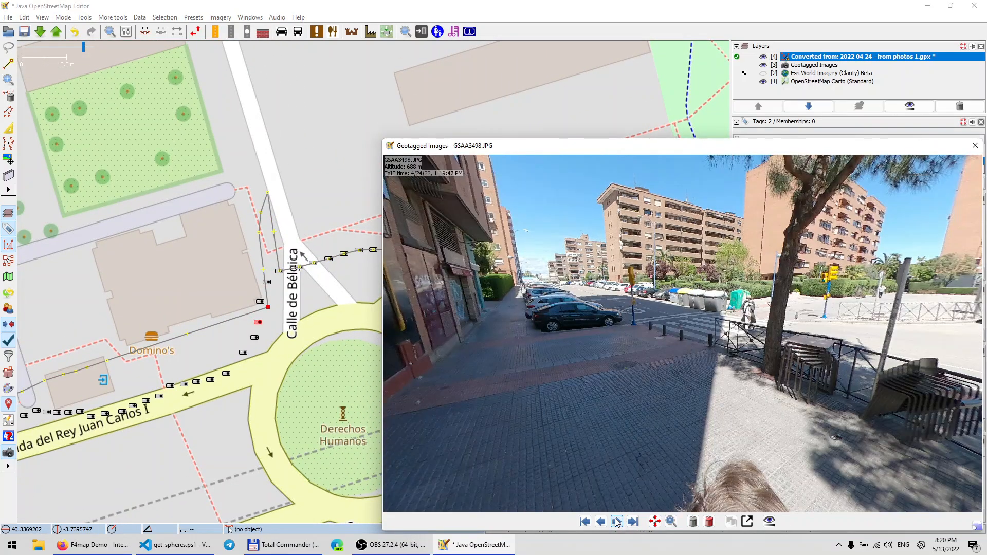
pyautogui.click(617, 521)
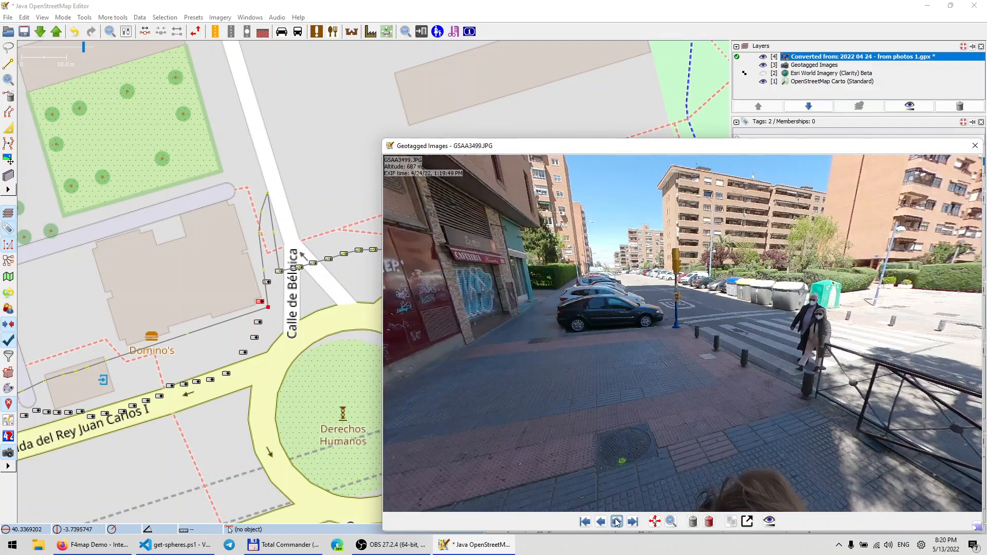
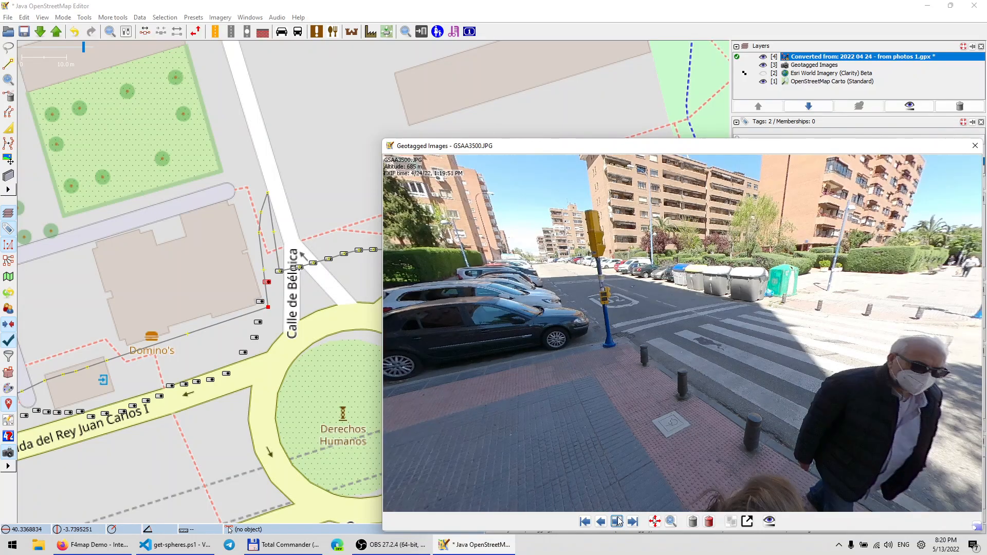
pyautogui.moveTo(267, 194); pyautogui.dragTo(270, 254)
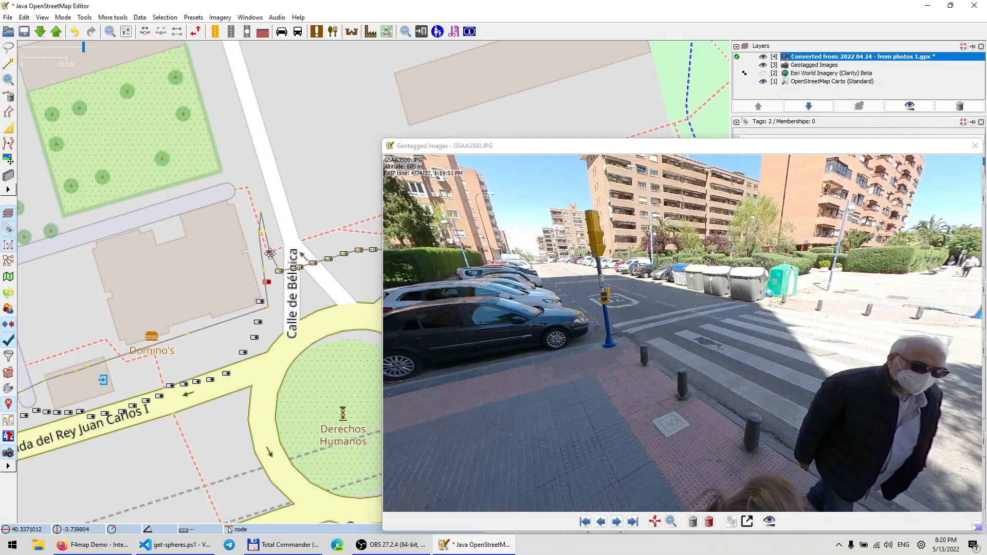
pyautogui.moveTo(238, 204); pyautogui.dragTo(278, 236)
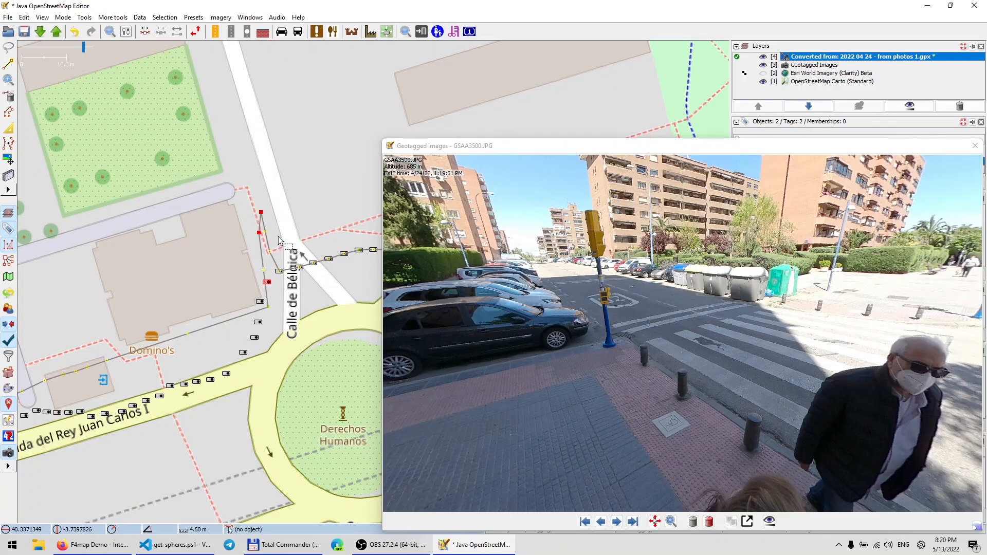
pyautogui.press('Delete')
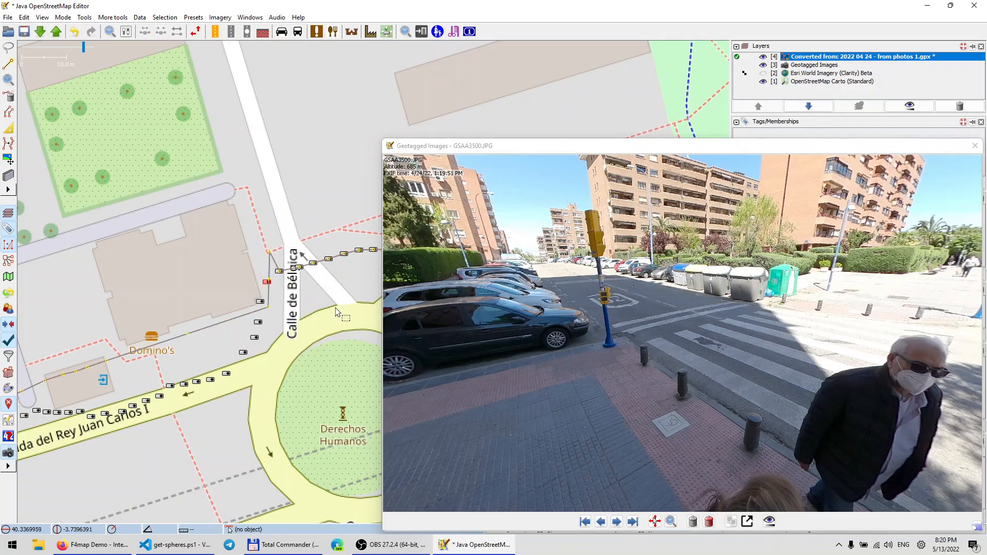
# Step: Show the Esri World Imagery (Clarity) Beta layer and hide OpenStreetMap Carto, with the Calle de Bélgica crossing in close view
pyautogui.moveTo(334, 304); pyautogui.dragTo(262, 331)
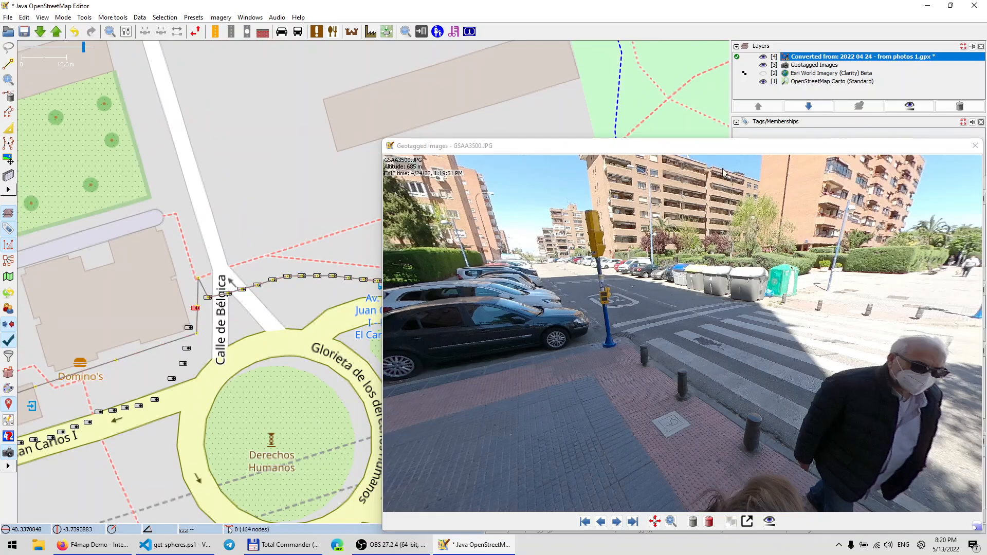
pyautogui.click(766, 75)
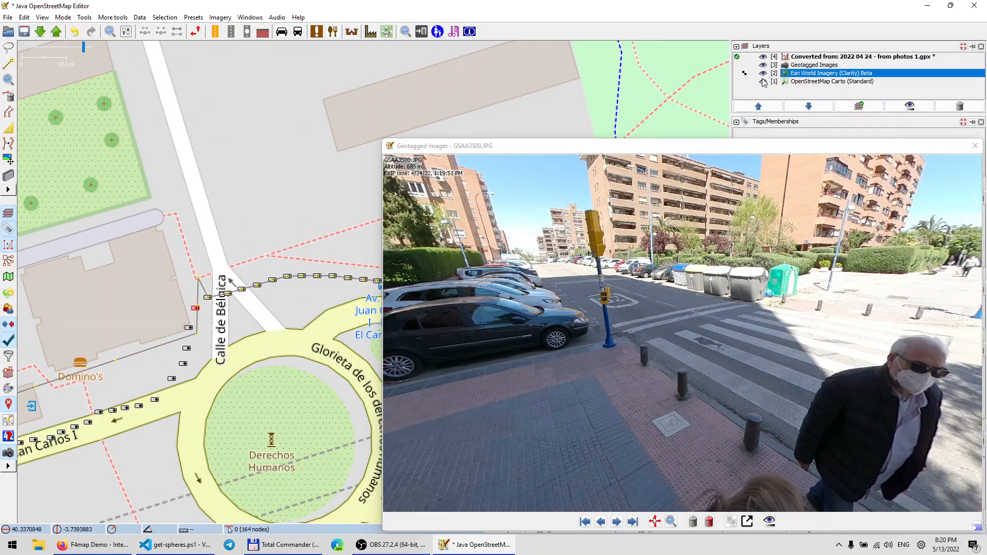
pyautogui.click(763, 81)
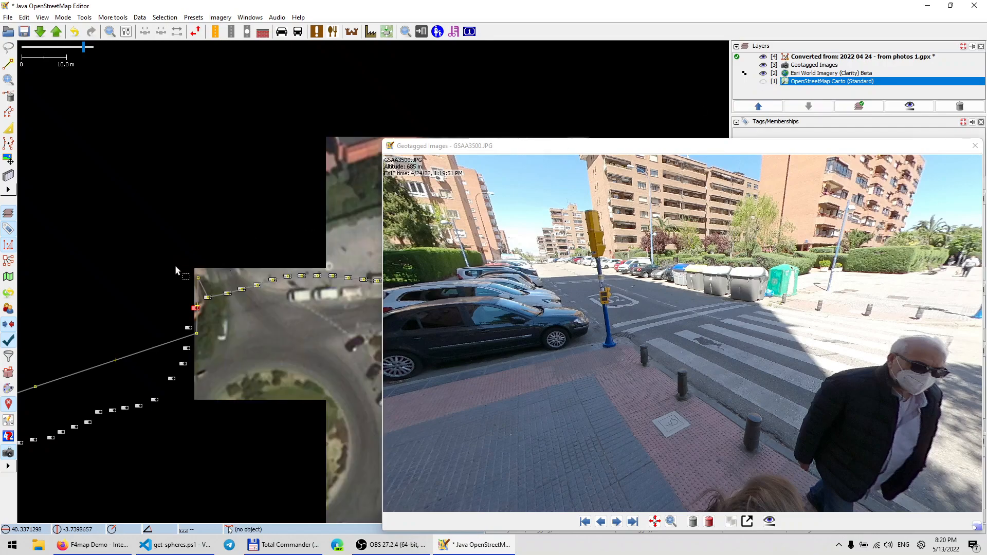
pyautogui.scroll(2, 177, 268)
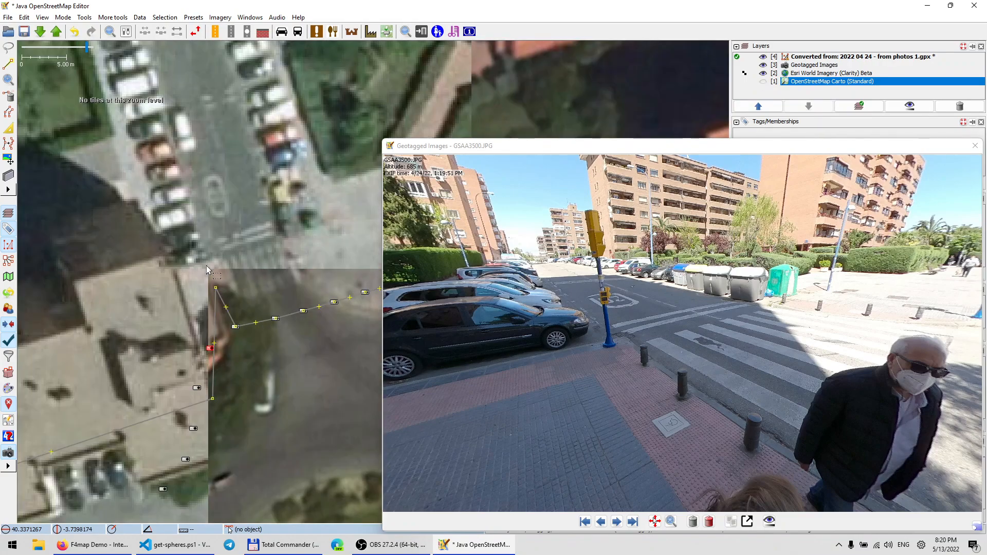
pyautogui.moveTo(244, 447); pyautogui.dragTo(155, 424)
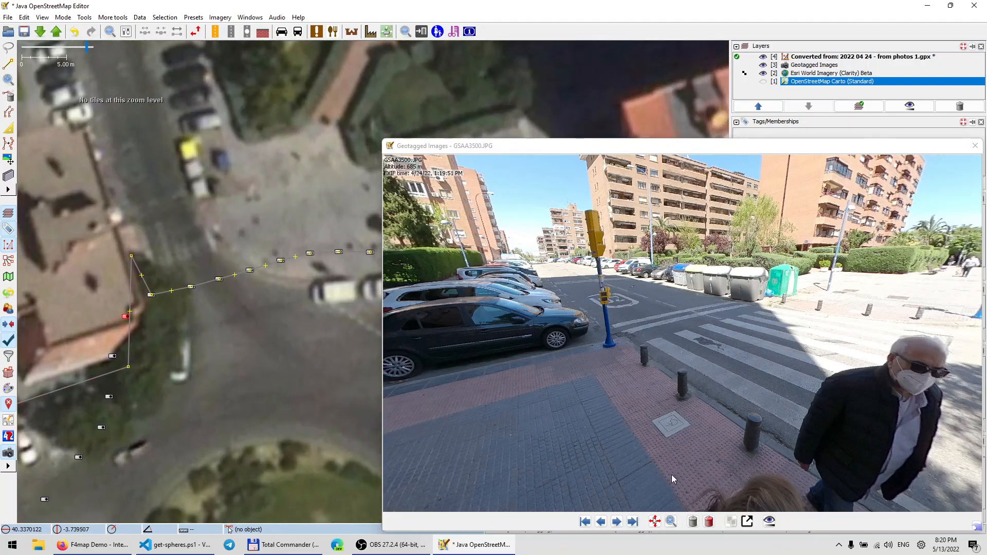
# Step: Move the track node of photo GSAA3501 north toward the zebra crossing and select the three nodes following it in the roadway
pyautogui.click(619, 521)
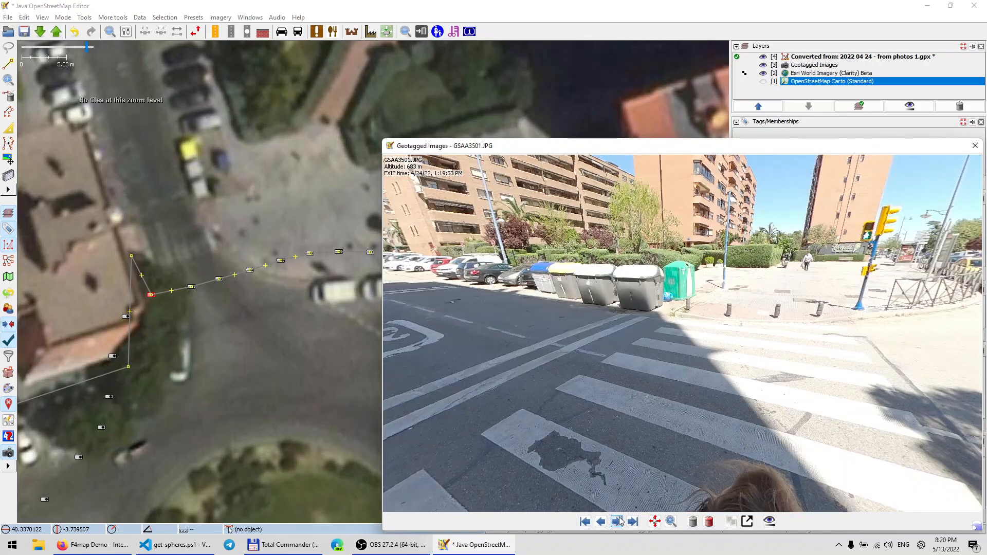
pyautogui.moveTo(151, 295); pyautogui.dragTo(149, 251)
pyautogui.moveTo(202, 336); pyautogui.dragTo(256, 251)
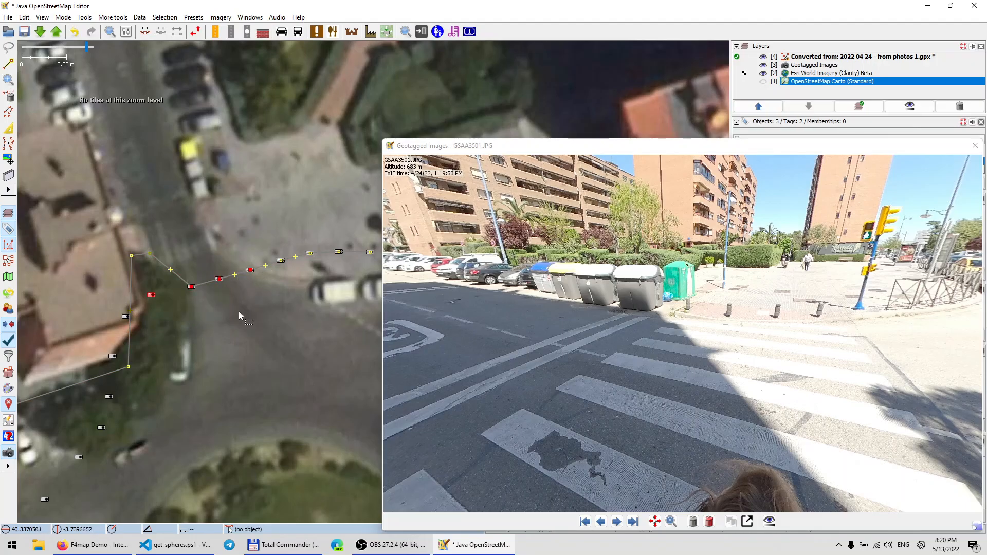
# Step: Step forward through the photos to GSAA3507 to examine where the route crosses the street and continues along the pavement
pyautogui.scroll(-1, 239, 310)
pyautogui.moveTo(290, 334); pyautogui.dragTo(156, 364)
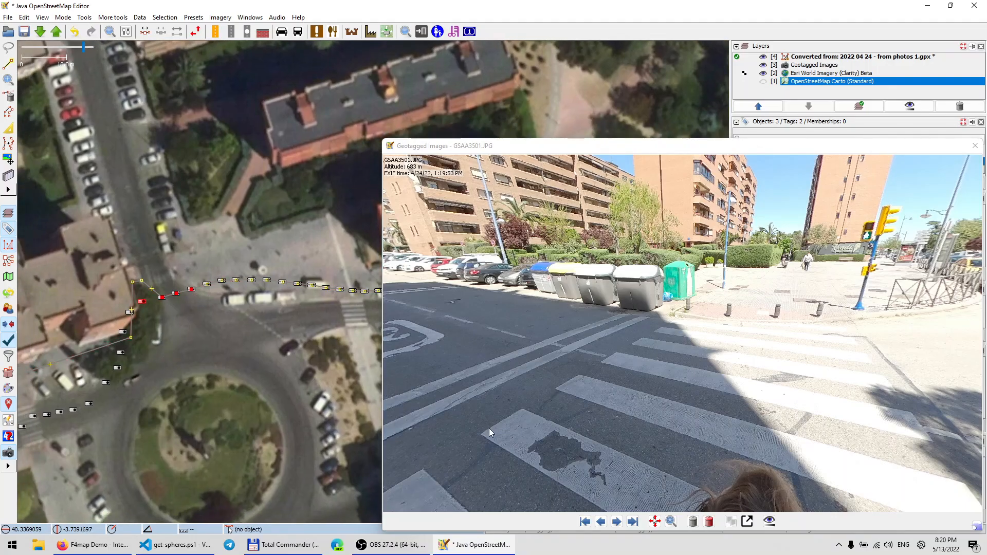
pyautogui.click(617, 521)
pyautogui.click(617, 521)
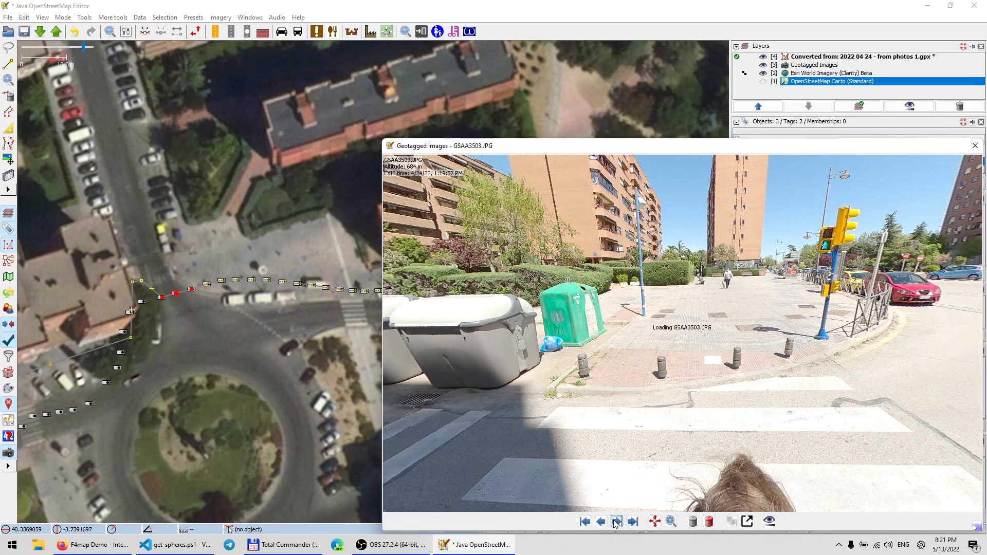
pyautogui.click(617, 521)
pyautogui.click(617, 521)
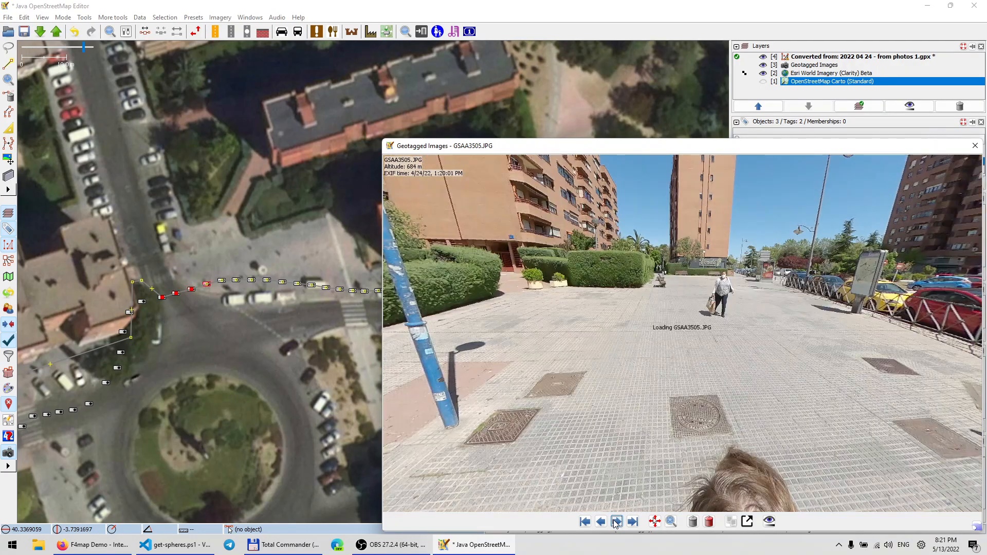
pyautogui.click(616, 521)
pyautogui.click(617, 522)
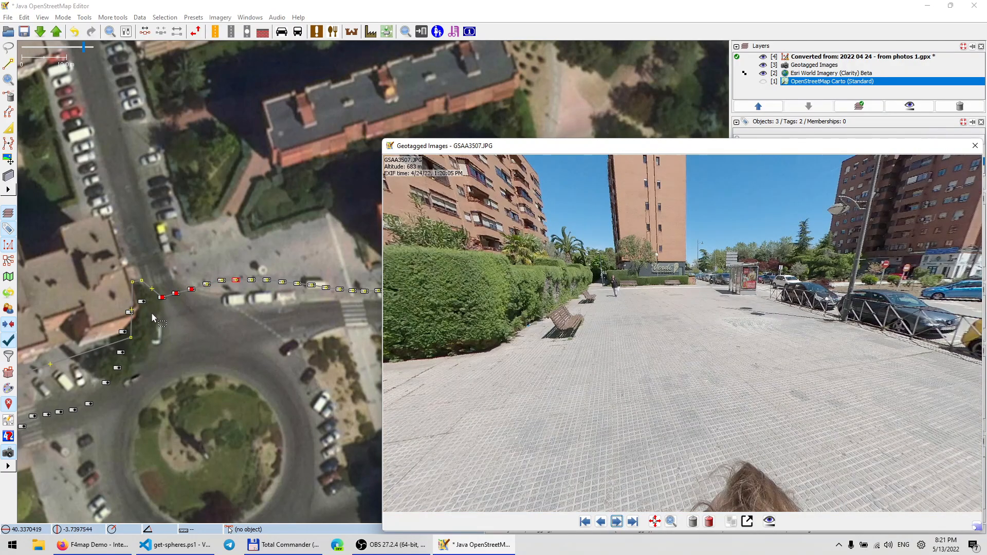
# Step: Reroute the track across Calle de Bélgica to the eastern pavement by removing the three selected roadway nodes and repositioning the adjoining nodes
pyautogui.click(142, 281)
pyautogui.moveTo(142, 281)
pyautogui.mouseDown()
pyautogui.moveTo(145, 296)
pyautogui.moveTo(199, 310)
pyautogui.moveTo(188, 281)
pyautogui.moveTo(204, 278)
pyautogui.mouseUp()
pyautogui.click(206, 325)
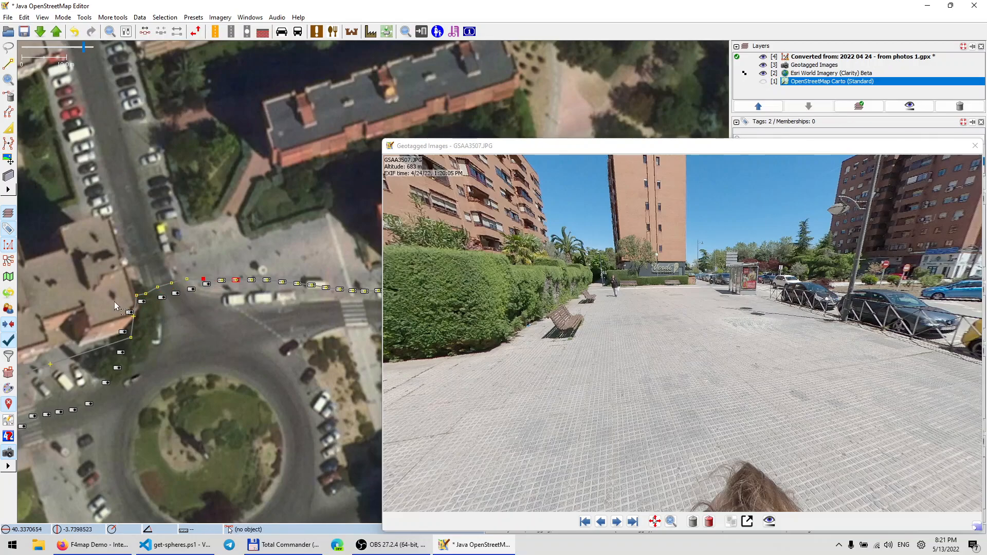
pyautogui.click(158, 286)
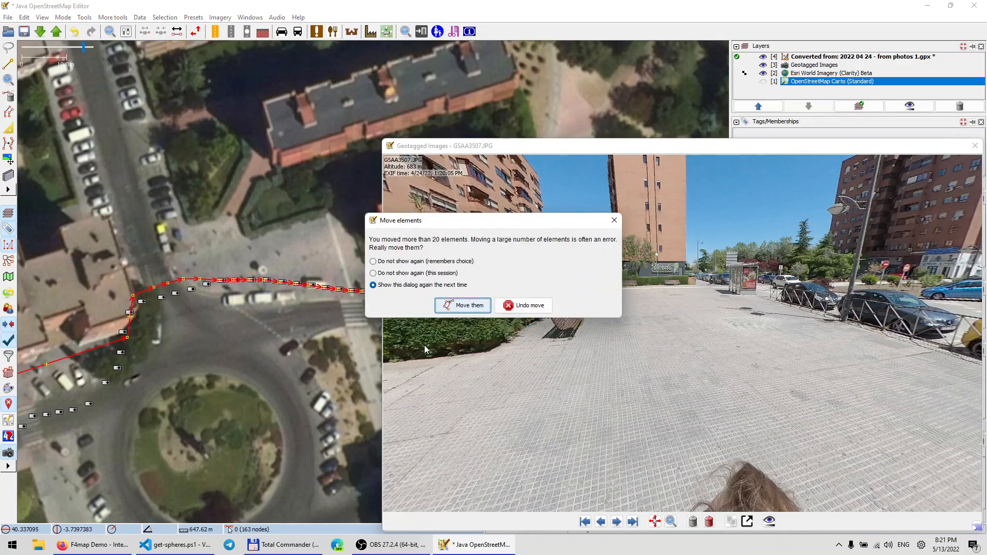
pyautogui.click(525, 306)
pyautogui.moveTo(257, 353); pyautogui.dragTo(87, 362)
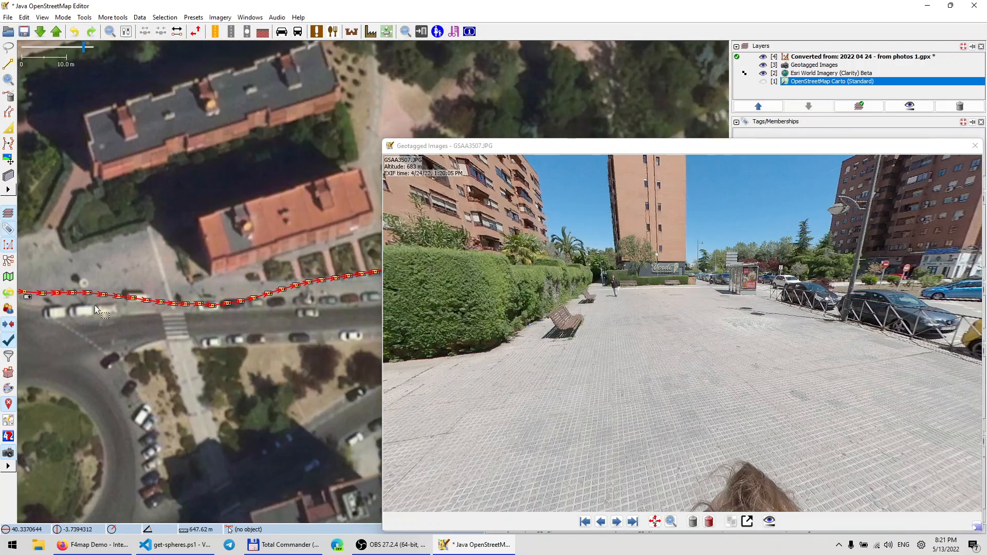
# Step: Examine photos GSAA3515, GSAA3518 and GSAA3530 in all directions to see where the route runs along the pavement past the shops
pyautogui.click(174, 304)
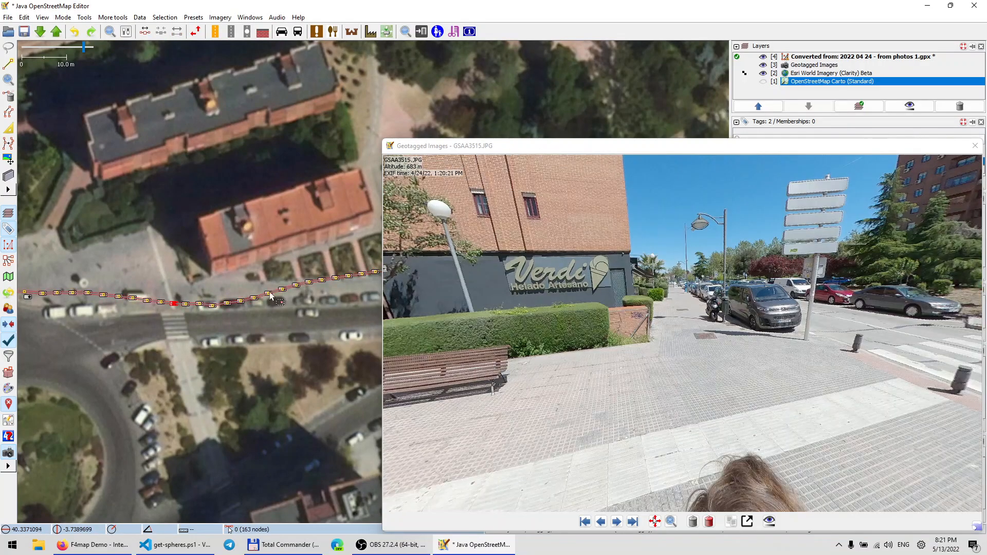
pyautogui.click(213, 306)
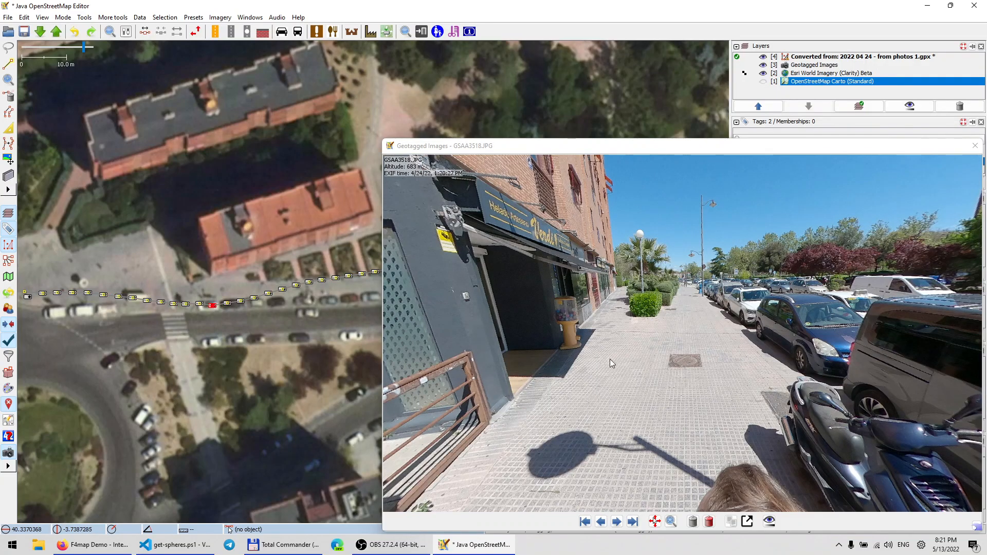
pyautogui.moveTo(548, 341); pyautogui.dragTo(869, 419)
pyautogui.moveTo(655, 326); pyautogui.dragTo(754, 374)
pyautogui.moveTo(721, 321); pyautogui.dragTo(679, 288)
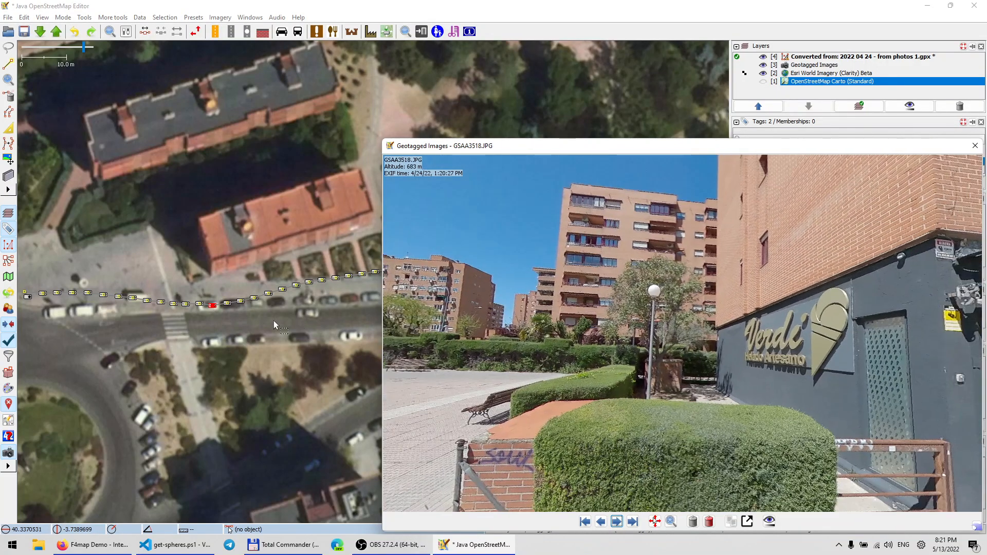
pyautogui.moveTo(271, 381); pyautogui.dragTo(159, 378)
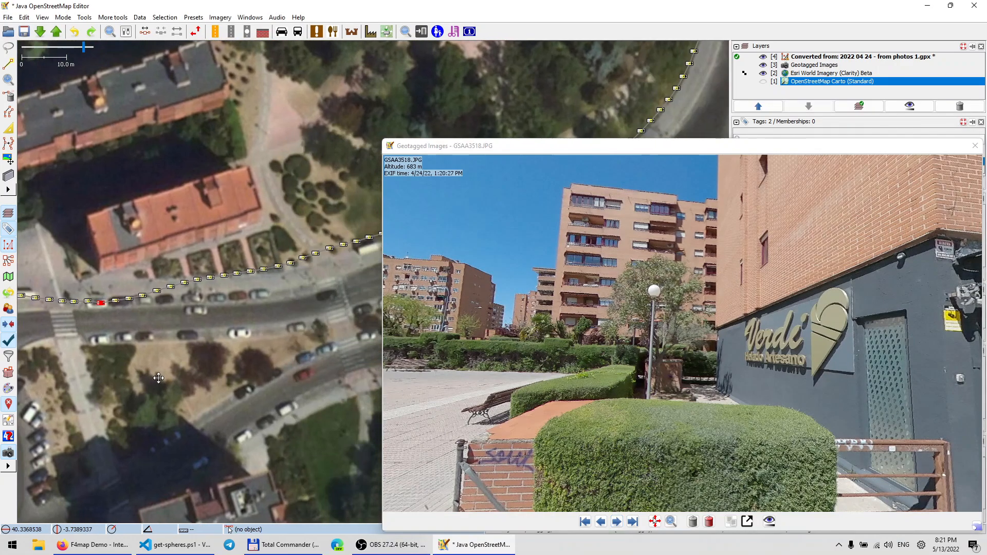
pyautogui.click(264, 270)
pyautogui.moveTo(532, 373)
pyautogui.mouseDown()
pyautogui.moveTo(592, 259)
pyautogui.moveTo(565, 243)
pyautogui.moveTo(428, 310)
pyautogui.moveTo(361, 261)
pyautogui.mouseUp()
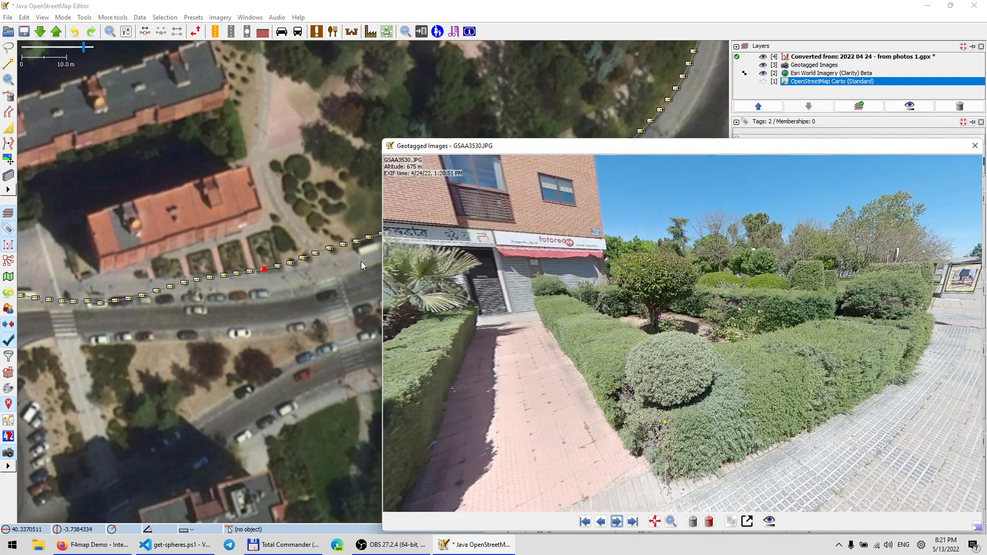
pyautogui.moveTo(465, 267); pyautogui.dragTo(484, 271)
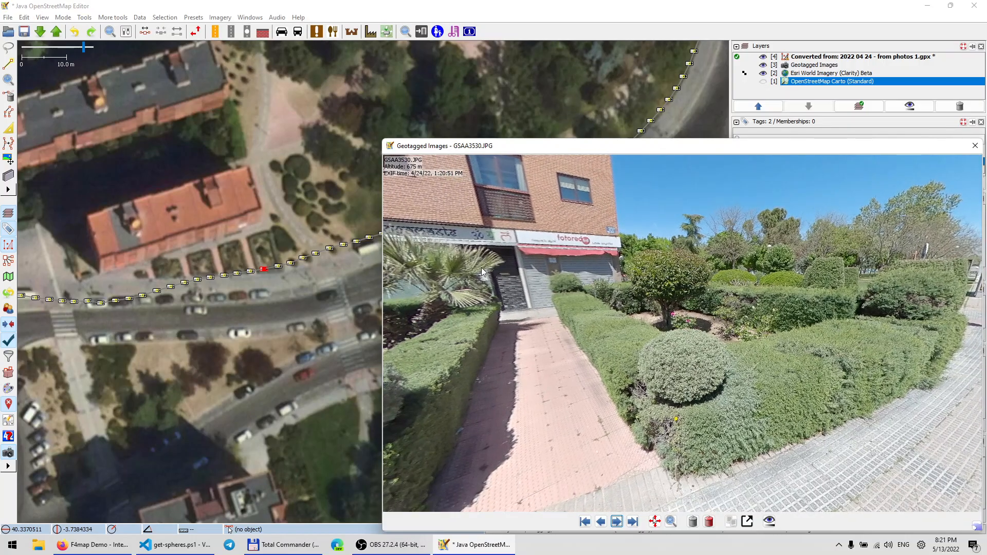
# Step: Examine photos GSAA3520 to GSAA3524 to judge the walker's distance from the building, hedges and parked cars
pyautogui.click(143, 297)
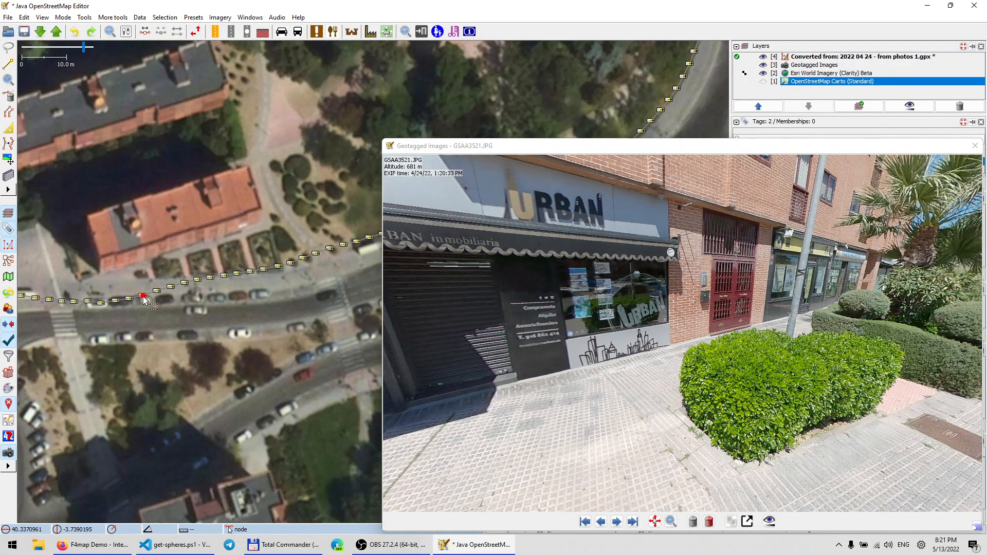
pyautogui.moveTo(818, 418); pyautogui.dragTo(485, 331)
pyautogui.click(617, 522)
pyautogui.click(617, 521)
pyautogui.click(617, 521)
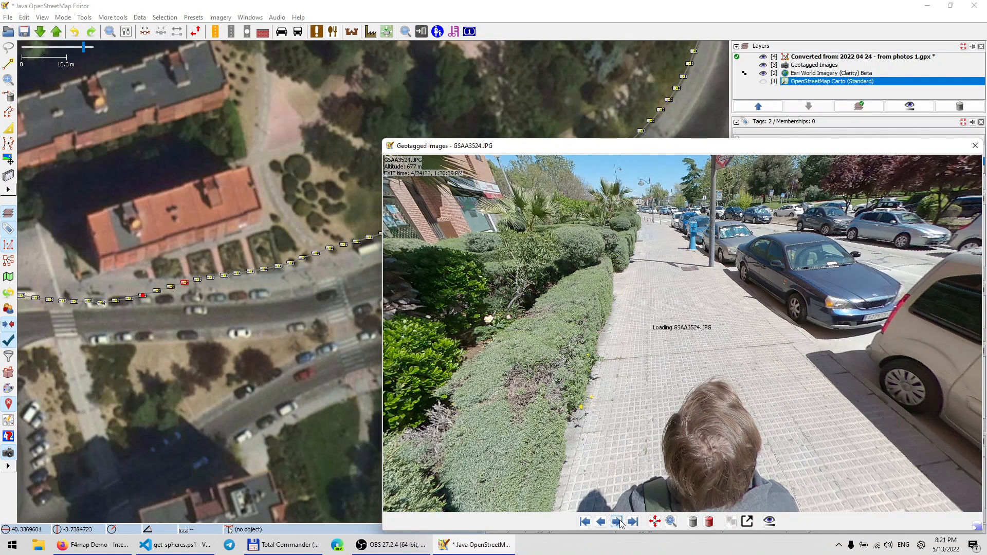
pyautogui.click(144, 296)
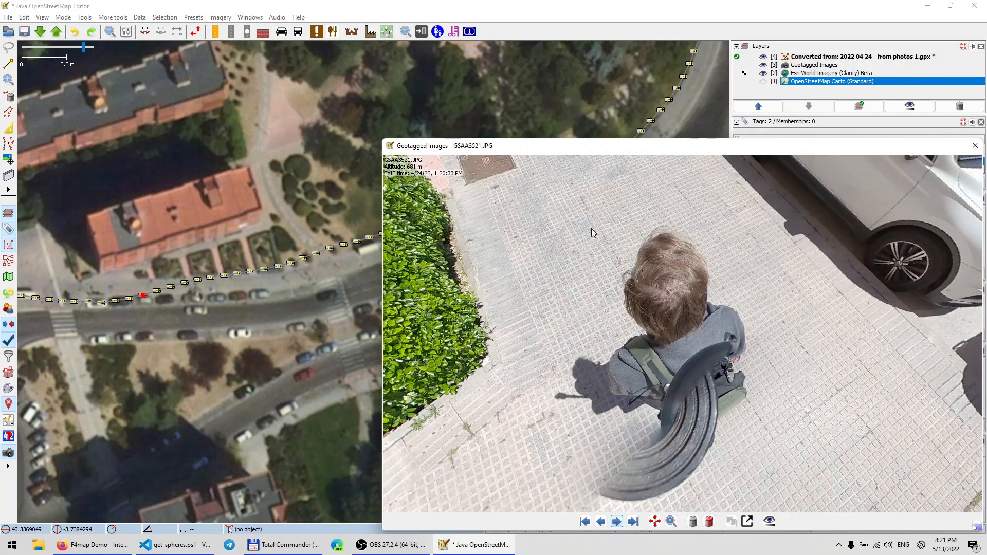
pyautogui.moveTo(591, 228); pyautogui.dragTo(639, 276)
pyautogui.click(129, 299)
pyautogui.moveTo(704, 365); pyautogui.dragTo(754, 465)
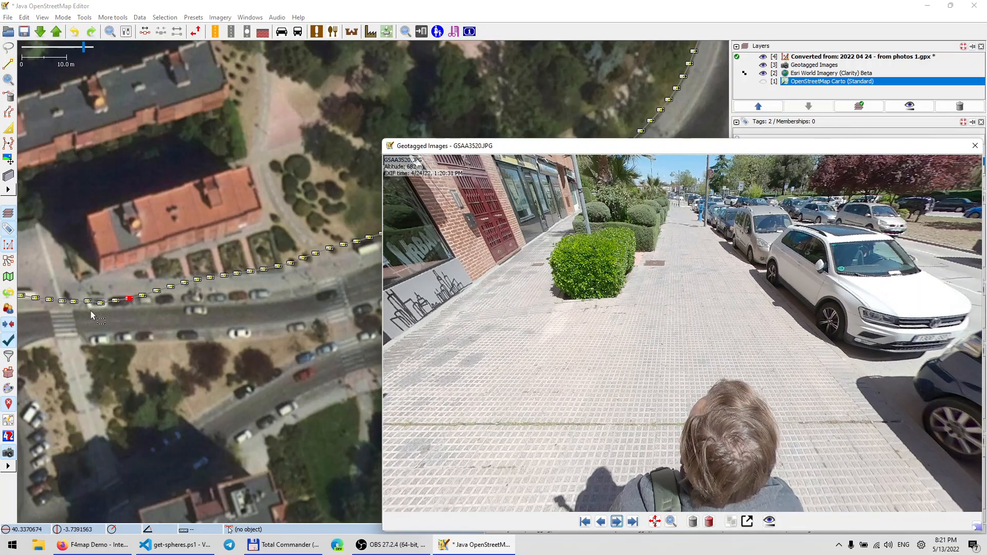
# Step: Move the track nodes east of the zebra crossing north from the parked cars onto the pavement beside the red-roofed building
pyautogui.scroll(2, 91, 311)
pyautogui.moveTo(145, 312); pyautogui.dragTo(182, 281)
pyautogui.click(215, 299)
pyautogui.click(208, 286)
pyautogui.moveTo(236, 284); pyautogui.dragTo(263, 259)
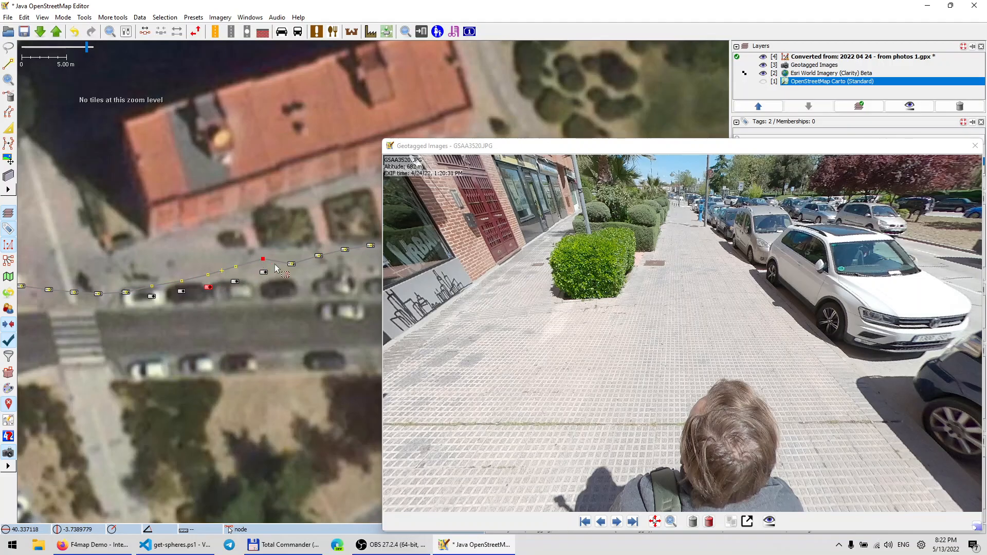
# Step: Adjust the track nodes near photos GSAA3529 and GSAA3530 to follow the pavement along the hedged gardens, checking both photos
pyautogui.moveTo(313, 301); pyautogui.dragTo(159, 373)
pyautogui.click(296, 307)
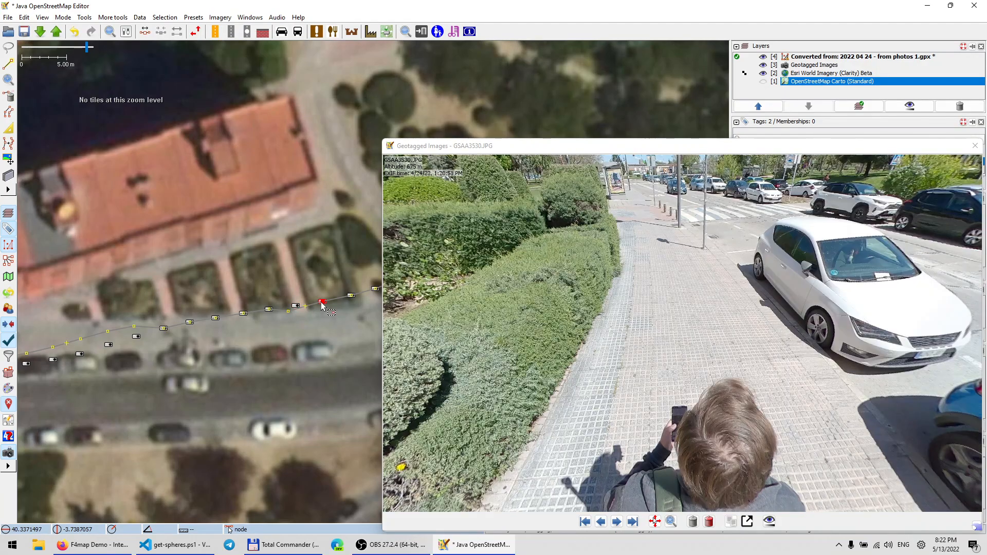
pyautogui.moveTo(746, 306); pyautogui.dragTo(971, 389)
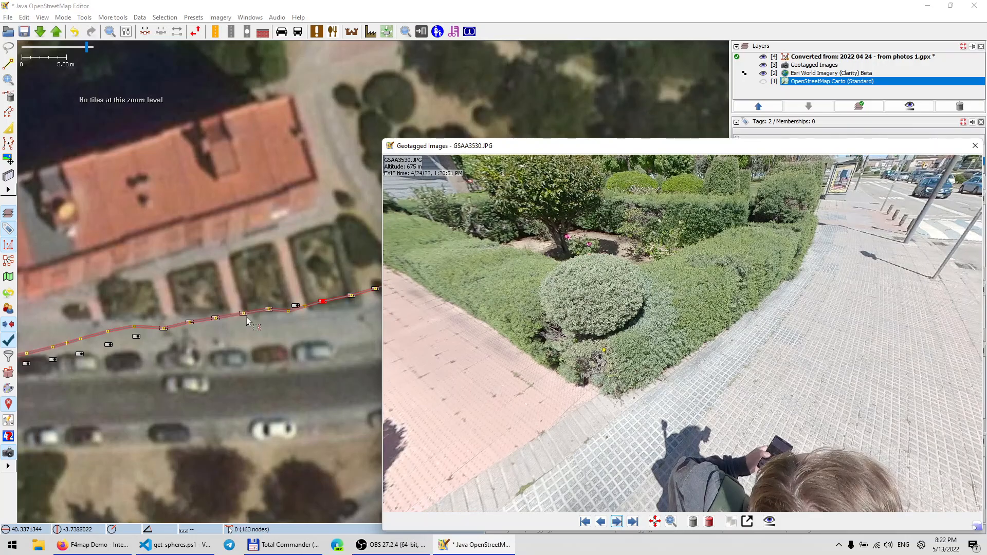
pyautogui.moveTo(551, 411); pyautogui.dragTo(737, 346)
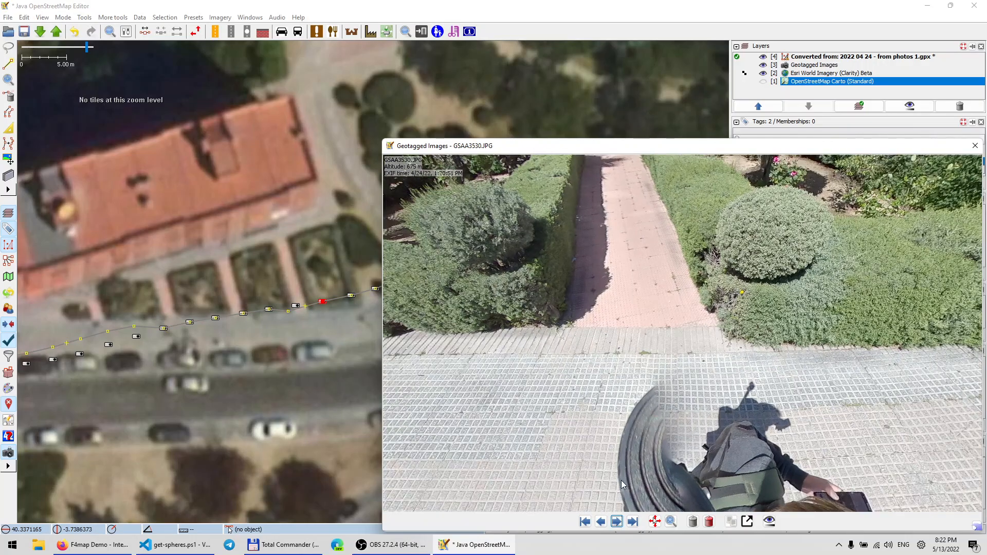
pyautogui.click(602, 522)
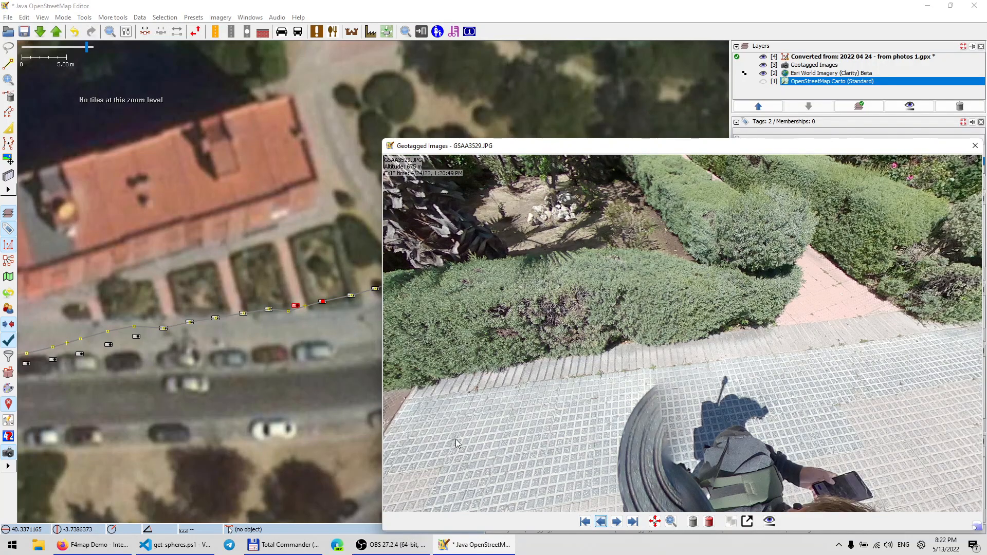
pyautogui.click(288, 314)
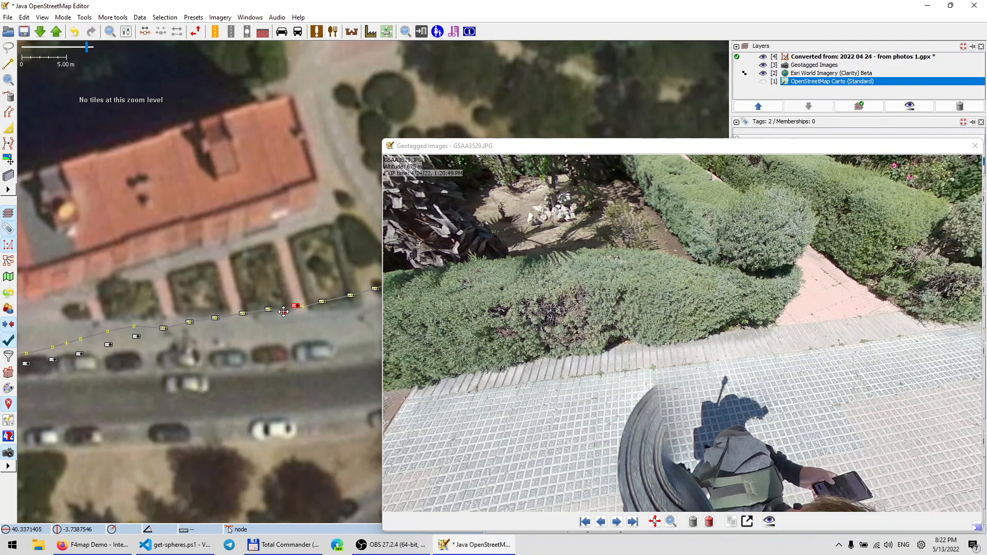
pyautogui.moveTo(323, 306); pyautogui.dragTo(310, 309)
# Step: Follow the track east towards the roundabout and examine photos GSAA3553 and GSAA3550 against the crossing in the imagery
pyautogui.scroll(-7, 307, 311)
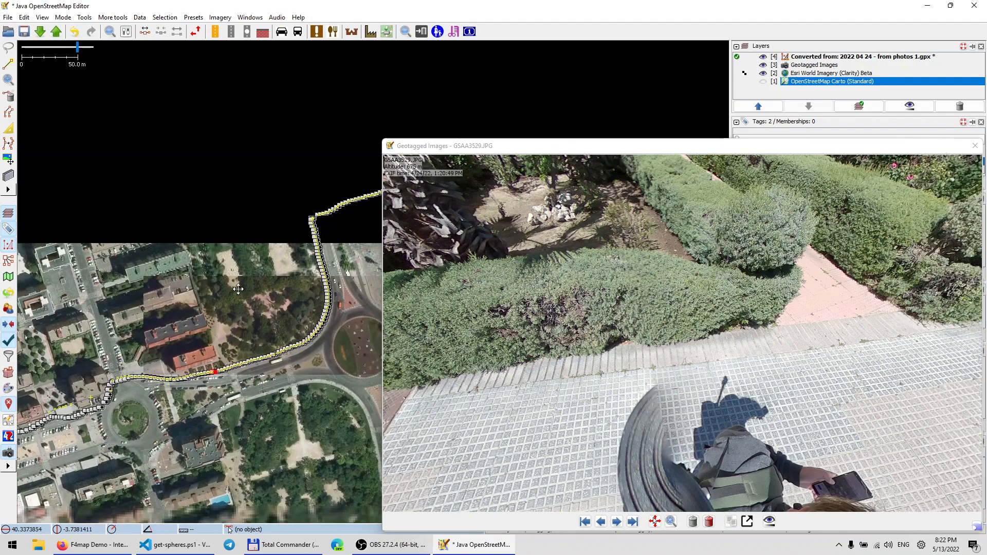
pyautogui.moveTo(241, 292); pyautogui.dragTo(218, 273)
pyautogui.scroll(7, 201, 352)
pyautogui.rightClick(241, 331)
pyautogui.scroll(-3, 208, 331)
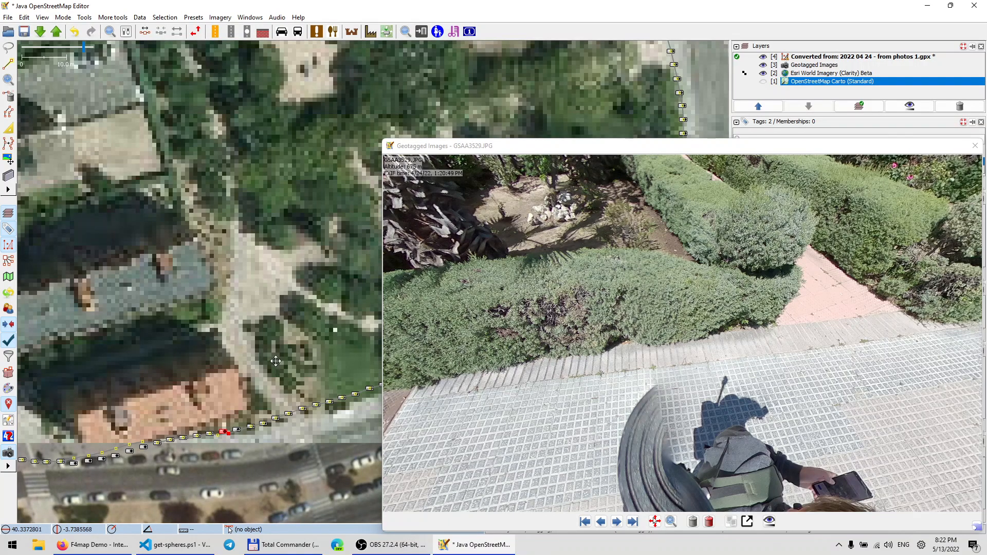
pyautogui.moveTo(275, 362); pyautogui.dragTo(191, 313)
pyautogui.scroll(3, 243, 307)
pyautogui.moveTo(260, 209); pyautogui.dragTo(81, 262)
pyautogui.moveTo(313, 199); pyautogui.dragTo(159, 232)
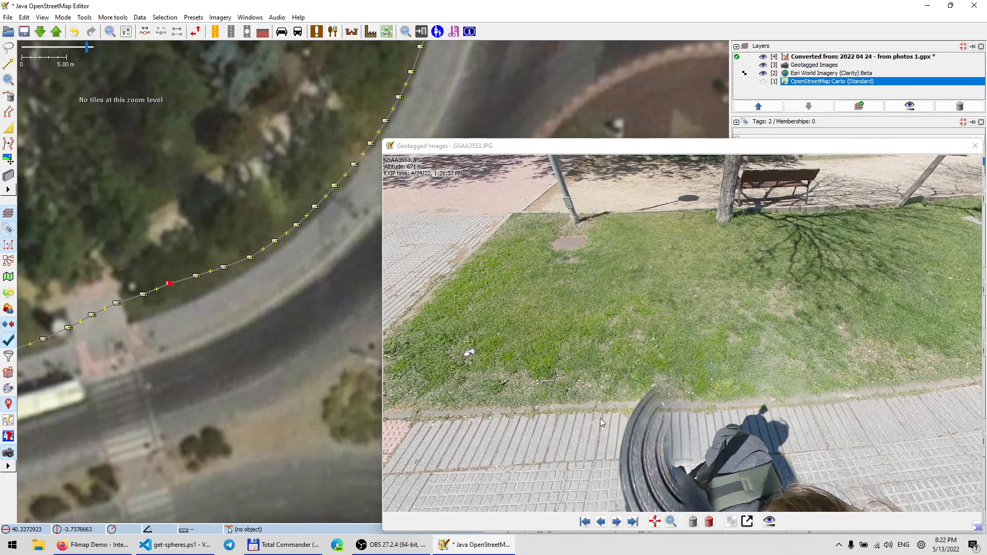
pyautogui.moveTo(600, 419); pyautogui.dragTo(347, 414)
pyautogui.moveTo(535, 410); pyautogui.dragTo(492, 294)
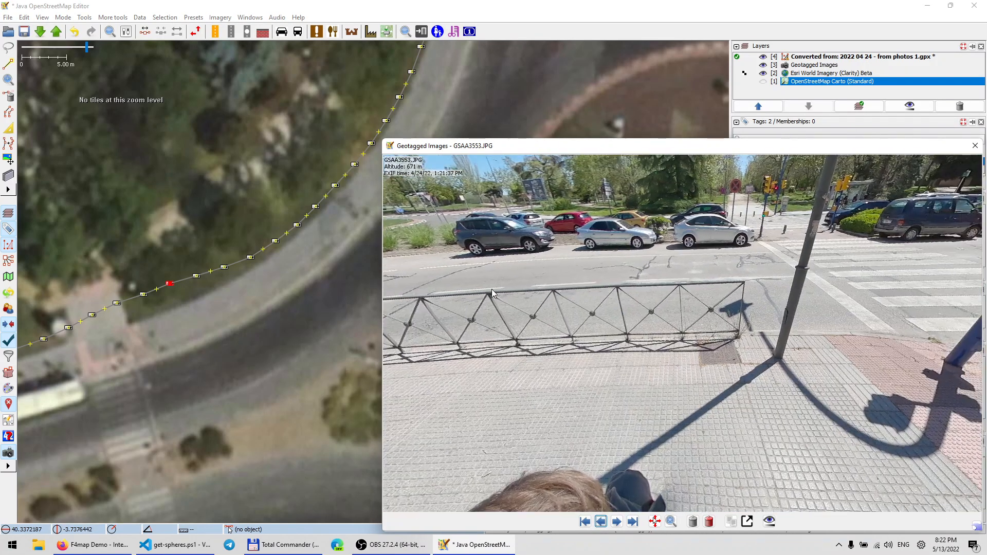
pyautogui.click(92, 315)
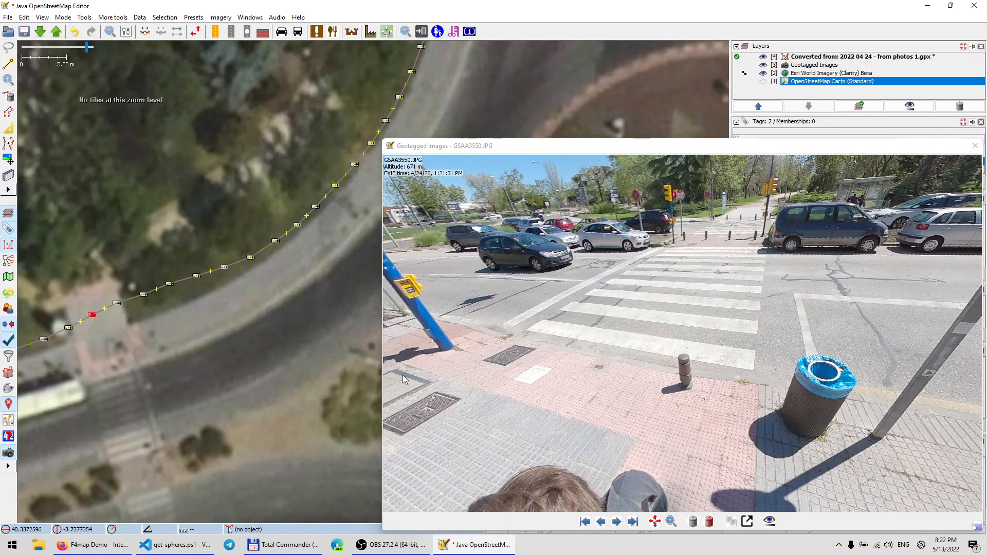
pyautogui.moveTo(538, 347)
pyautogui.mouseDown()
pyautogui.moveTo(669, 300)
pyautogui.moveTo(600, 341)
pyautogui.moveTo(532, 345)
pyautogui.mouseUp()
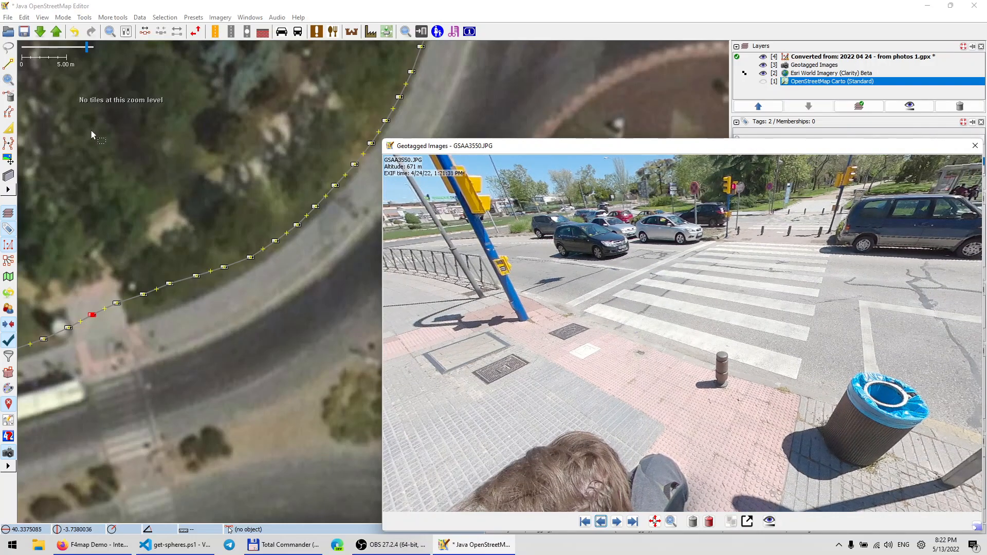
# Step: Follow the track north to the sharp bend at the next zebra crossing and examine photos GSAA3595 and GSAA3596 there
pyautogui.scroll(-4, 94, 196)
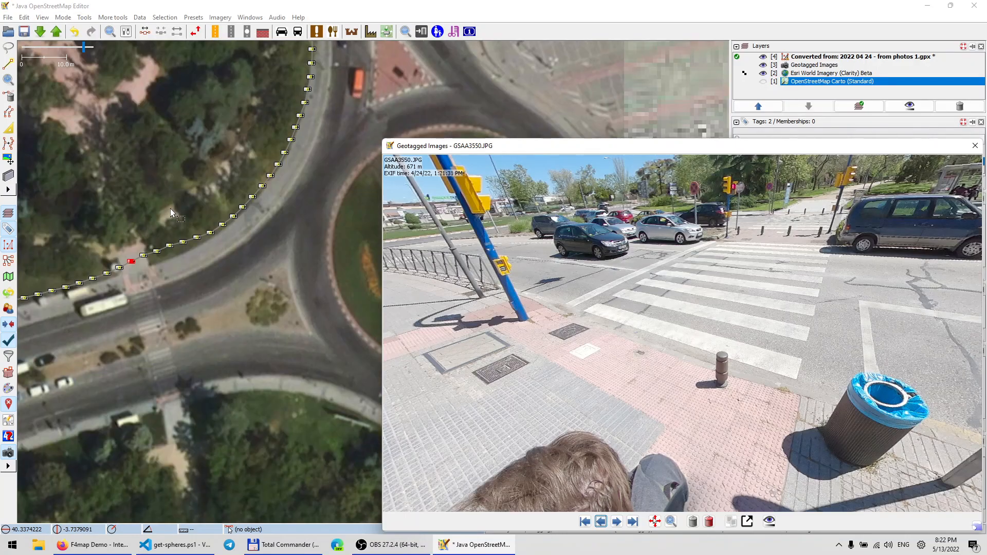
pyautogui.scroll(3, 171, 208)
pyautogui.moveTo(199, 192); pyautogui.dragTo(201, 326)
pyautogui.moveTo(169, 237); pyautogui.dragTo(167, 437)
pyautogui.scroll(2, 252, 271)
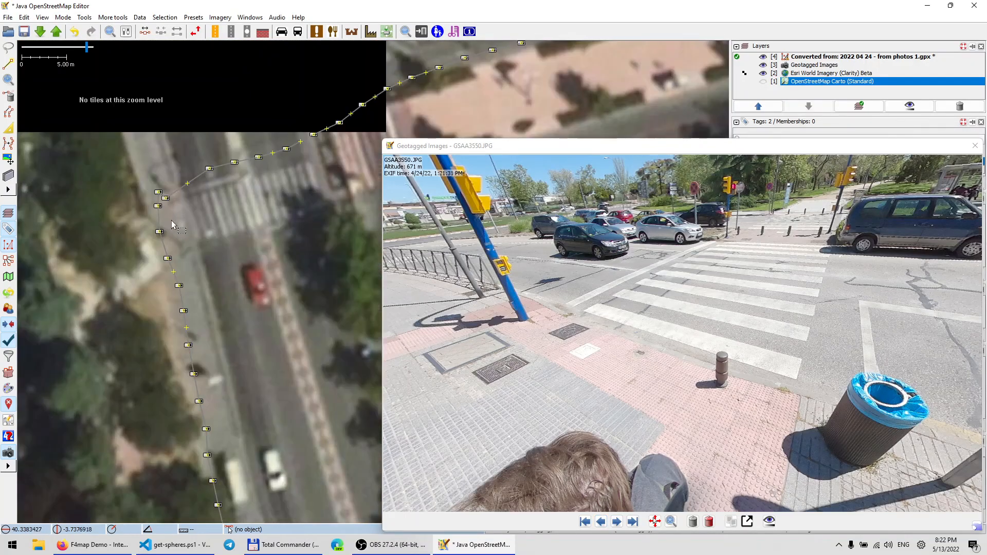
pyautogui.click(159, 207)
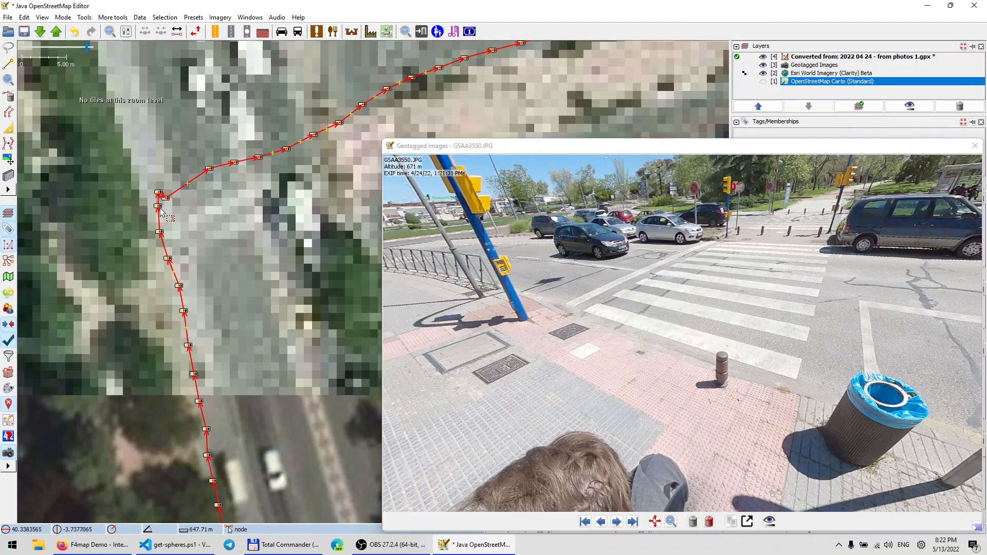
pyautogui.click(158, 206)
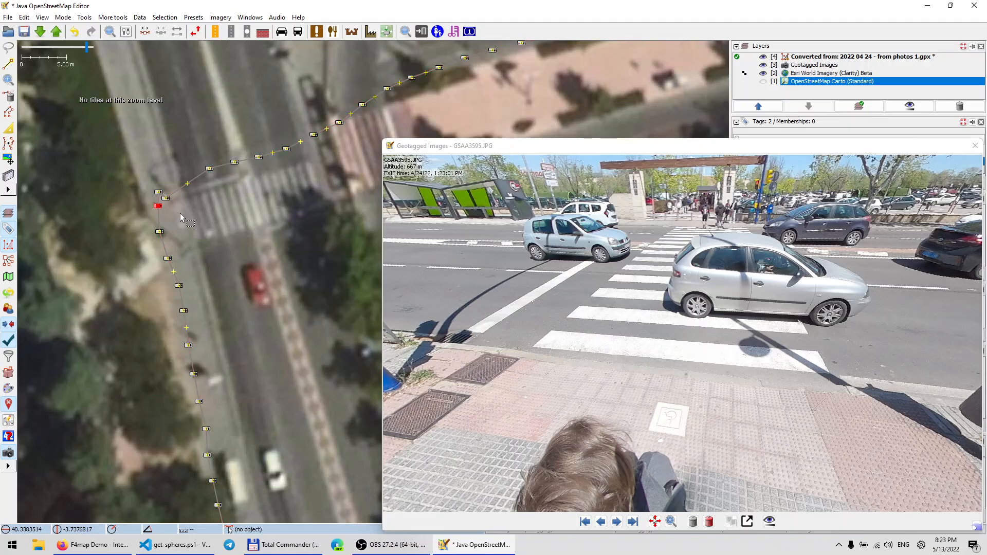
pyautogui.click(617, 521)
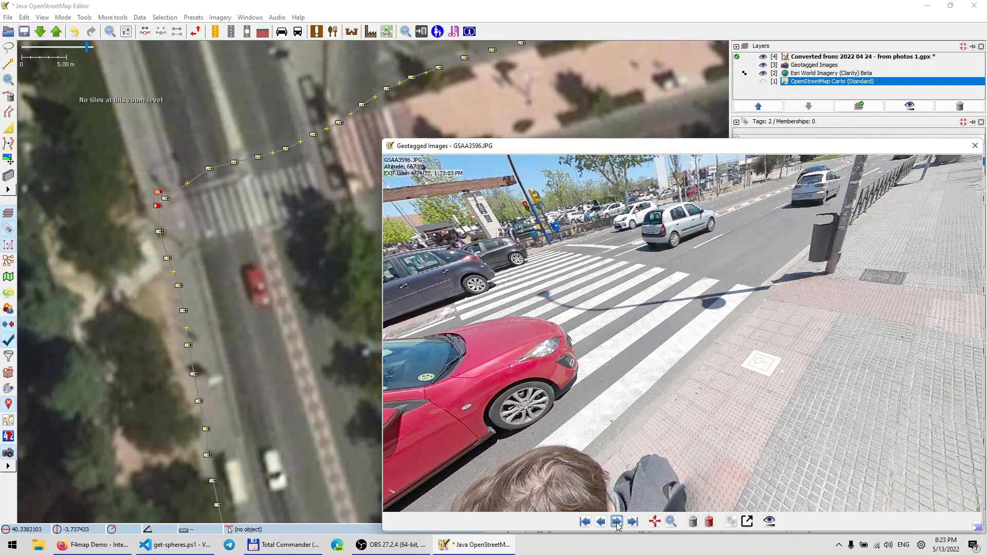
# Step: Add the Mapbox Satellite imagery layer and delete the Esri World Imagery (Clarity) Beta layer
pyautogui.click(193, 17)
pyautogui.moveTo(217, 21)
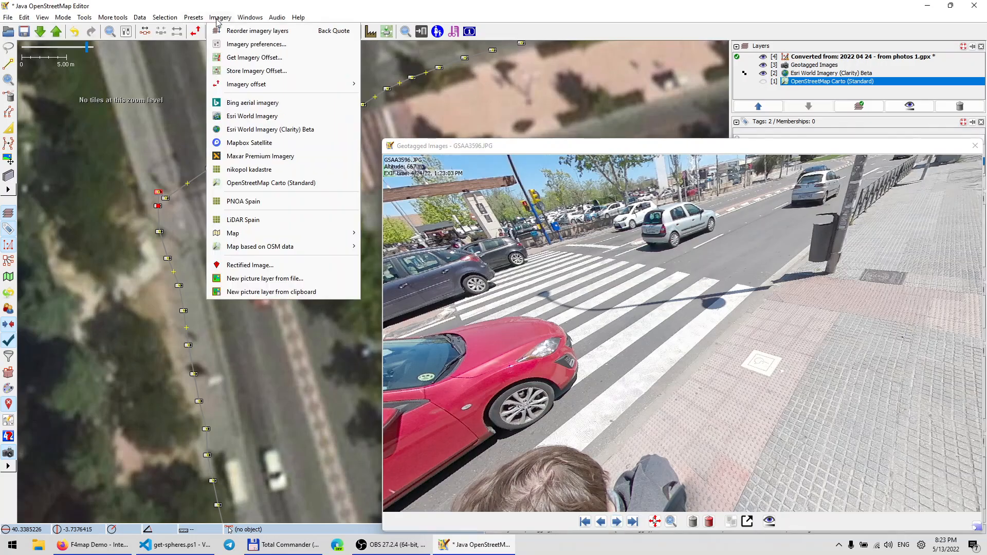
pyautogui.click(255, 142)
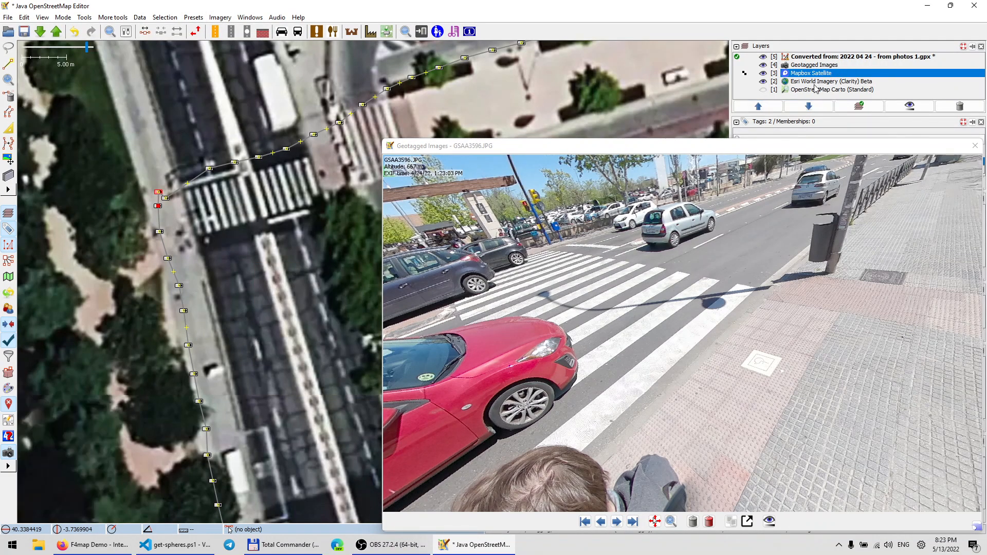
pyautogui.rightClick(815, 83)
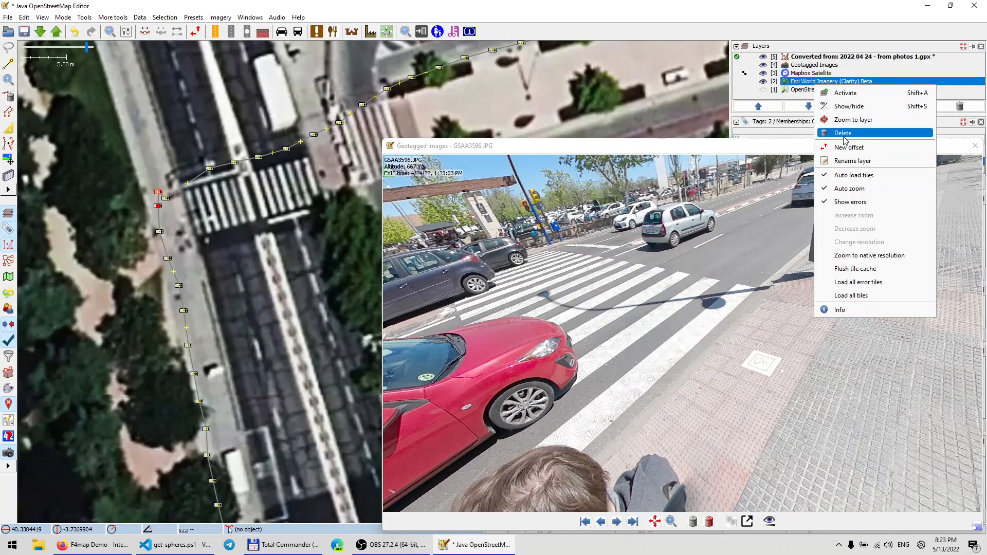
pyautogui.click(844, 134)
pyautogui.scroll(-3, 213, 229)
pyautogui.scroll(3, 196, 224)
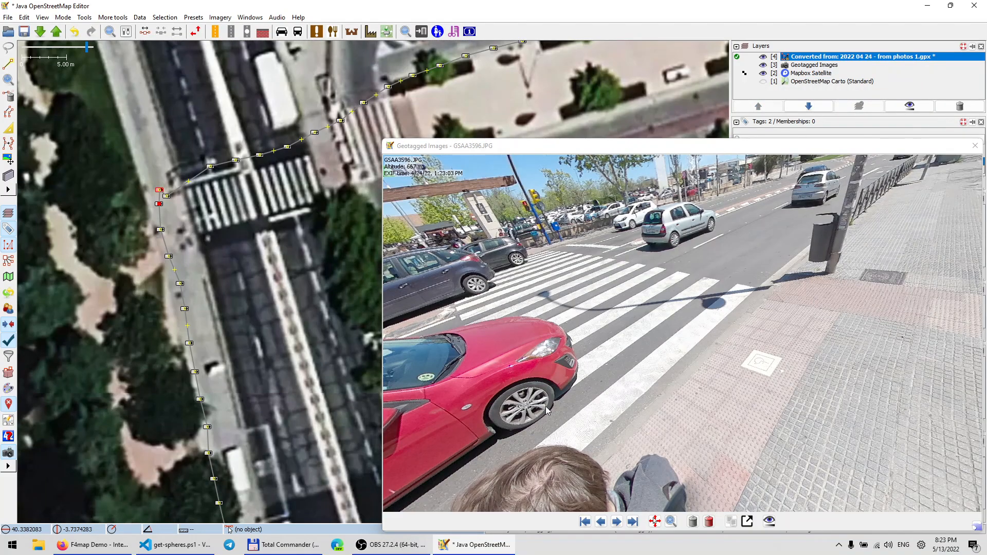
# Step: Delete photo GSAA3597 and its matching track node at the western end of the zebra crossing
pyautogui.click(622, 522)
pyautogui.click(622, 521)
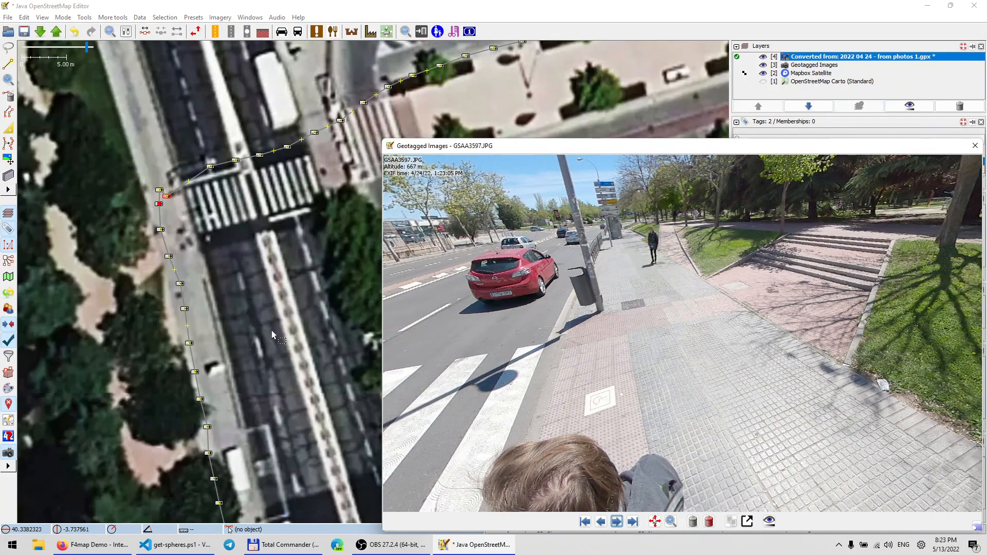
pyautogui.click(709, 522)
pyautogui.click(170, 195)
pyautogui.press('Delete')
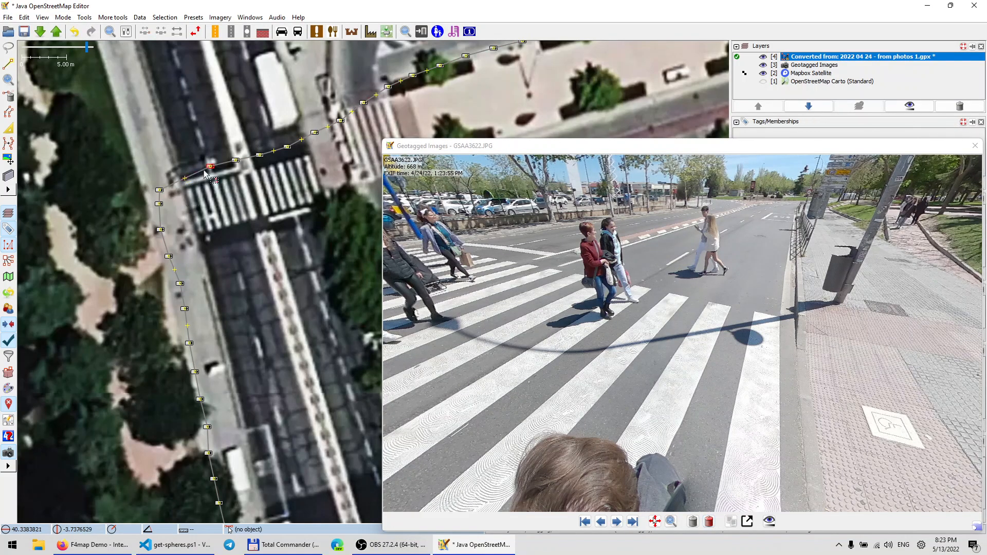
# Step: Examine photo GSAA3622 at the zebra crossing and photo GSAA3634 on the promenade between the car parks against the track
pyautogui.moveTo(206, 221); pyautogui.dragTo(170, 249)
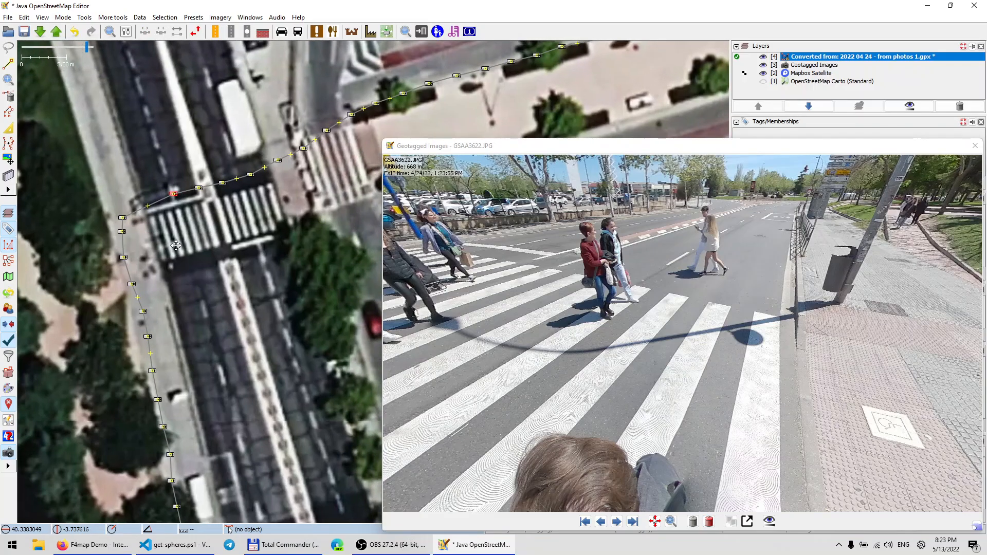
pyautogui.moveTo(541, 292); pyautogui.dragTo(799, 303)
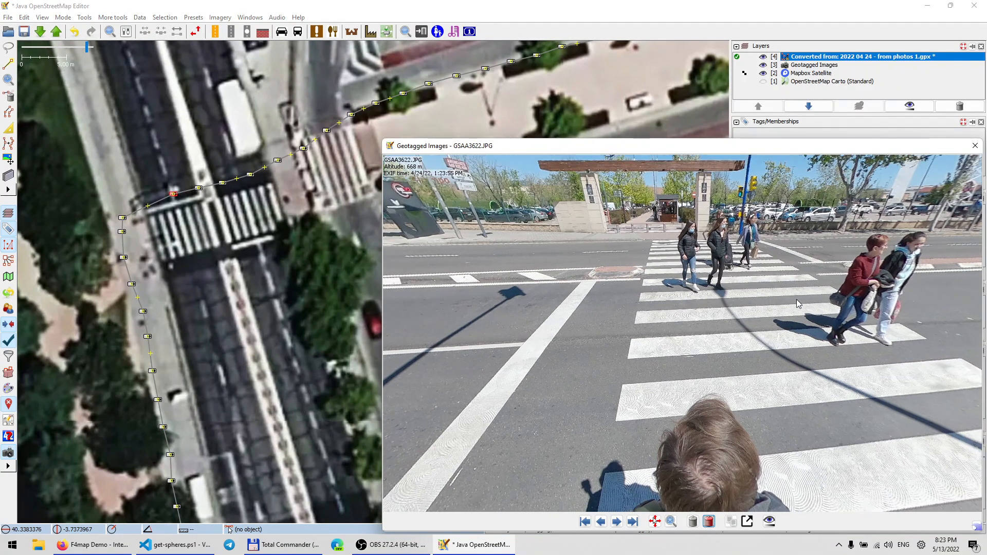
pyautogui.moveTo(238, 207); pyautogui.dragTo(147, 256)
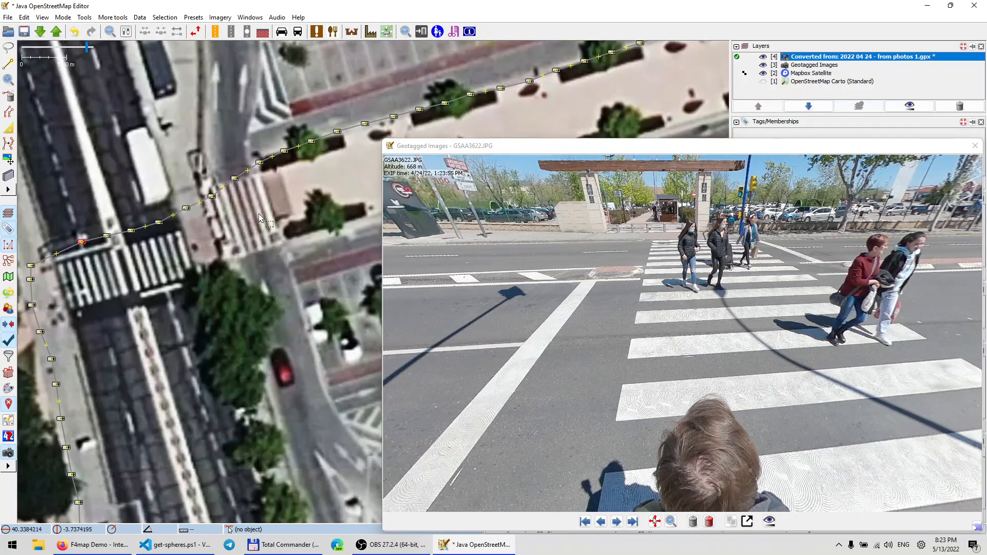
pyautogui.moveTo(247, 222); pyautogui.dragTo(9, 308)
pyautogui.moveTo(77, 303); pyautogui.dragTo(341, 182)
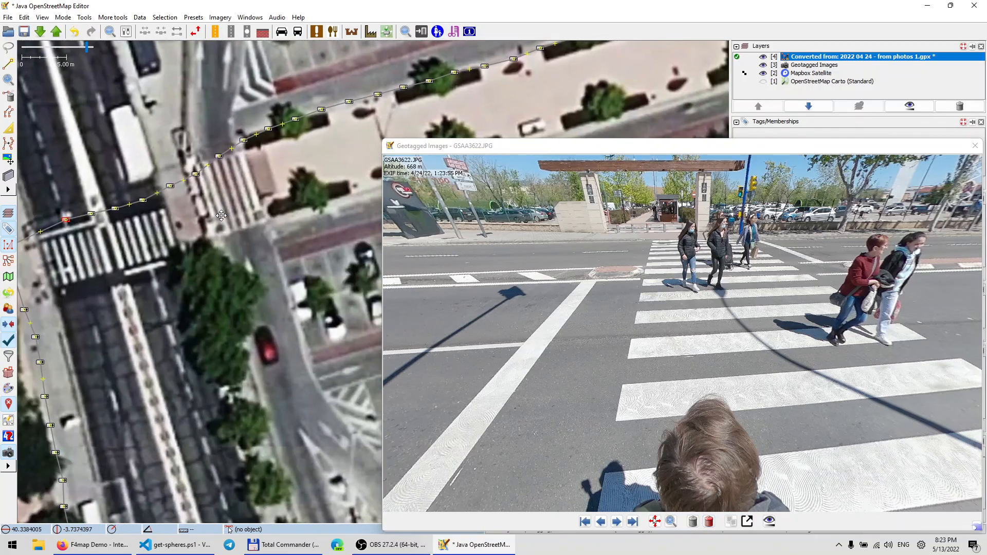
pyautogui.moveTo(222, 214); pyautogui.dragTo(88, 286)
pyautogui.moveTo(258, 209); pyautogui.dragTo(231, 191)
pyautogui.scroll(-3, 254, 214)
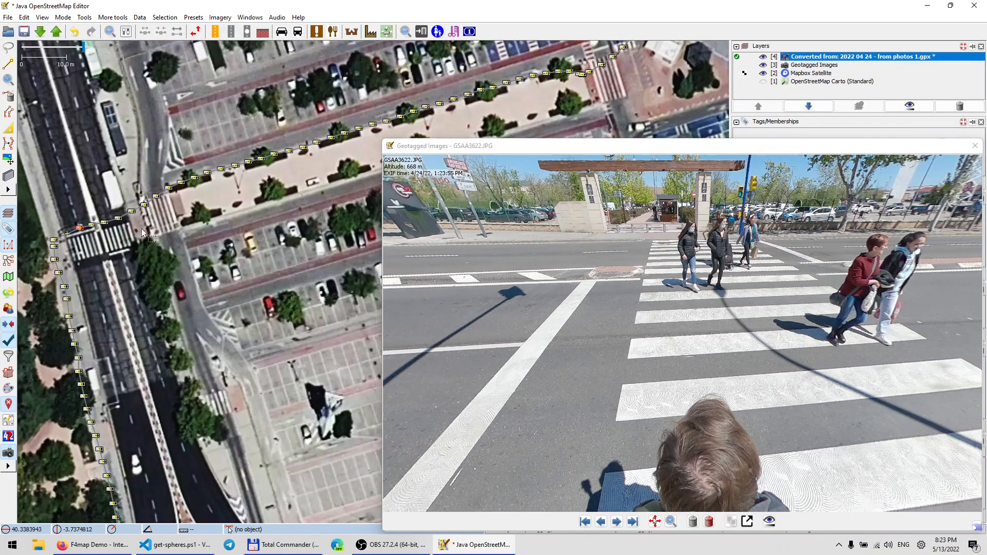
pyautogui.click(236, 166)
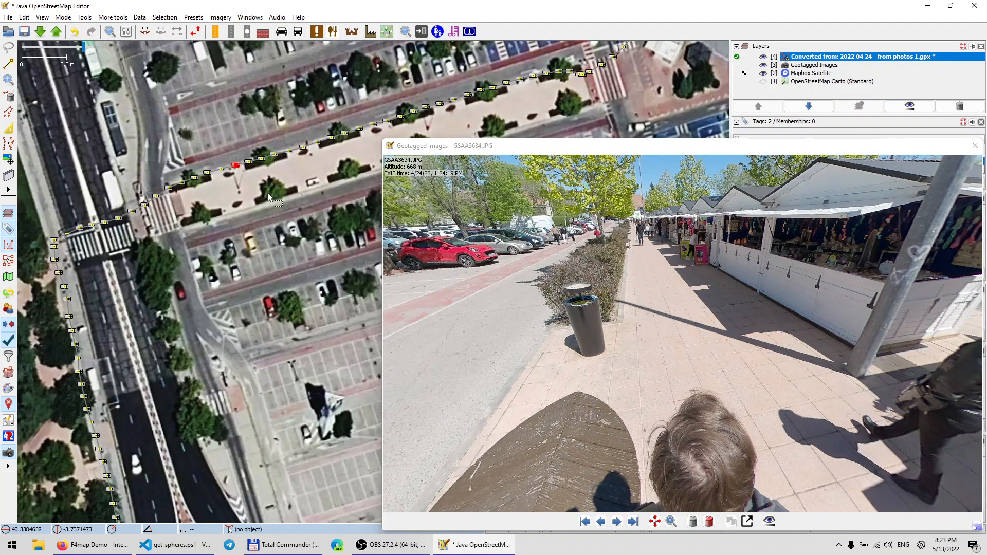
pyautogui.moveTo(624, 262); pyautogui.dragTo(411, 316)
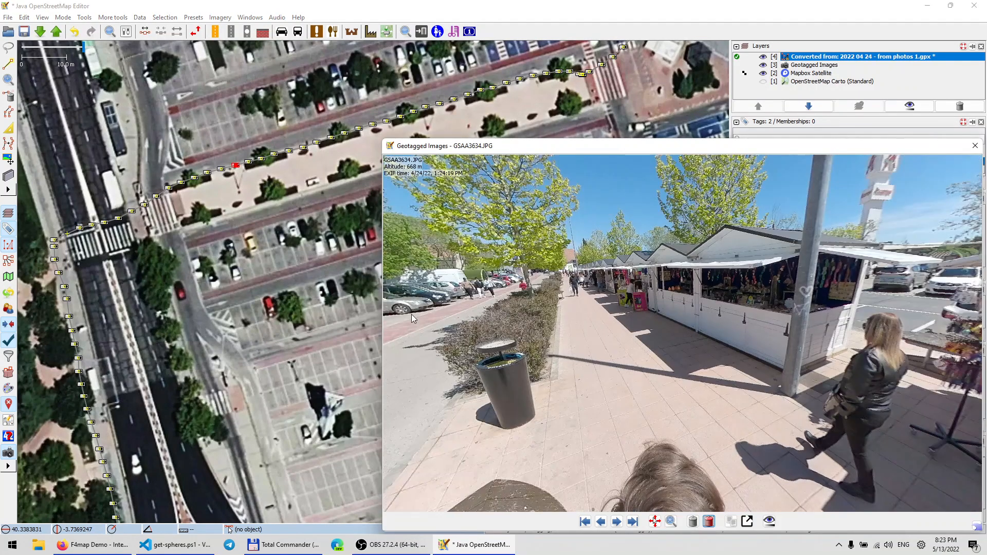
pyautogui.moveTo(475, 314); pyautogui.dragTo(588, 307)
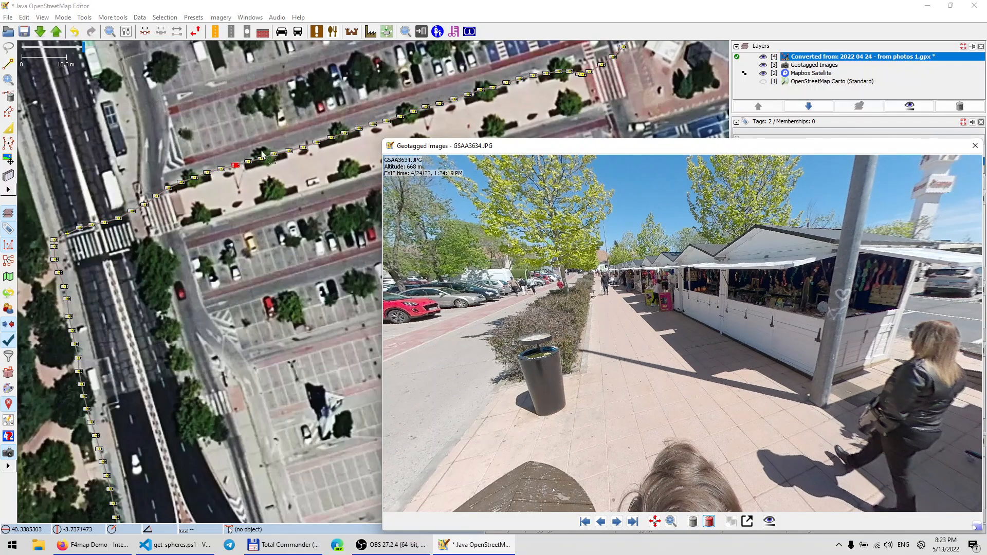
# Step: Follow the track to the promenade's eastern end and delete photos GSAA3661 to GSAA3664 taken while waiting at the red-and-white crossing
pyautogui.moveTo(242, 96); pyautogui.dragTo(82, 138)
pyautogui.moveTo(292, 188); pyautogui.dragTo(159, 233)
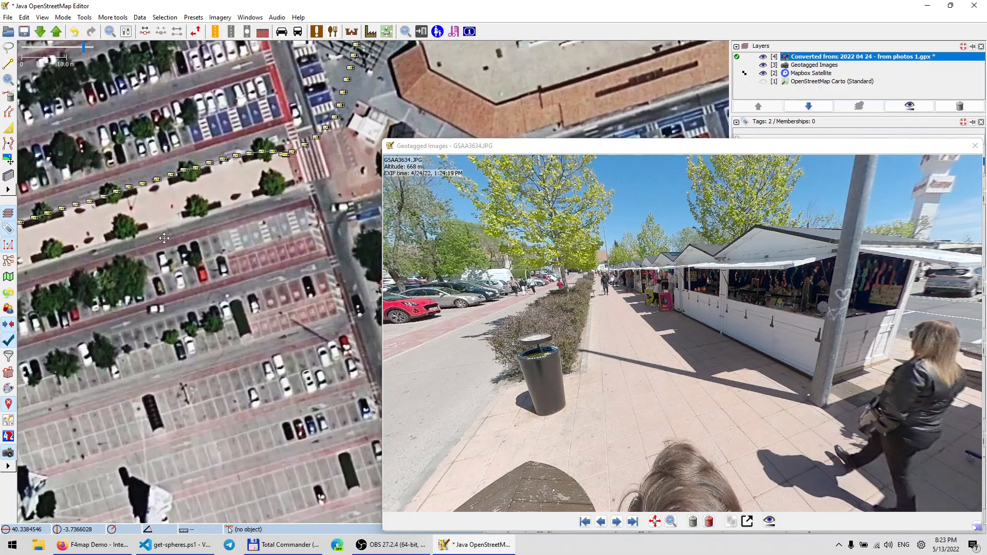
pyautogui.scroll(2, 282, 162)
pyautogui.scroll(2, 260, 185)
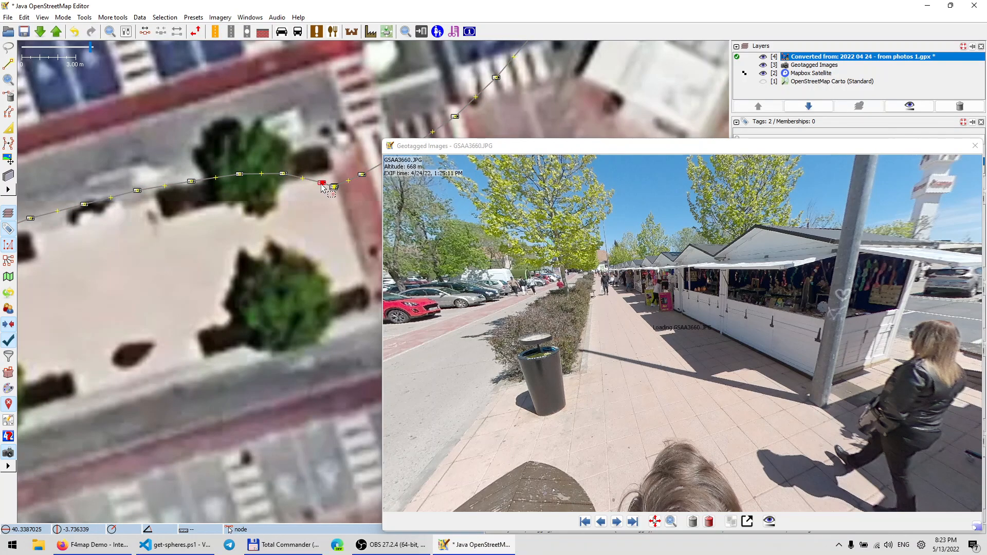
pyautogui.click(322, 183)
pyautogui.click(618, 522)
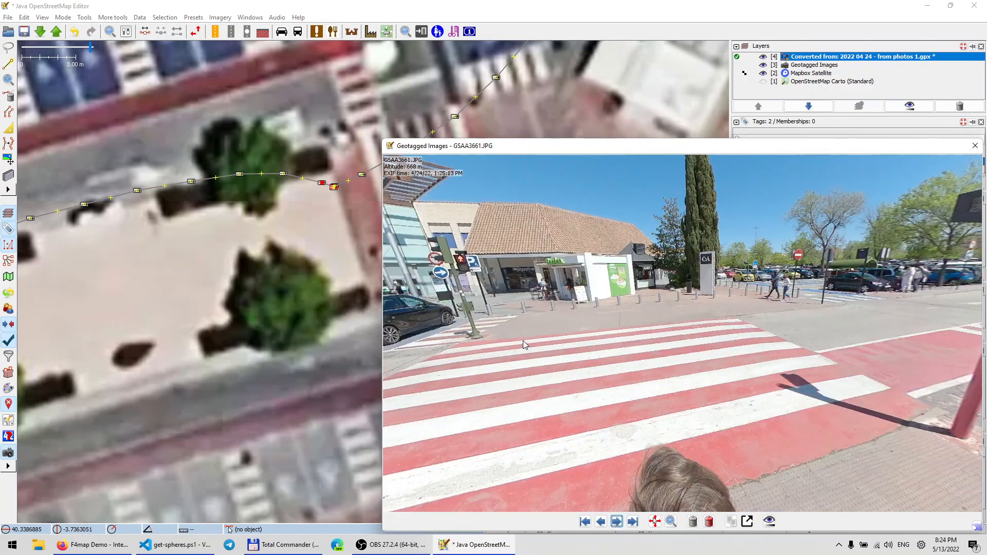
pyautogui.moveTo(522, 341); pyautogui.dragTo(630, 343)
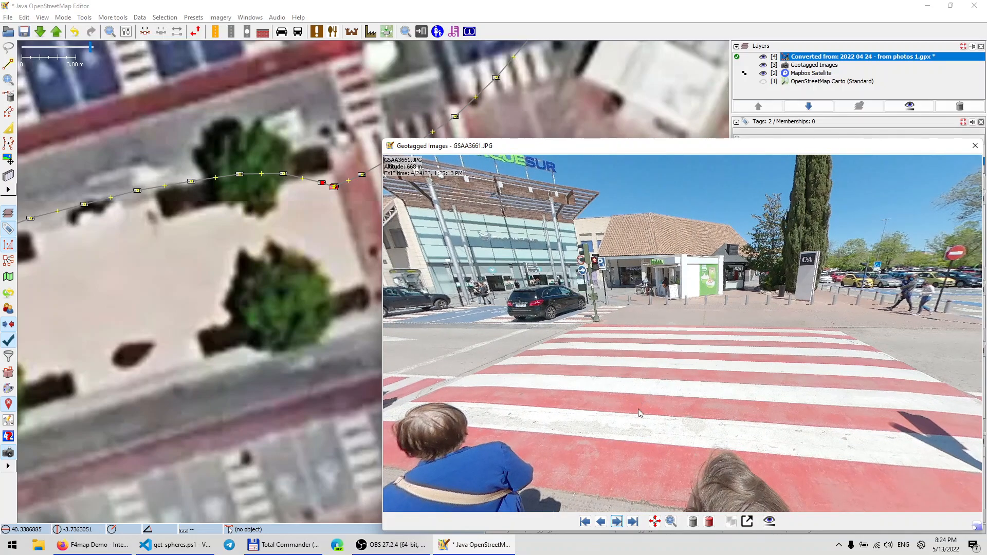
pyautogui.click(709, 522)
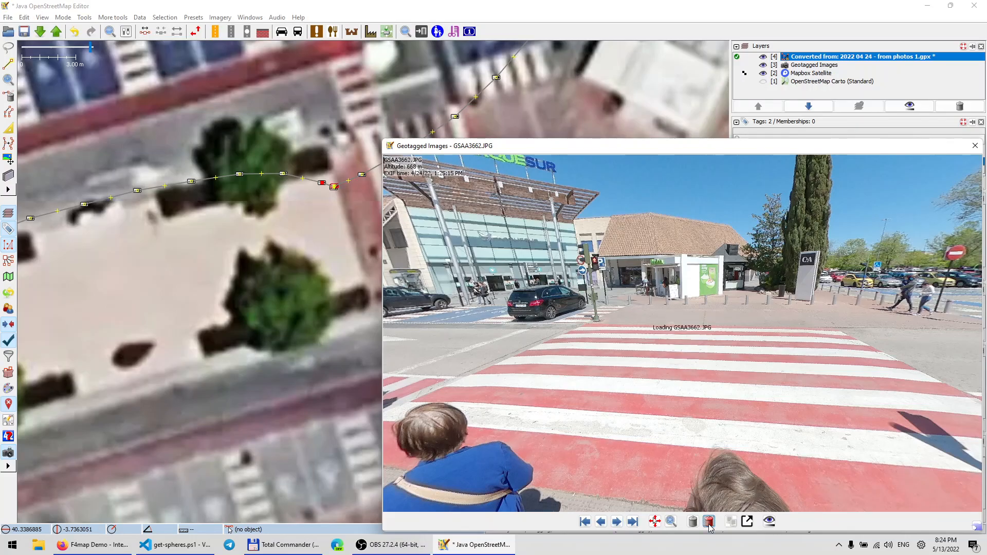
pyautogui.click(710, 522)
pyautogui.click(709, 522)
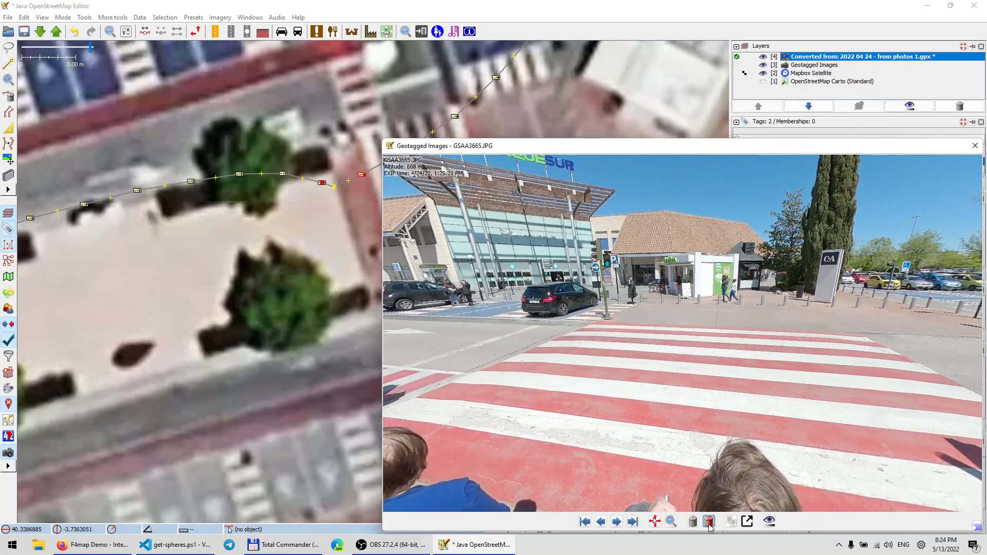
# Step: Compare photos GSAA3660, GSAA3665 and GSAA3667 with the imagery at the red-and-white crossing and follow the track to the building entrance
pyautogui.click(617, 522)
pyautogui.click(605, 522)
pyautogui.click(601, 522)
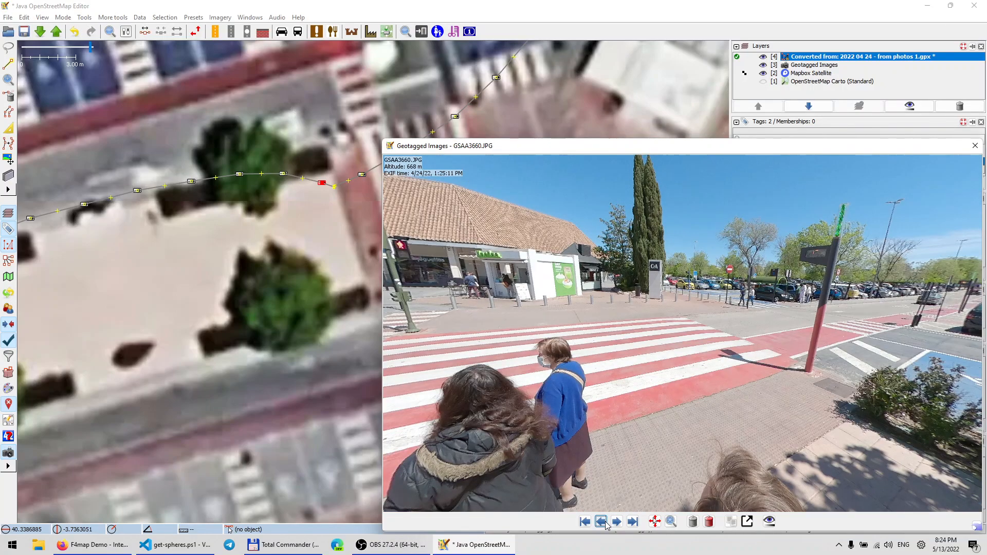
pyautogui.click(616, 522)
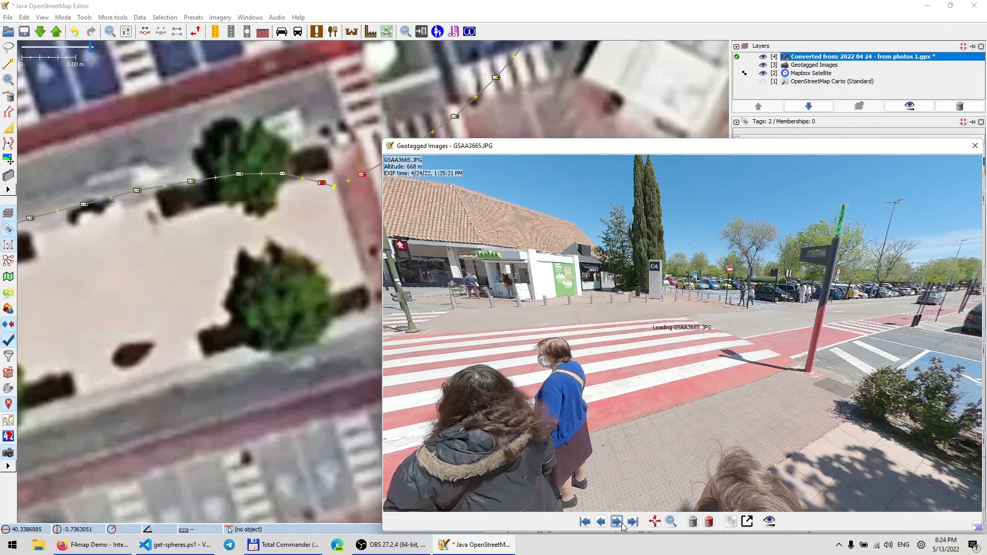
pyautogui.click(617, 521)
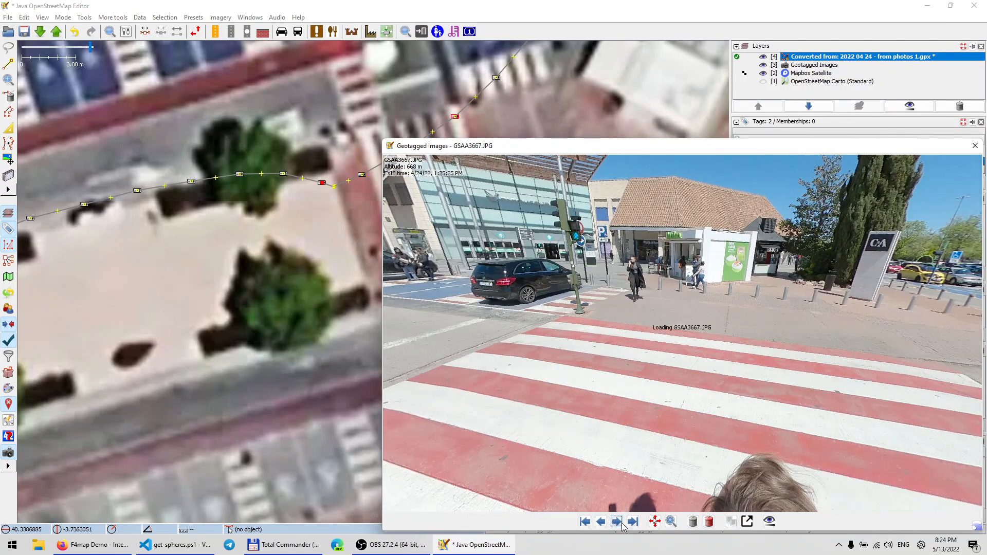
pyautogui.moveTo(333, 135); pyautogui.dragTo(276, 178)
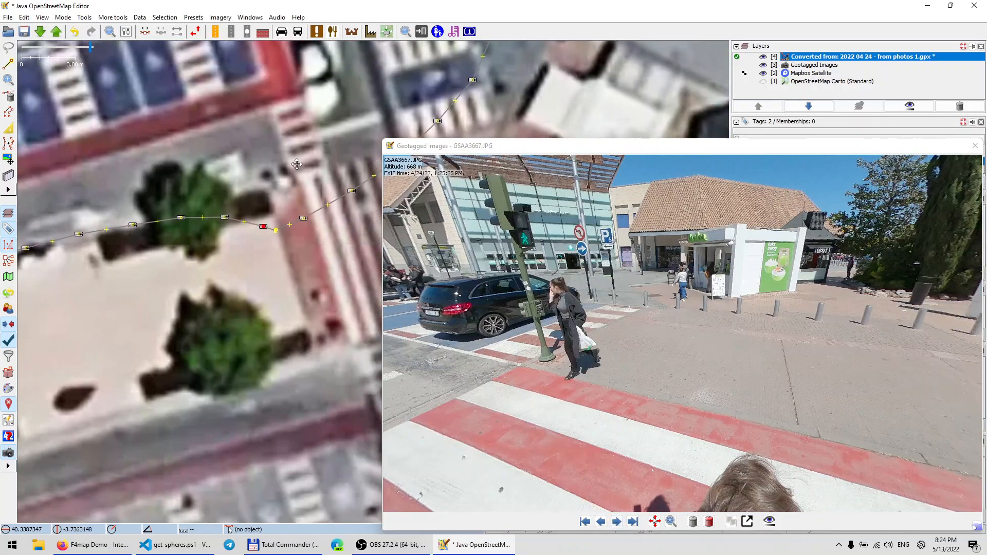
pyautogui.scroll(1, 298, 164)
pyautogui.scroll(1, 241, 278)
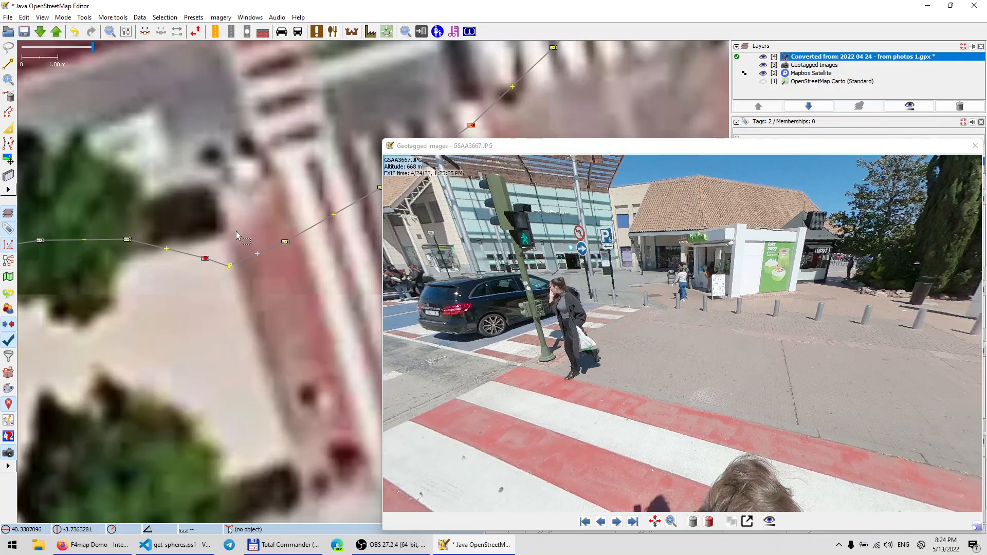
pyautogui.scroll(-4, 236, 230)
pyautogui.moveTo(277, 139); pyautogui.dragTo(181, 258)
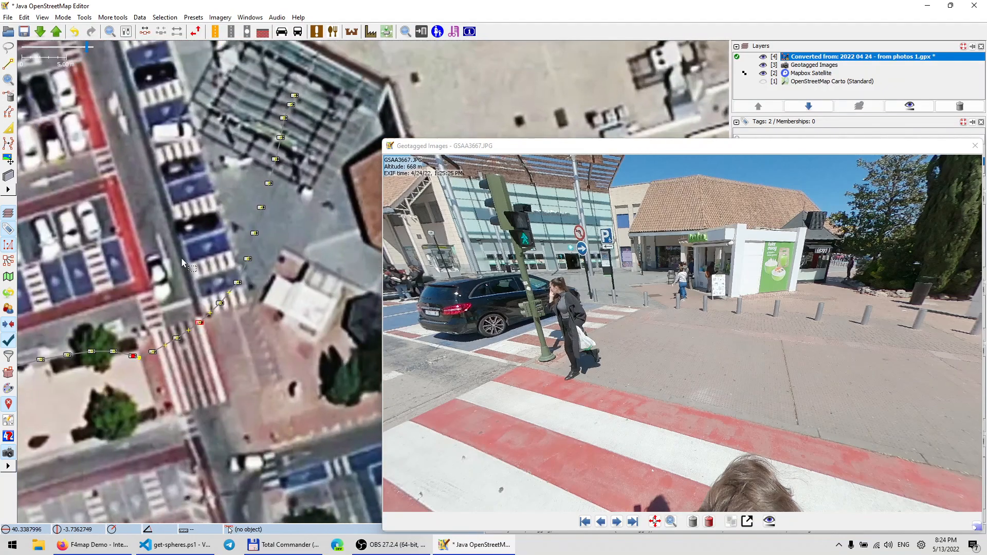
pyautogui.moveTo(215, 200); pyautogui.dragTo(180, 305)
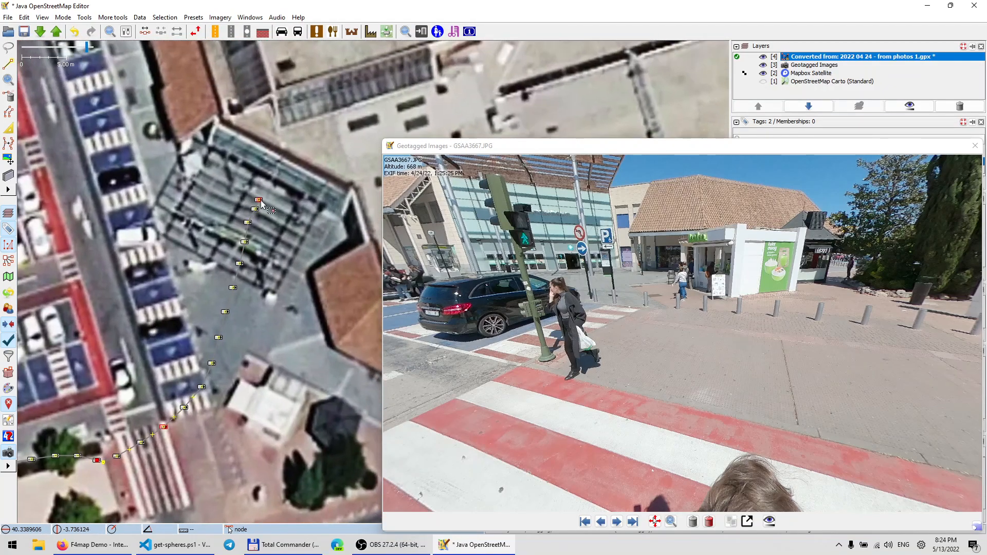
# Step: Close the photo viewer and select the corrected track way to compare its course with the photo positions west of the small roundabout
pyautogui.click(390, 147)
pyautogui.click(408, 220)
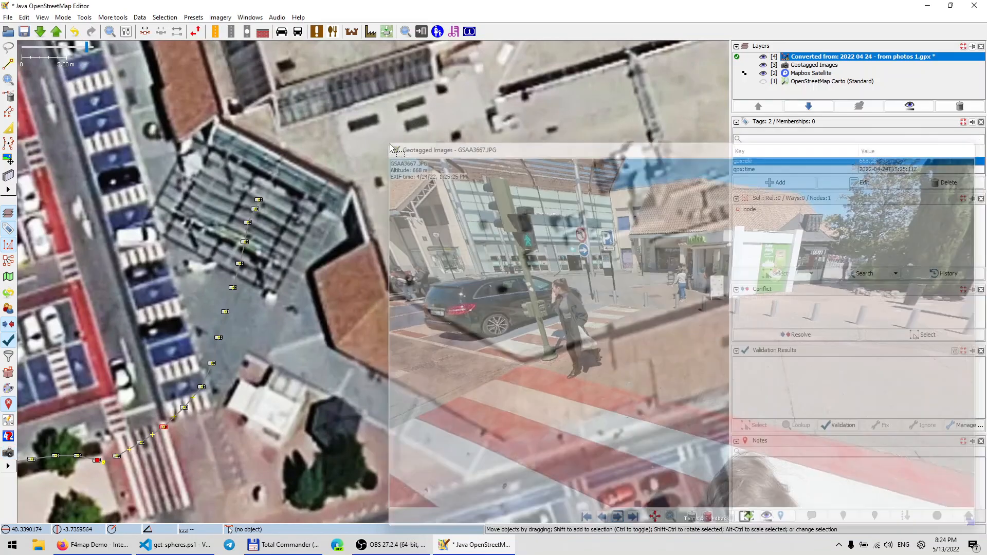
pyautogui.scroll(-7, 231, 305)
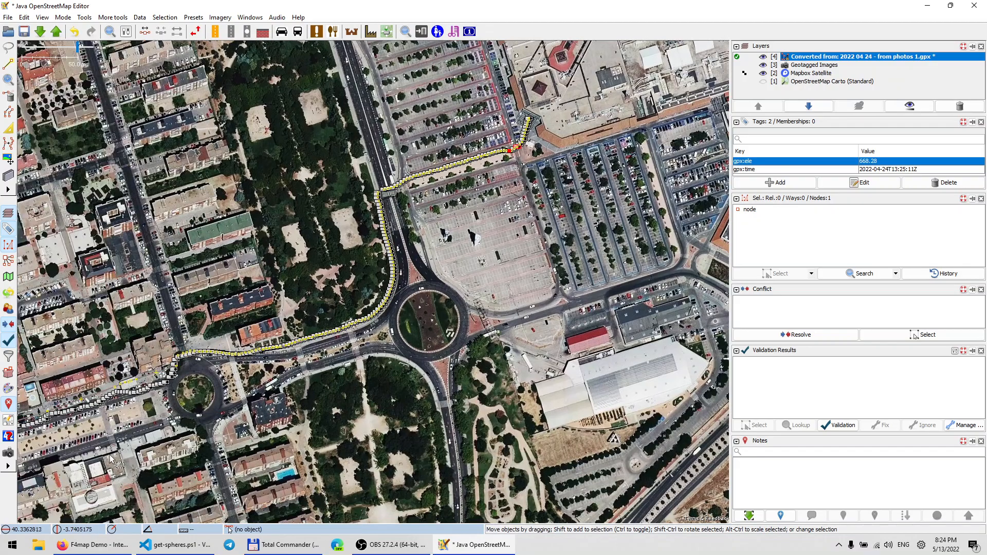
pyautogui.scroll(4, 295, 373)
pyautogui.scroll(-2, 235, 395)
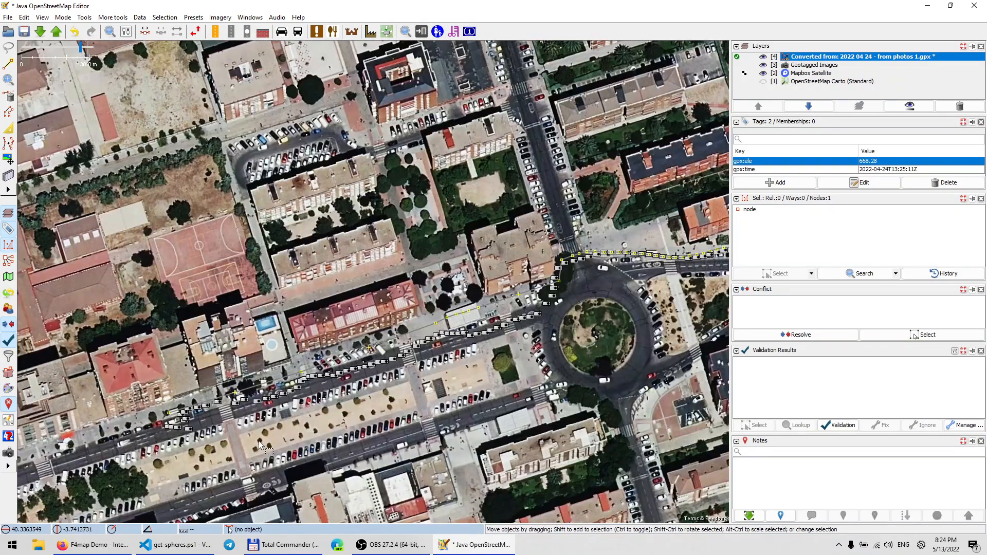
pyautogui.click(247, 398)
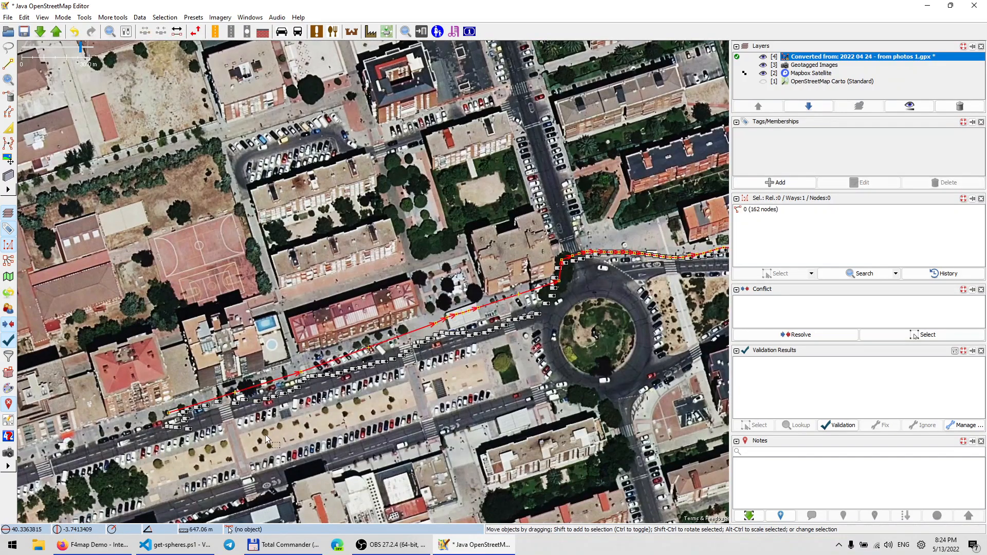
pyautogui.scroll(-1, 267, 438)
pyautogui.moveTo(317, 479); pyautogui.dragTo(317, 427)
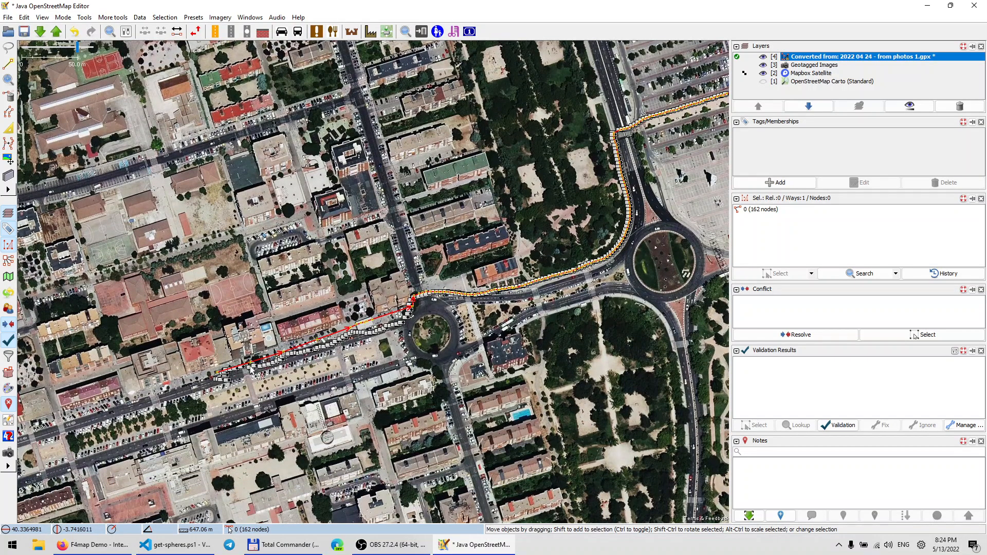
pyautogui.scroll(2, 259, 350)
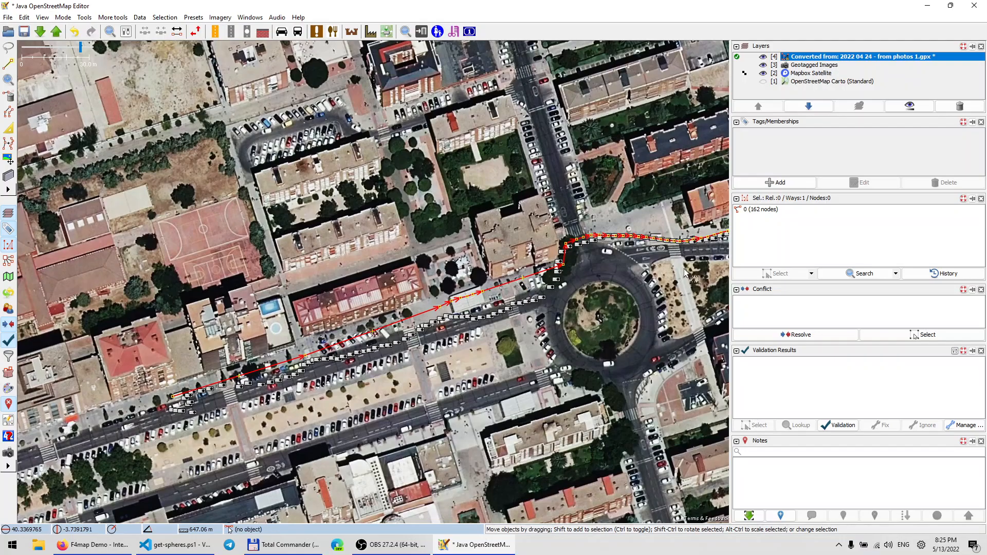
# Step: Export the converted track layer to GPX in the 2022 04 24 leganes 1 folder, with "fix" in the file name and default export options
pyautogui.rightClick(842, 58)
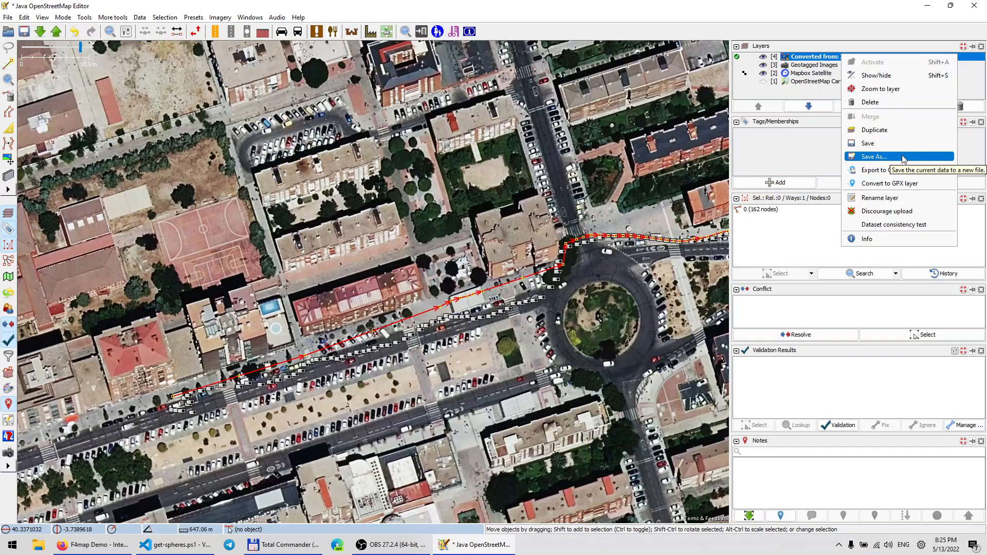
pyautogui.click(883, 170)
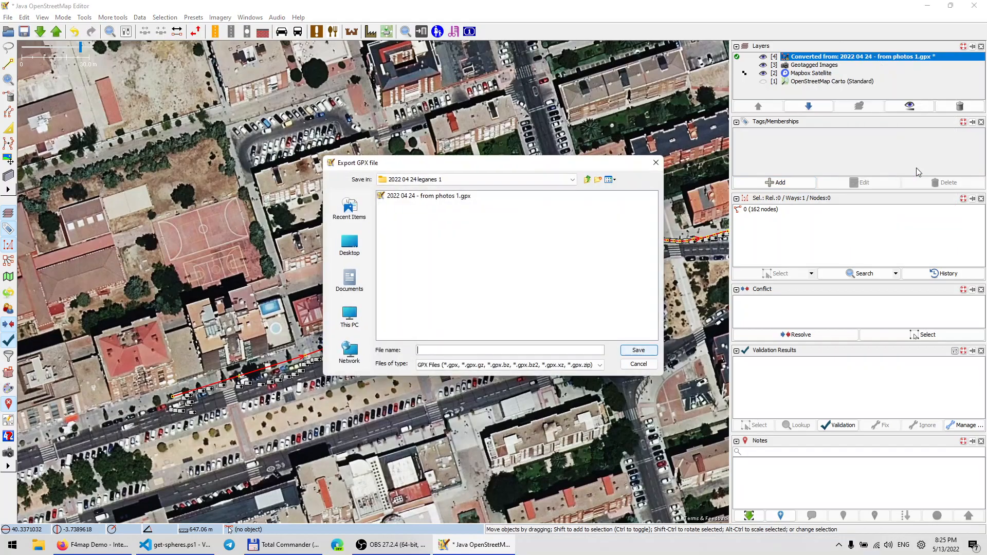
pyautogui.click(453, 199)
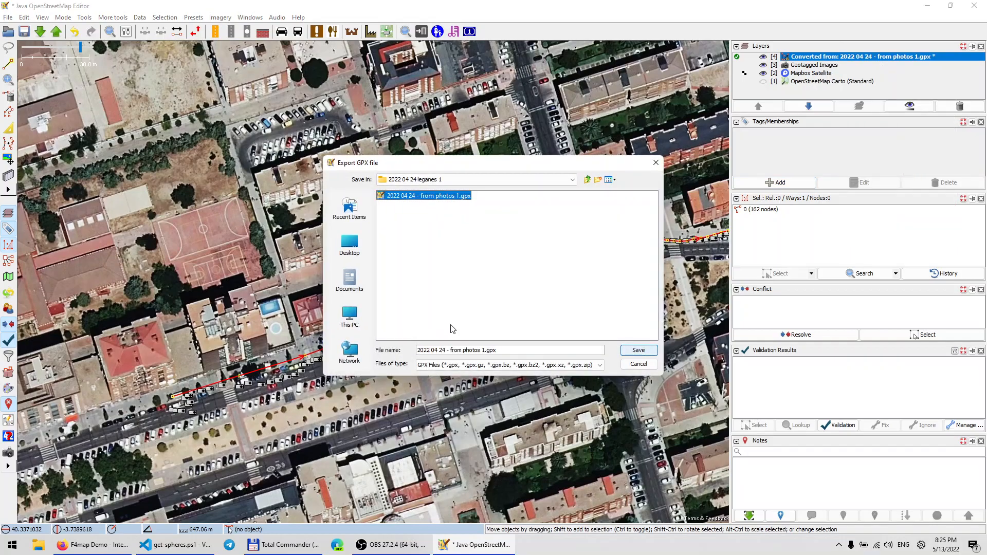
pyautogui.click(453, 350)
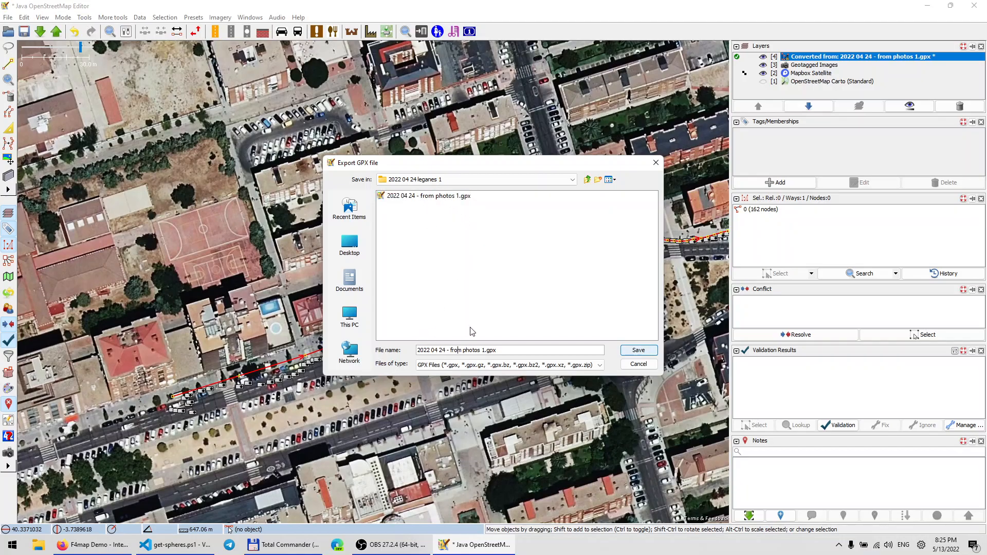
pyautogui.moveTo(487, 350); pyautogui.dragTo(489, 351)
pyautogui.hotkey('ctrl', 'shift', 'Left')
pyautogui.hotkey('ctrl', 'shift', 'Left')
pyautogui.write('fix')
pyautogui.click(640, 352)
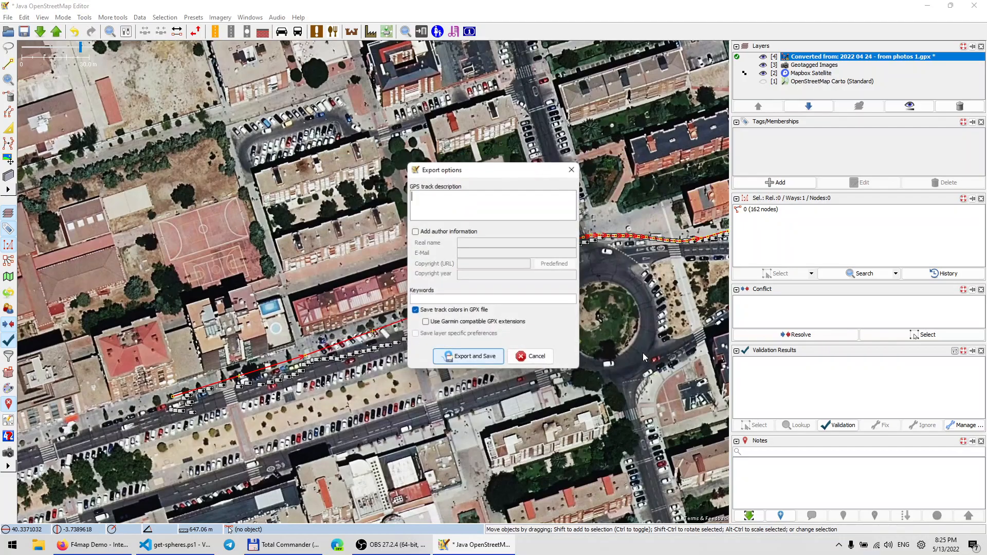
pyautogui.click(478, 360)
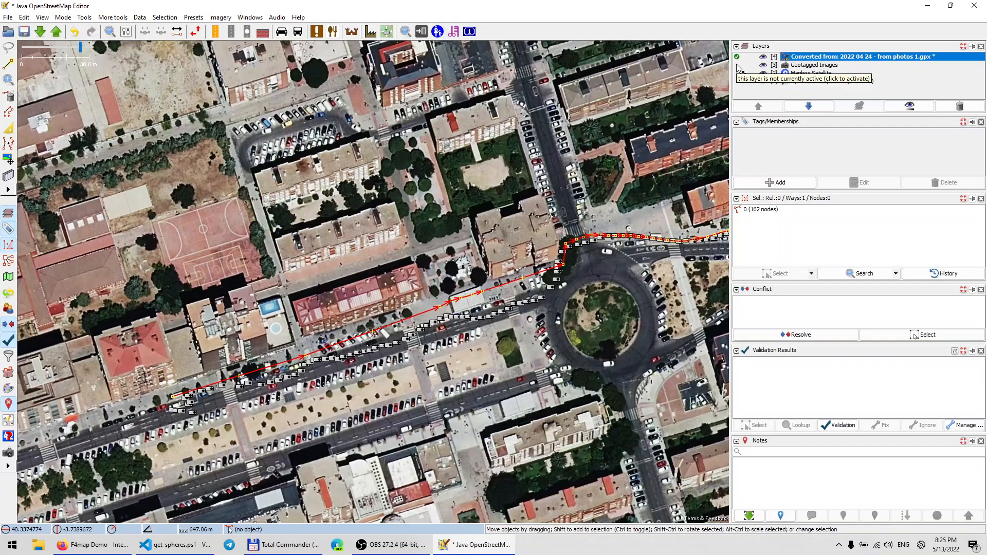
# Step: Start correlating the Geotagged Images layer to a GPX track and load 2022 04 24 - fixed 1.gpx as the track
pyautogui.click(737, 65)
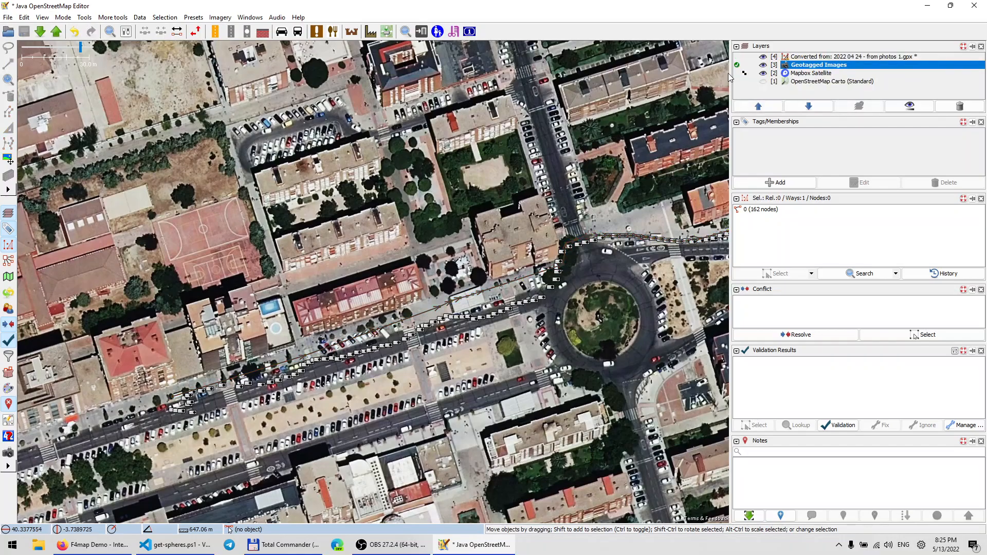
pyautogui.rightClick(796, 67)
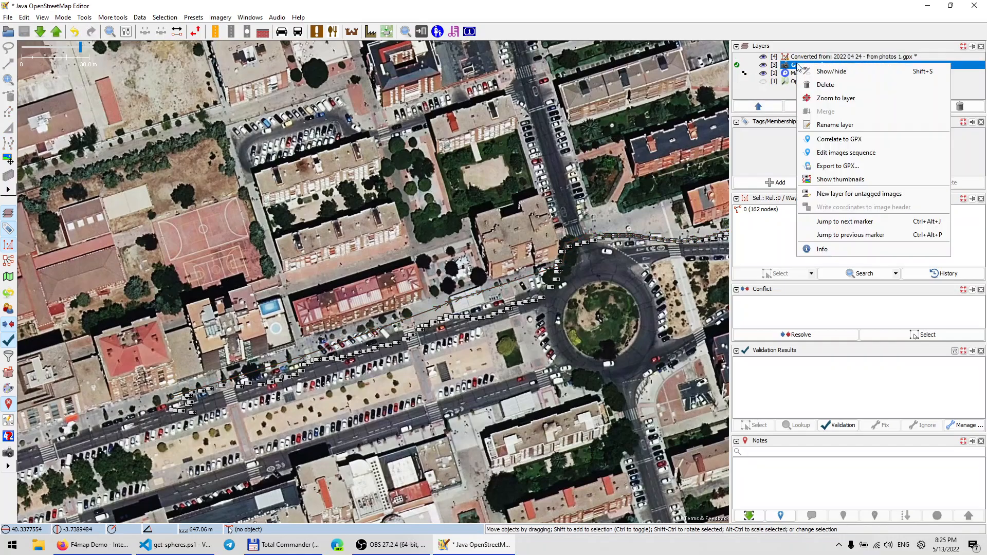
pyautogui.click(855, 140)
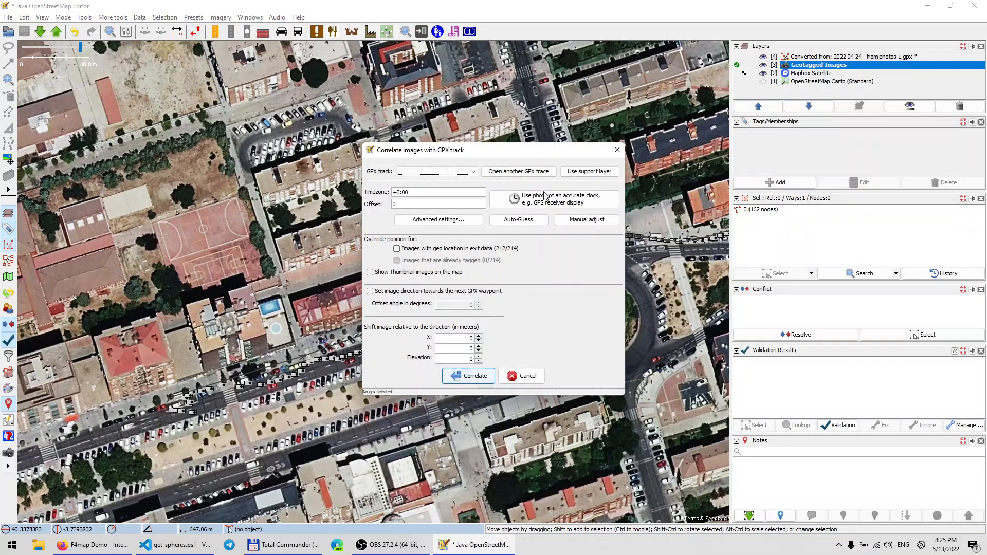
pyautogui.click(488, 174)
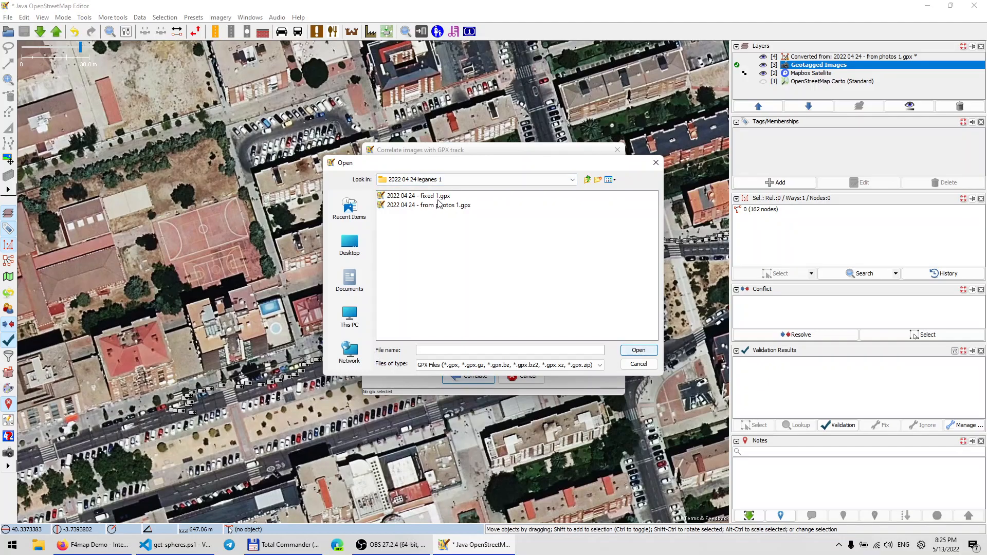
pyautogui.doubleClick(438, 197)
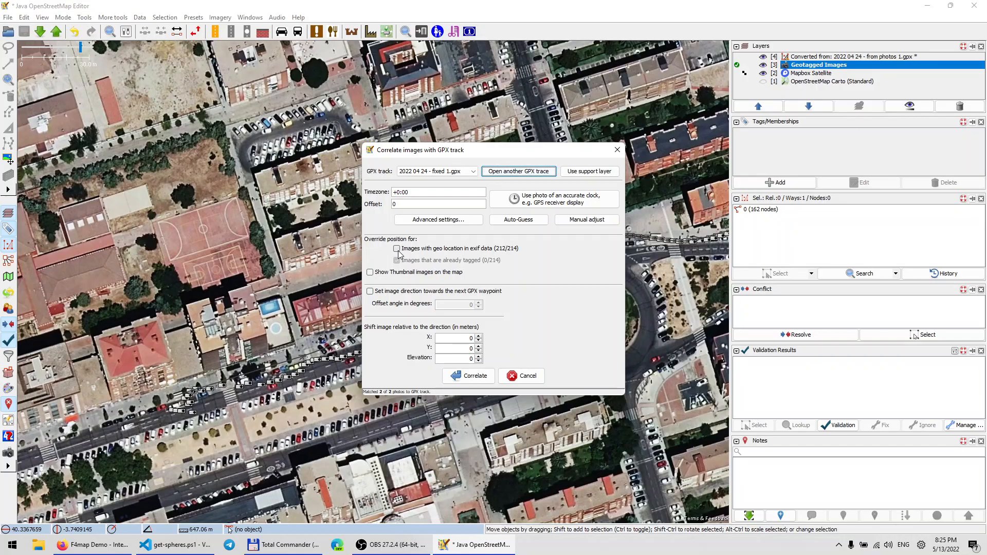
# Step: Set the correlation to override positions for images with geo location in exif data, keeping the photos on the map in view
pyautogui.moveTo(427, 154); pyautogui.dragTo(509, 160)
pyautogui.scroll(3, 186, 427)
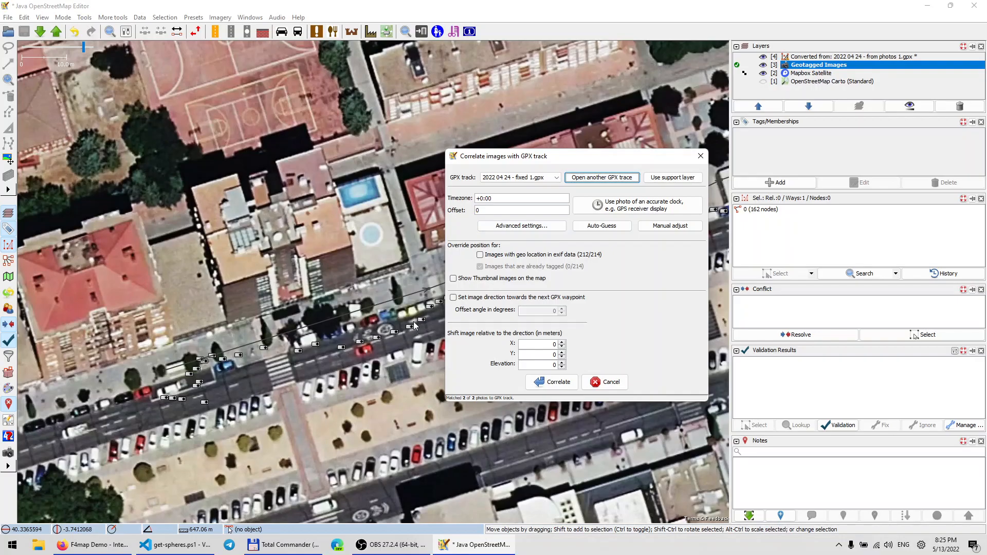
pyautogui.click(480, 255)
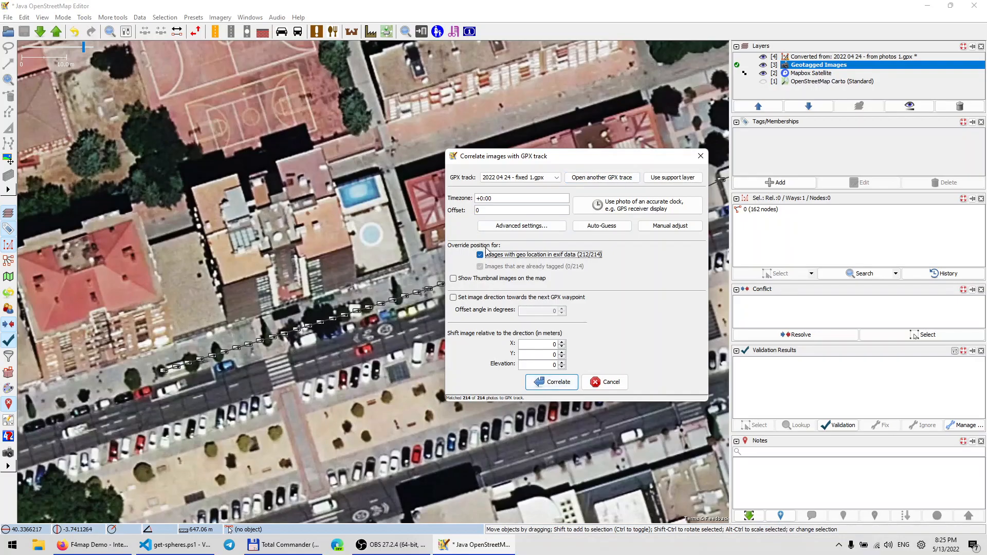
# Step: Check the previewed photo positions along the route from its western end to the car park crossing, and apply the correlation
pyautogui.scroll(-3, 346, 257)
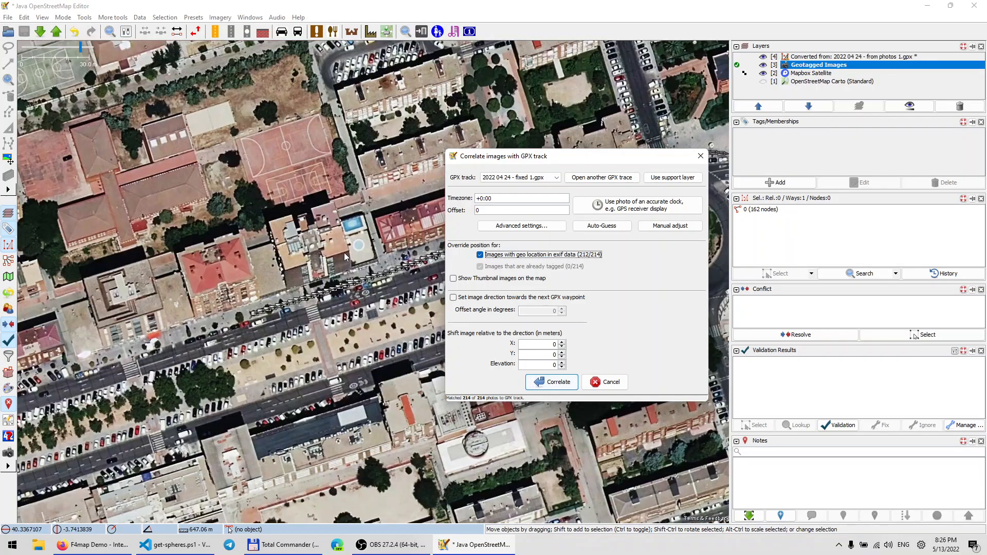
pyautogui.scroll(3, 293, 317)
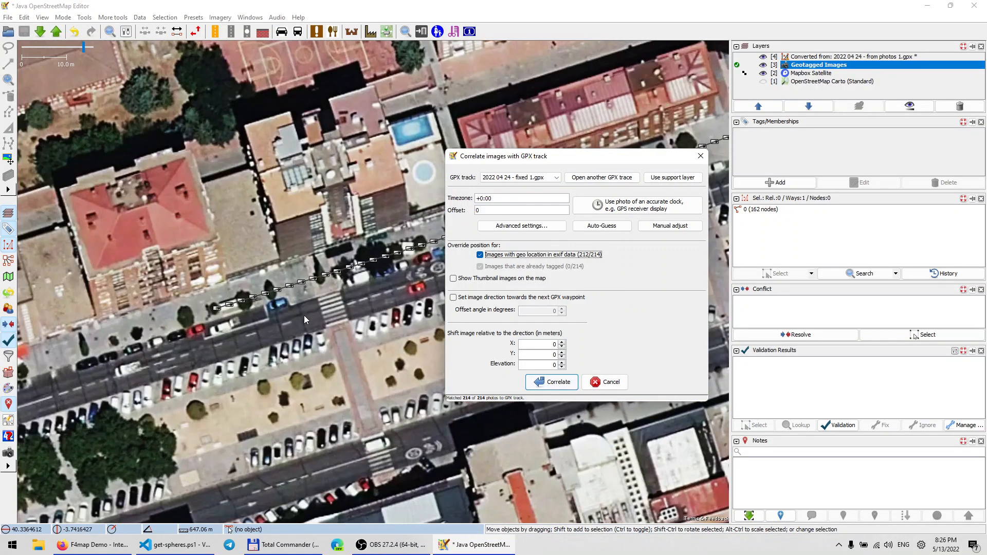
pyautogui.moveTo(304, 315); pyautogui.dragTo(139, 367)
pyautogui.moveTo(298, 317); pyautogui.dragTo(124, 377)
pyautogui.moveTo(280, 338); pyautogui.dragTo(200, 384)
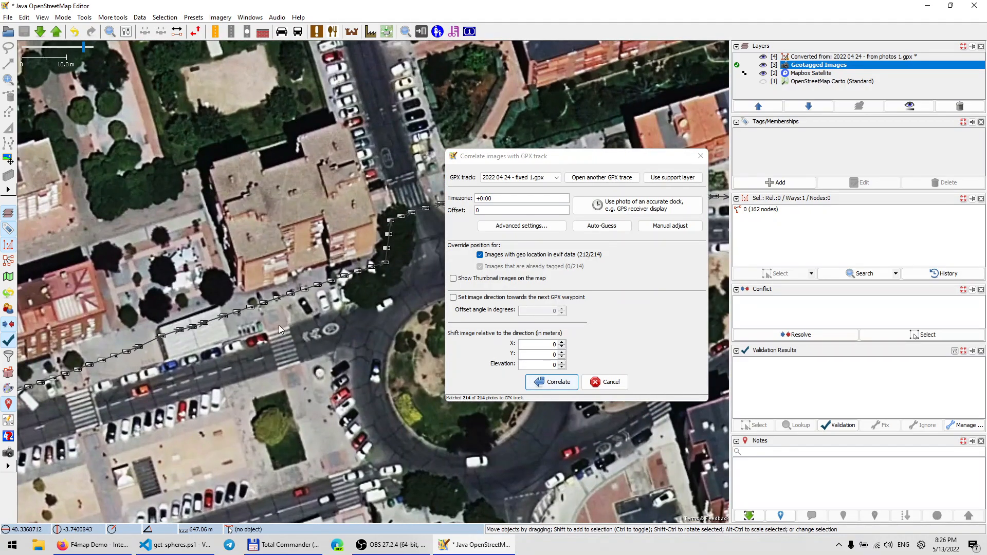
pyautogui.moveTo(249, 372); pyautogui.dragTo(179, 425)
pyautogui.moveTo(384, 315); pyautogui.dragTo(141, 393)
pyautogui.moveTo(287, 400); pyautogui.dragTo(45, 401)
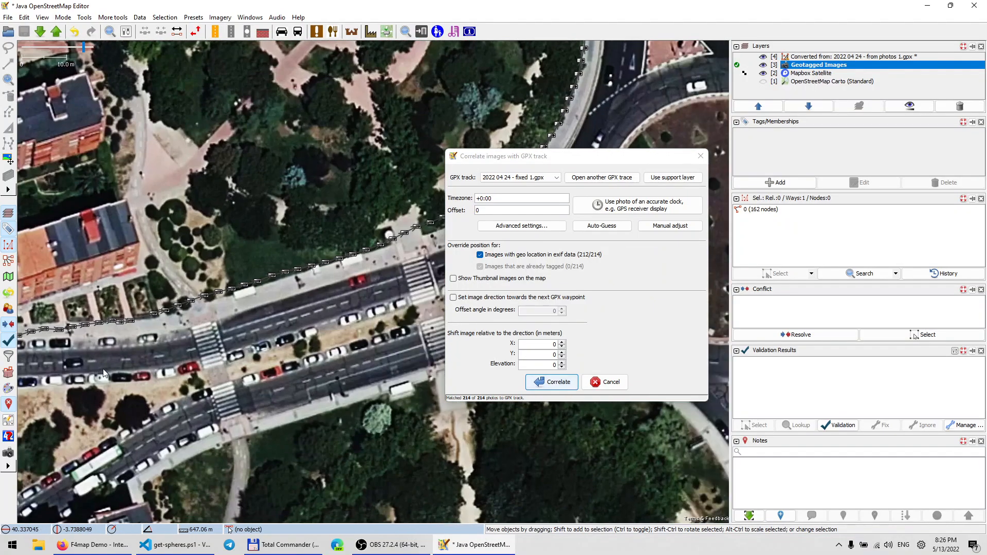
pyautogui.moveTo(148, 361); pyautogui.dragTo(125, 376)
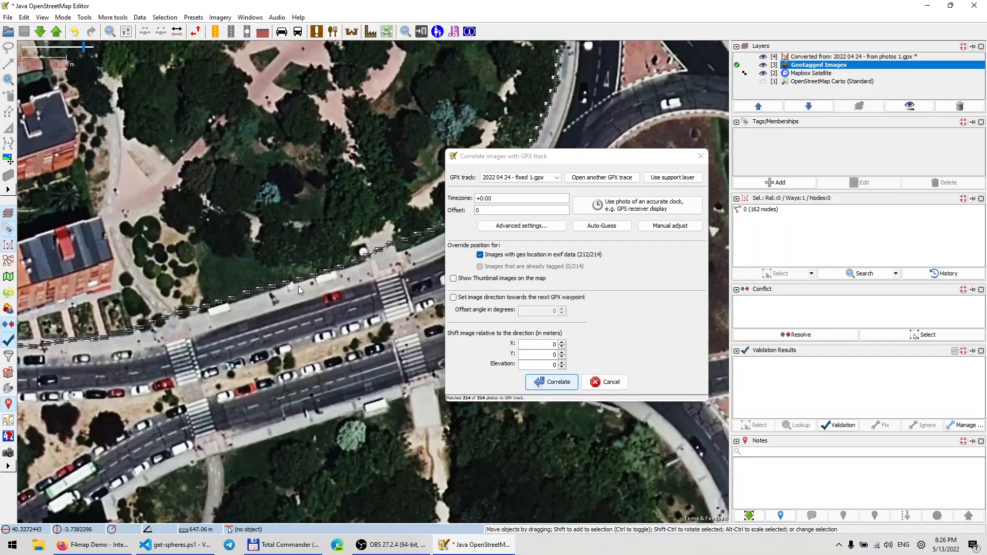
pyautogui.scroll(-2, 239, 289)
pyautogui.scroll(1, 268, 307)
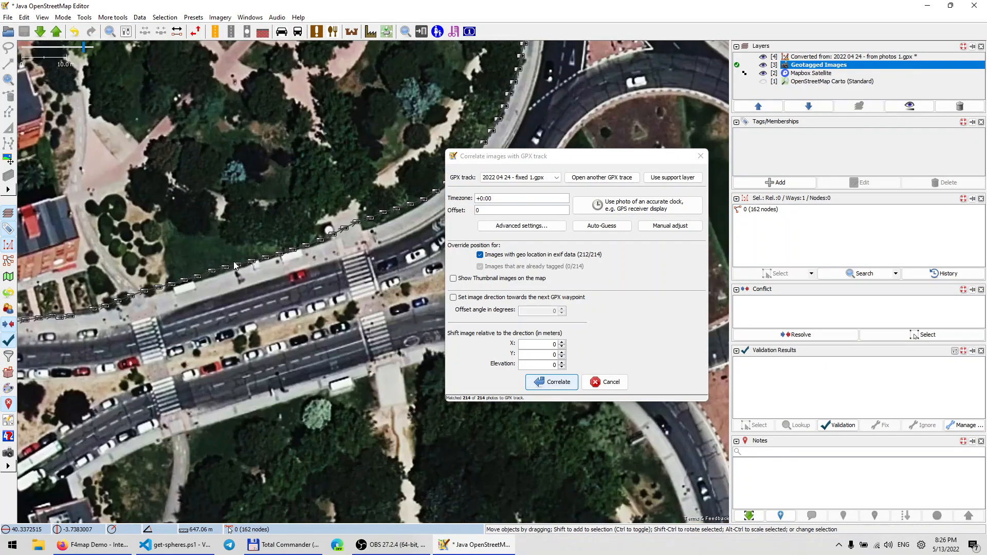
pyautogui.moveTo(345, 165); pyautogui.dragTo(232, 447)
pyautogui.moveTo(278, 180); pyautogui.dragTo(228, 268)
pyautogui.click(549, 382)
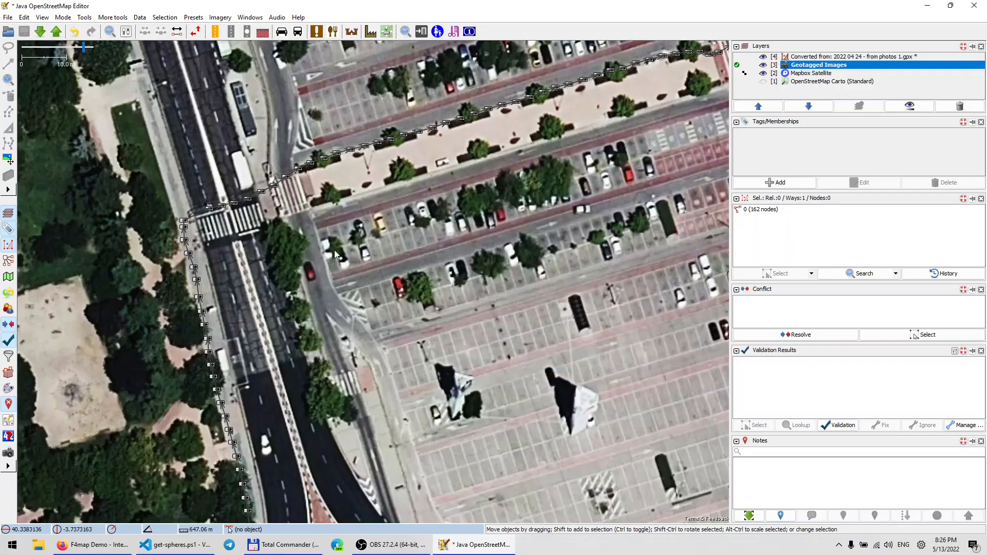
pyautogui.scroll(-3, 334, 250)
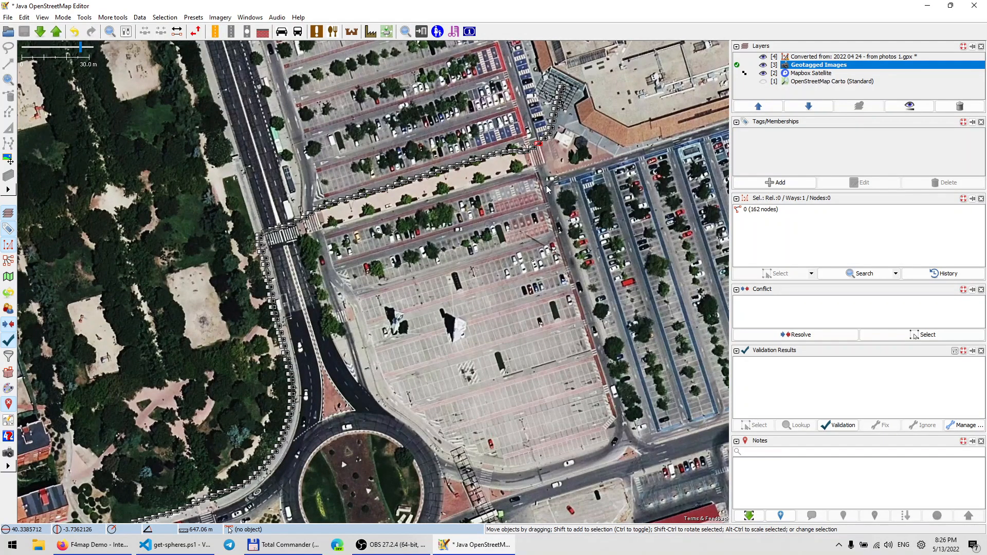
# Step: Switch to Total Commander and load 2022 04 24 - fixed 1.gpx from the 2022 04 24 leganes 1 folder into JOSM as a layer
pyautogui.hotkey('alt', 'Tab')
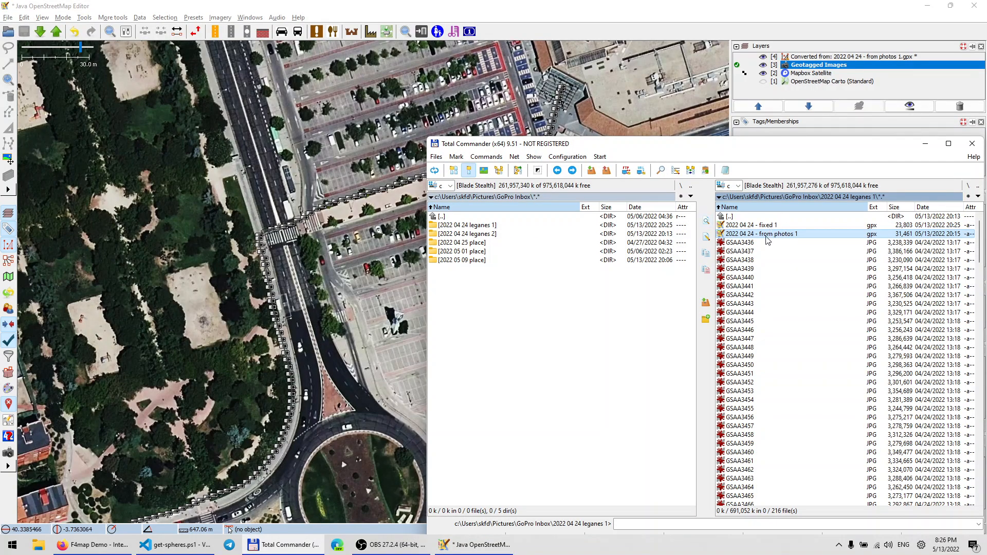
pyautogui.click(799, 227)
pyautogui.moveTo(772, 201); pyautogui.dragTo(797, 66)
pyautogui.moveTo(757, 225); pyautogui.dragTo(295, 171)
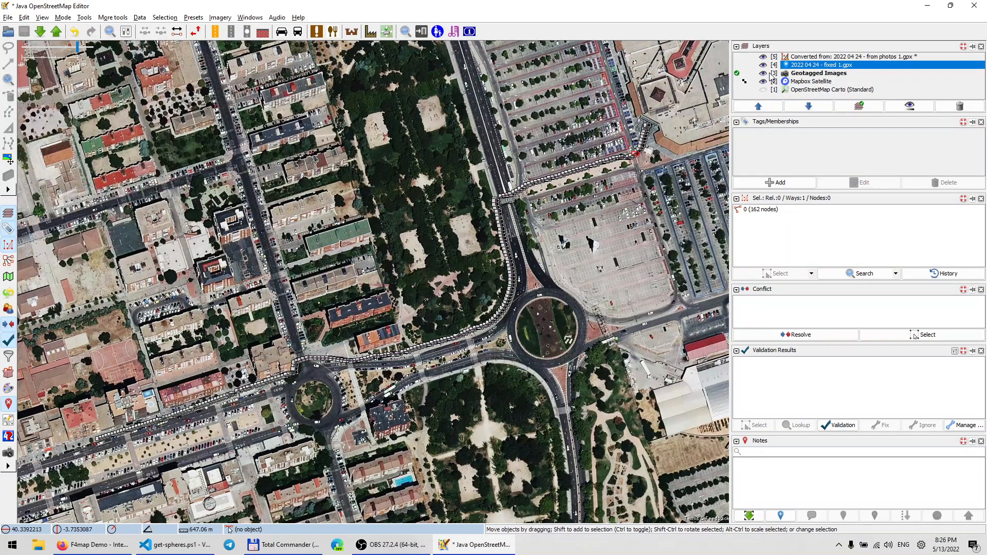
pyautogui.rightClick(805, 71)
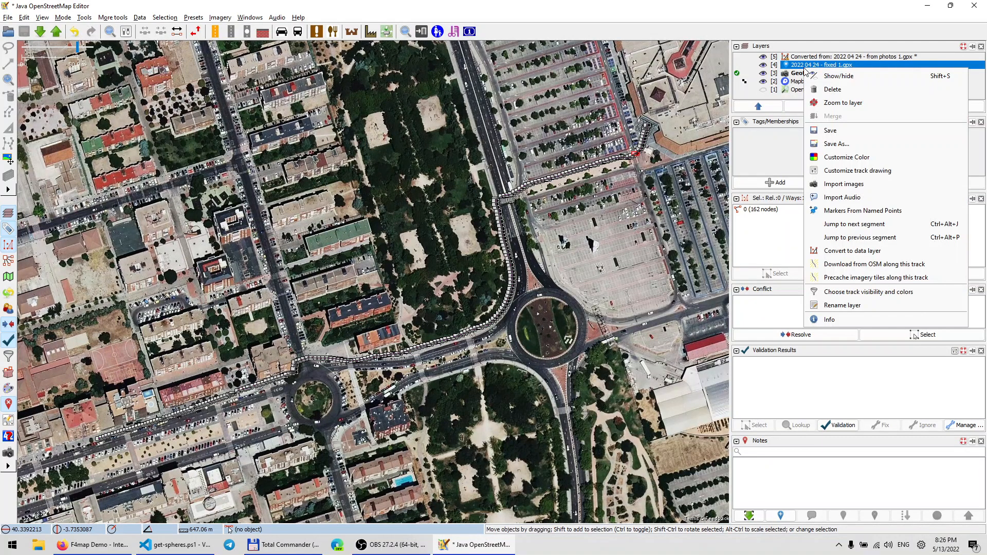
pyautogui.click(846, 157)
pyautogui.click(492, 359)
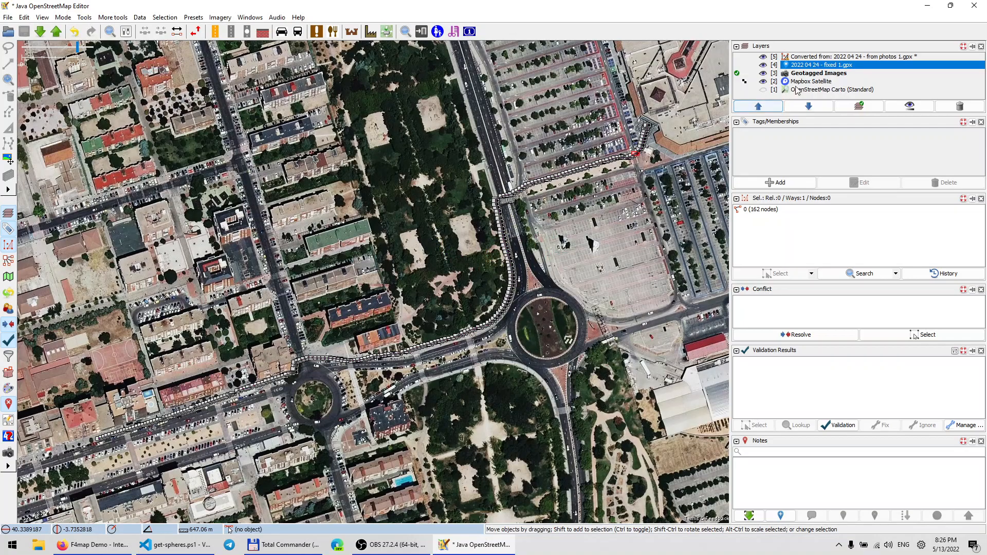
pyautogui.rightClick(820, 65)
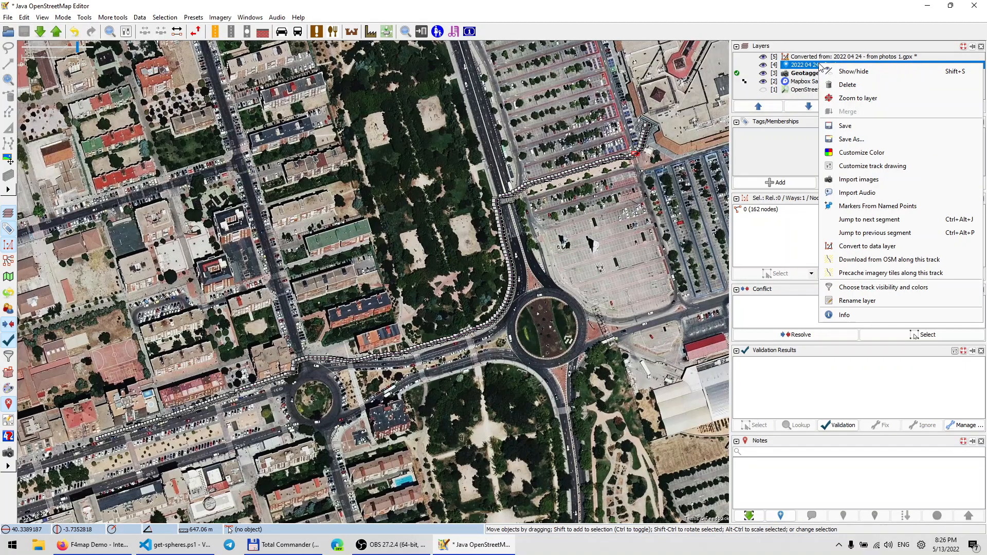
pyautogui.click(656, 3)
# Step: Change the GPS points preferences to color tracks by velocity, using the Foot scale
pyautogui.click(31, 18)
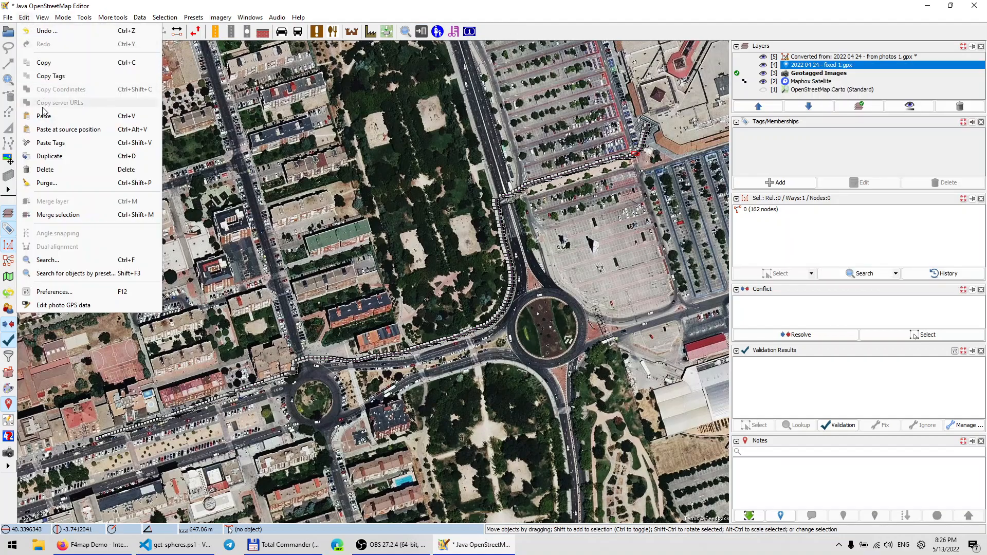
pyautogui.click(57, 289)
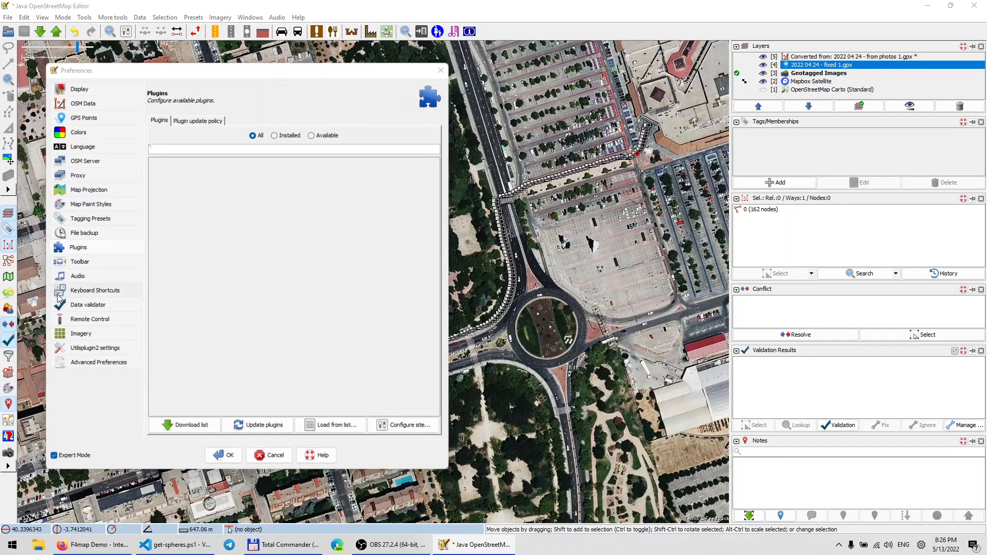
pyautogui.click(92, 117)
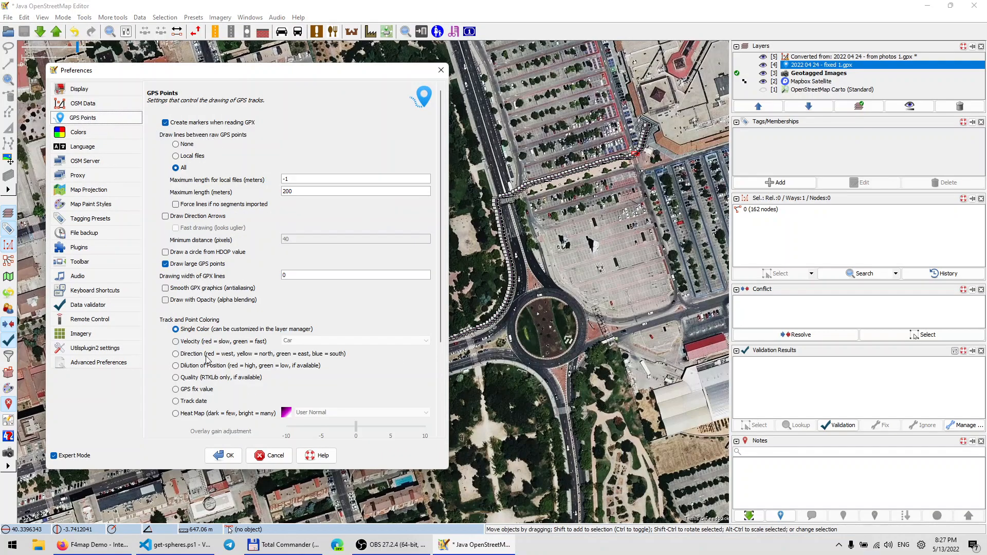
pyautogui.scroll(-1, 223, 325)
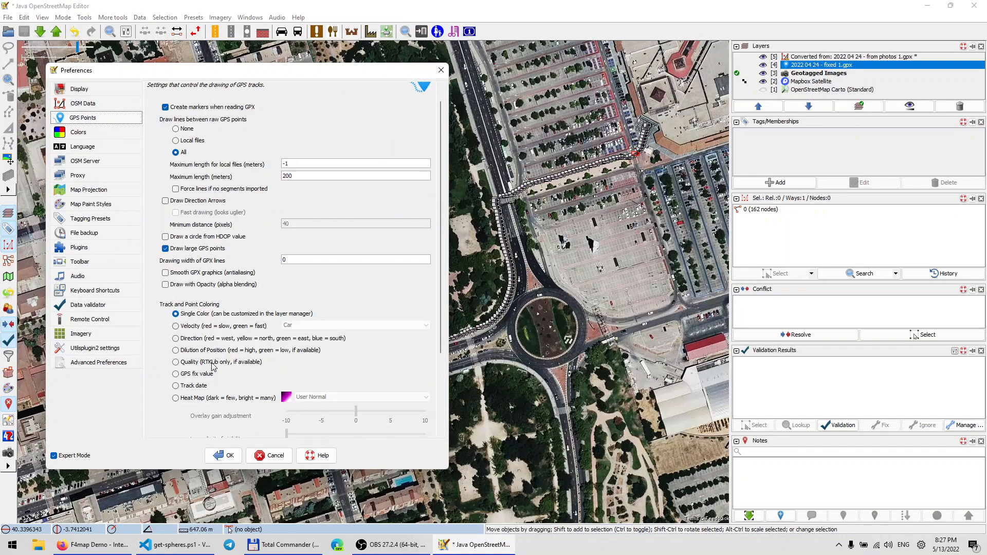
pyautogui.click(196, 327)
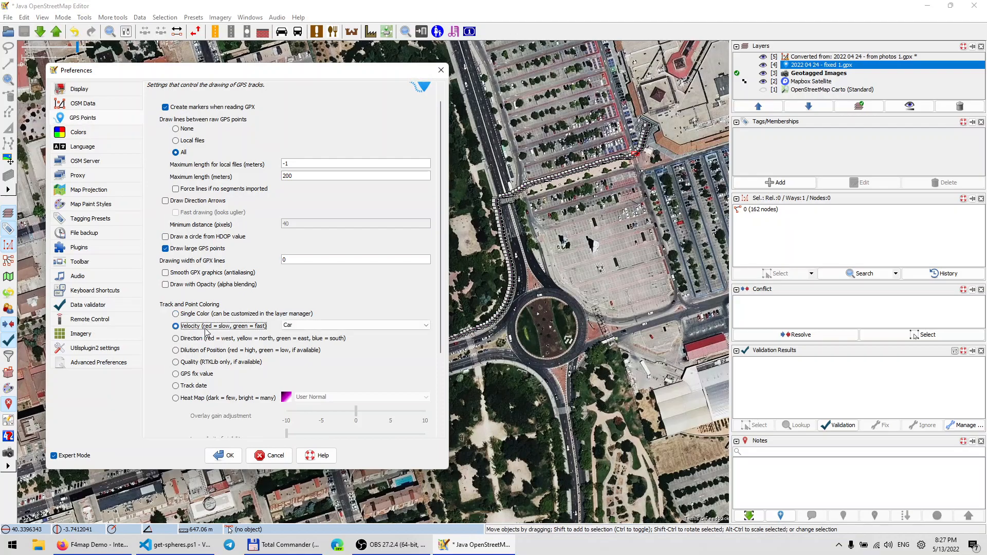
pyautogui.click(328, 325)
pyautogui.click(288, 350)
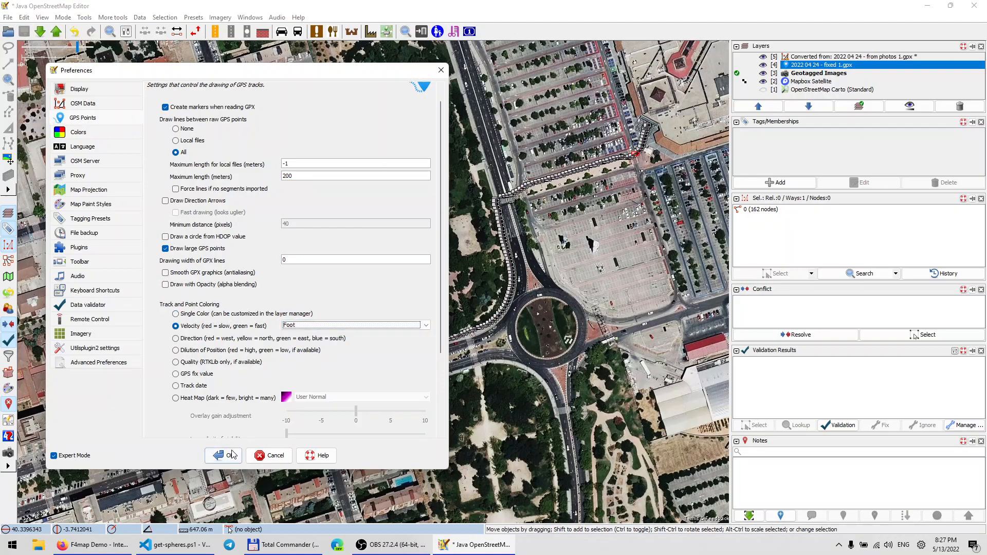
pyautogui.click(224, 456)
# Step: Hide the converted track layer and select the 2022 04 24 - fixed 1.gpx layer to view its track near the small roundabout
pyautogui.scroll(2, 221, 380)
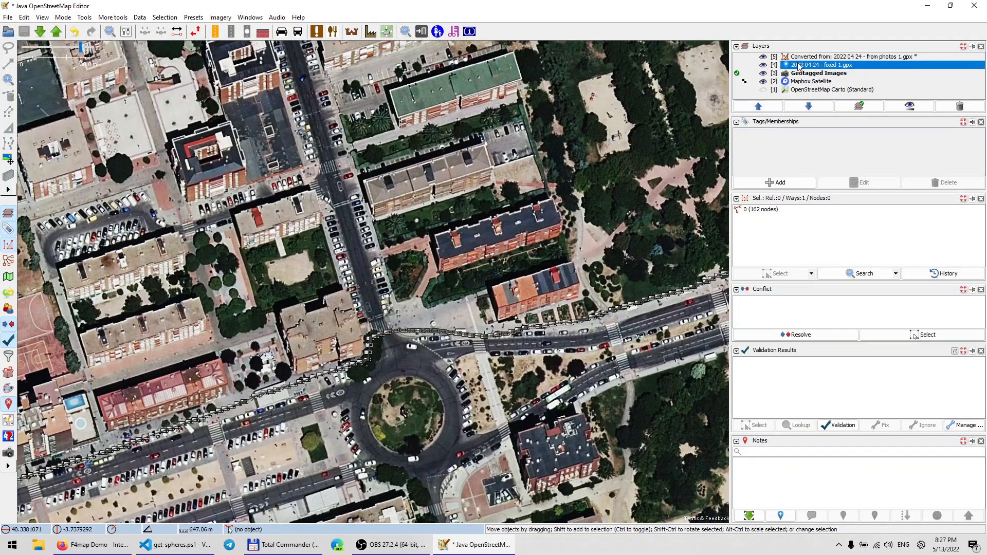
pyautogui.click(763, 58)
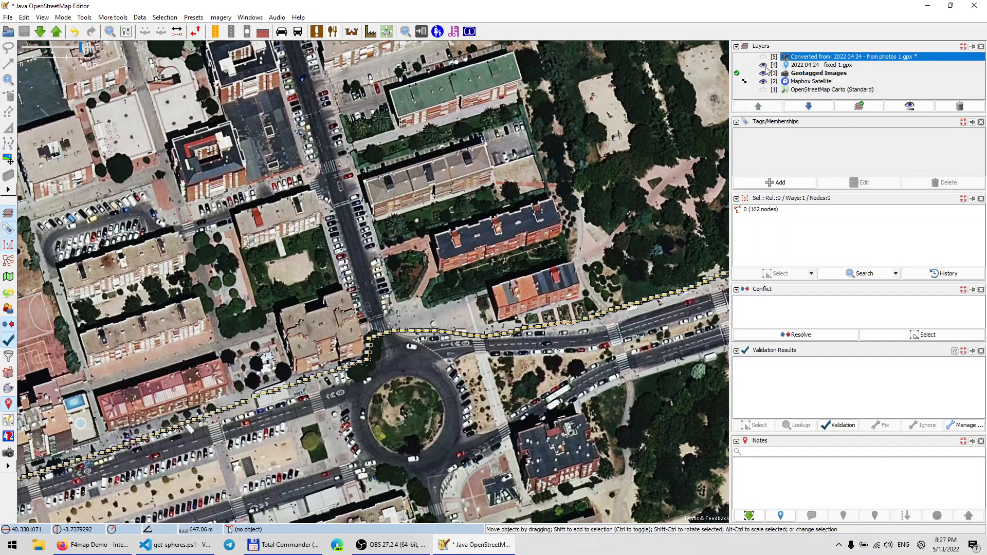
pyautogui.click(803, 64)
pyautogui.scroll(3, 326, 388)
pyautogui.scroll(2, 298, 393)
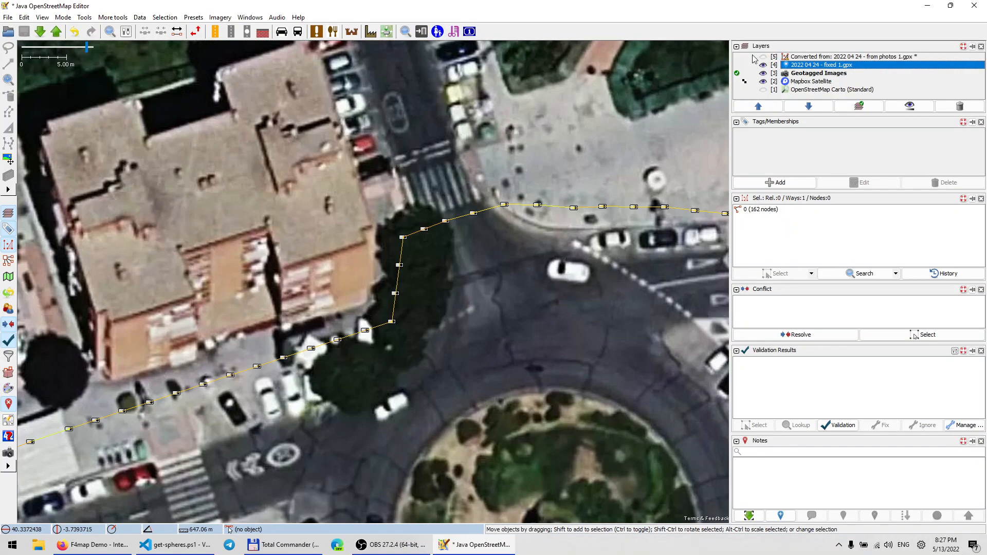
# Step: Hide the Mapbox Satellite and Geotagged Images layers so that only the fixed GPX track is displayed
pyautogui.click(763, 81)
pyautogui.scroll(-3, 293, 329)
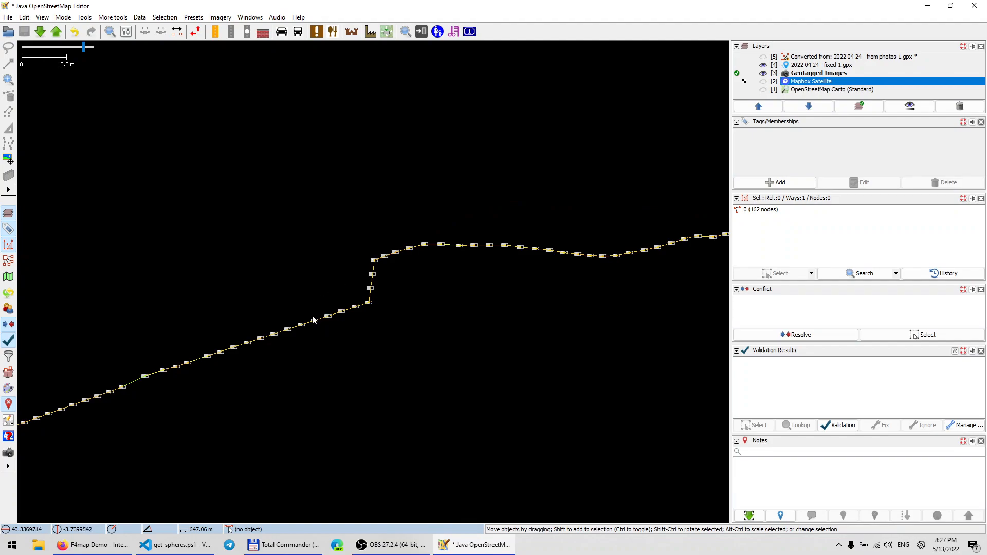
pyautogui.scroll(2, 247, 412)
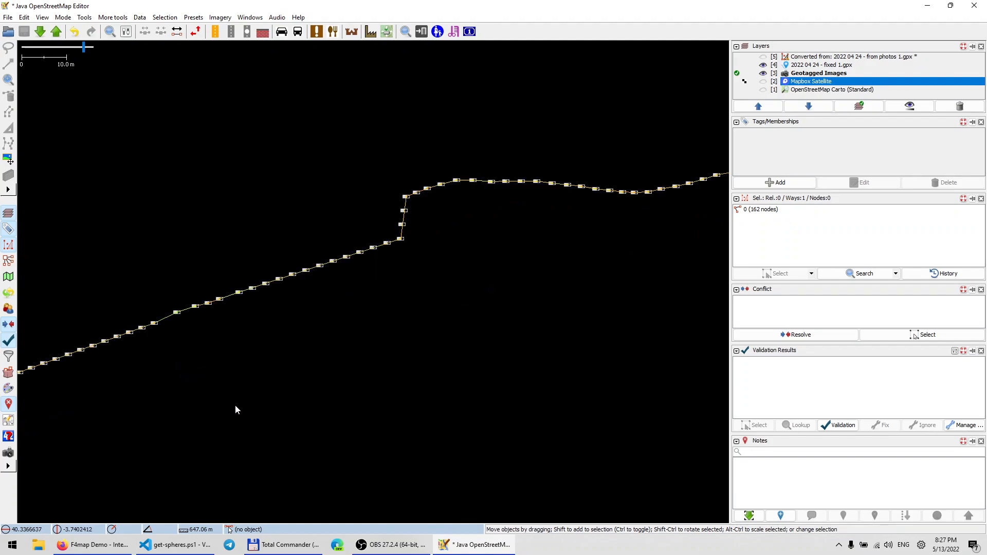
pyautogui.click(763, 73)
pyautogui.scroll(-3, 473, 238)
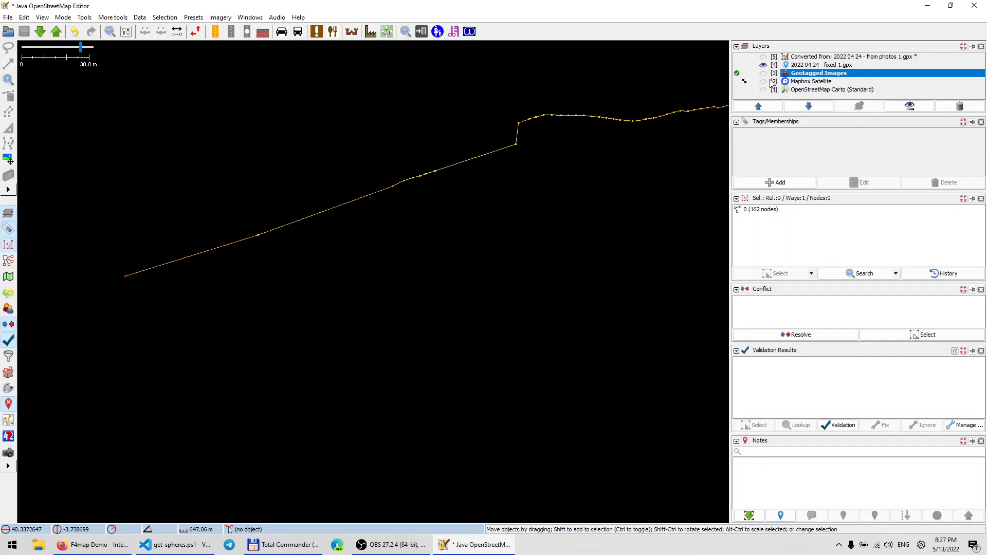
# Step: Activate the 2022 04 24 - fixed 1.gpx layer and examine the velocity colors of the track segments for uneven speeds
pyautogui.click(739, 66)
pyautogui.moveTo(373, 274); pyautogui.dragTo(318, 278)
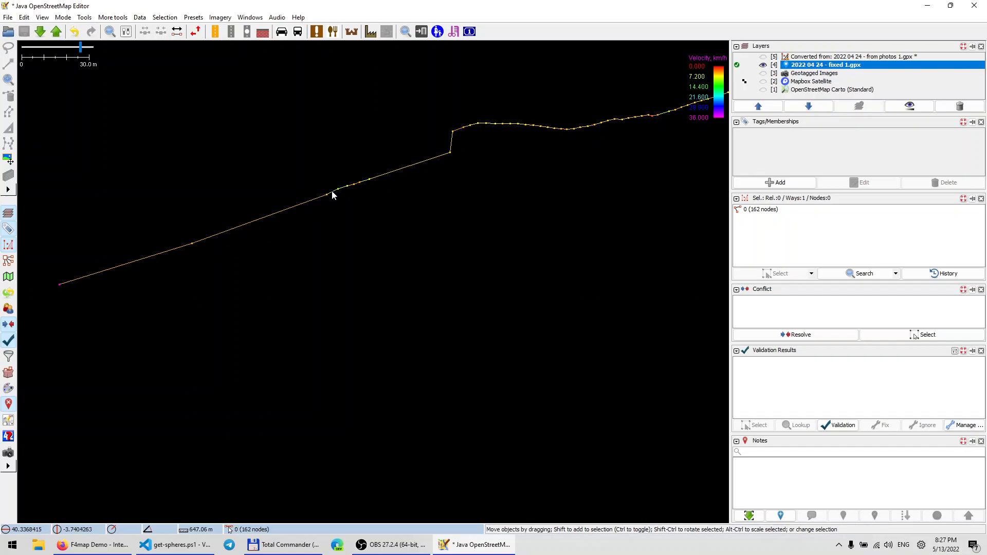
pyautogui.scroll(3, 335, 193)
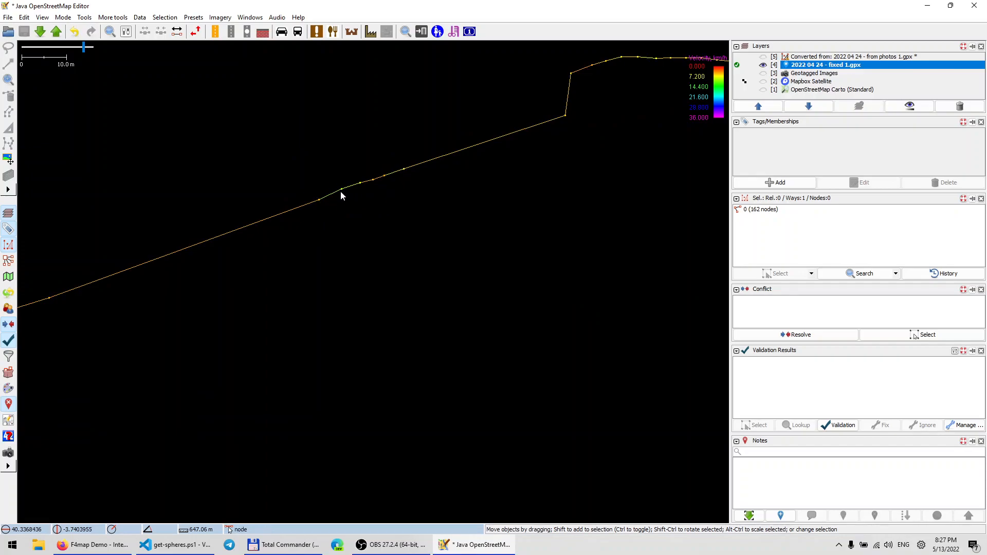
pyautogui.scroll(-3, 434, 222)
pyautogui.moveTo(460, 233); pyautogui.dragTo(225, 293)
pyautogui.scroll(5, 403, 242)
pyautogui.scroll(1, 384, 242)
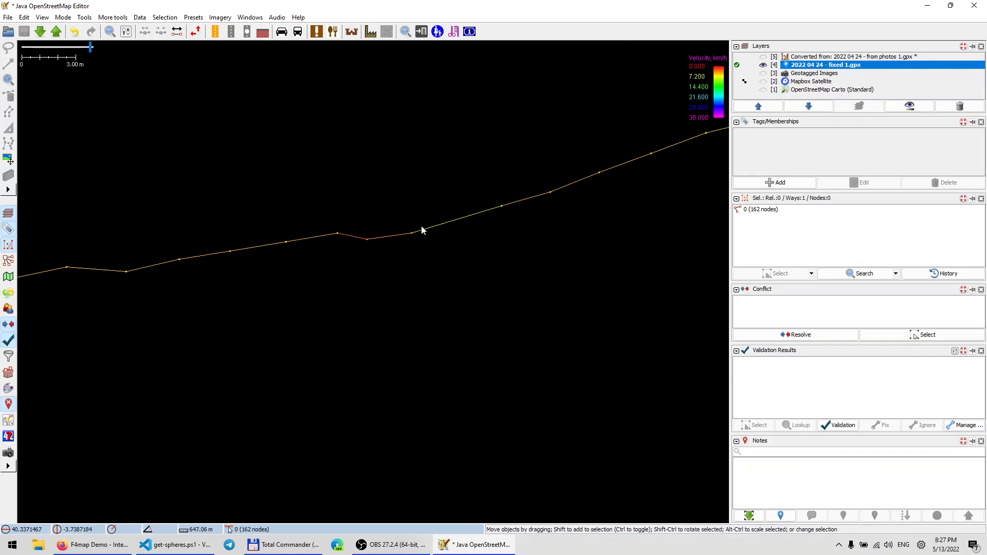
# Step: Follow the fixed GPX track through the large curve to its far end, checking the velocity colors for uneven segments
pyautogui.scroll(-6, 419, 225)
pyautogui.moveTo(476, 201); pyautogui.dragTo(230, 425)
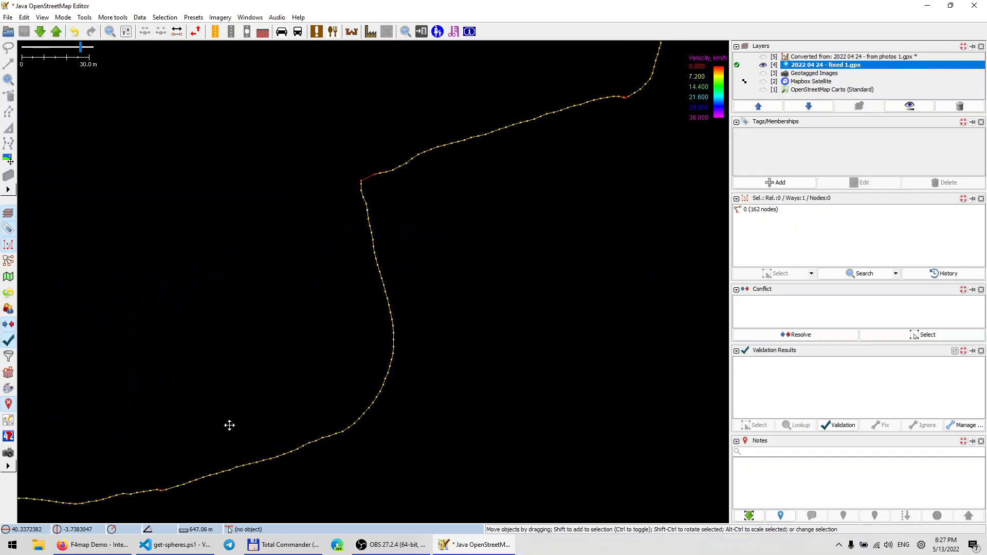
pyautogui.scroll(2, 369, 175)
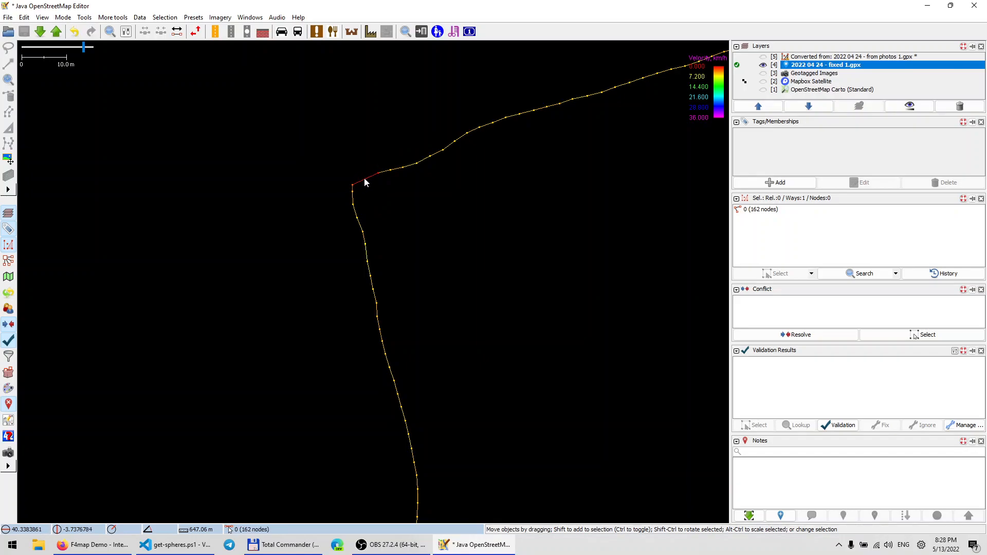
pyautogui.moveTo(484, 191); pyautogui.dragTo(390, 246)
pyautogui.scroll(-2, 390, 233)
pyautogui.moveTo(615, 184); pyautogui.dragTo(575, 212)
pyautogui.scroll(2, 575, 178)
pyautogui.scroll(2, 558, 176)
pyautogui.scroll(2, 502, 204)
pyautogui.moveTo(515, 171); pyautogui.dragTo(356, 356)
pyautogui.moveTo(463, 158); pyautogui.dragTo(381, 292)
pyautogui.scroll(-4, 381, 292)
pyautogui.scroll(2, 425, 219)
pyautogui.moveTo(425, 223); pyautogui.dragTo(635, 73)
pyautogui.moveTo(178, 436); pyautogui.dragTo(375, 347)
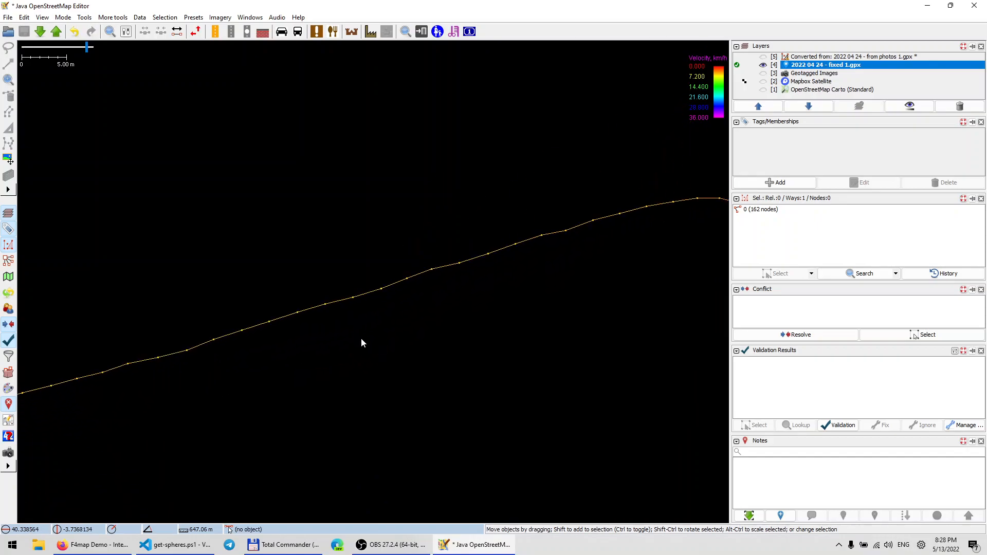
pyautogui.scroll(-5, 229, 379)
pyautogui.scroll(2, 358, 251)
pyautogui.scroll(2, 359, 252)
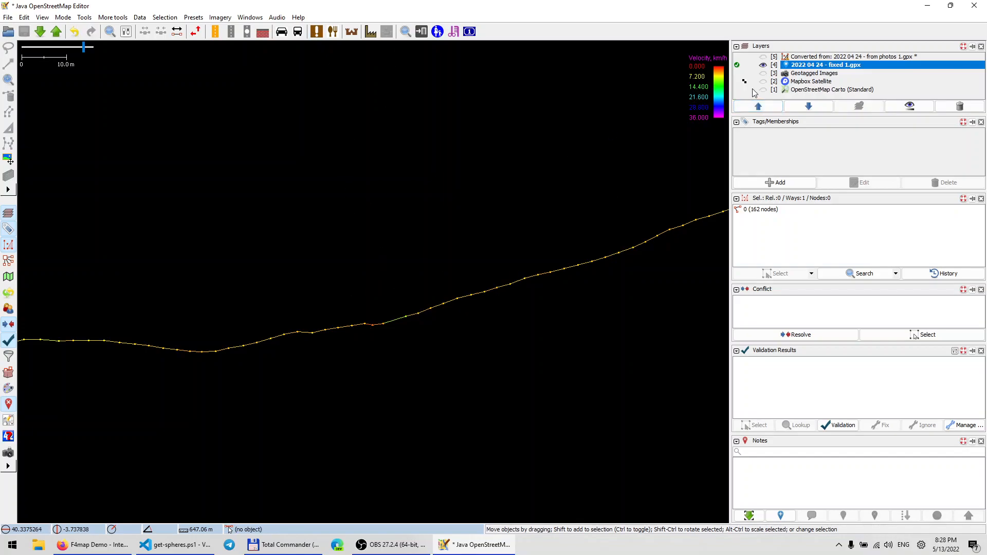
# Step: Hide the fixed GPX layer, show the Geotagged Images layer, and briefly compare the photo positions with the Mapbox Satellite imagery
pyautogui.click(763, 65)
pyautogui.click(763, 73)
pyautogui.scroll(-3, 428, 162)
pyautogui.scroll(2, 428, 147)
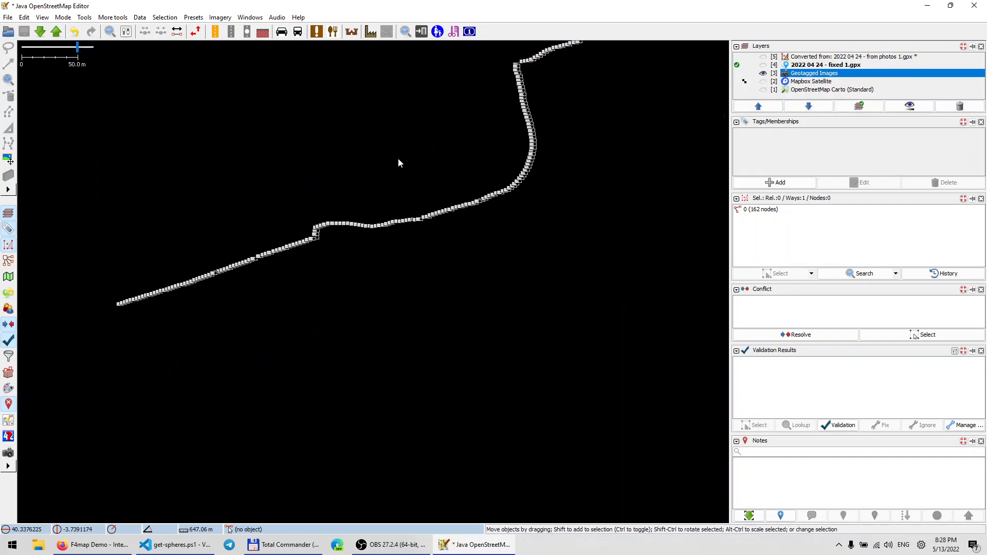
pyautogui.click(764, 82)
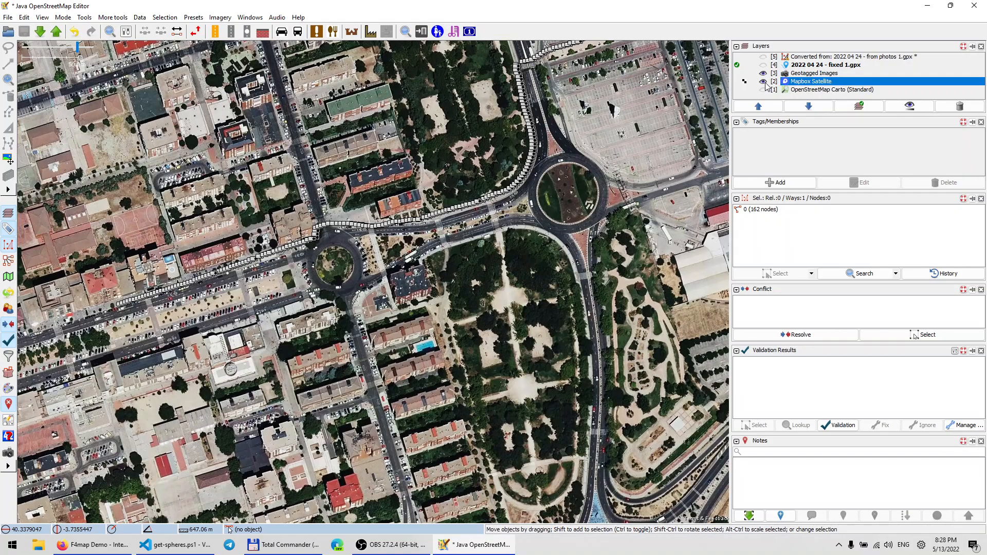
pyautogui.click(764, 81)
pyautogui.scroll(2, 402, 252)
pyautogui.scroll(-2, 443, 155)
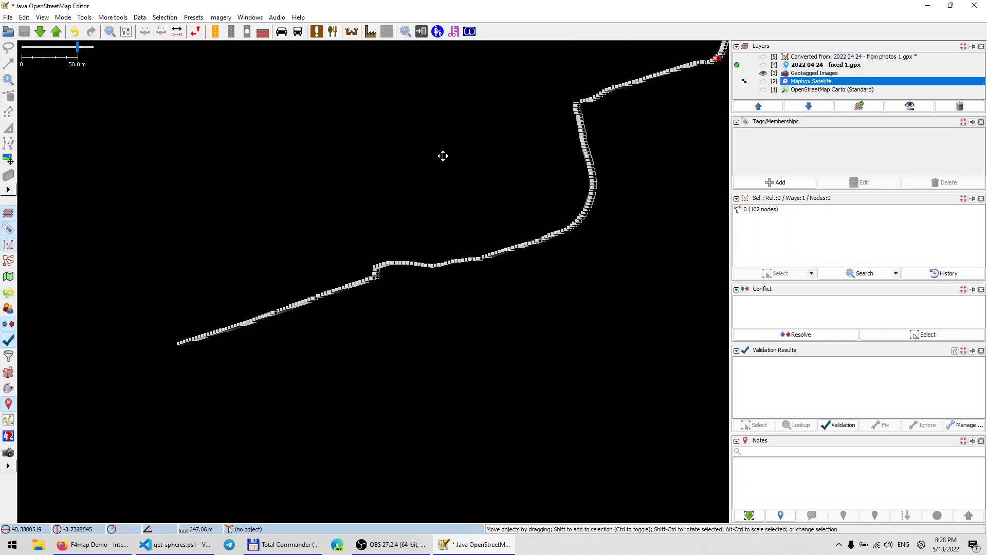
# Step: Make Geotagged Images the active layer
pyautogui.click(809, 74)
pyautogui.rightClick(808, 74)
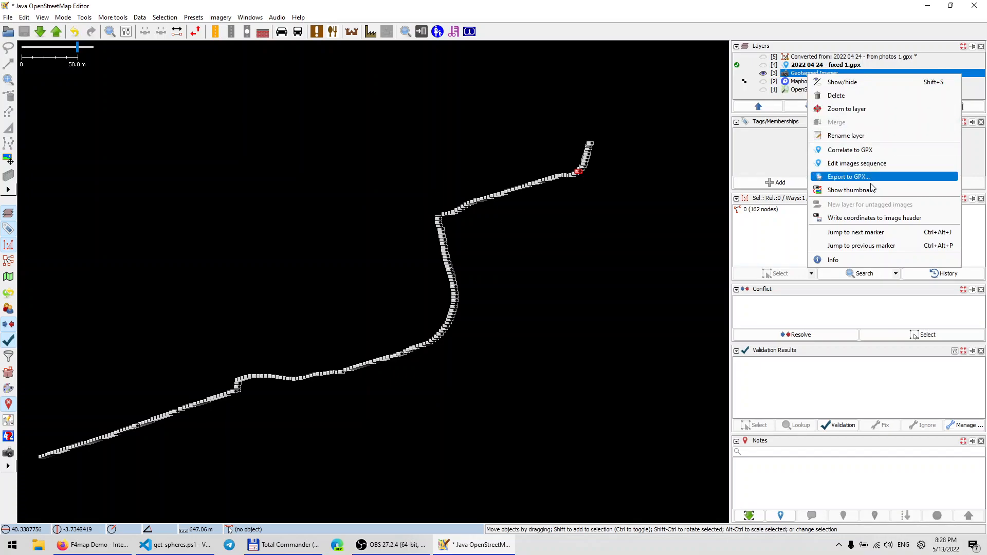
pyautogui.click(738, 74)
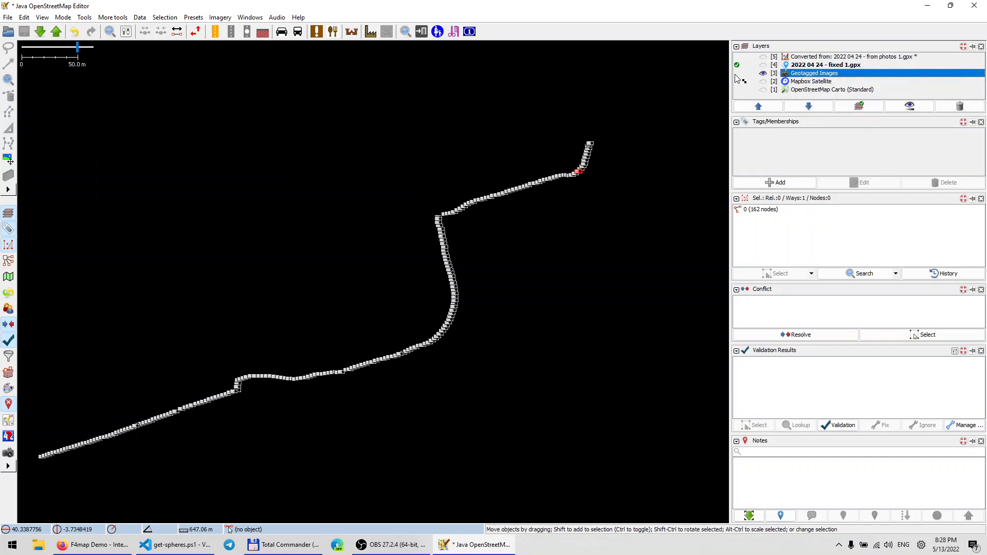
pyautogui.rightClick(800, 76)
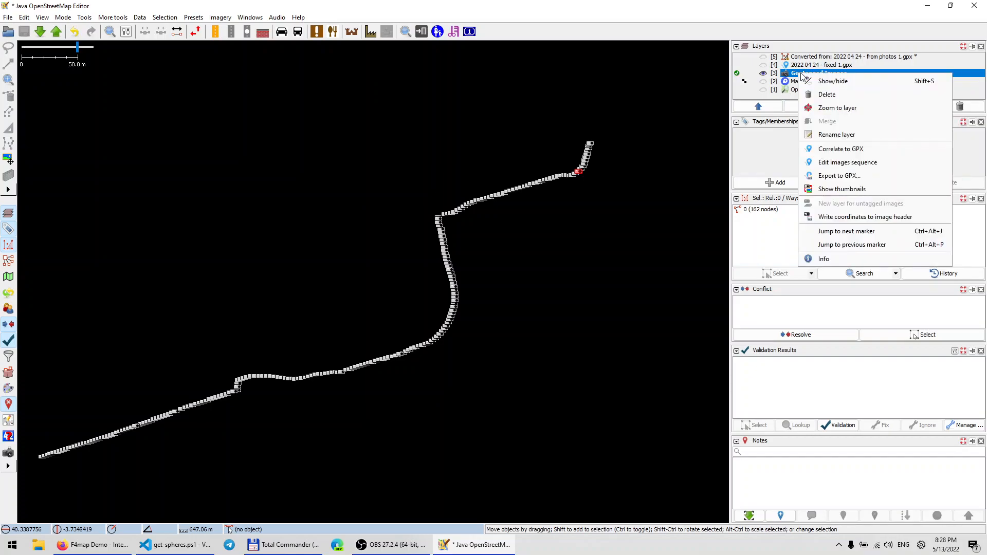
pyautogui.click(916, 217)
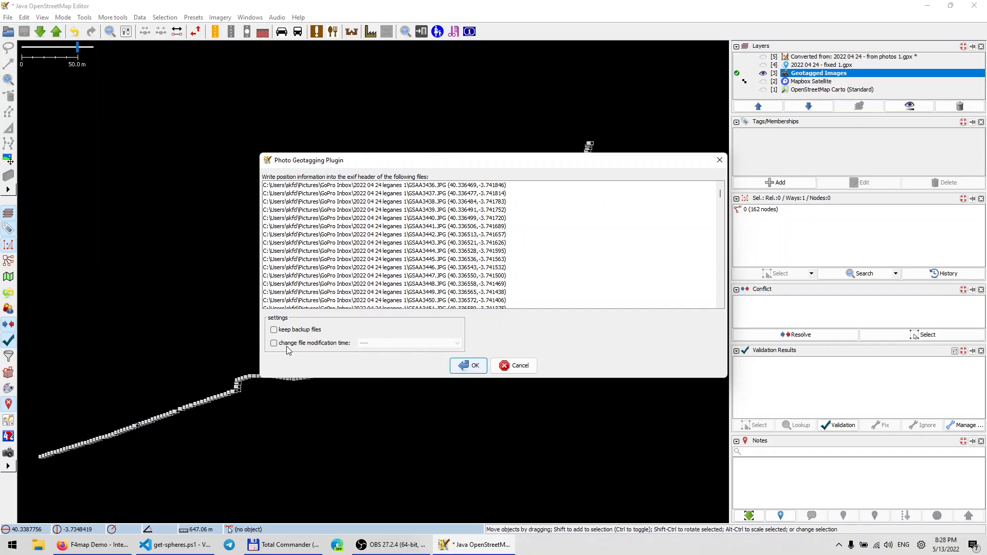
pyautogui.click(519, 367)
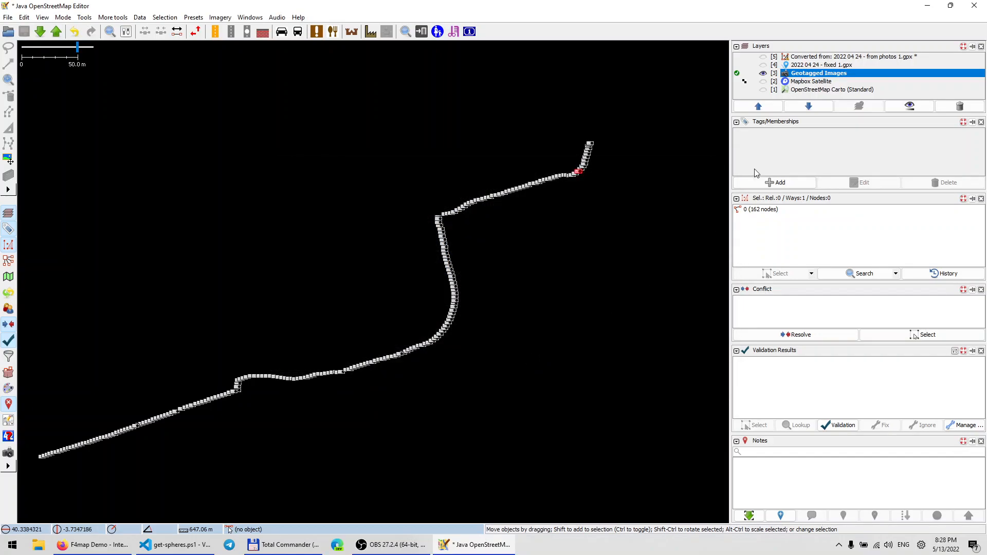
pyautogui.rightClick(817, 66)
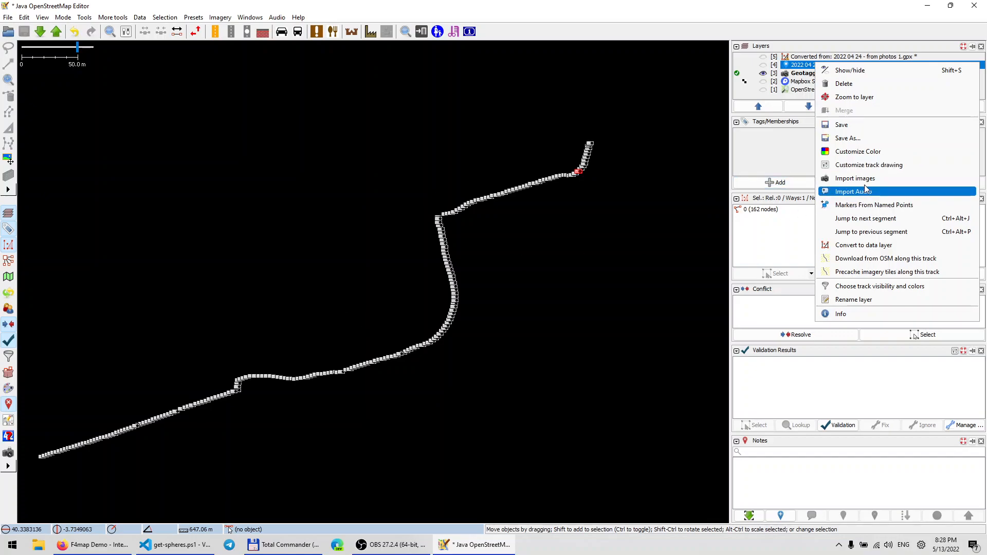
pyautogui.rightClick(797, 75)
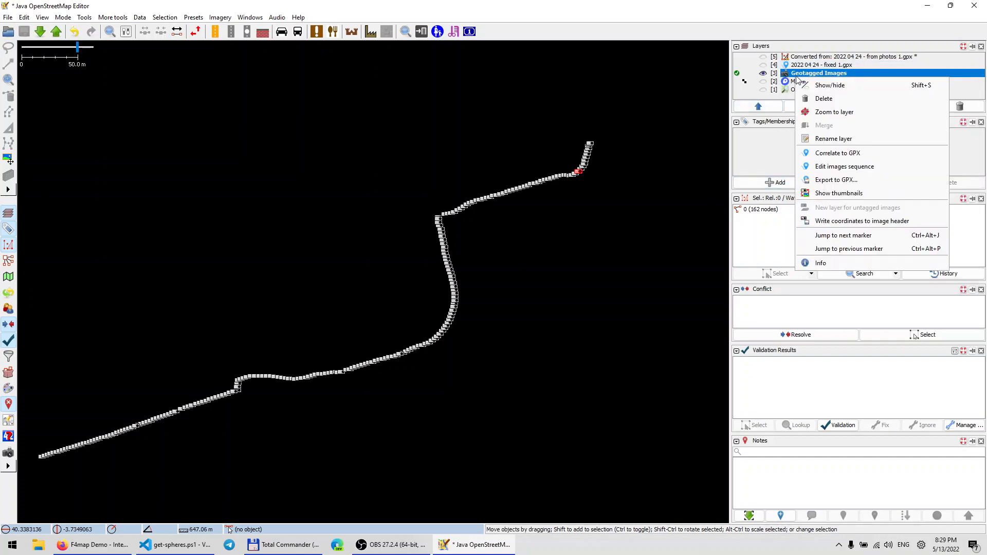
pyautogui.click(470, 294)
# Step: Open photo GSAA3556 at the start of the large curve and bring its marker into view beside the photo viewer
pyautogui.scroll(5, 470, 294)
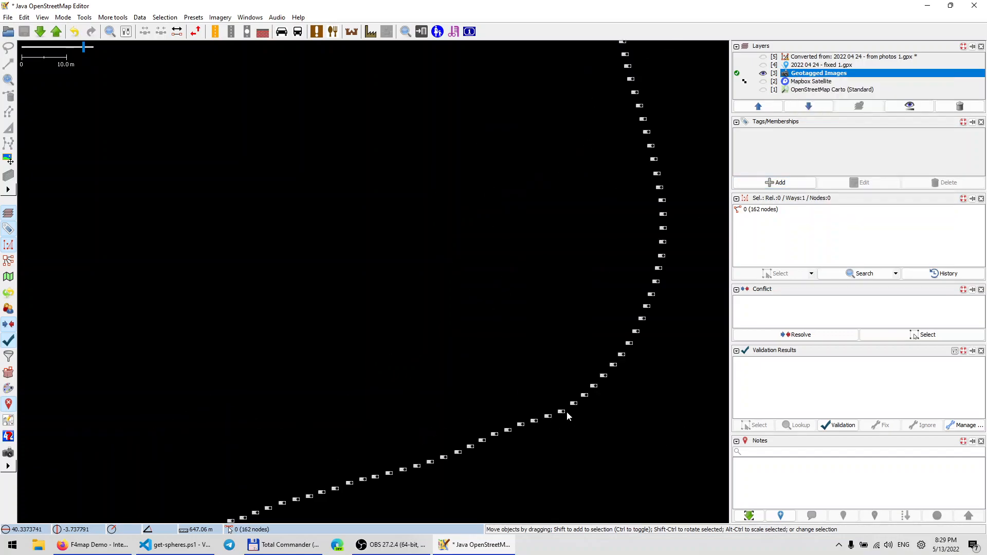
pyautogui.click(563, 411)
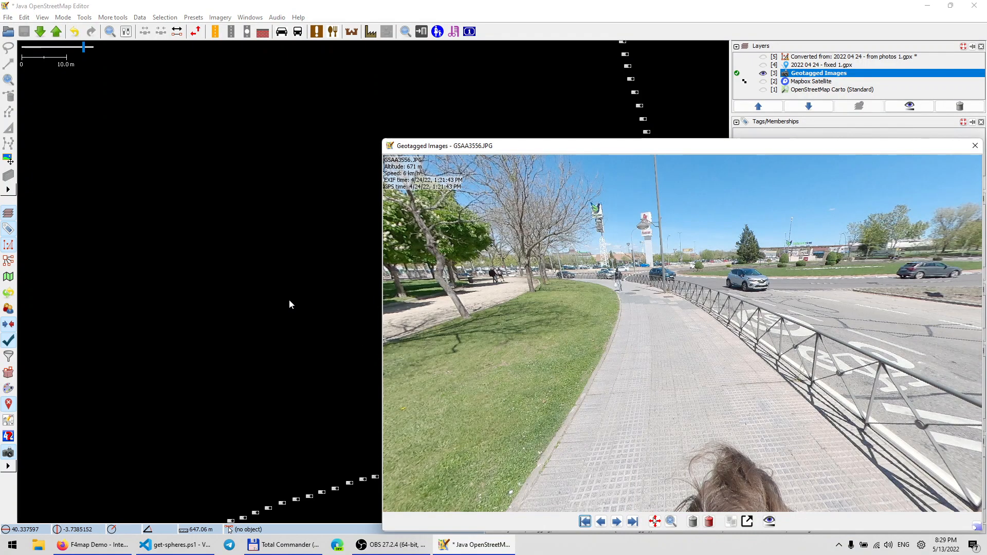
pyautogui.moveTo(289, 299)
pyautogui.mouseDown()
pyautogui.moveTo(111, 216)
pyautogui.moveTo(73, 224)
pyautogui.mouseUp()
pyautogui.moveTo(258, 243); pyautogui.dragTo(165, 250)
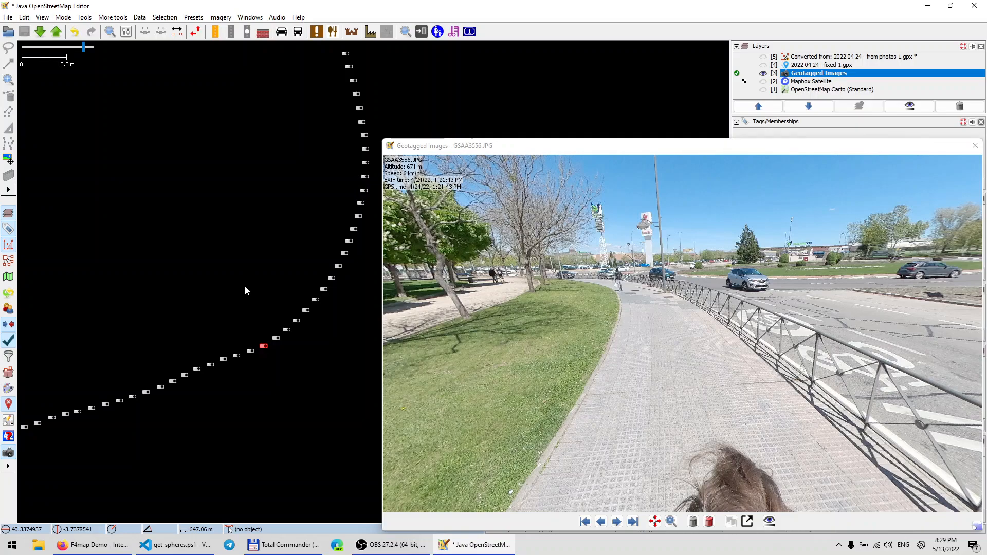
# Step: Try moving photo GSAA3556 off the track, undo the move, and manually point its viewing direction toward the next photo
pyautogui.moveTo(264, 346); pyautogui.dragTo(245, 268)
pyautogui.hotkey('ctrl', 'z')
pyautogui.hotkey('ctrl', 'z')
pyautogui.keyDown('ctrl'); pyautogui.moveTo(265, 346); pyautogui.dragTo(260, 332); pyautogui.keyUp('ctrl')
pyautogui.moveTo(312, 348)
pyautogui.keyDown('ctrl'); pyautogui.mouseDown()
pyautogui.moveTo(268, 388)
pyautogui.moveTo(185, 314)
pyautogui.moveTo(247, 380)
pyautogui.moveTo(307, 371)
pyautogui.moveTo(299, 319)
pyautogui.mouseUp(); pyautogui.keyUp('ctrl')
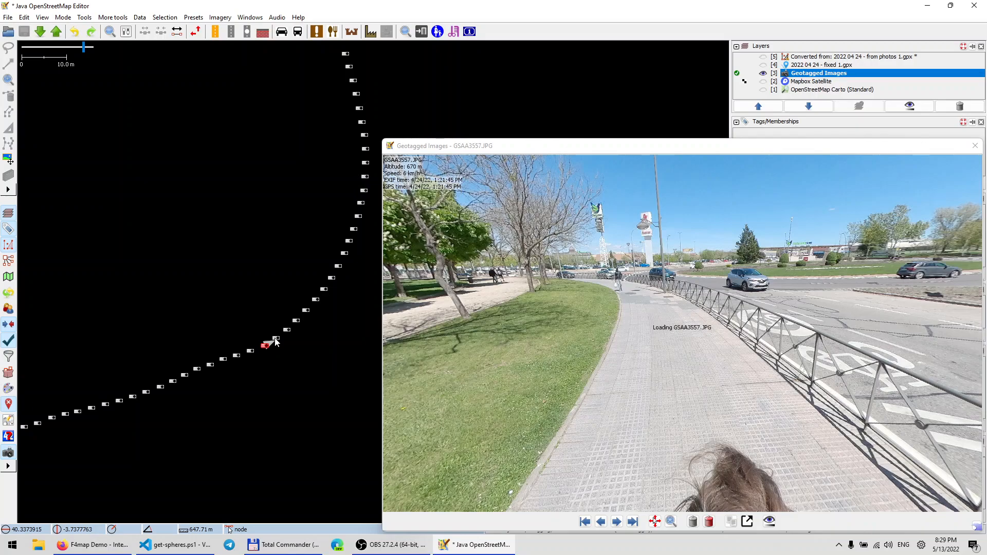
# Step: Manually point photo GSAA3557 toward the next photo, compare it with GSAA3556, and close the photo viewer
pyautogui.click(276, 338)
pyautogui.keyDown('ctrl'); pyautogui.moveTo(276, 340); pyautogui.dragTo(289, 328); pyautogui.keyUp('ctrl')
pyautogui.click(265, 347)
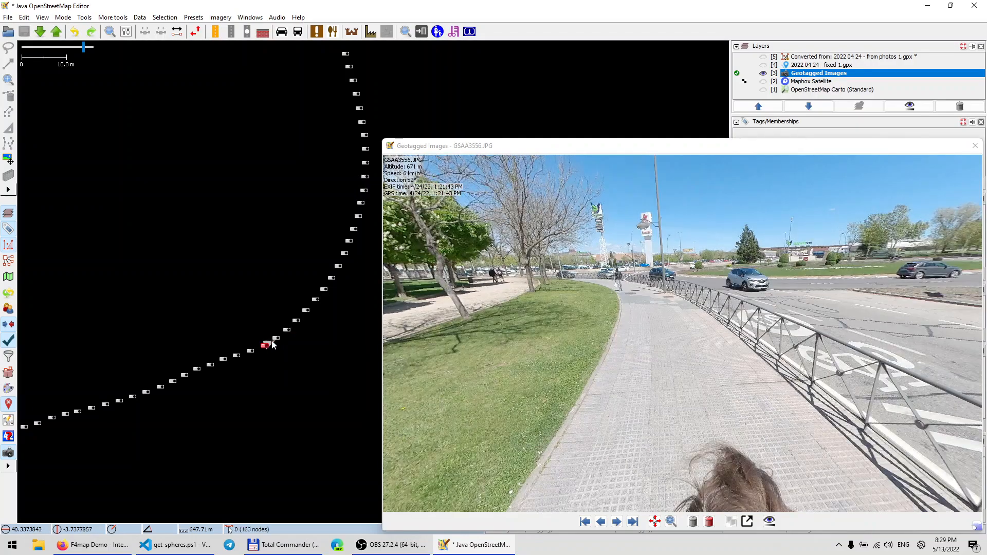
pyautogui.click(277, 338)
pyautogui.doubleClick(392, 147)
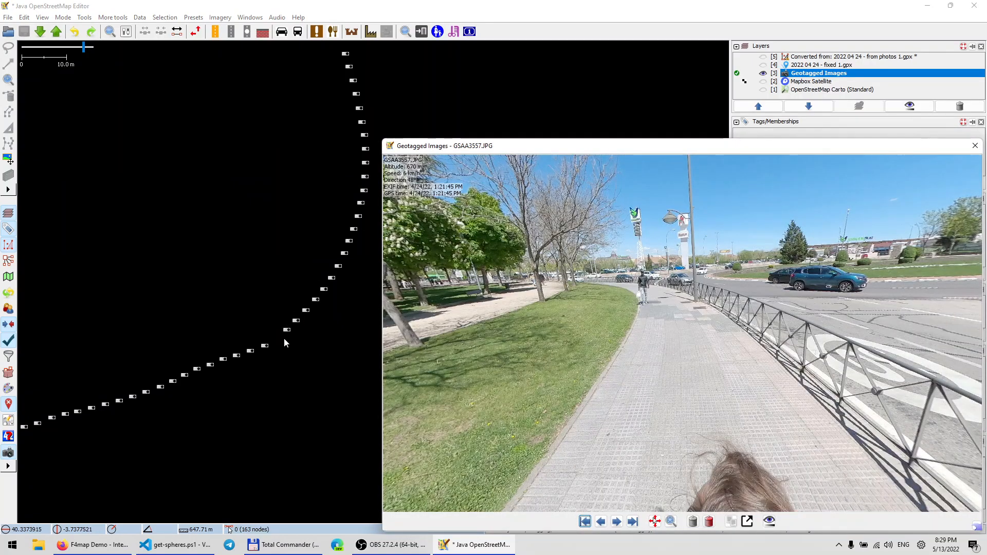
pyautogui.click(975, 146)
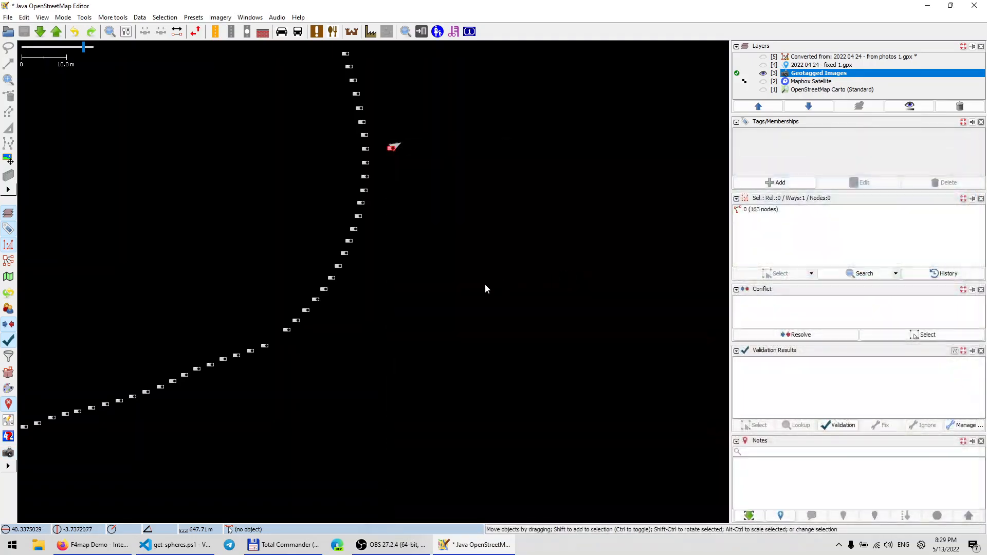
# Step: Correlate the photos to 2022 04 24 - fixed 1.gpx, overriding positions in EXIF data and setting image direction towards the next GPX waypoint
pyautogui.rightClick(832, 76)
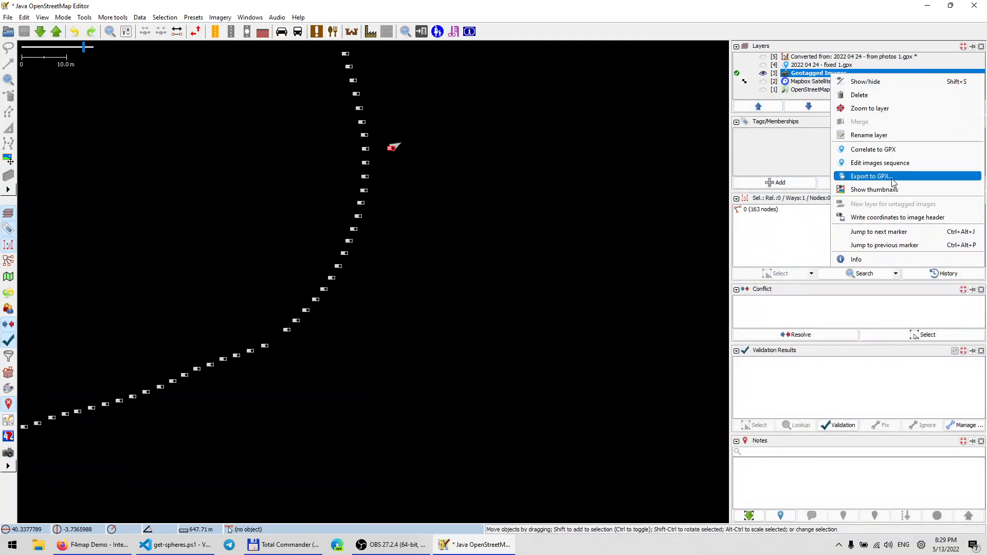
pyautogui.click(873, 149)
pyautogui.click(464, 171)
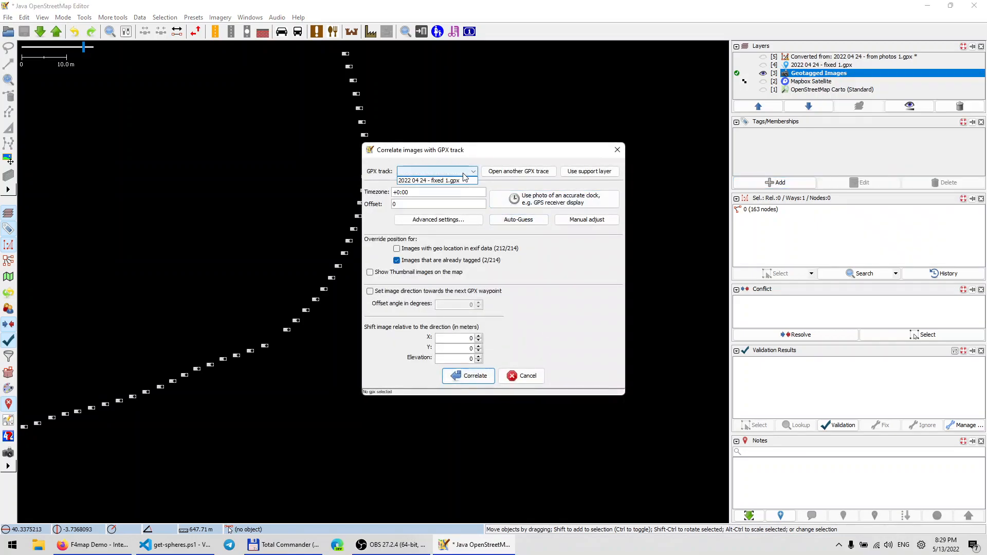
pyautogui.click(462, 180)
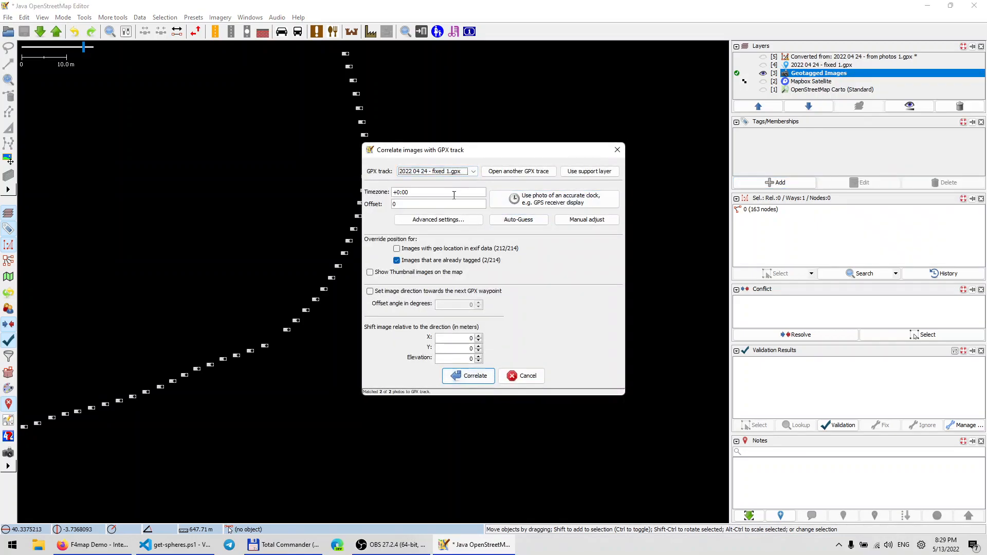
pyautogui.click(397, 249)
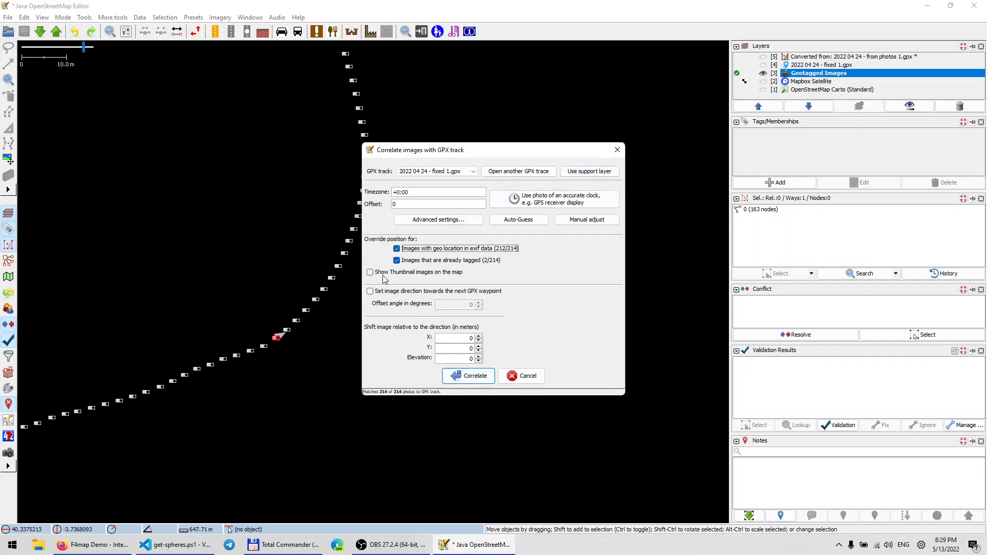
pyautogui.click(386, 294)
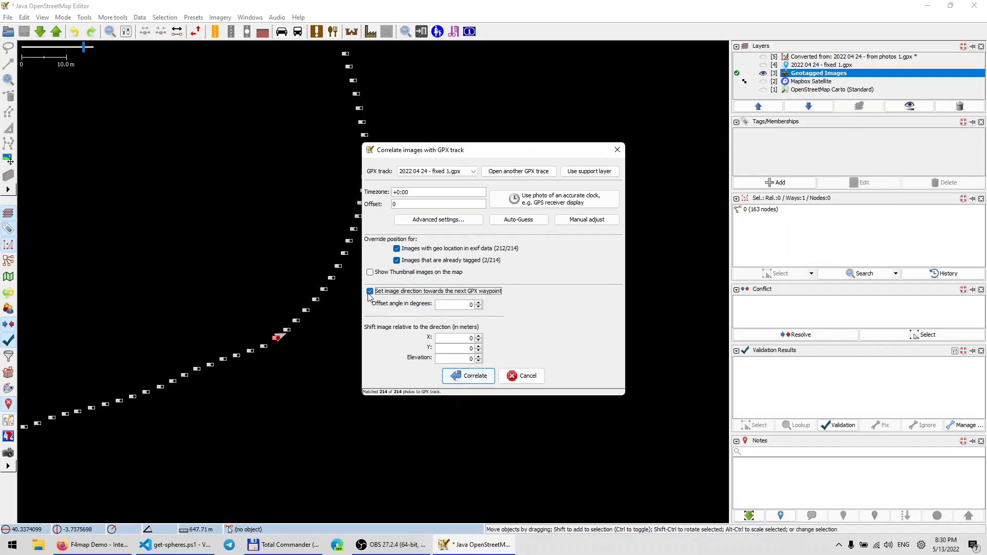
pyautogui.click(479, 375)
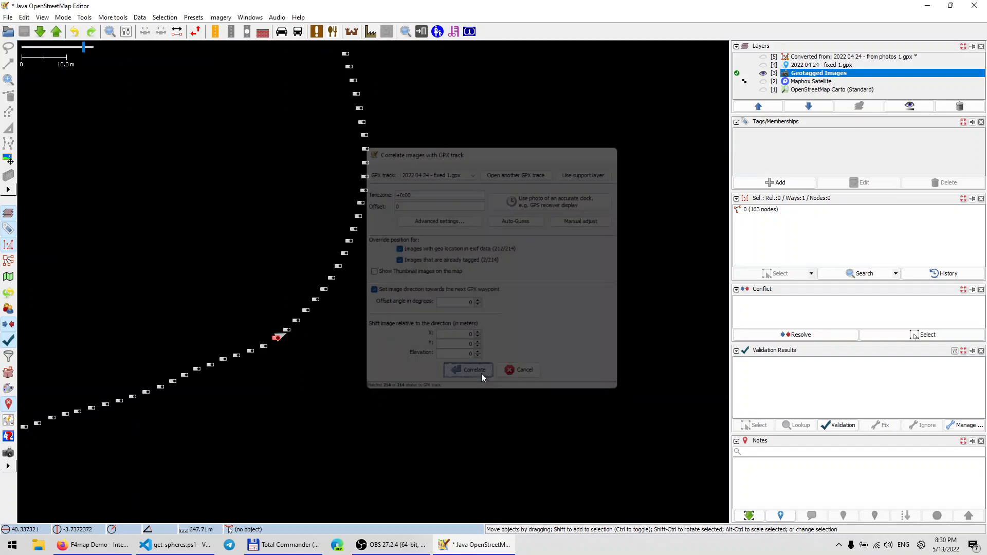
# Step: Inspect the assigned directions of photos GSAA3563, GSAA3596 and GSAA3622 along the curve and at the crosswalk, and close the photo viewer
pyautogui.click(325, 291)
pyautogui.click(333, 278)
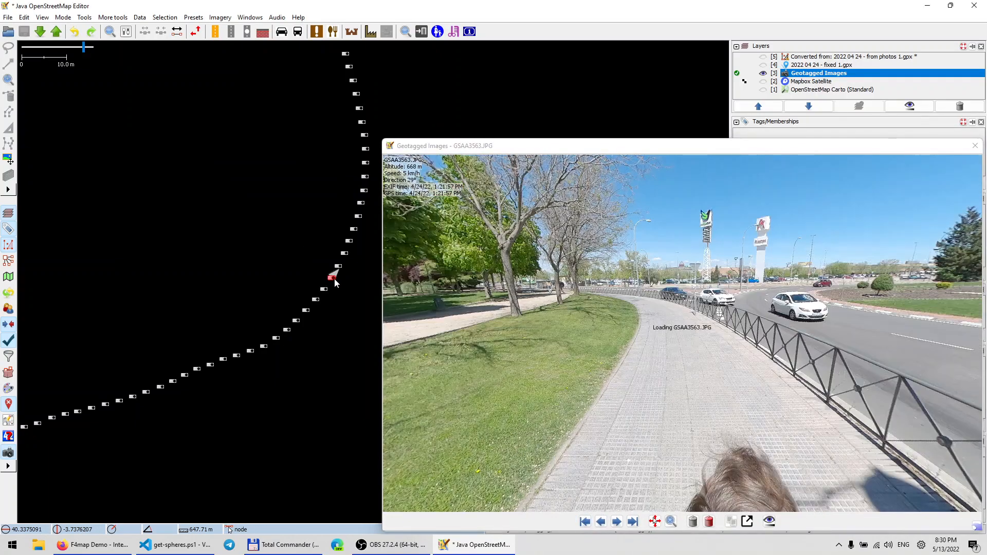
pyautogui.scroll(-6, 275, 265)
pyautogui.scroll(6, 319, 187)
pyautogui.moveTo(111, 364); pyautogui.dragTo(260, 319)
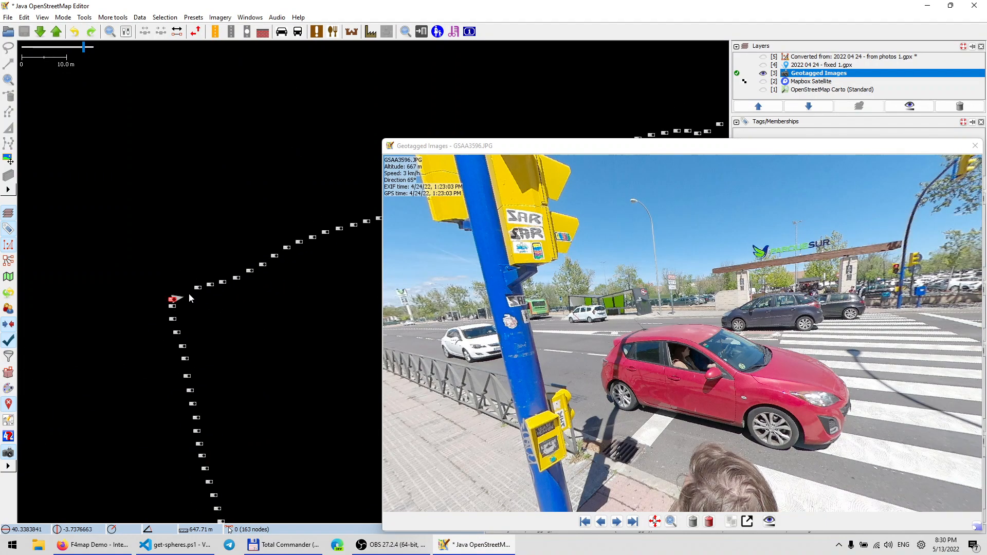
pyautogui.click(173, 299)
pyautogui.click(201, 286)
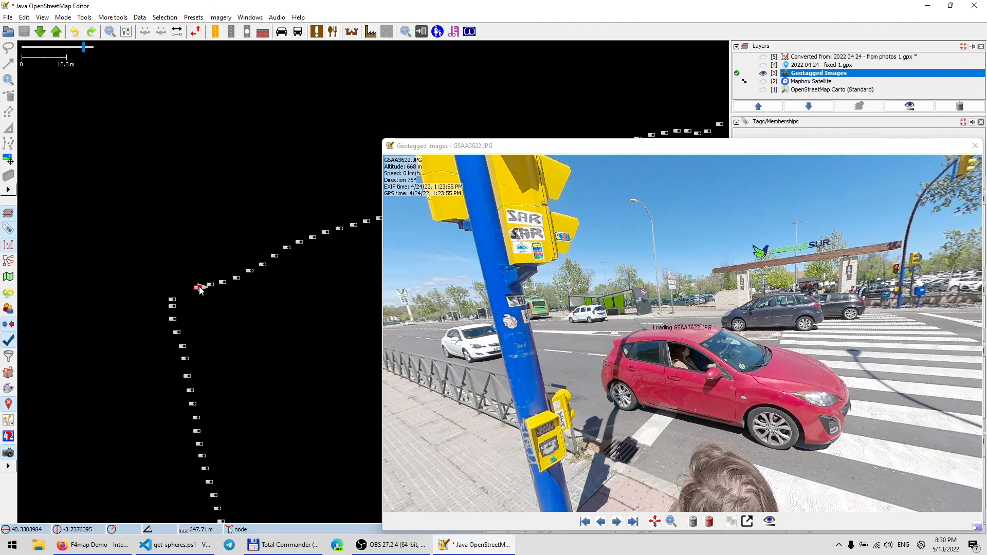
pyautogui.doubleClick(388, 146)
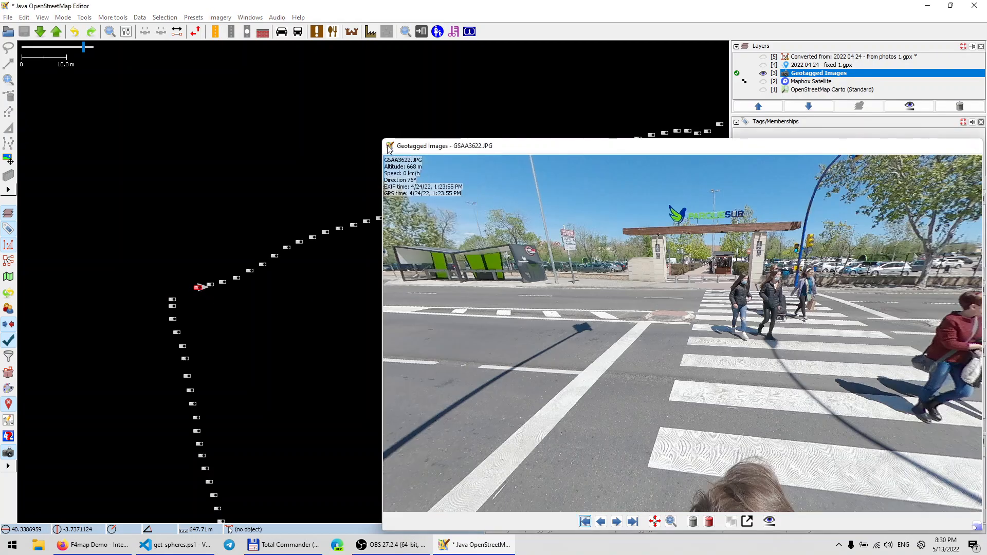
pyautogui.click(975, 146)
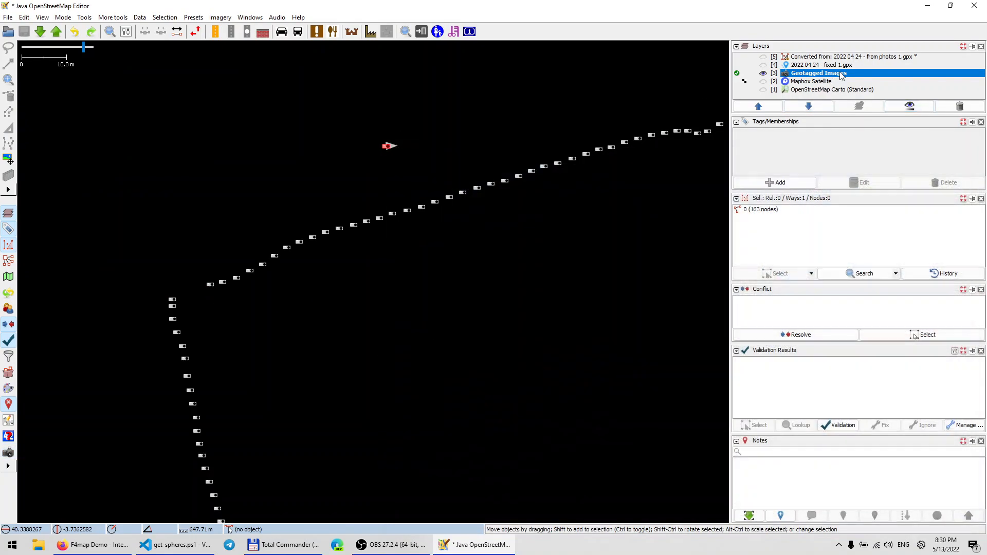
# Step: Write the coordinates of the Geotagged Images layer into the photos' EXIF headers without keeping backup files or changing the modification time
pyautogui.rightClick(835, 73)
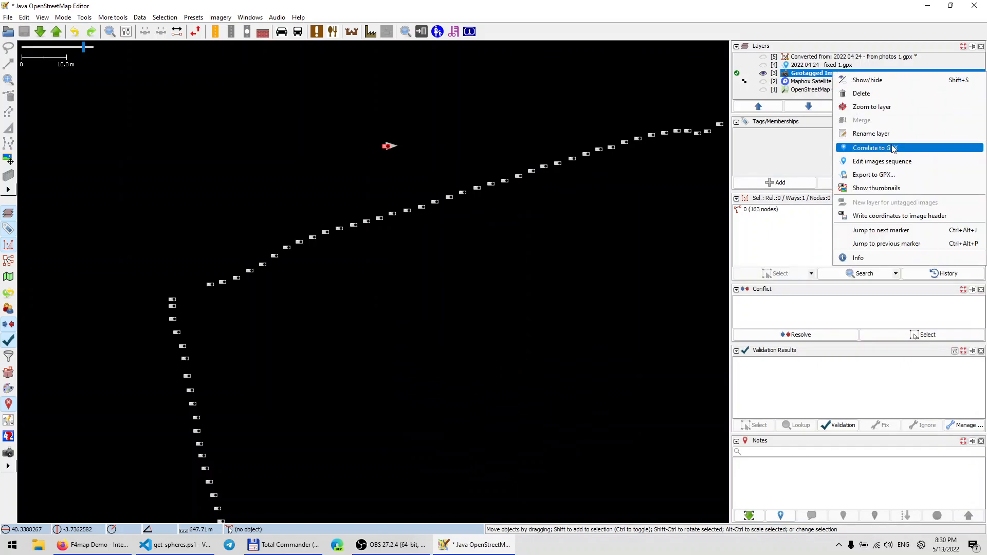
pyautogui.click(914, 217)
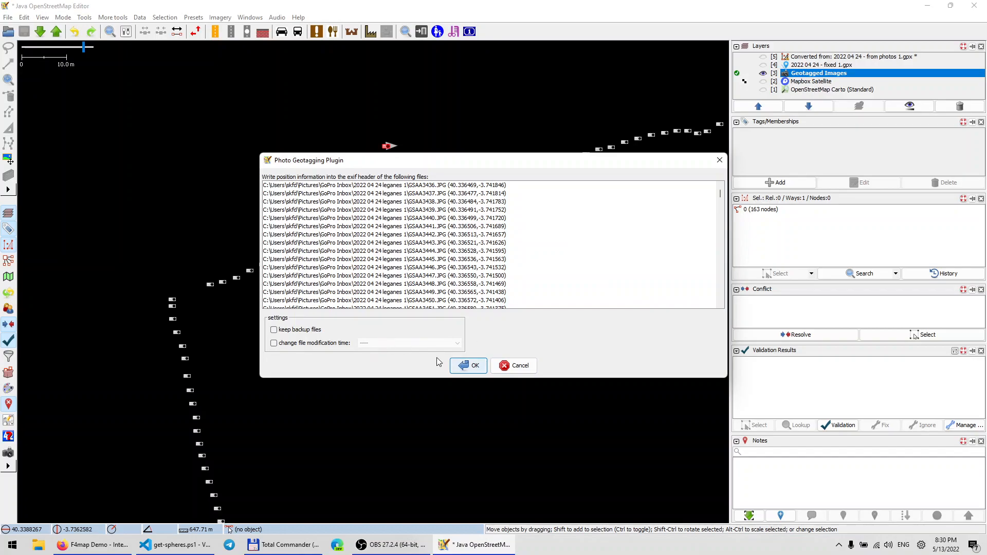
pyautogui.click(473, 368)
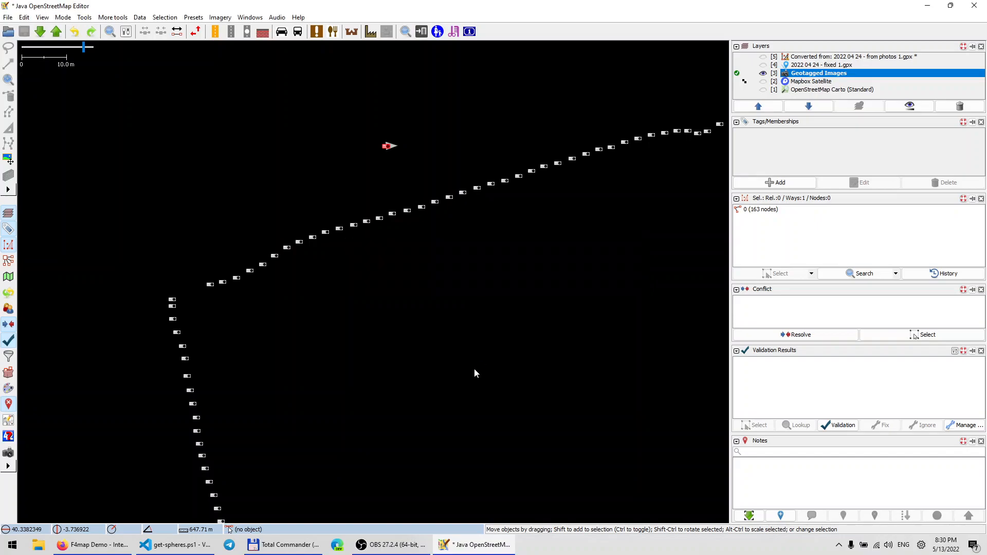
# Step: Inspect photo GSAA3637 opened from the track in the Geotagged Images layer, and close the photo viewer
pyautogui.press('super')
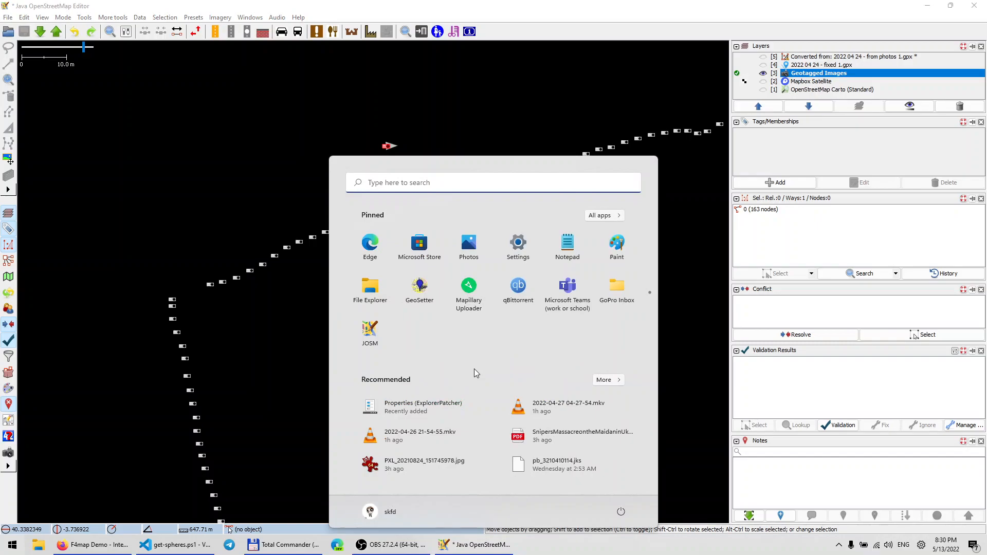
pyautogui.press('super')
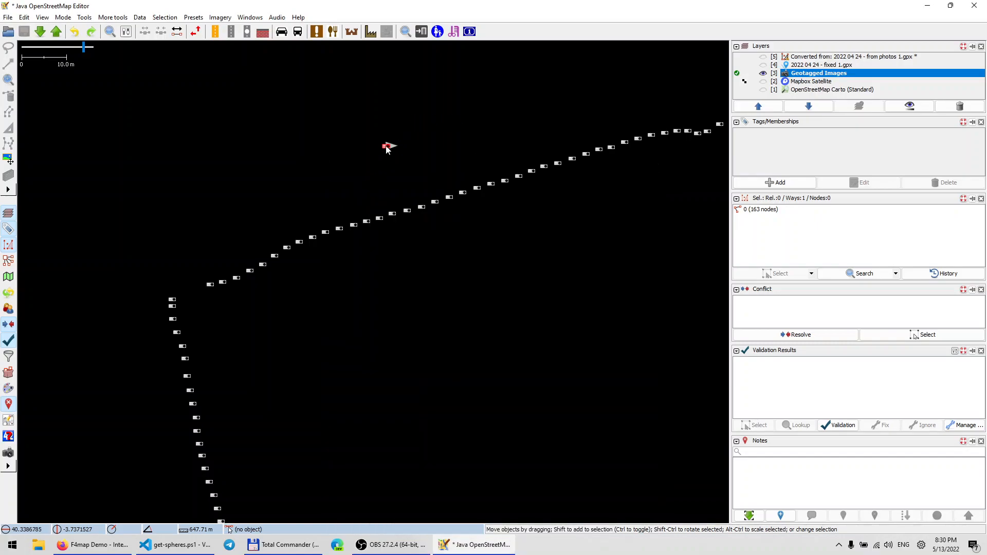
pyautogui.click(394, 218)
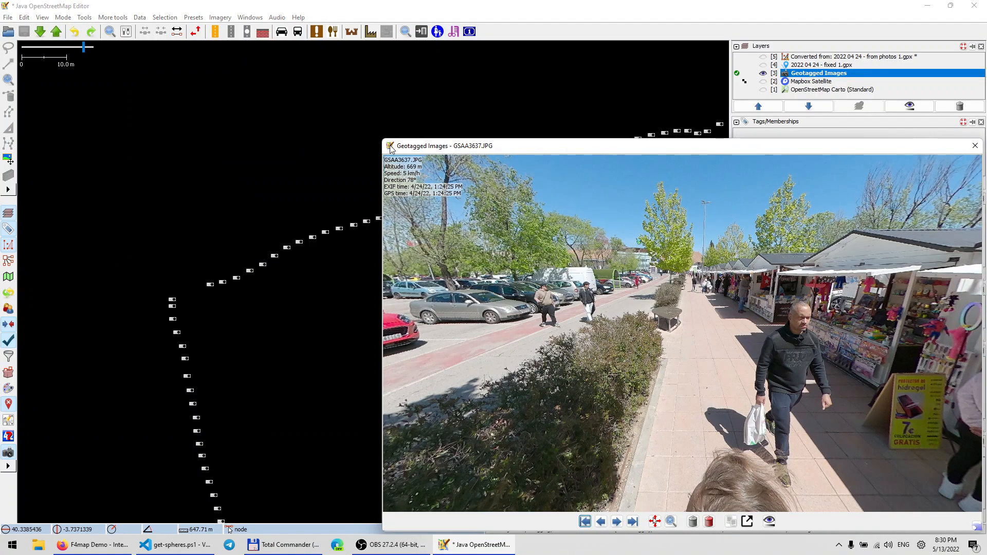
pyautogui.click(795, 74)
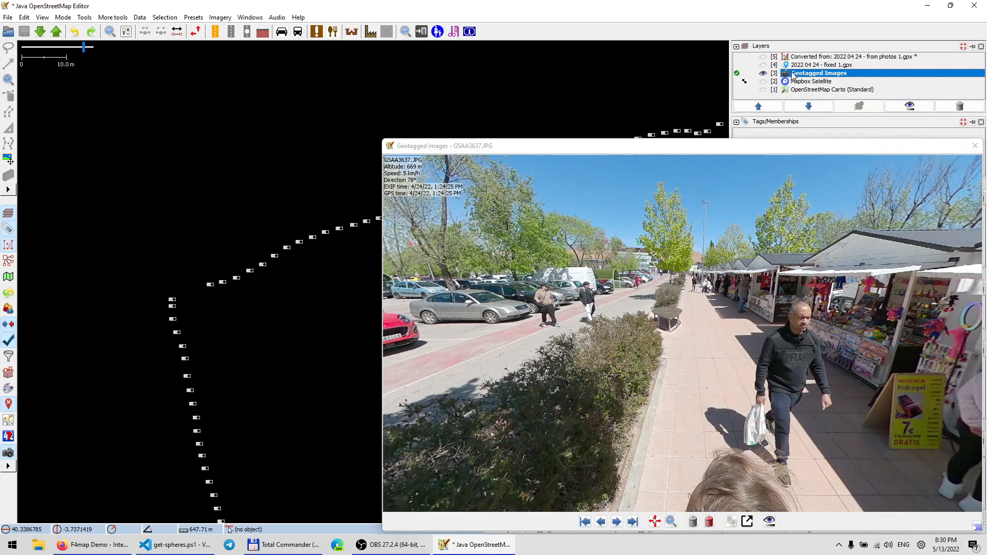
pyautogui.click(974, 147)
# Step: Delete the Geotagged Images layer without saving and reload the photos from Total Commander into JOSM
pyautogui.press('Delete')
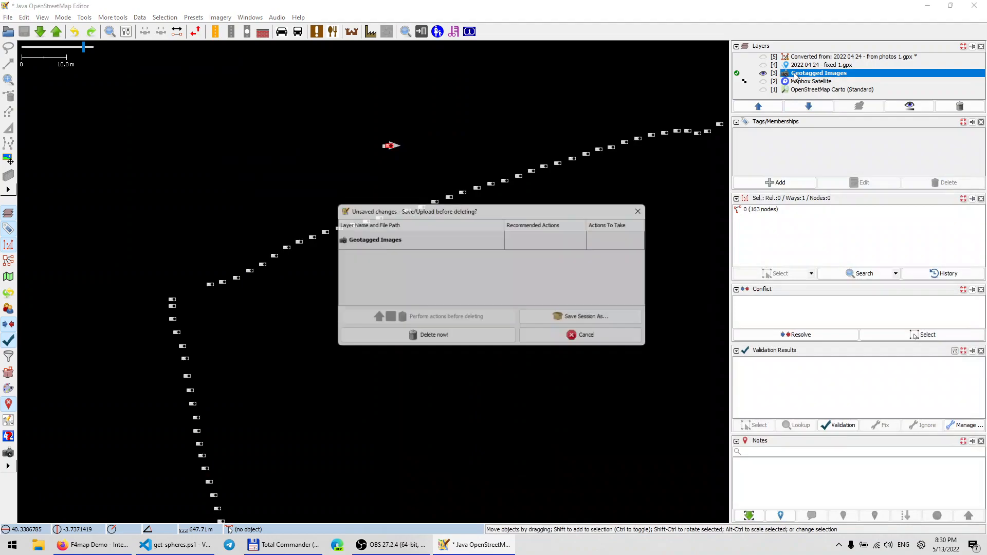
pyautogui.click(445, 345)
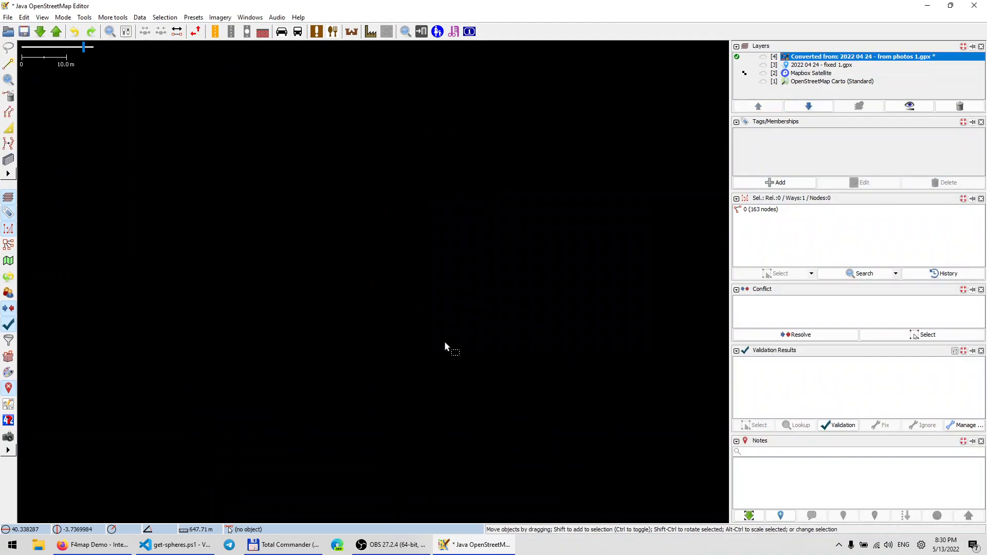
pyautogui.hotkey('alt', 'Tab')
pyautogui.moveTo(478, 233); pyautogui.dragTo(325, 190)
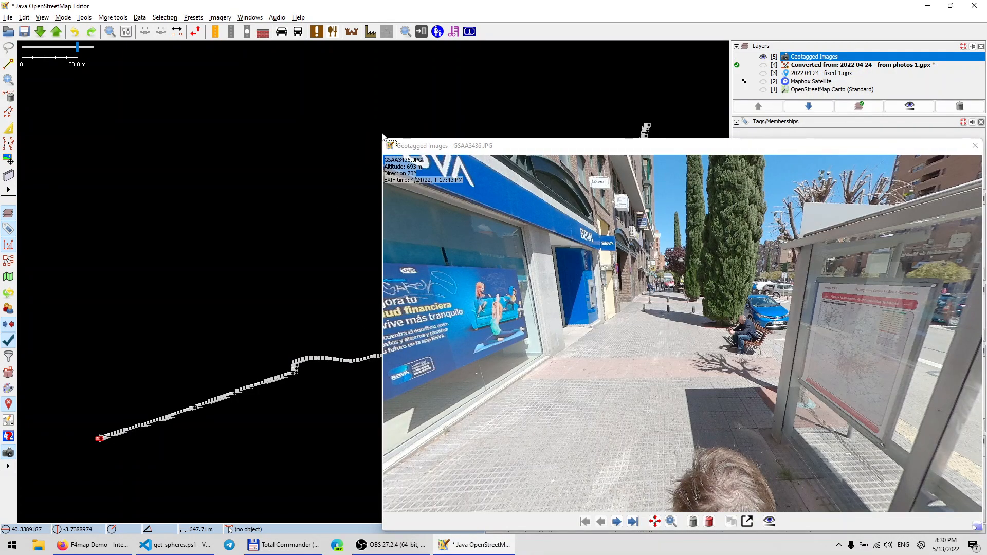
# Step: Inspect photo GSAA3622, whose marker lies away from the rest of the track, and close the photo viewer
pyautogui.doubleClick(390, 147)
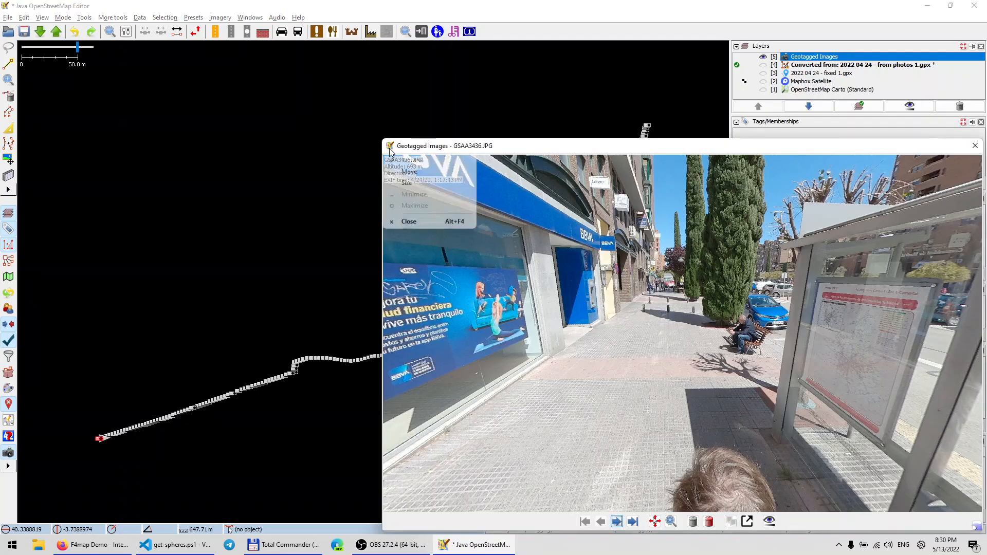
pyautogui.scroll(2, 509, 178)
pyautogui.click(576, 155)
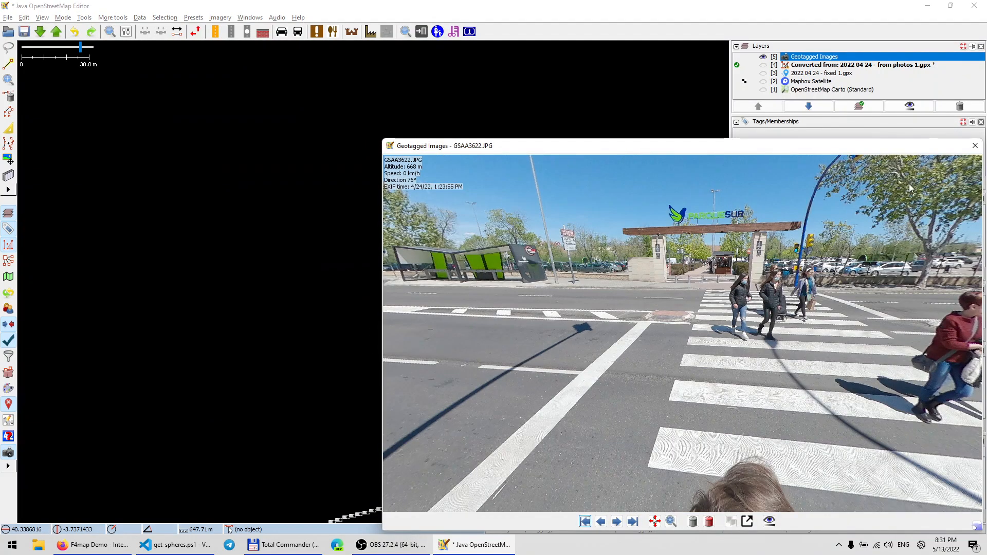
pyautogui.click(975, 146)
pyautogui.scroll(2, 516, 217)
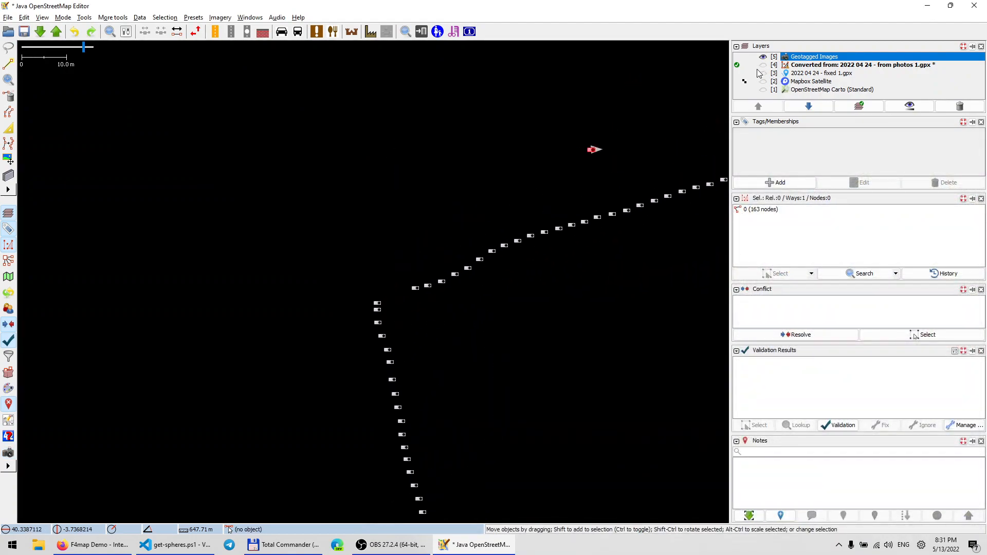
# Step: Correlate the reloaded photos to 2022 04 24 - fixed 1.gpx, overriding EXIF positions and setting image direction towards the next GPX waypoint
pyautogui.click(737, 73)
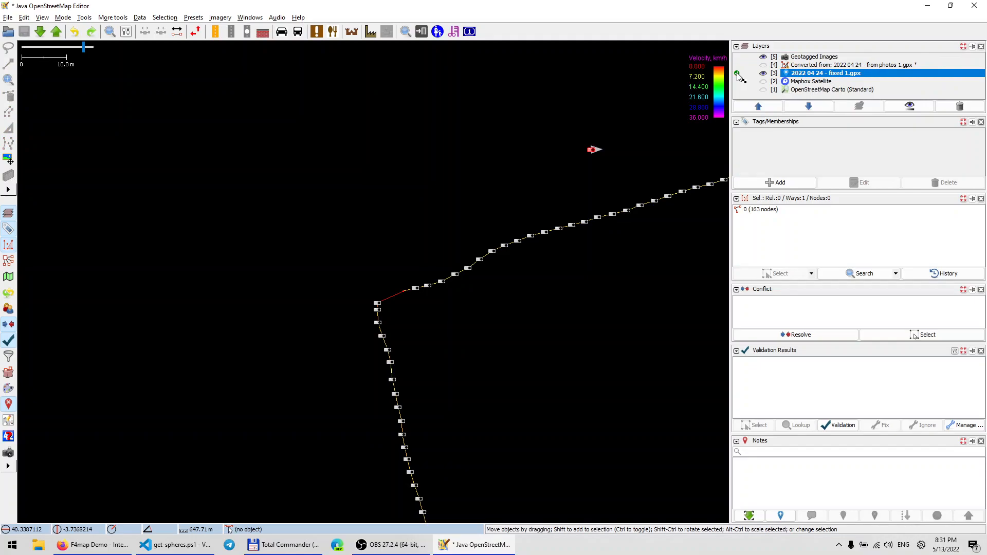
pyautogui.click(805, 61)
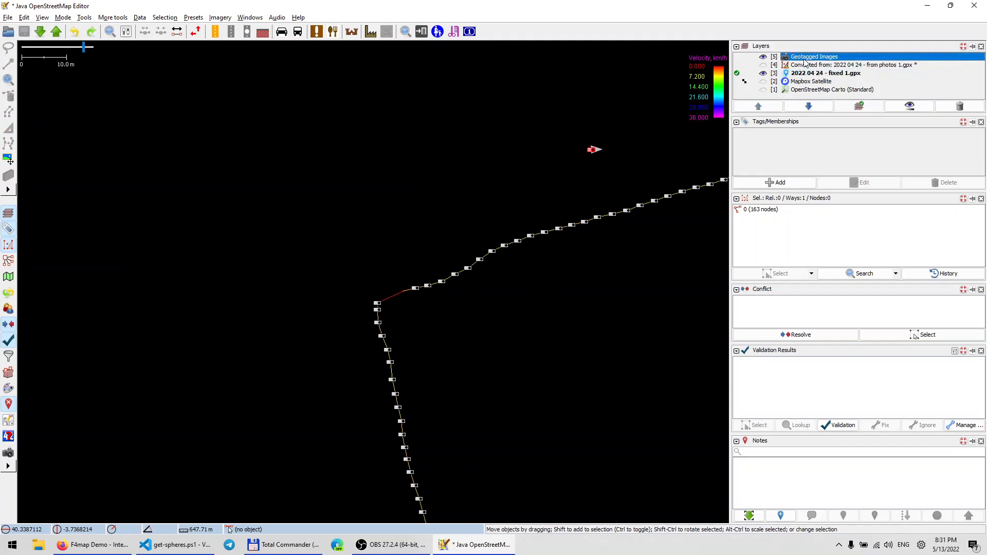
pyautogui.rightClick(806, 59)
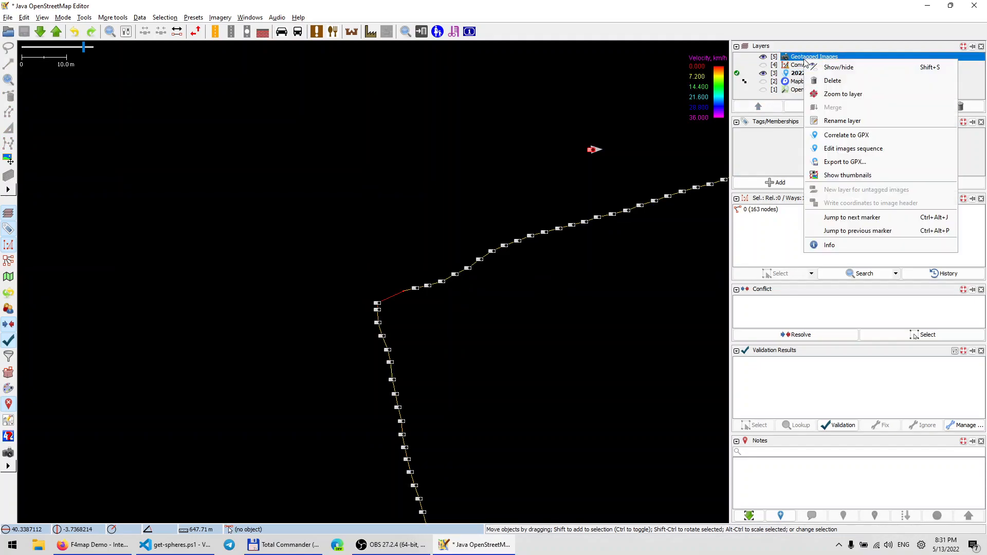
pyautogui.click(844, 135)
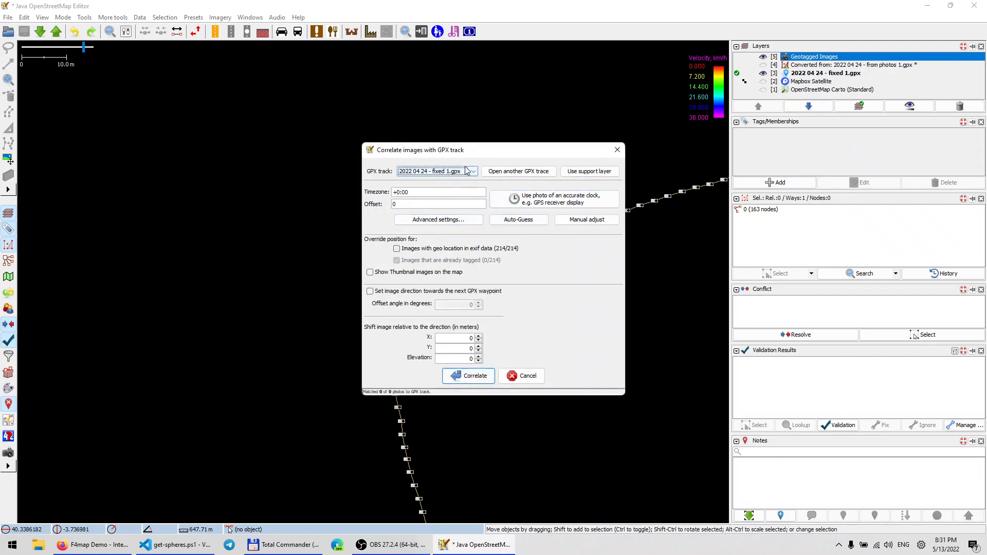
pyautogui.click(404, 248)
pyautogui.click(386, 290)
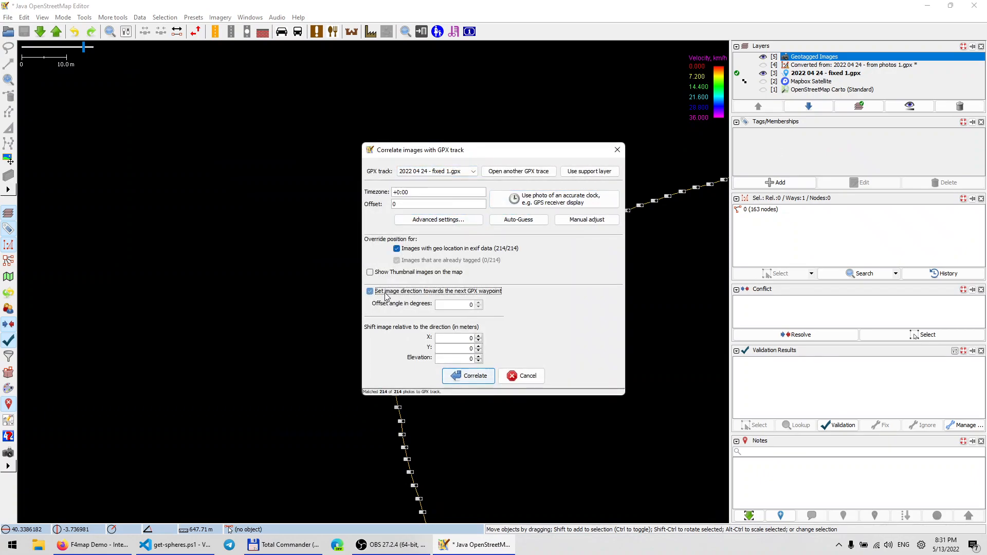
pyautogui.click(455, 376)
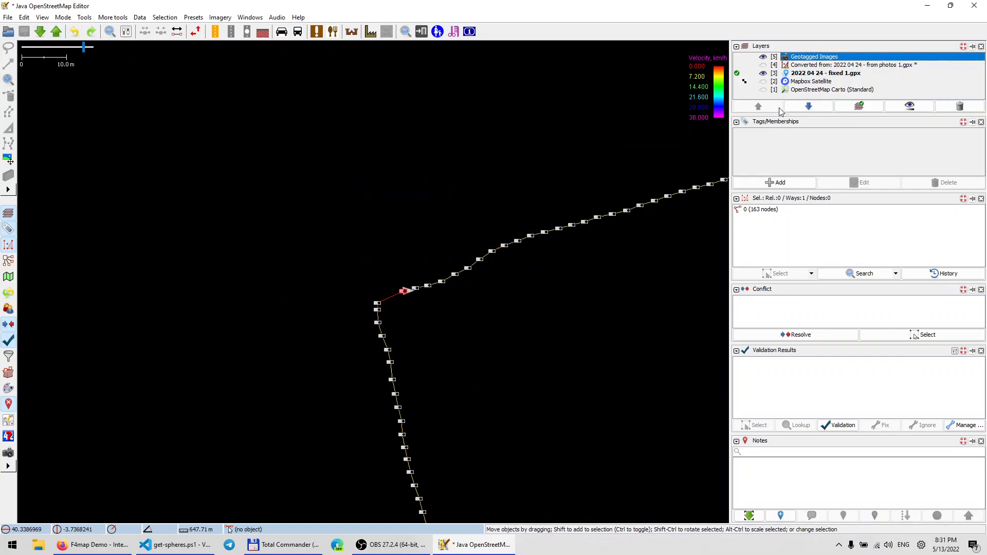
pyautogui.rightClick(826, 57)
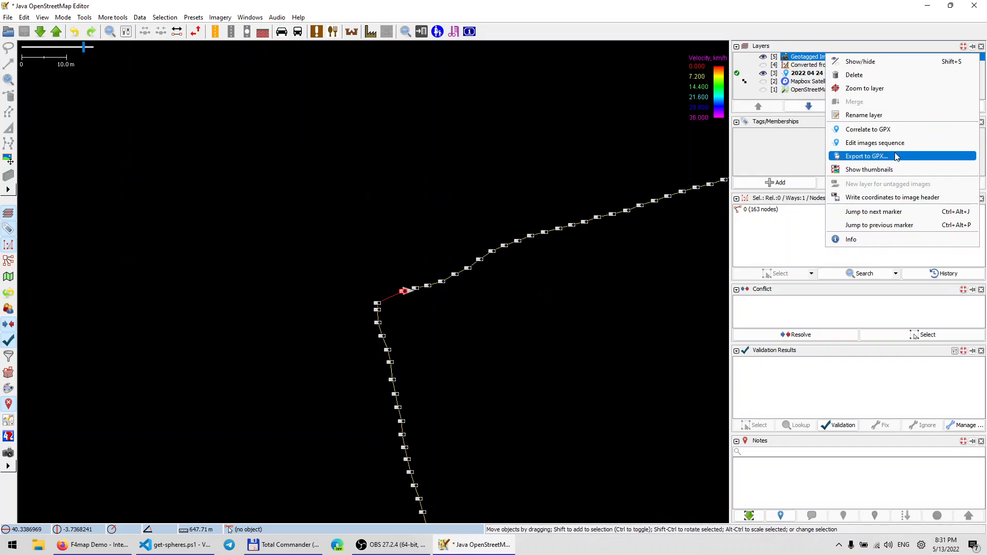
pyautogui.click(892, 131)
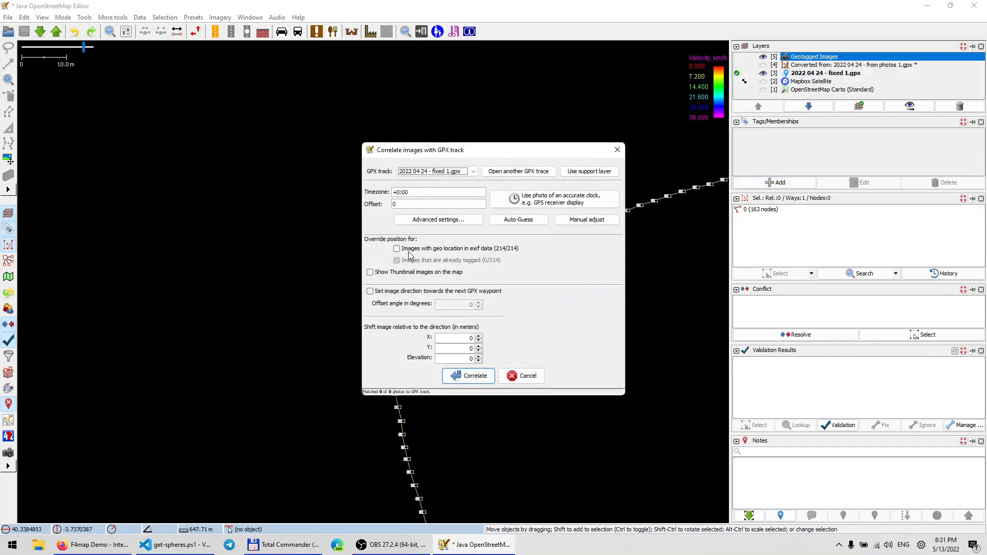
pyautogui.click(522, 375)
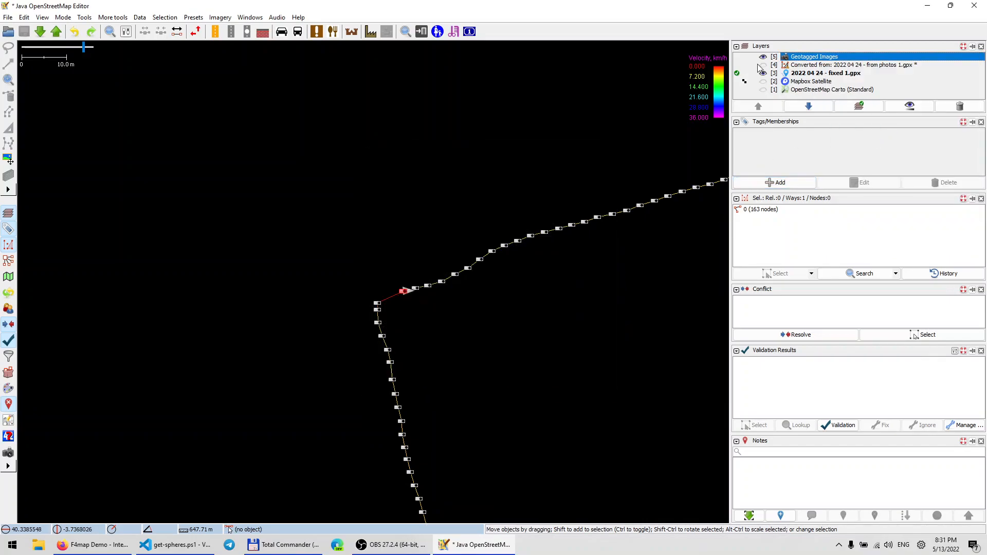
# Step: Write the correlated coordinates of the Geotagged Images layer into the photos' image headers
pyautogui.rightClick(810, 59)
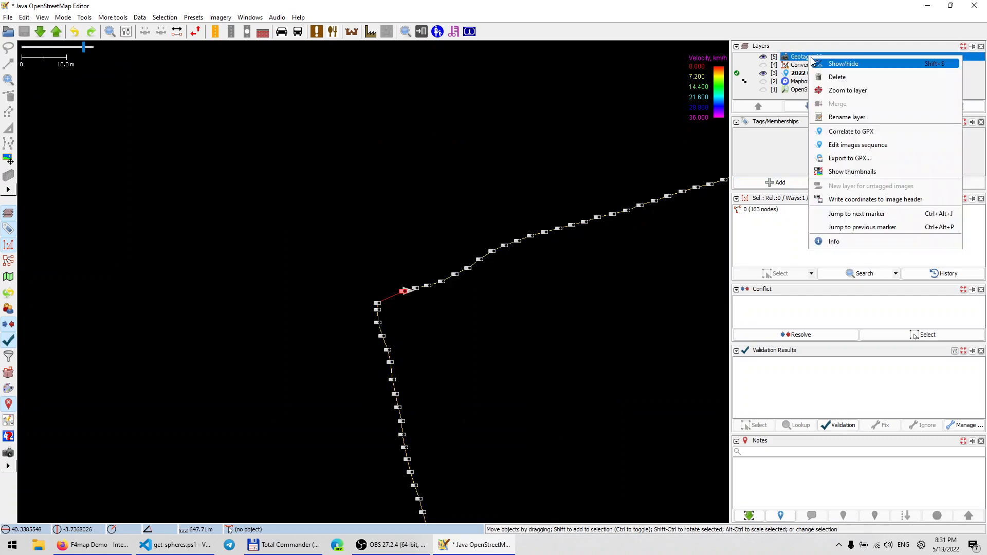
pyautogui.click(837, 200)
pyautogui.click(465, 363)
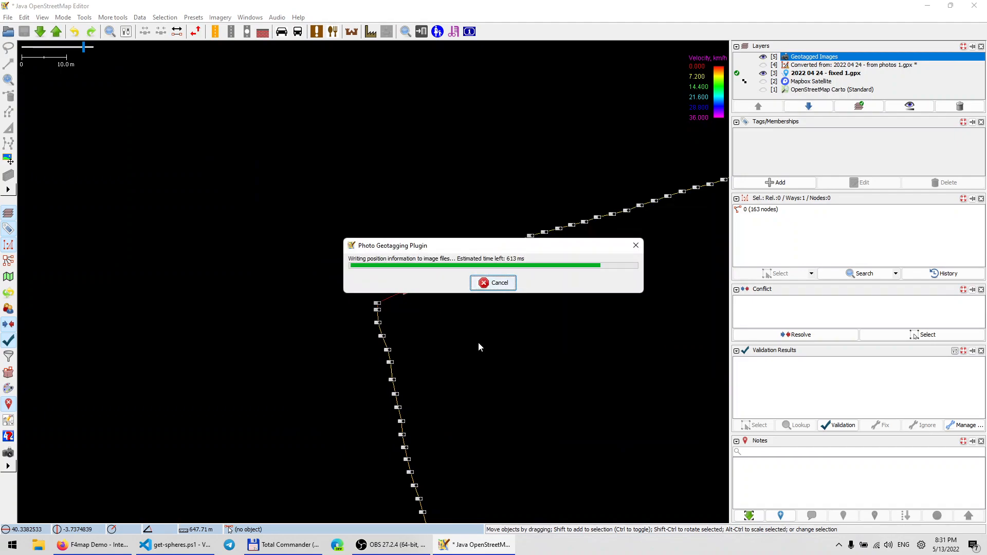
pyautogui.scroll(-4, 478, 347)
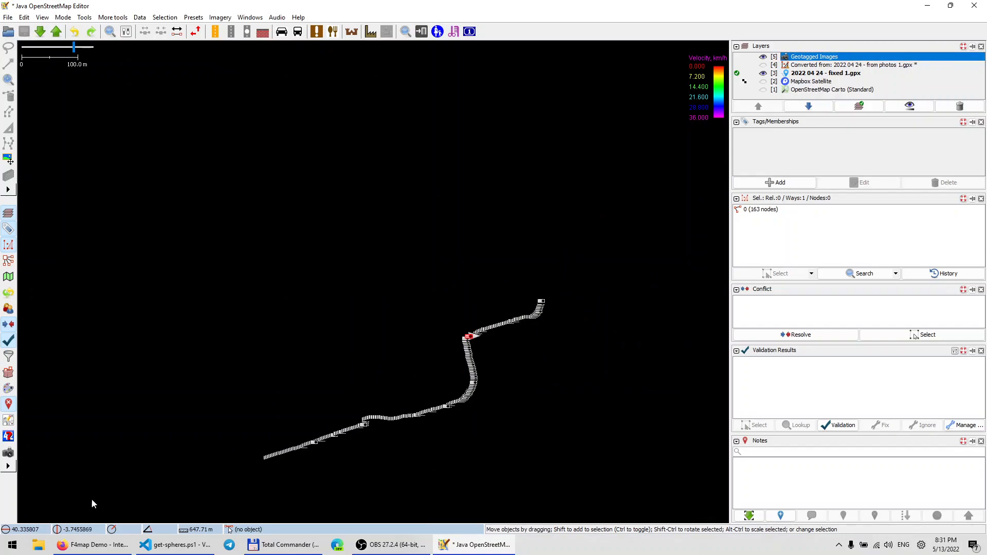
# Step: Find and launch the Mapillary Uploader app
pyautogui.press('super')
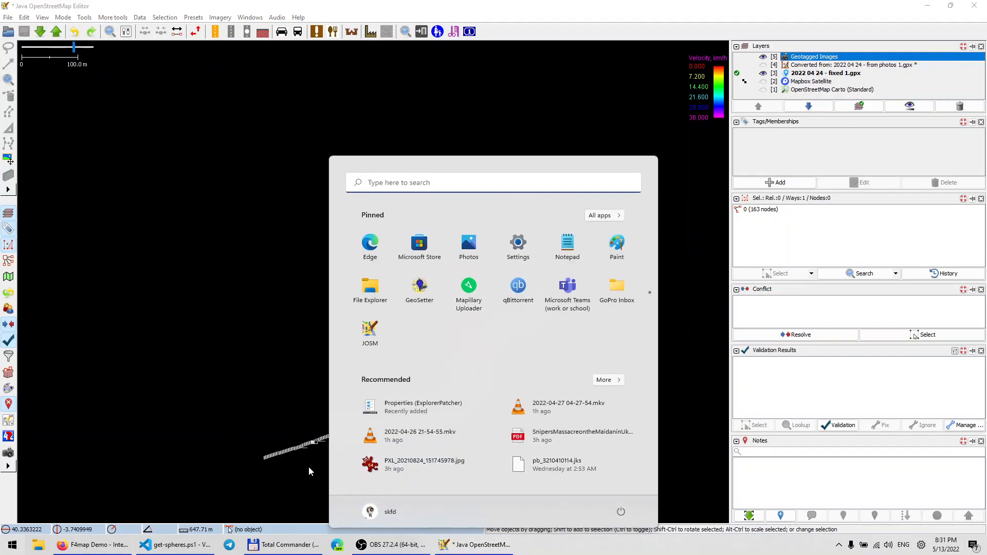
pyautogui.write('m')
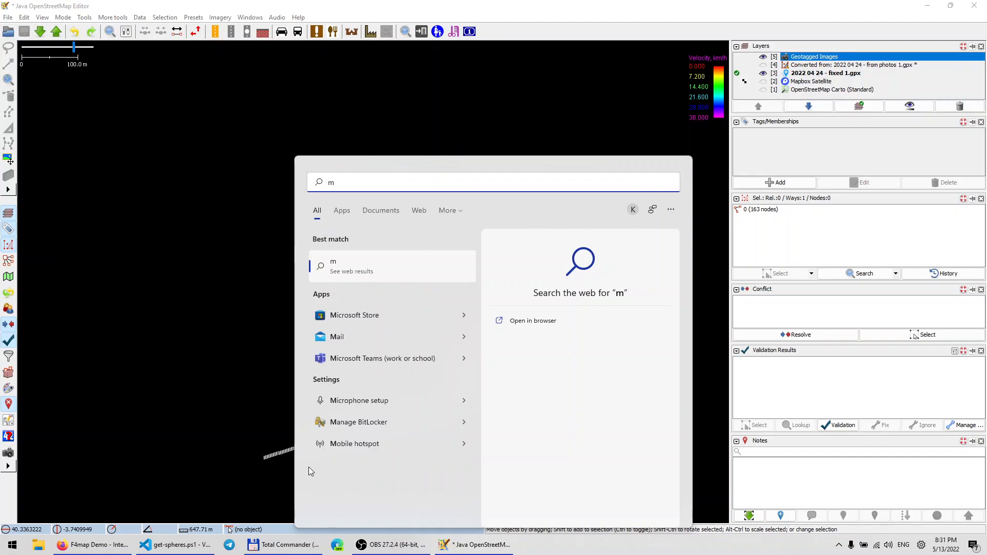
pyautogui.press('BackSpace')
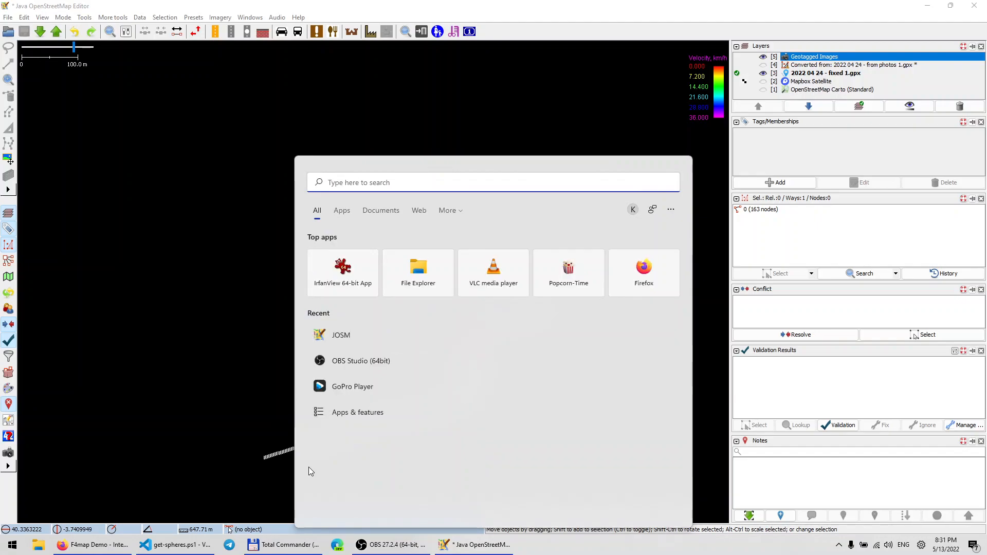
pyautogui.write('mapi')
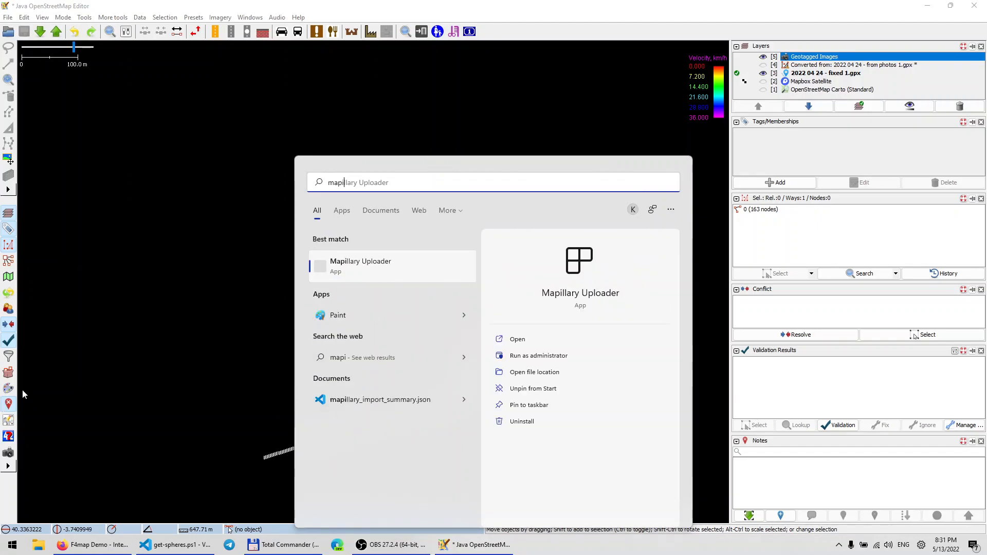
pyautogui.click(366, 267)
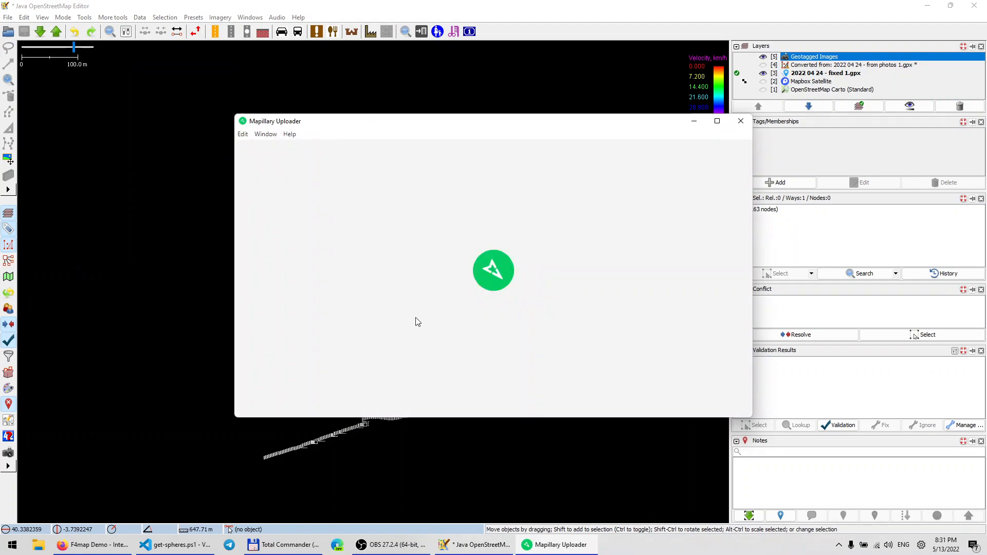
# Step: Add the folder 2022 04 24 leganes 1 from Total Commander to Mapillary Uploader and maximize the uploader window
pyautogui.click(284, 545)
pyautogui.doubleClick(463, 225)
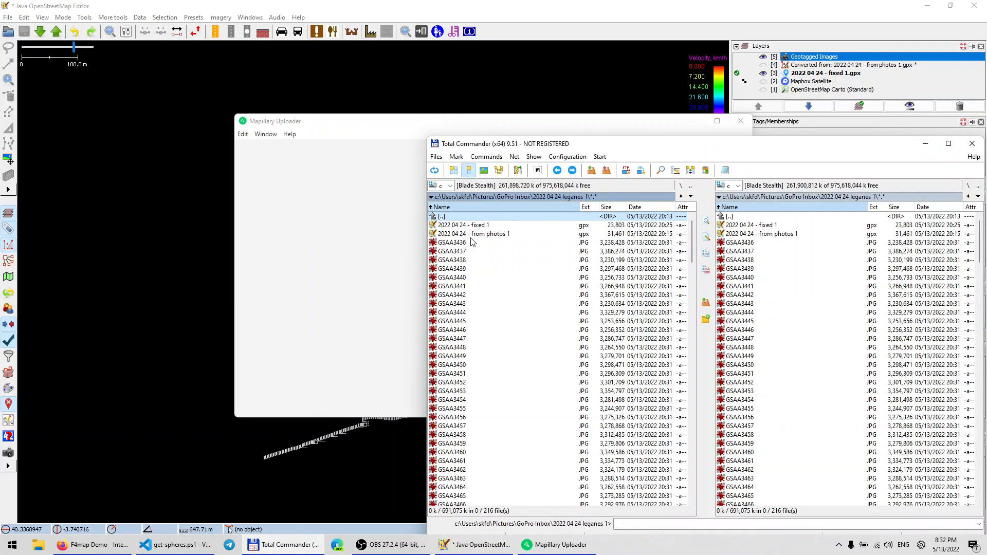
pyautogui.doubleClick(455, 216)
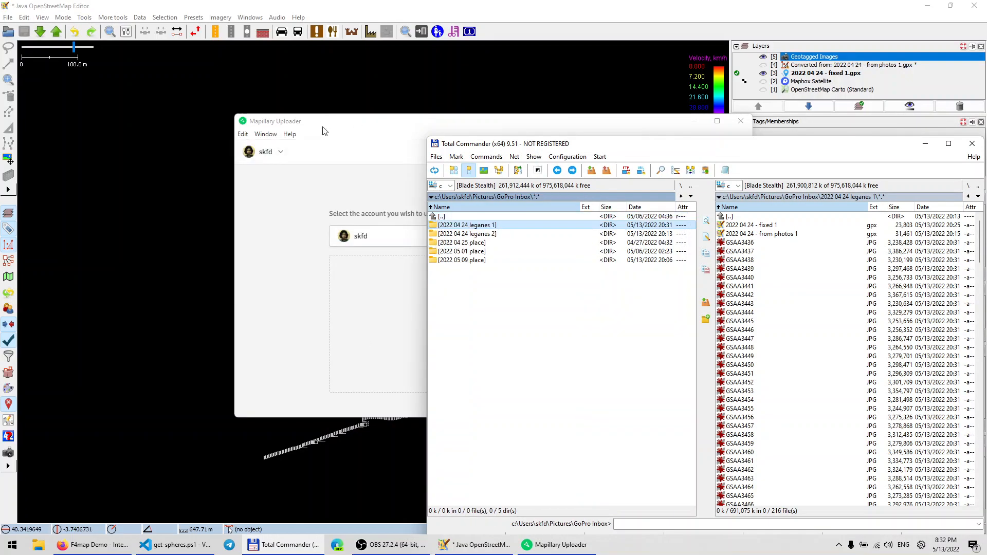
pyautogui.click(561, 148)
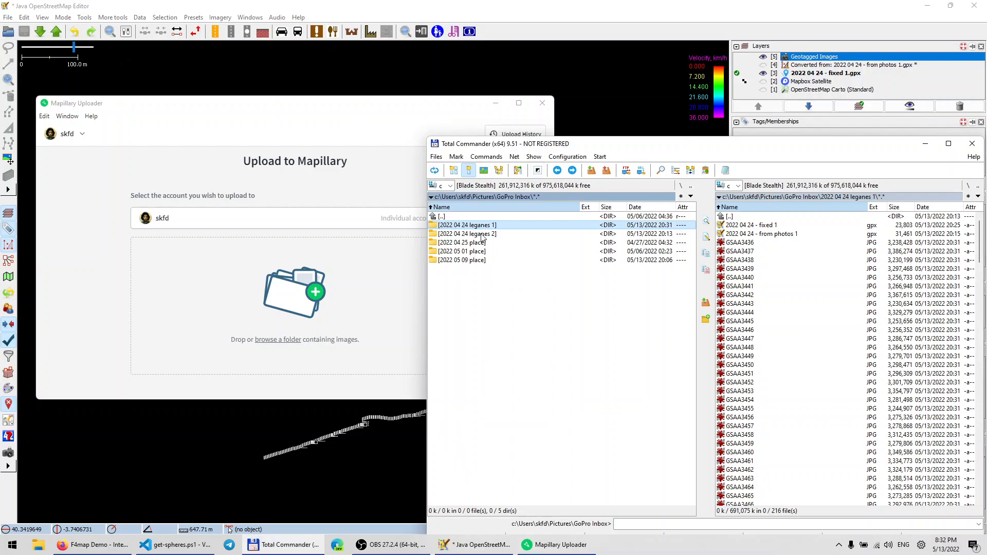
pyautogui.moveTo(480, 229); pyautogui.dragTo(259, 302)
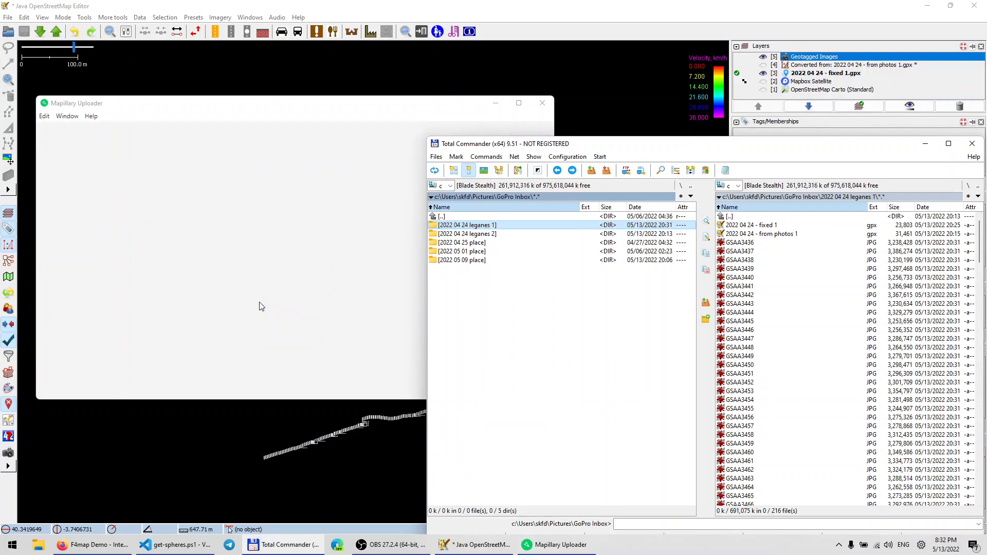
pyautogui.click(274, 109)
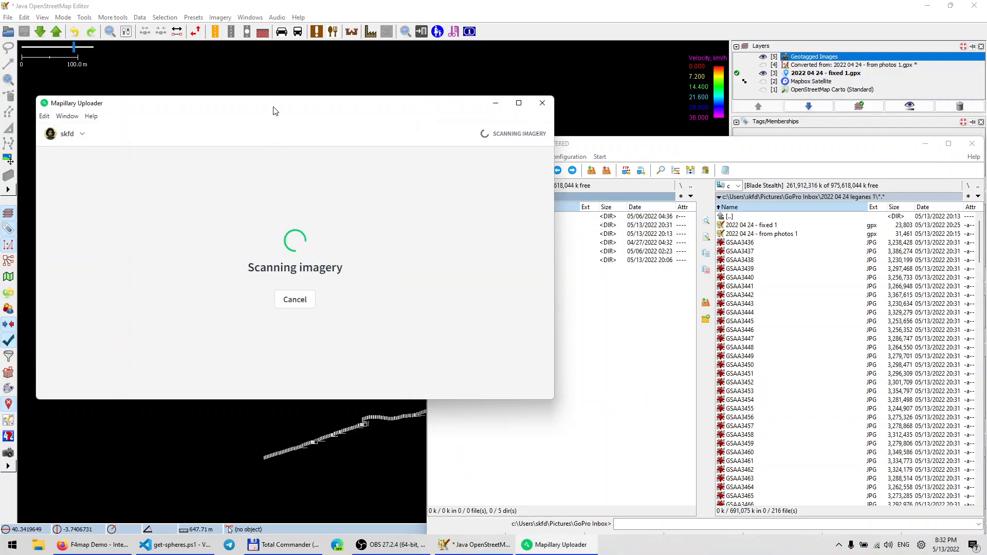
pyautogui.moveTo(274, 108); pyautogui.dragTo(367, 90)
pyautogui.doubleClick(381, 87)
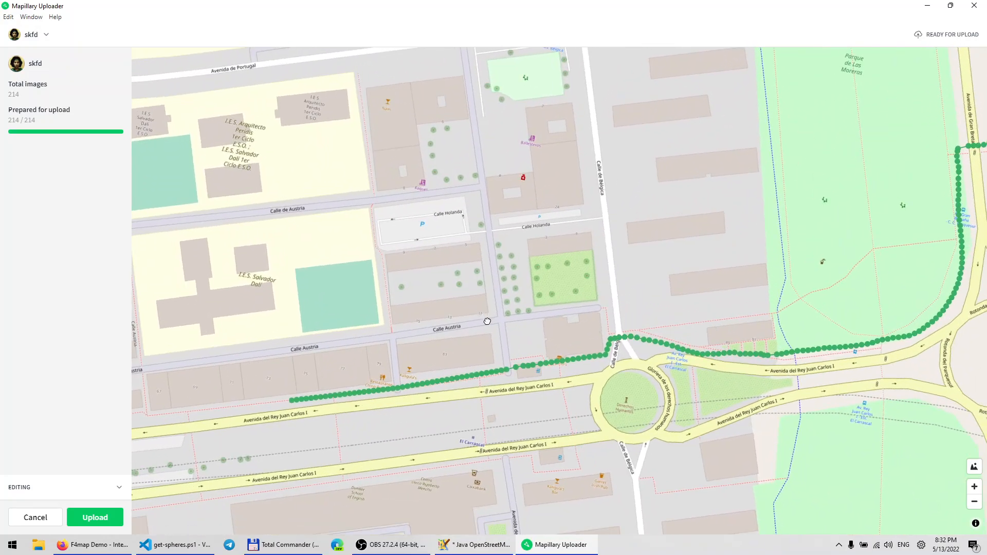
# Step: Expand the editing options, preview three images along the western part of the route, and start uploading the sequence
pyautogui.click(120, 488)
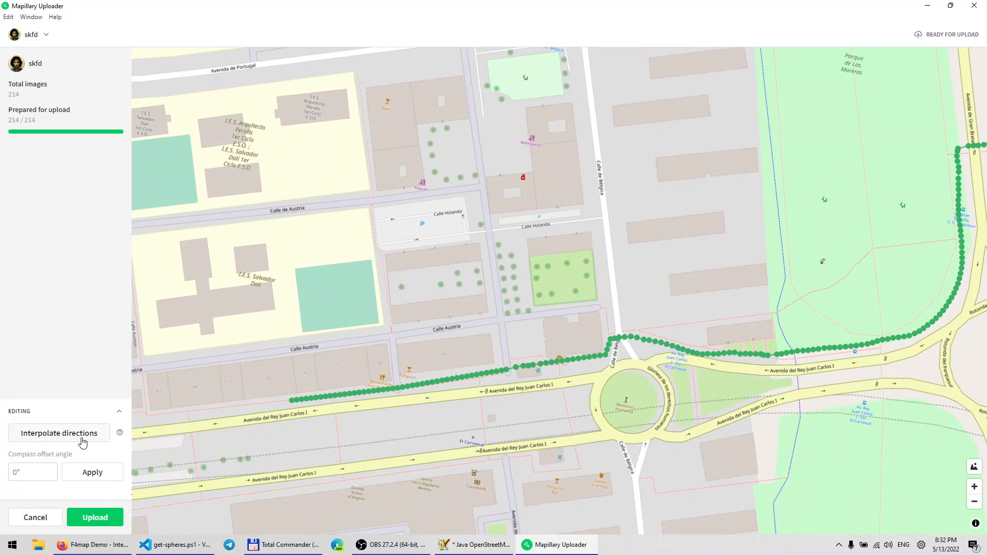
pyautogui.click(325, 397)
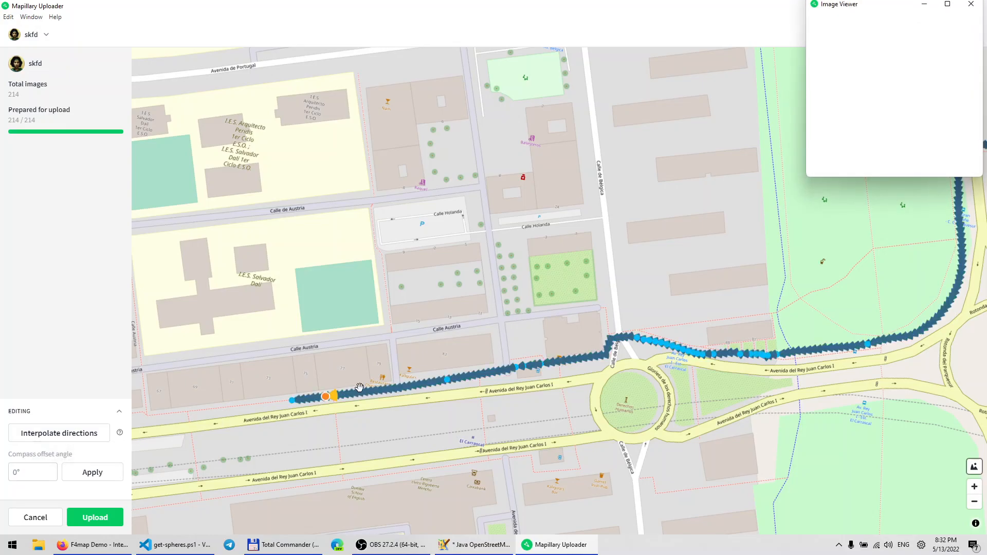
pyautogui.click(409, 387)
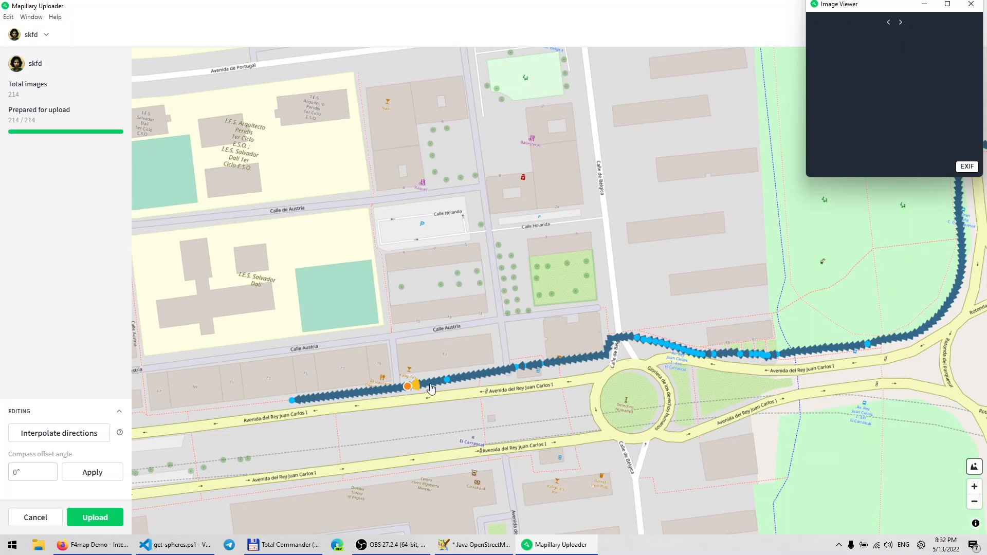
pyautogui.click(601, 355)
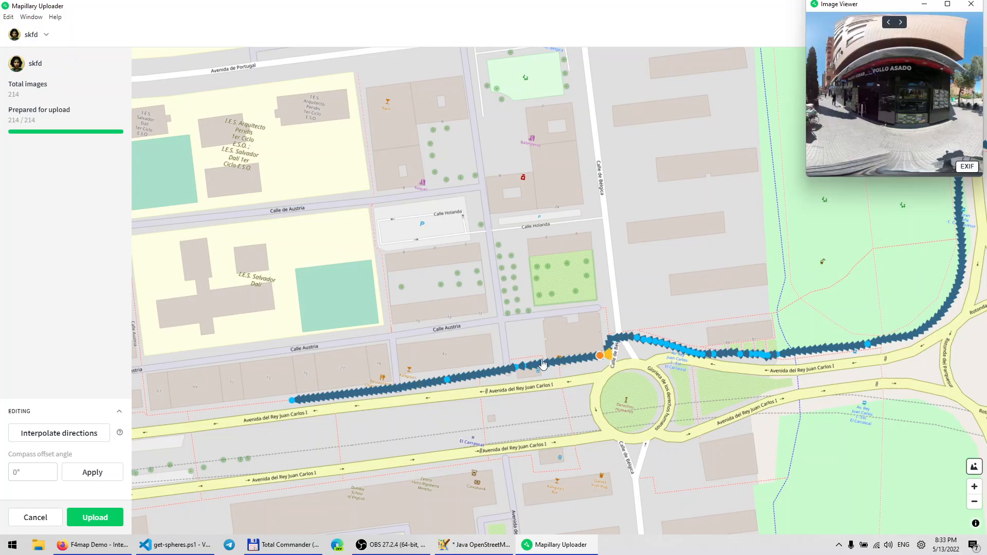
pyautogui.click(92, 519)
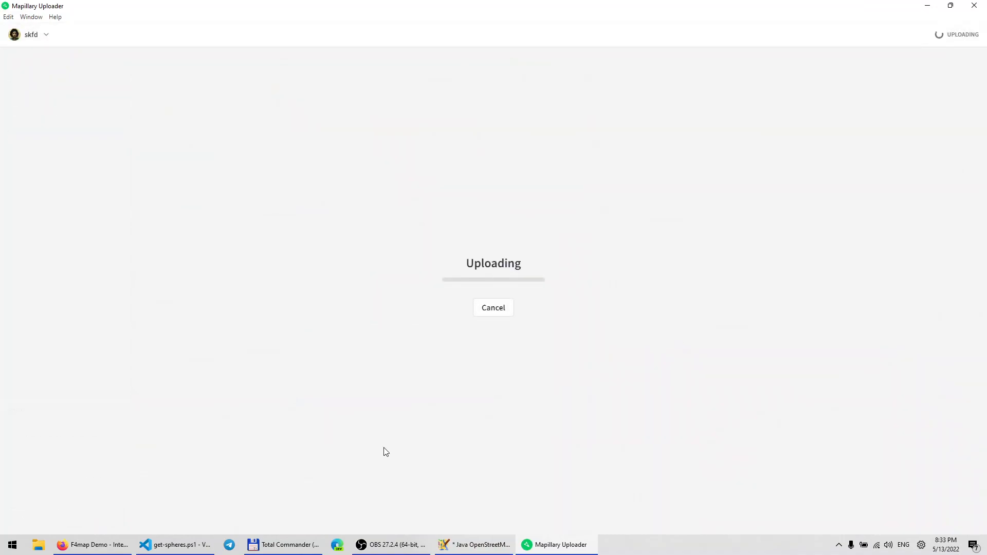